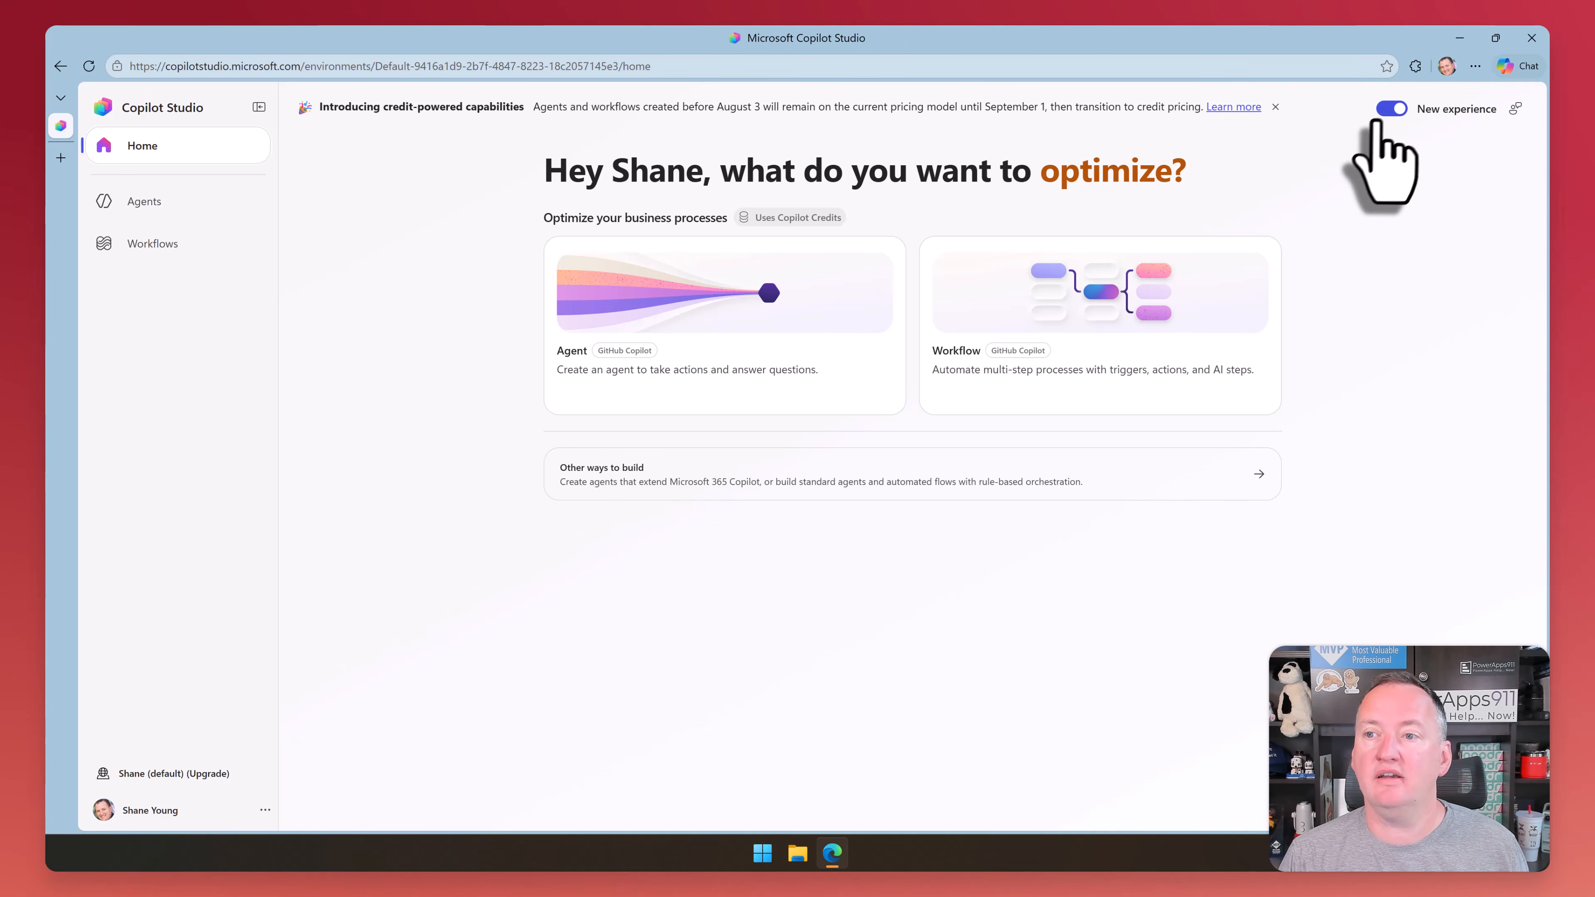
Try to switch off the new Copilot Studio experience, but cancel the feedback form
left_click(1393, 111)
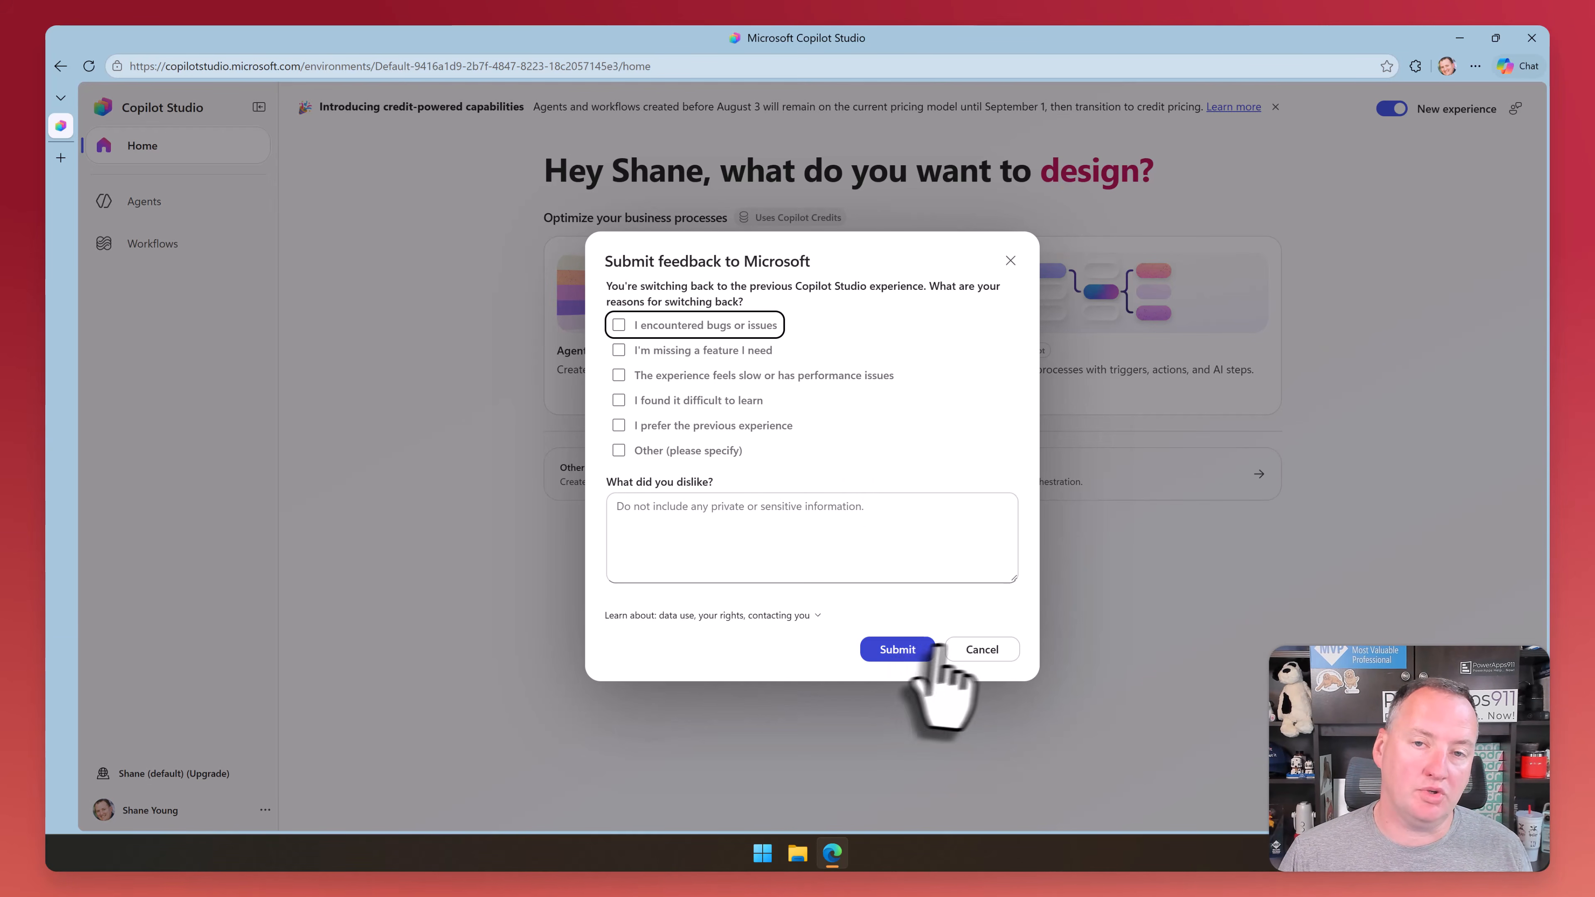
left_click(979, 650)
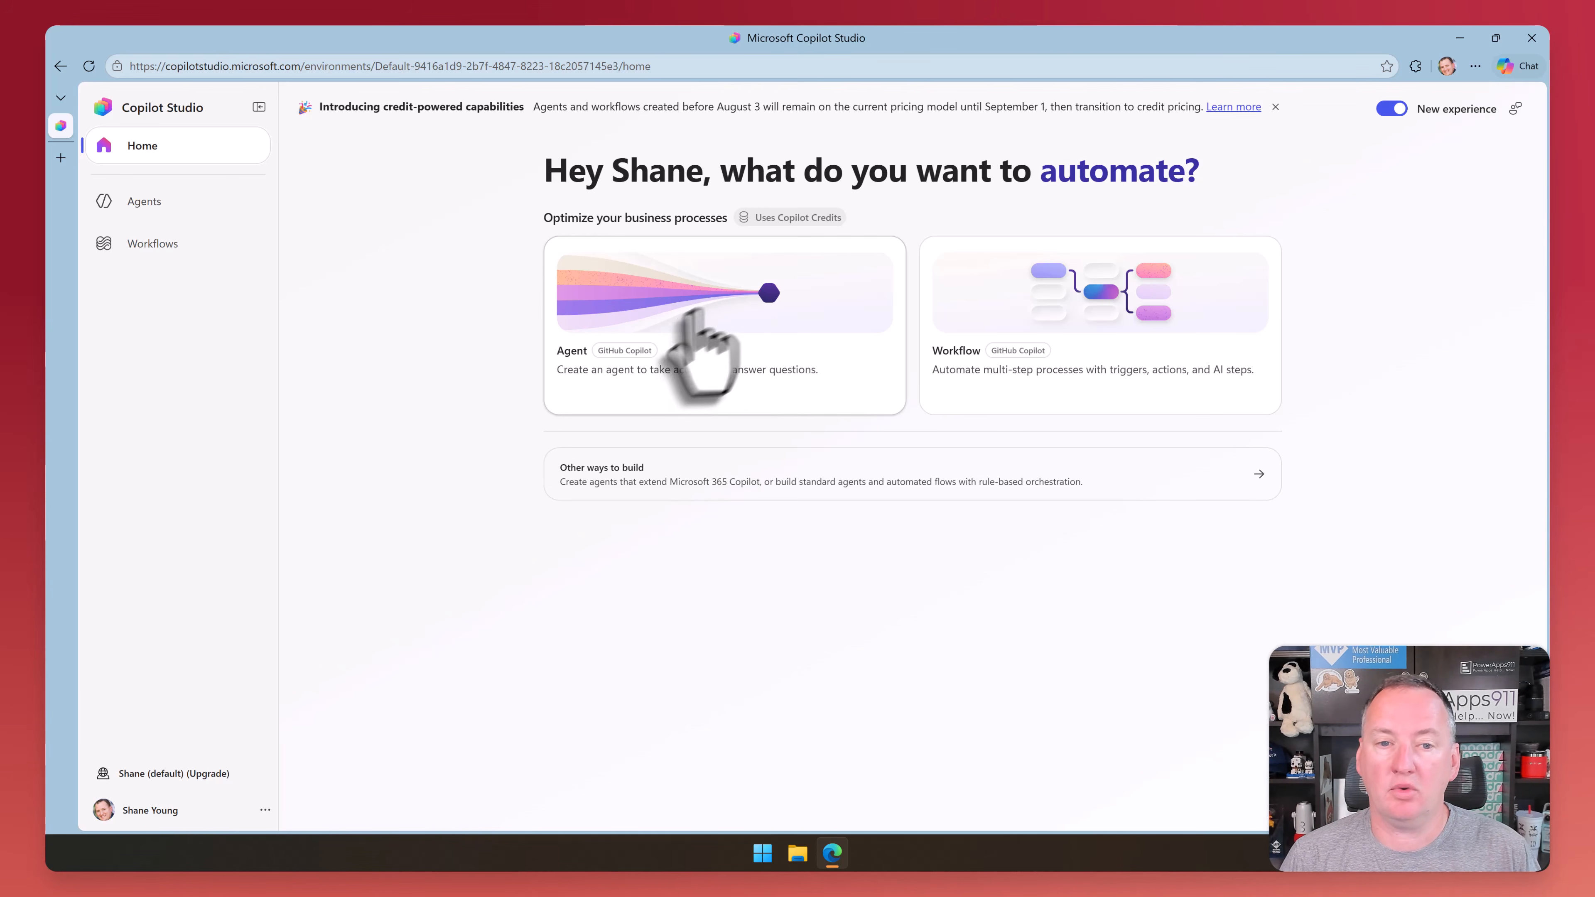
Create a new agent and name it Demo Agent
left_click(713, 302)
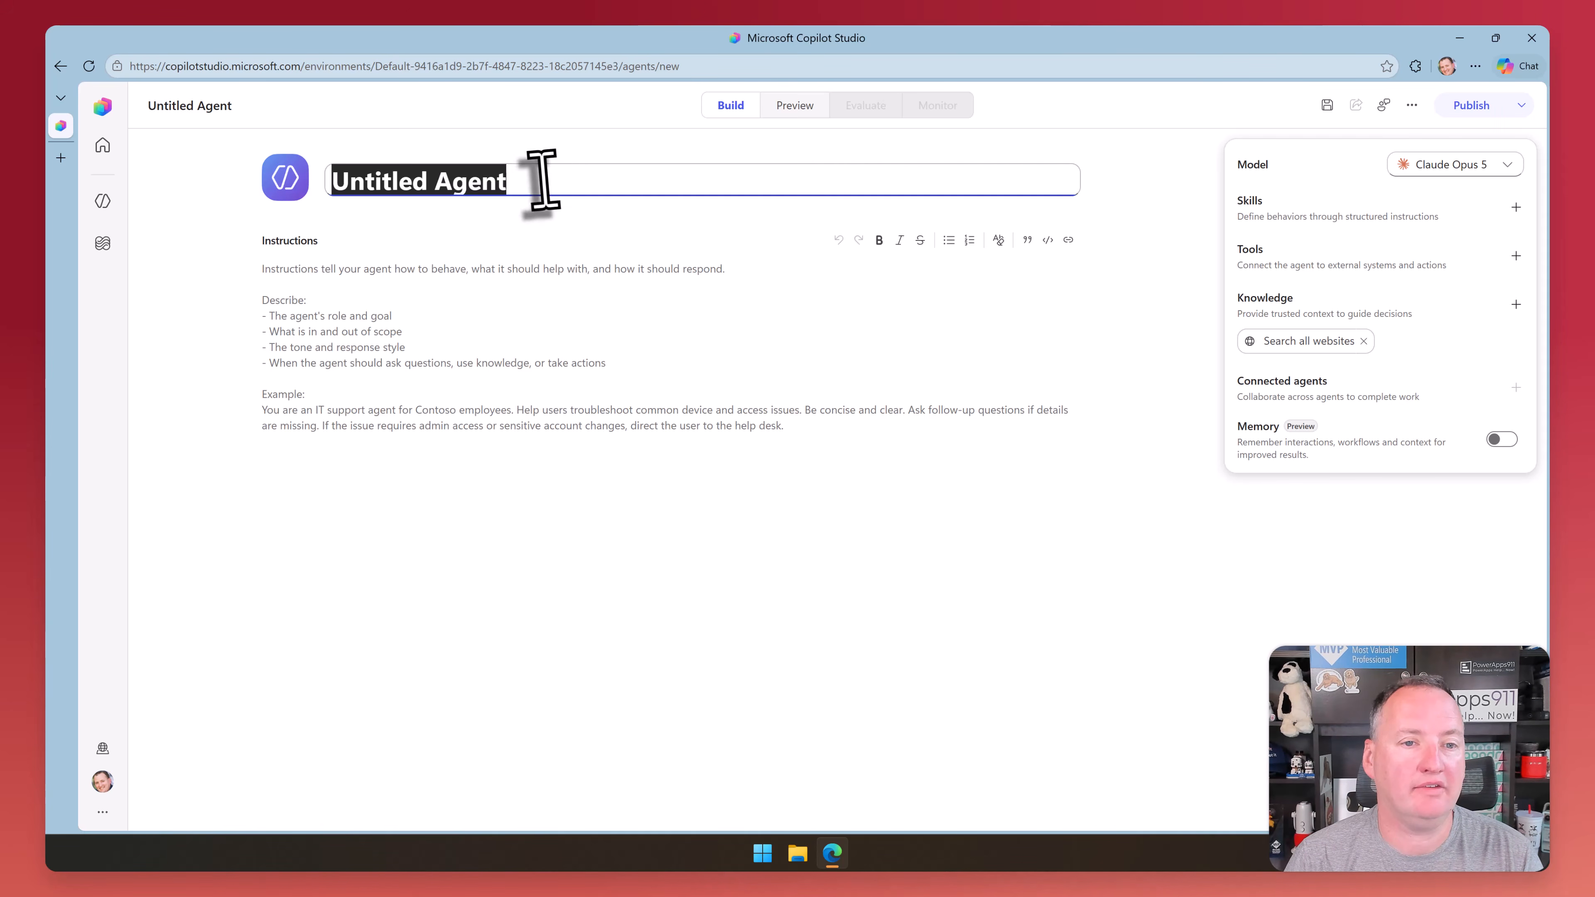
type("Dm")
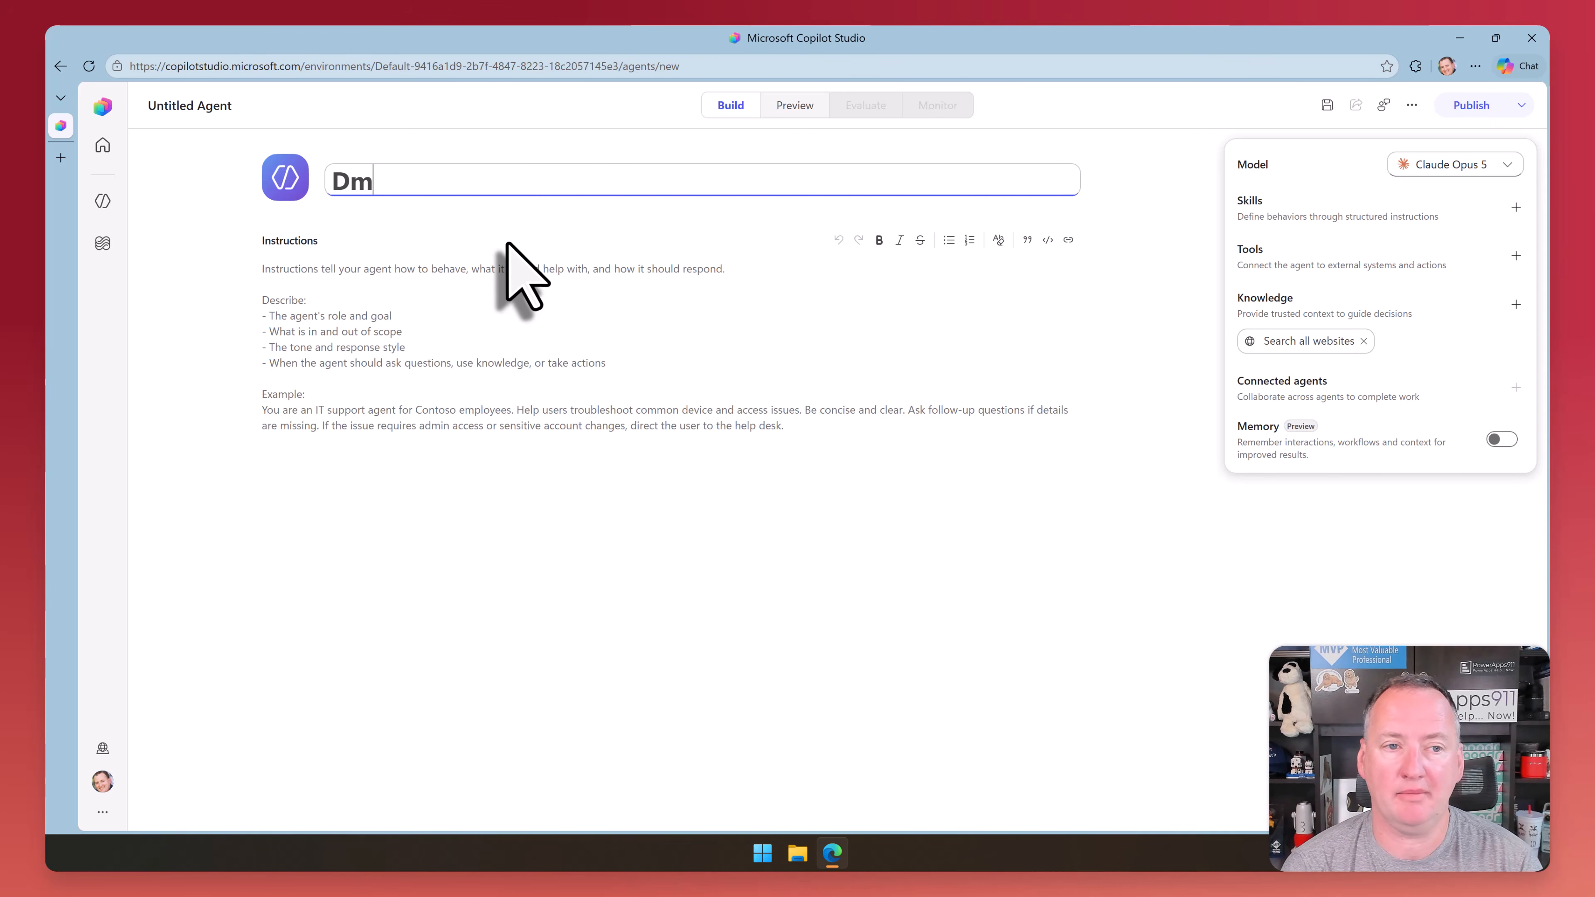
key("BackSpace")
type("emo Agent")
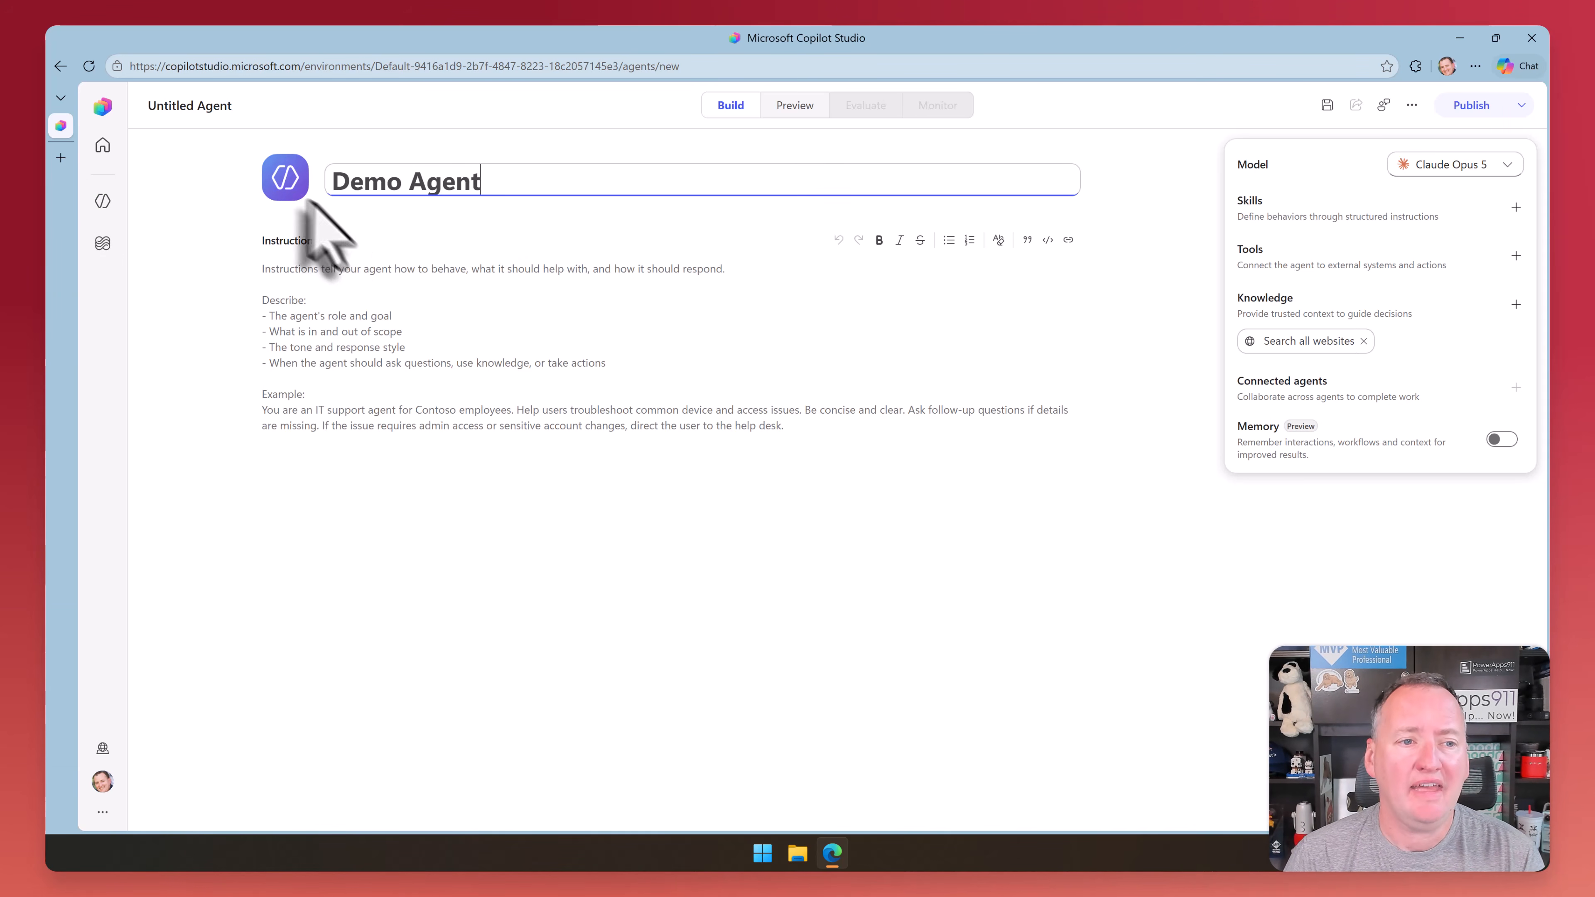
Replace the agent's icon with the uploaded Buddy-Looking PNG image and apply it
left_click(285, 178)
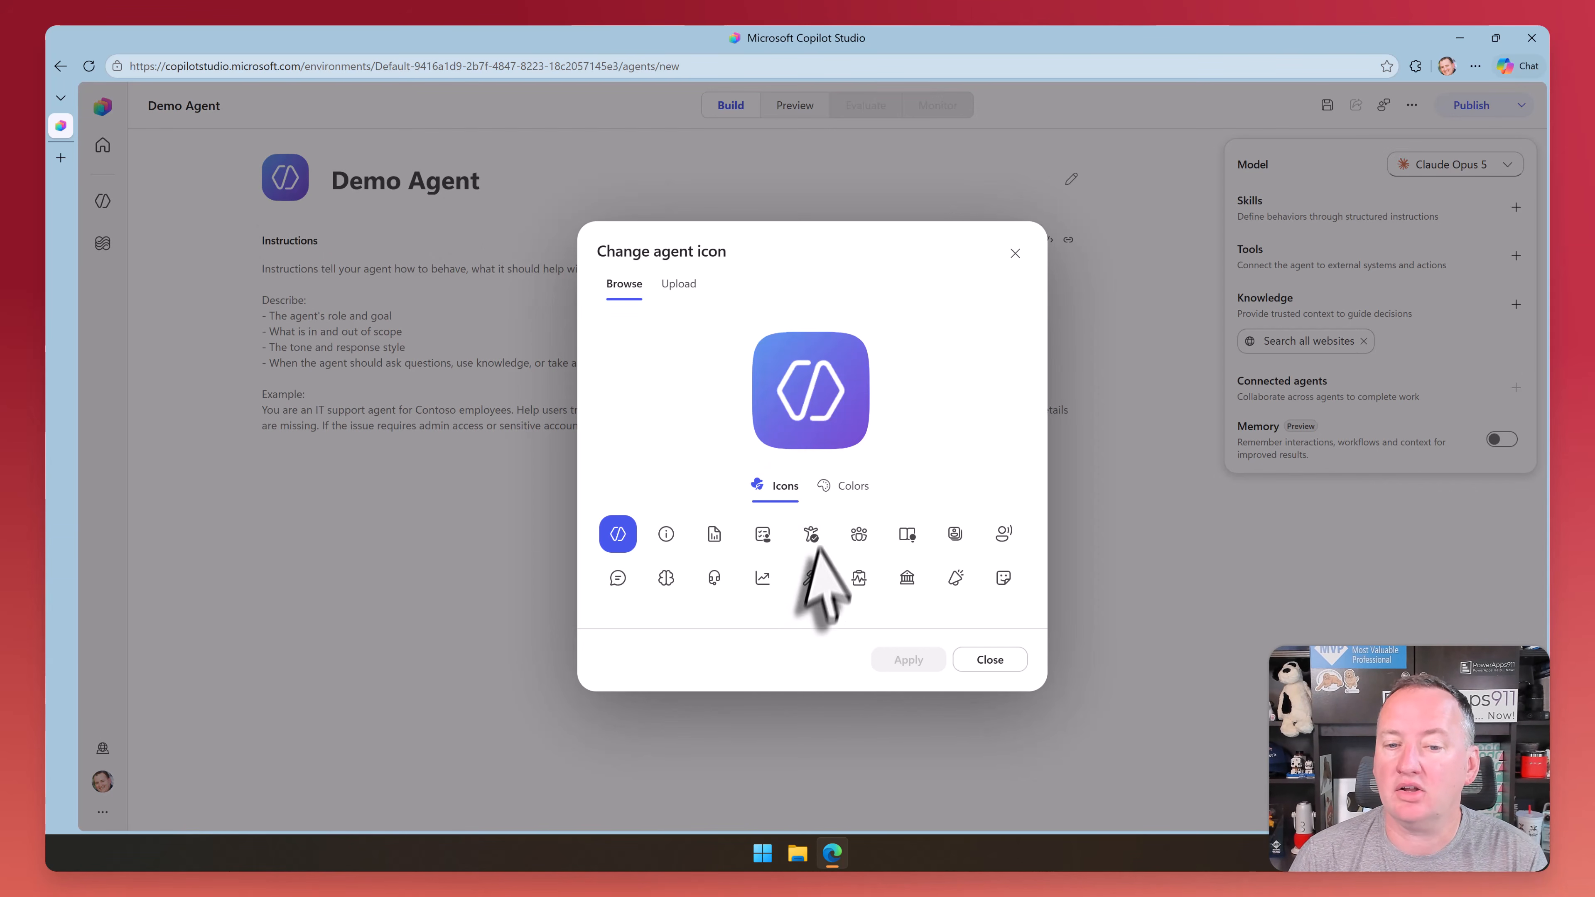
left_click(811, 533)
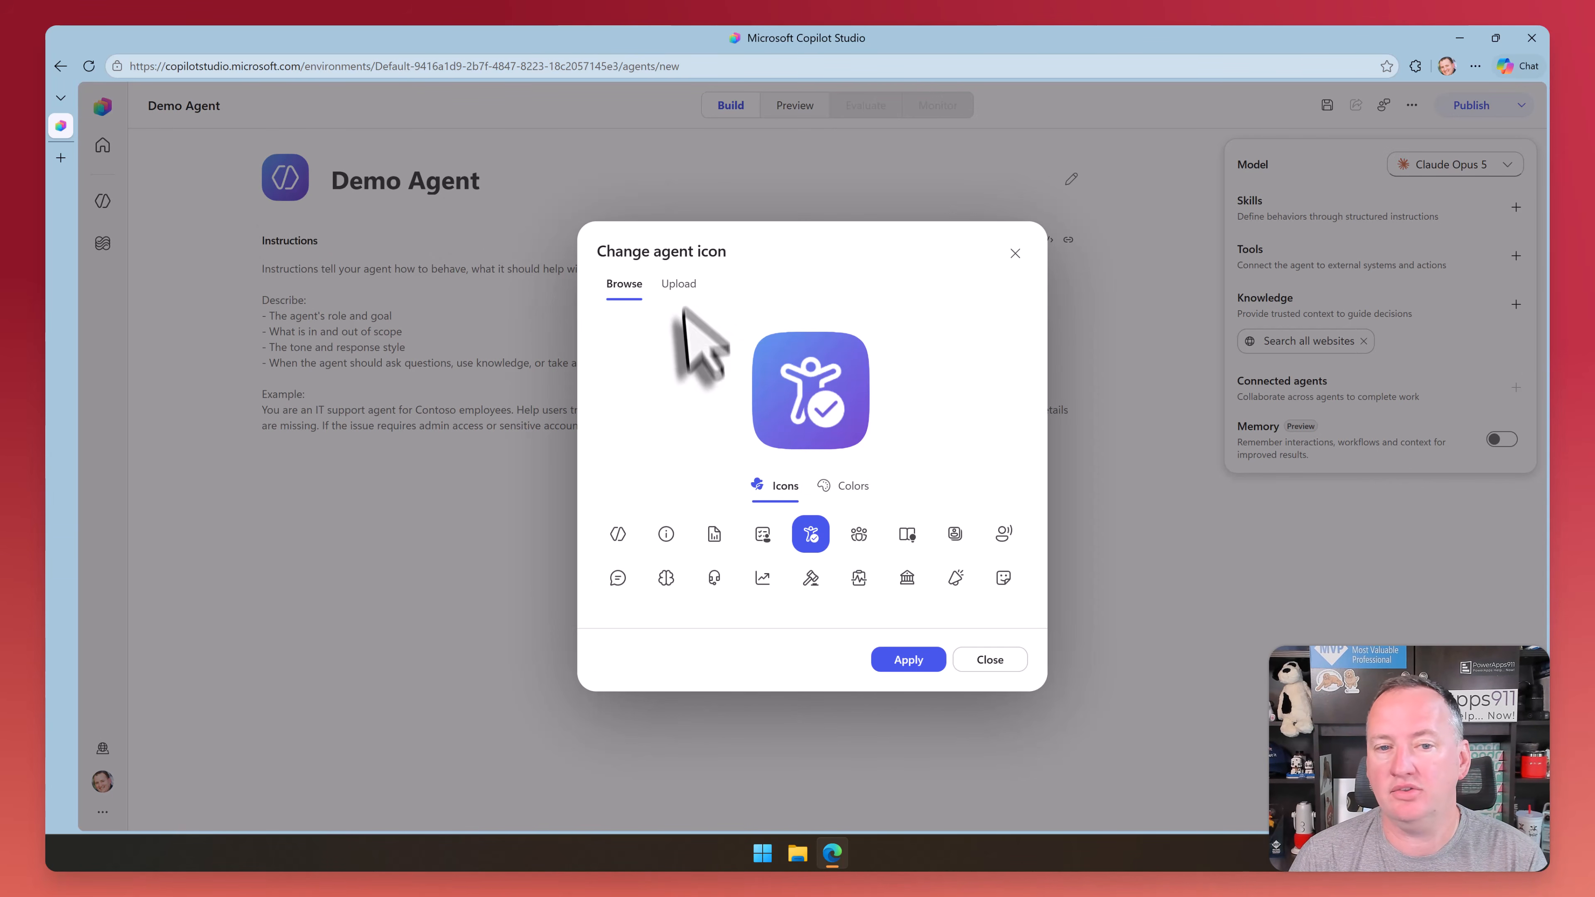
left_click(678, 283)
left_click(812, 569)
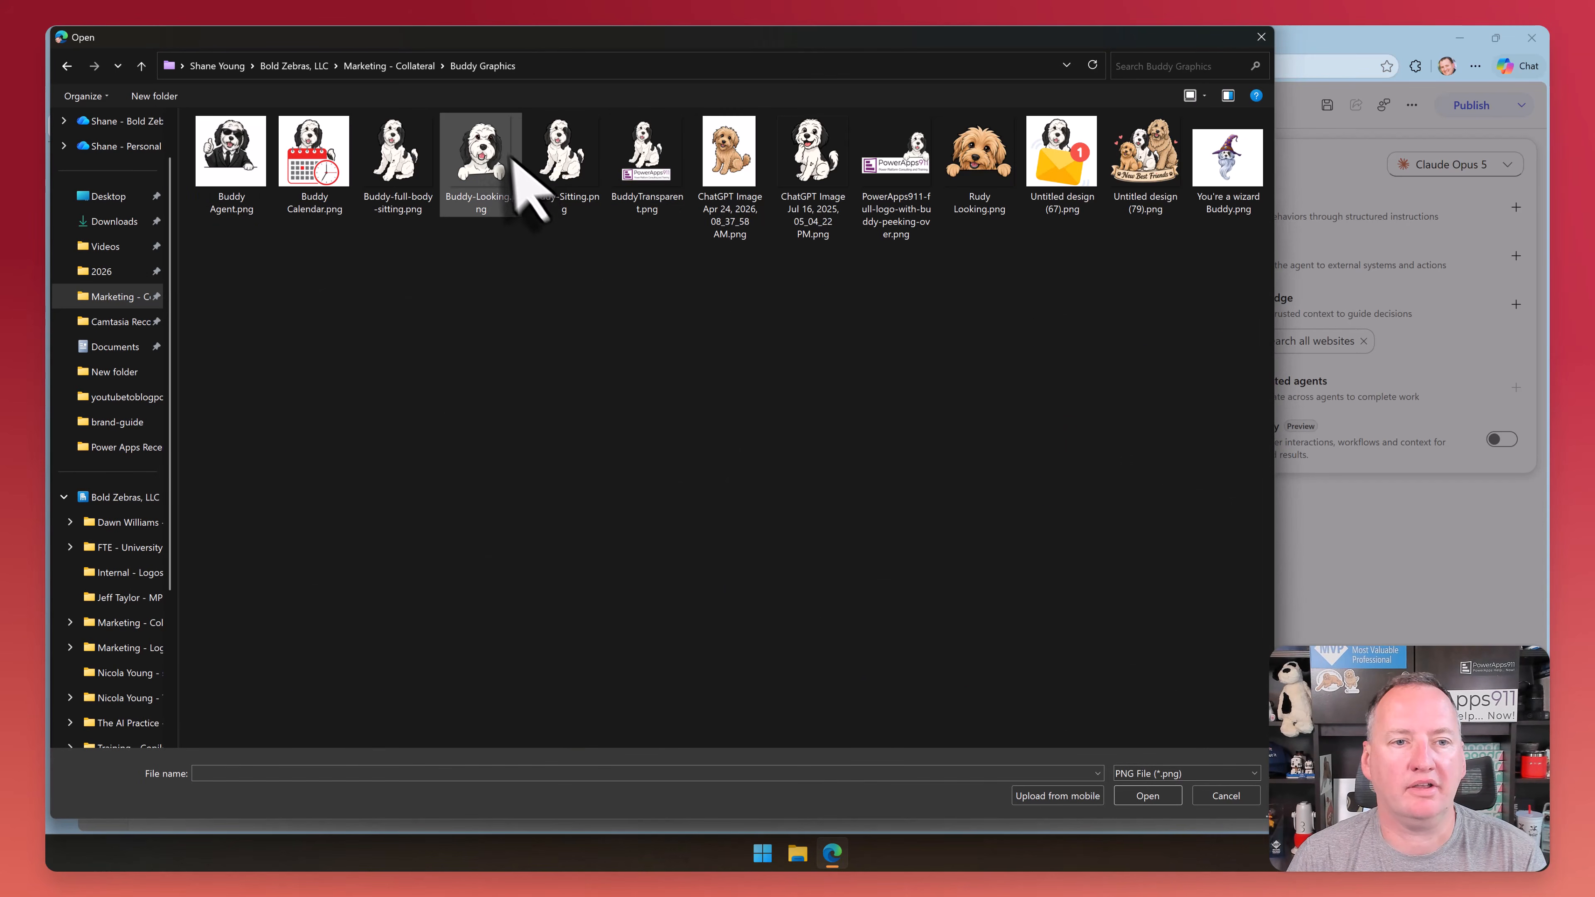
double_click(491, 167)
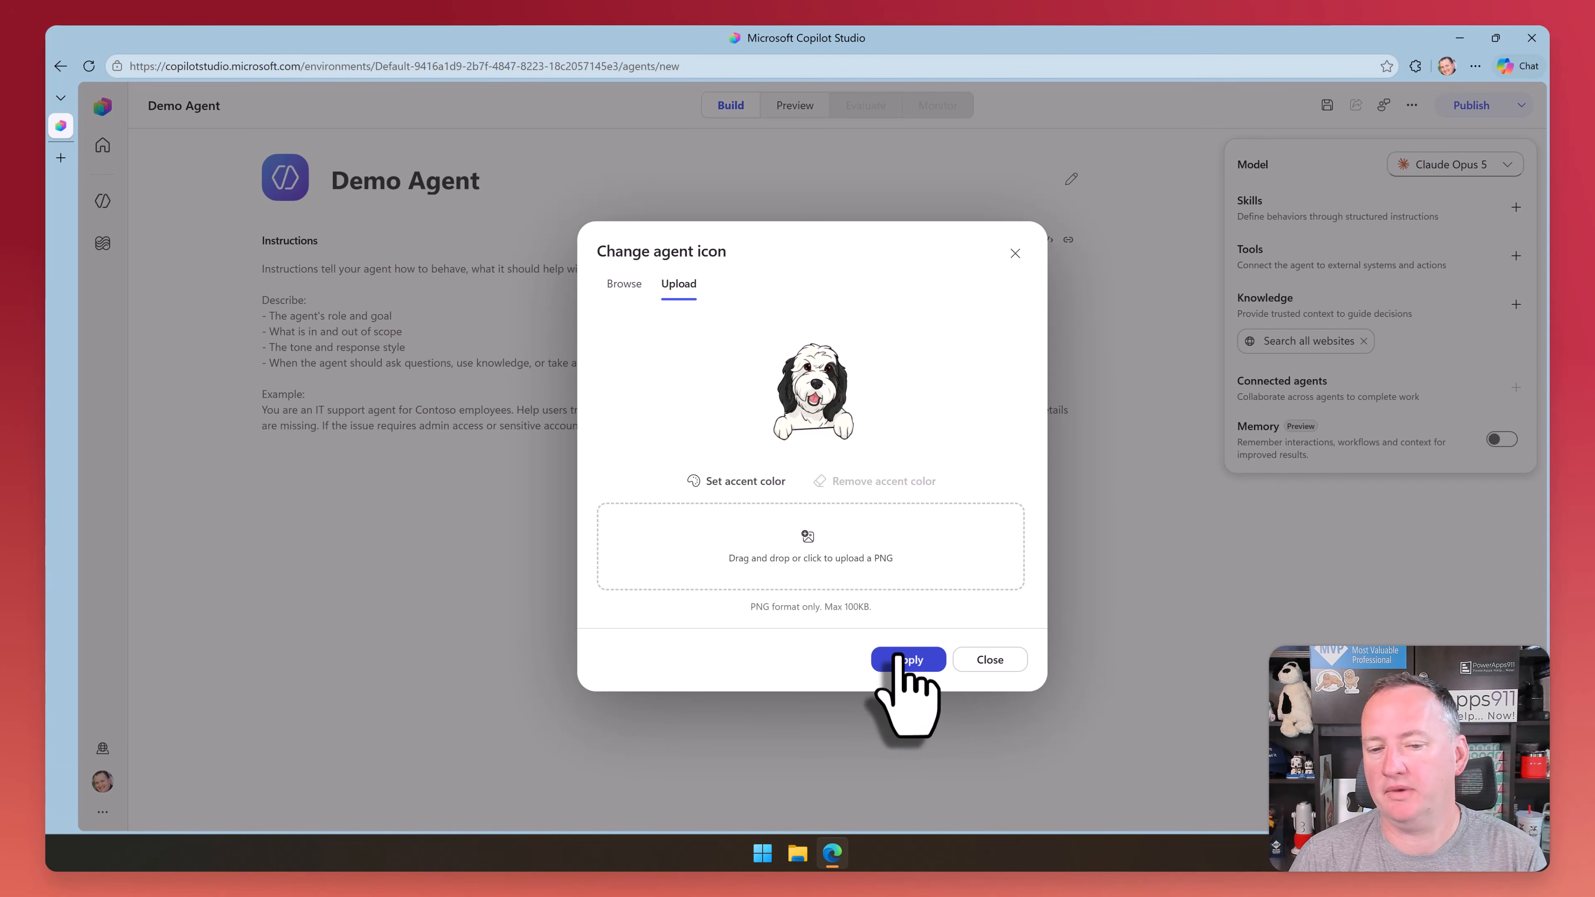
left_click(900, 658)
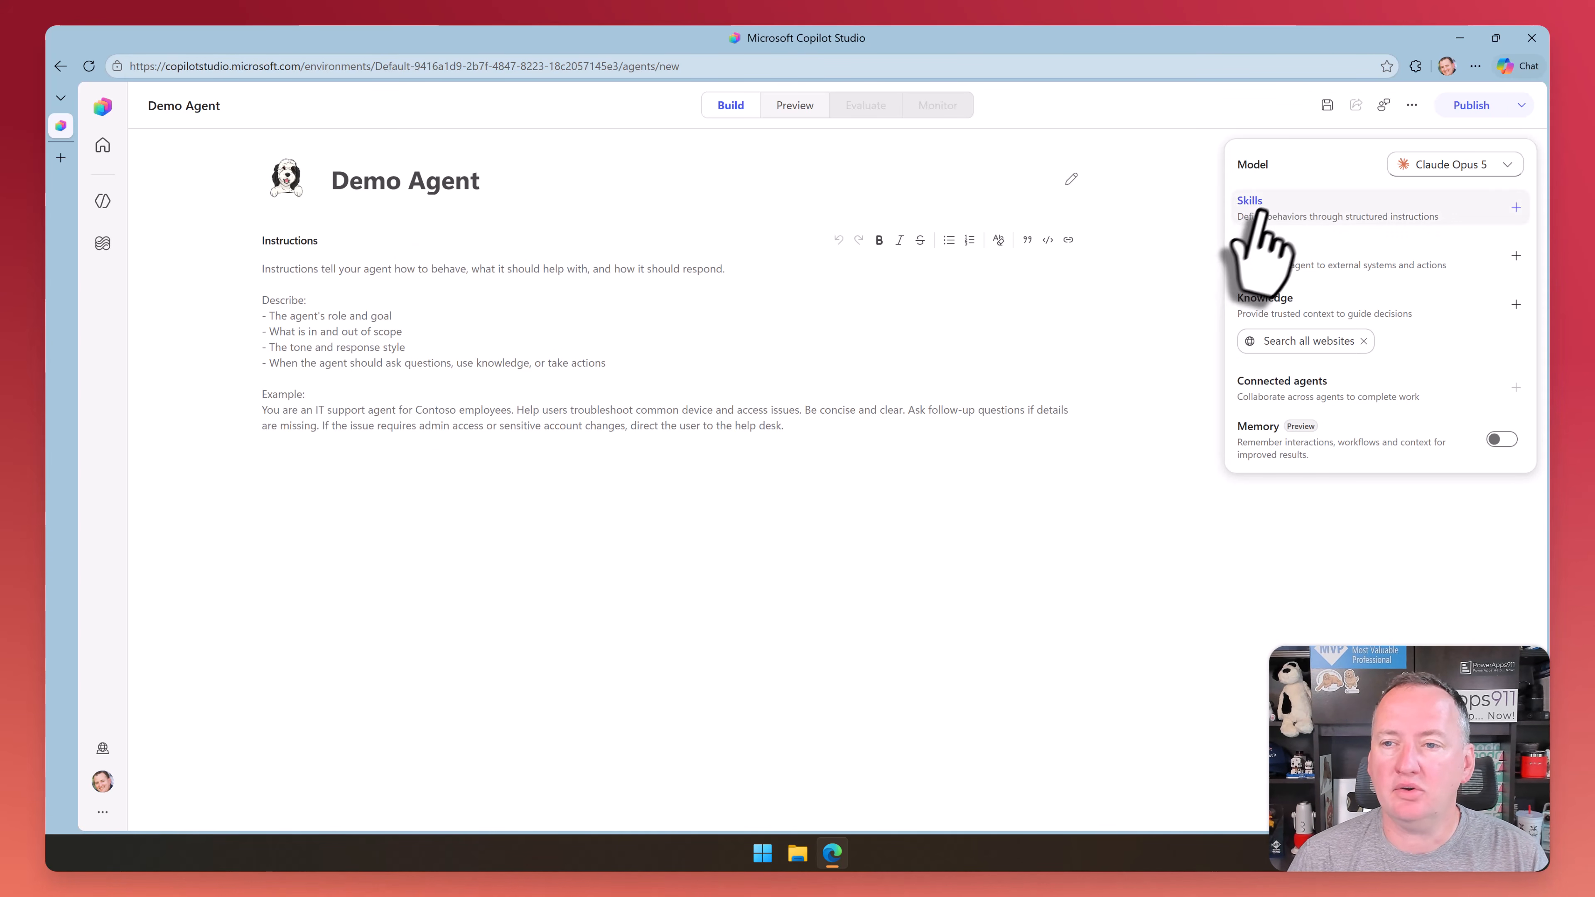
Review the managed and Anthropic models available for the agent without changing the selection
left_click(1505, 167)
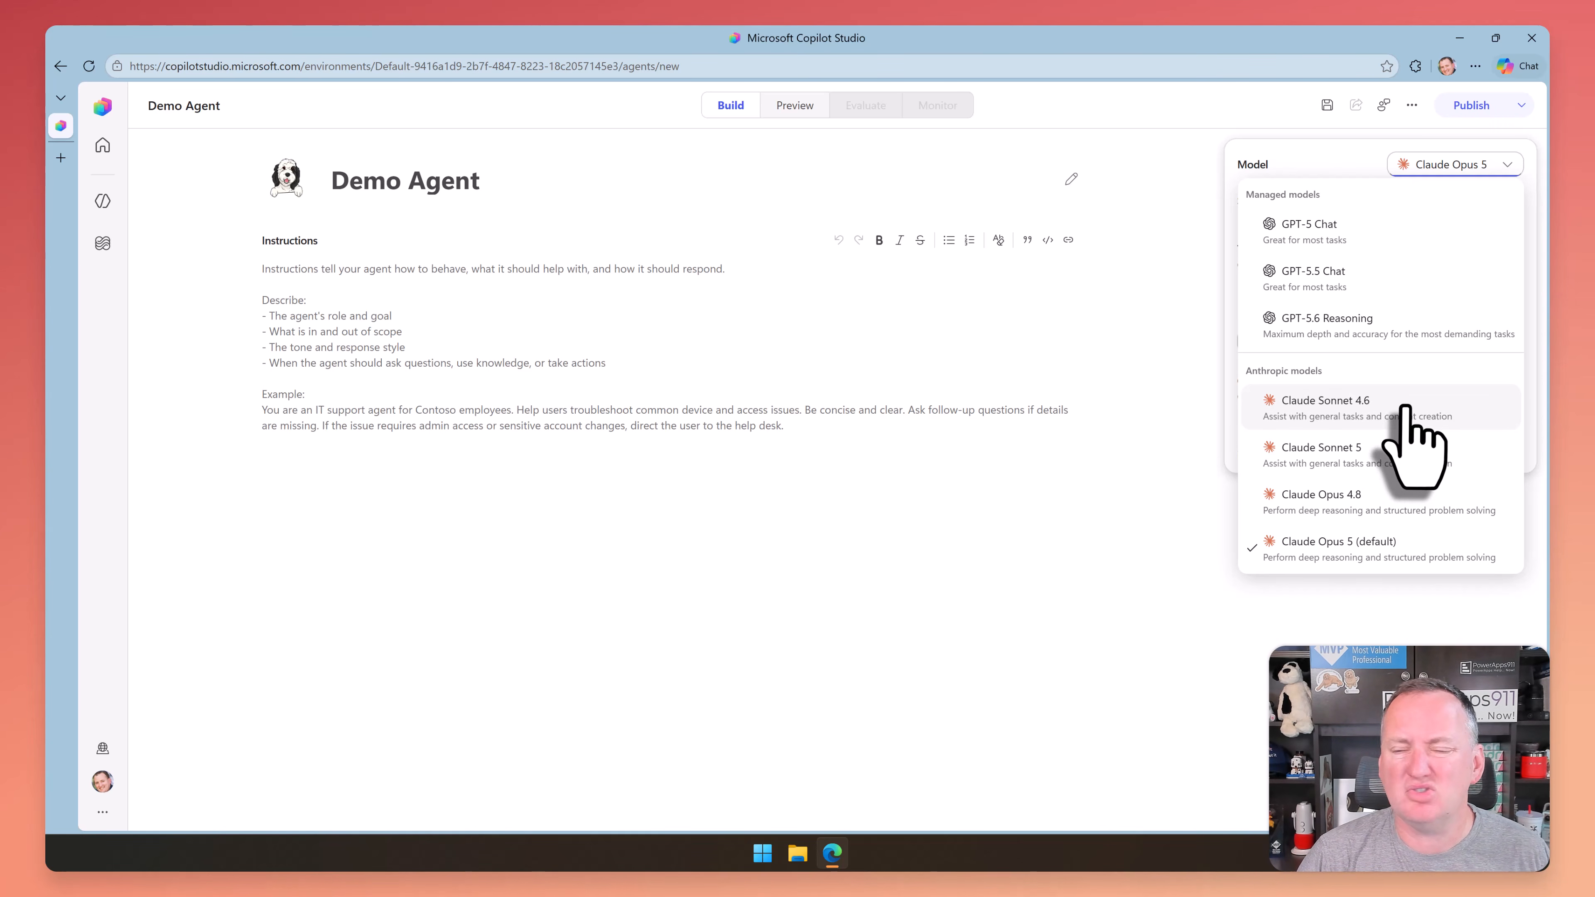
left_click(1352, 171)
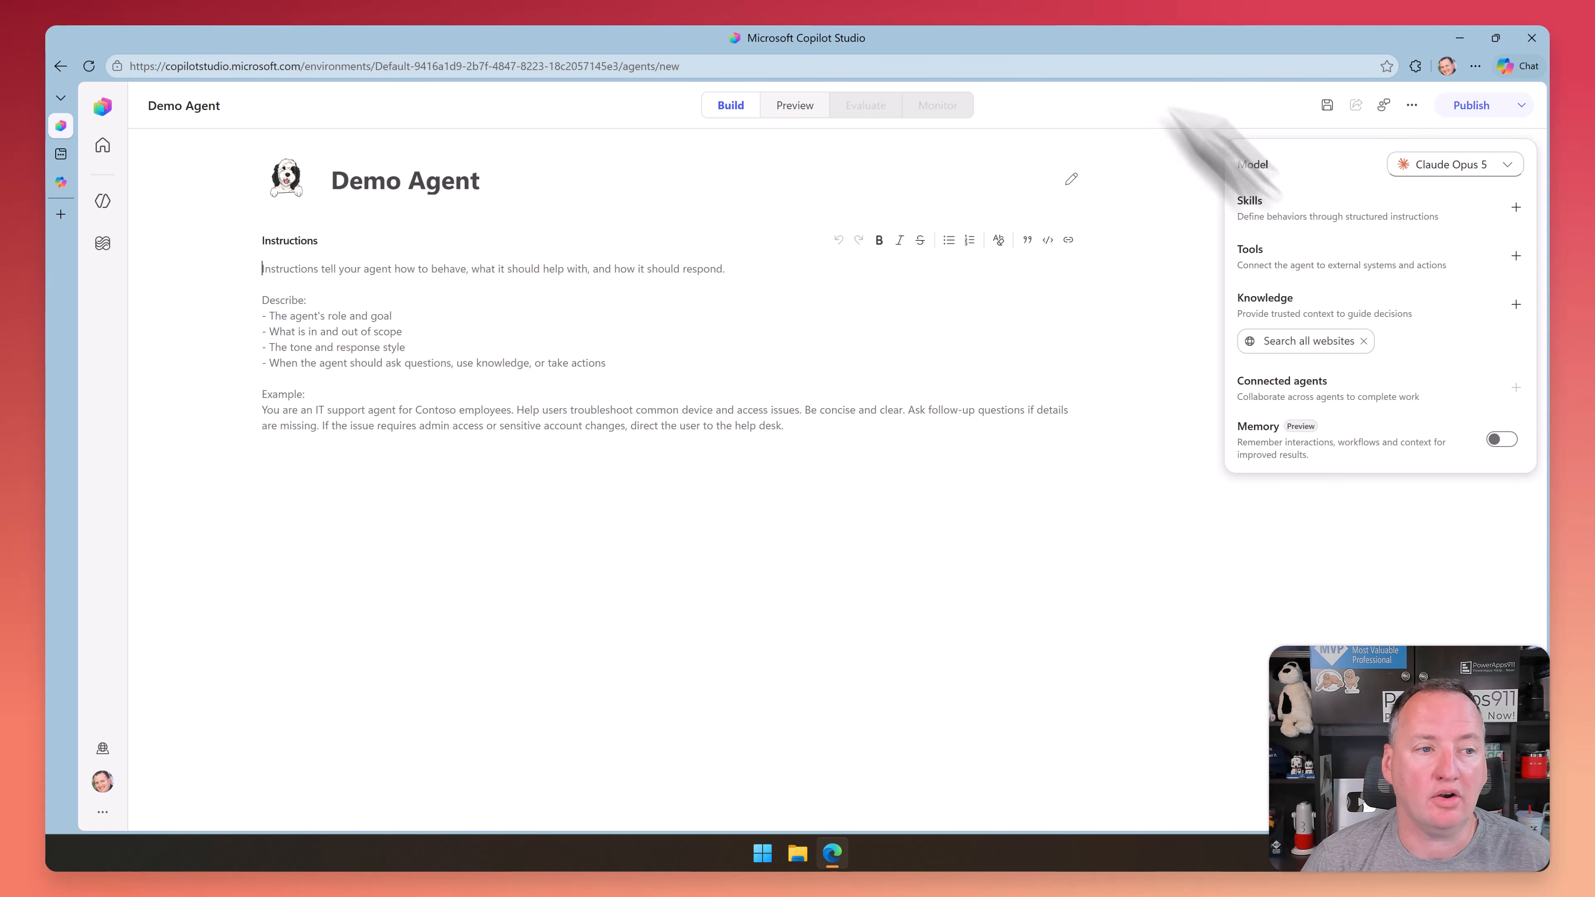
Switch to Cowork in M365 Copilot, expand the list of your custom skills and open the brand-guide skill
left_click(66, 188)
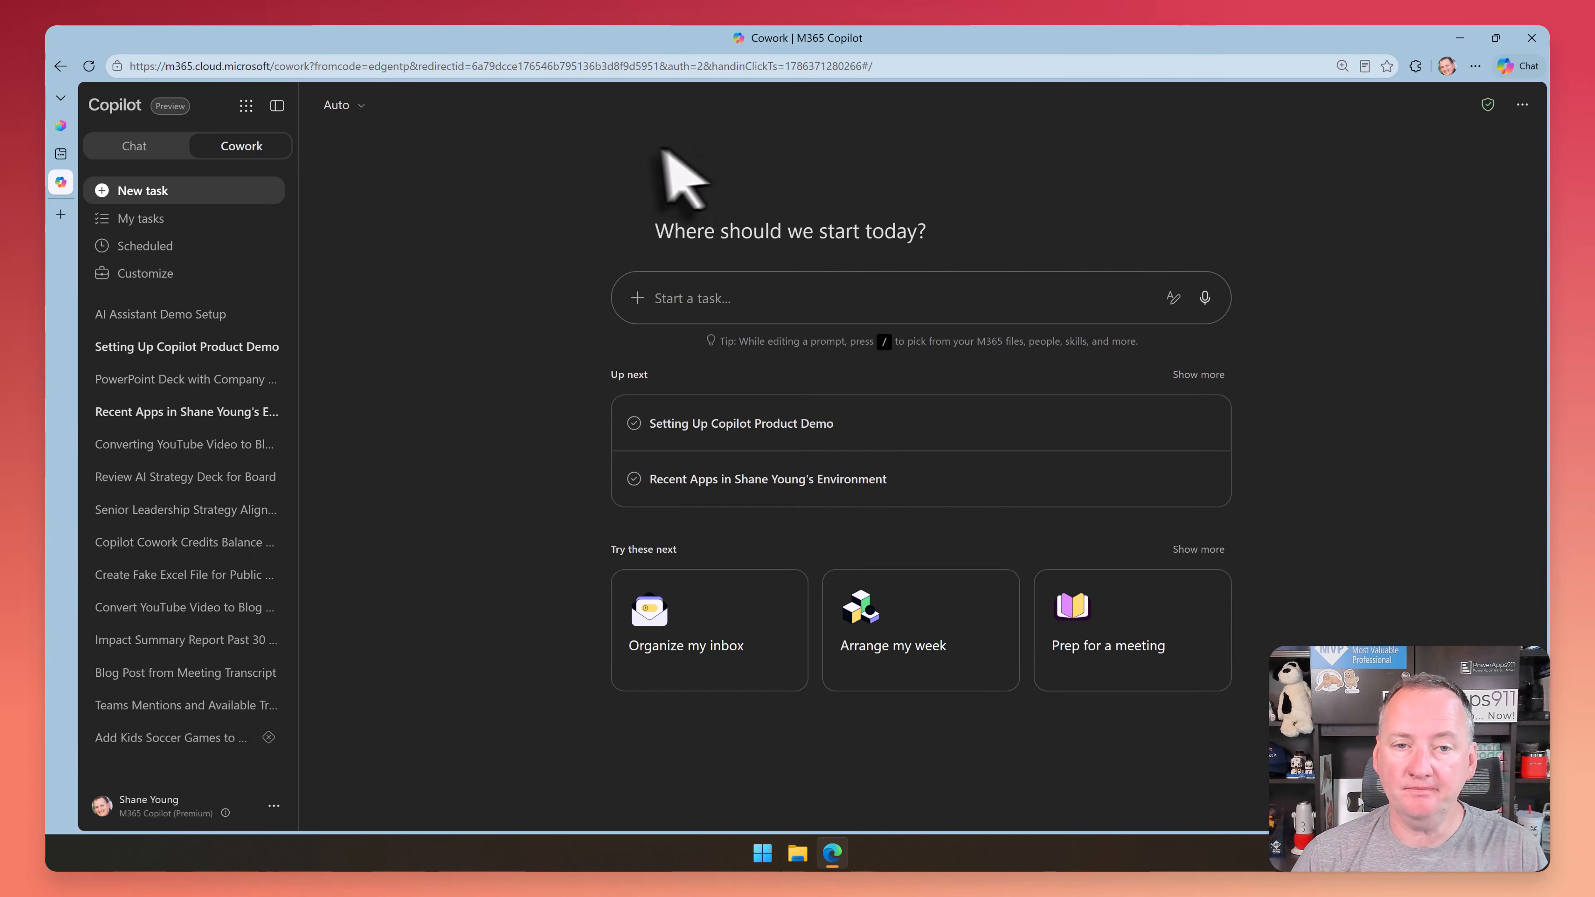
left_click(171, 272)
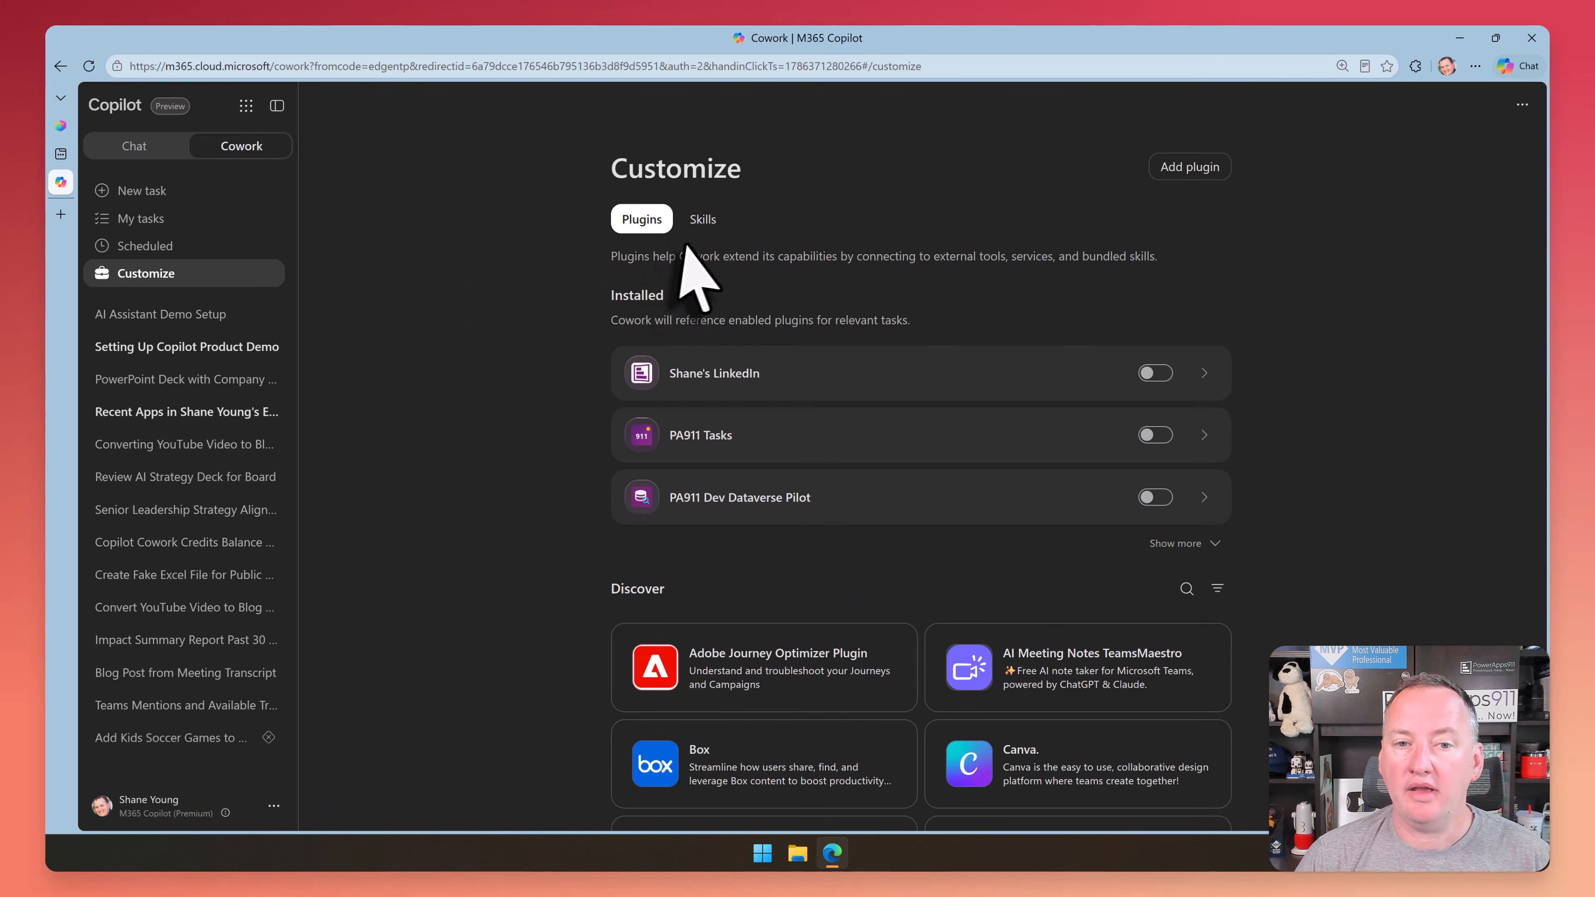
left_click(703, 221)
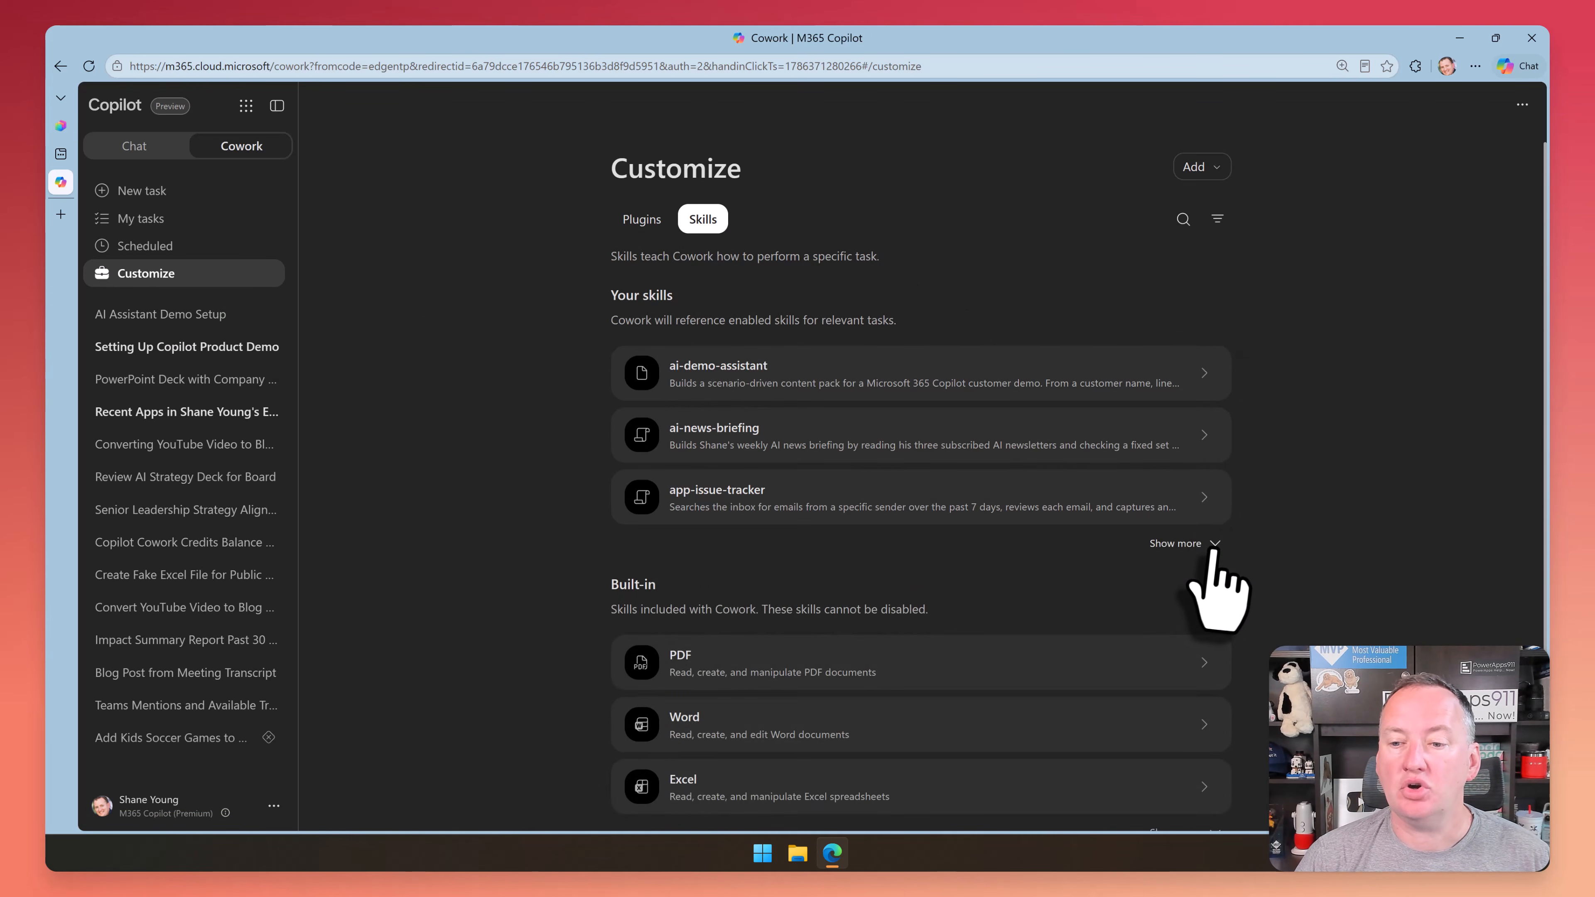
left_click(1197, 545)
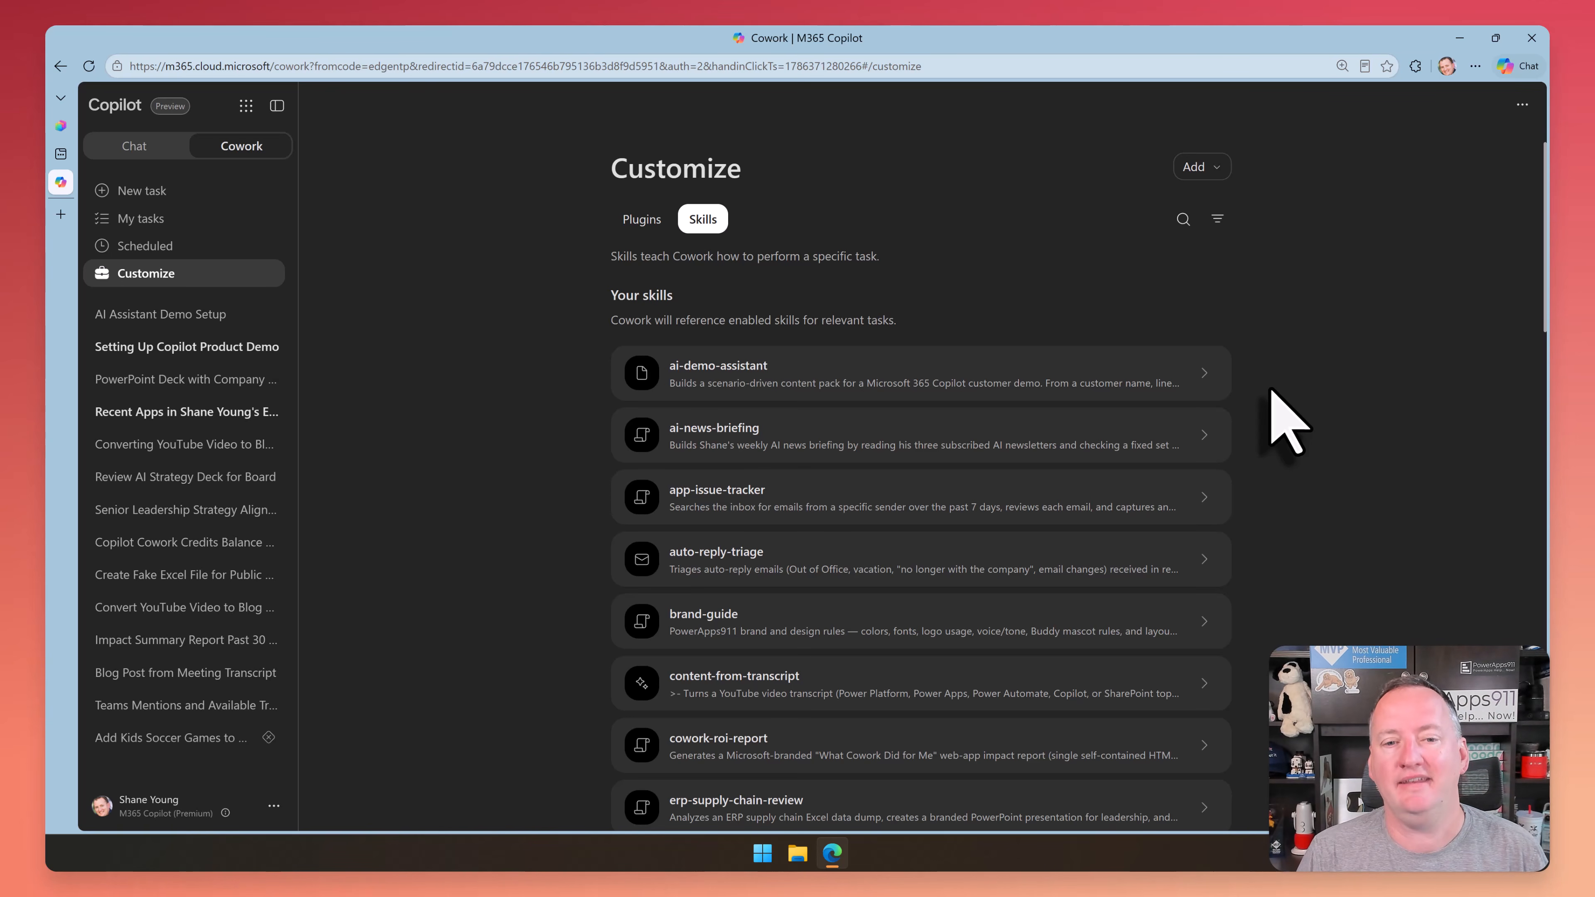
scroll(942, 437, "down", 3)
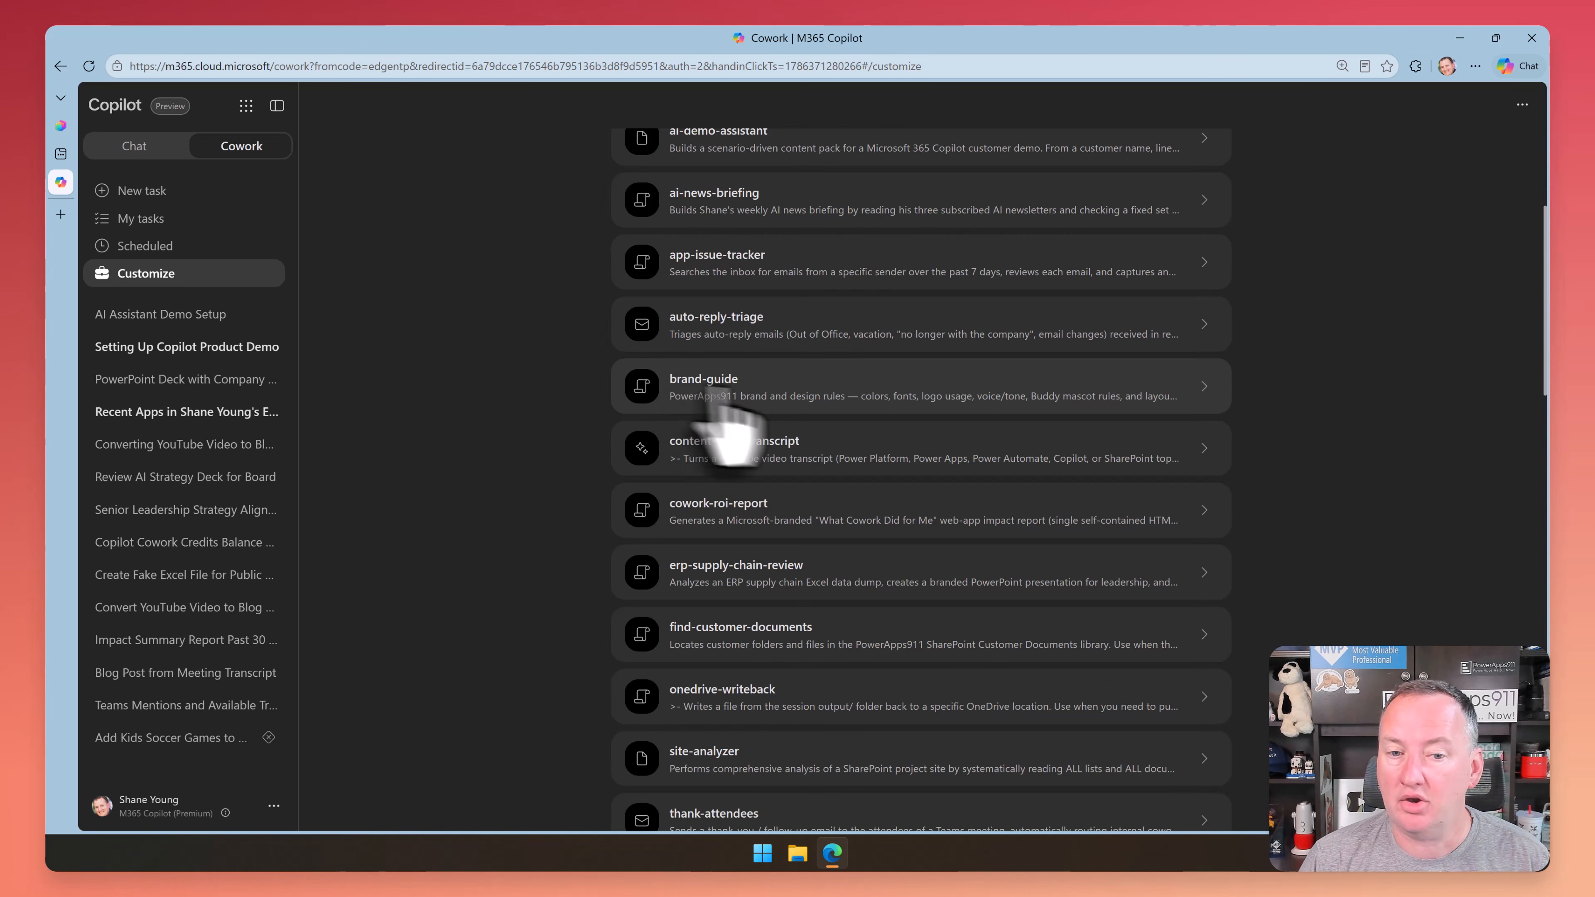
left_click(1204, 386)
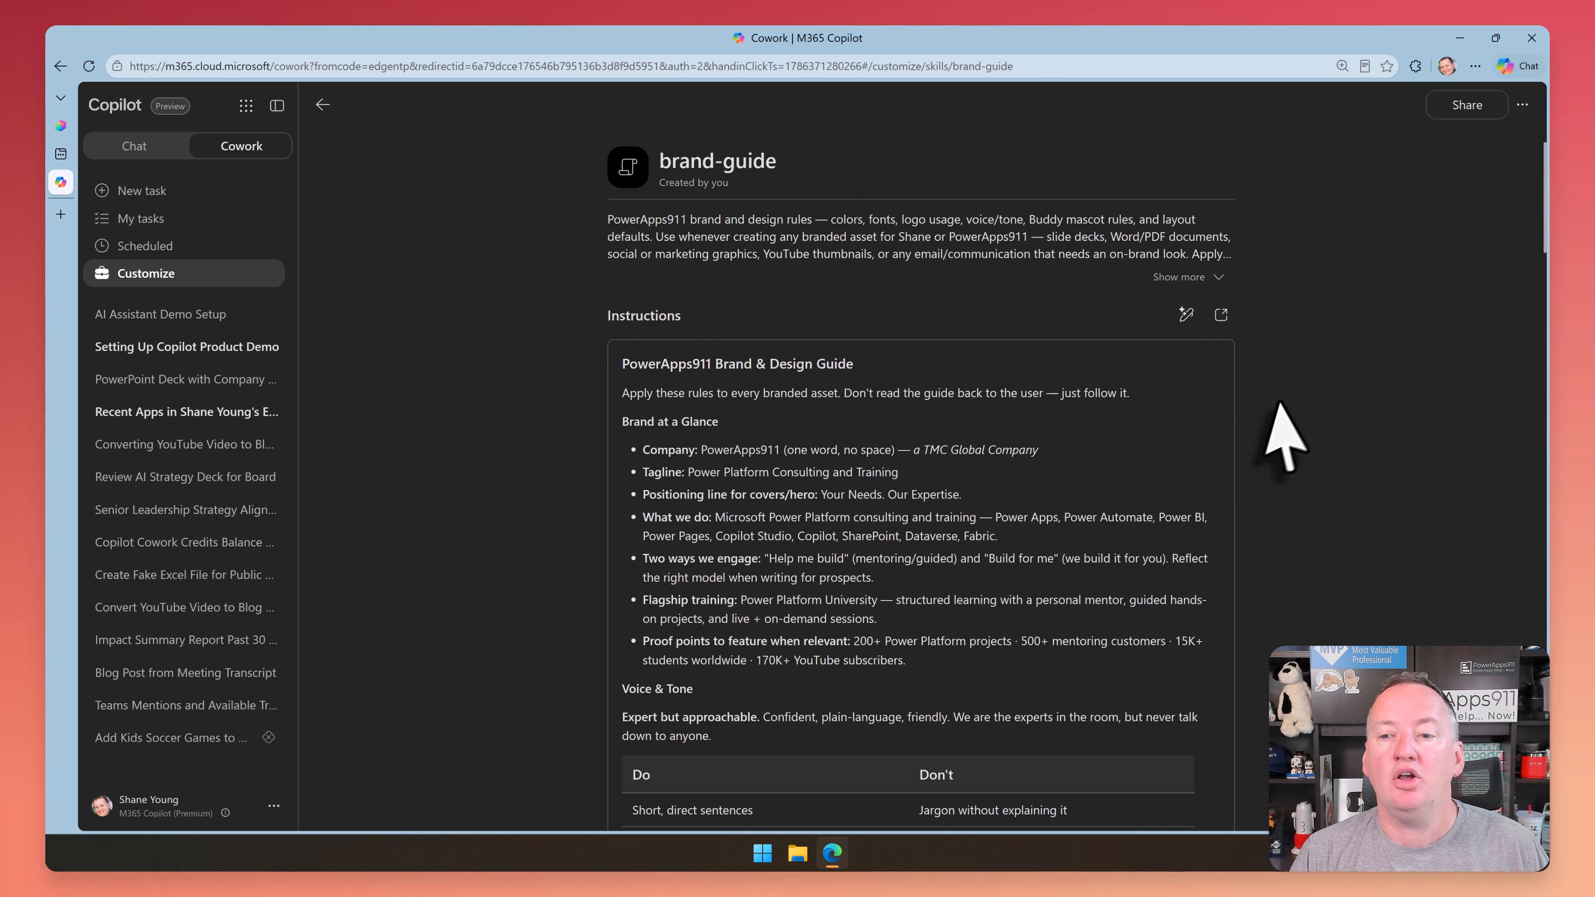
Read through the brand-guide skill's instructions and show the skill's additional options
scroll(826, 456, "down", 3)
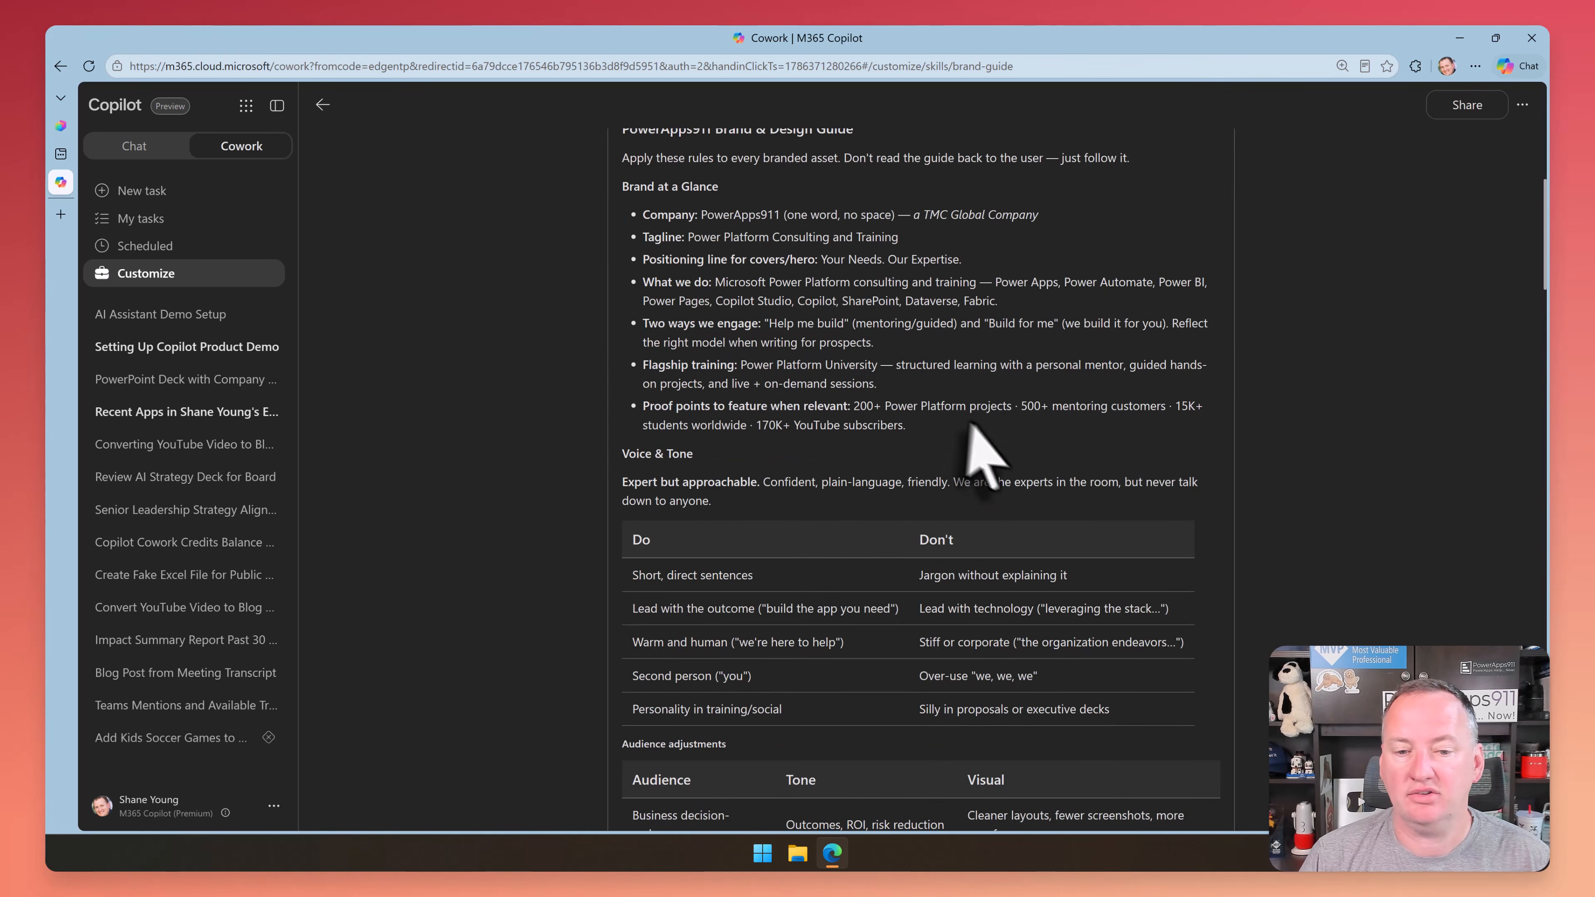
scroll(870, 402, "down", 10)
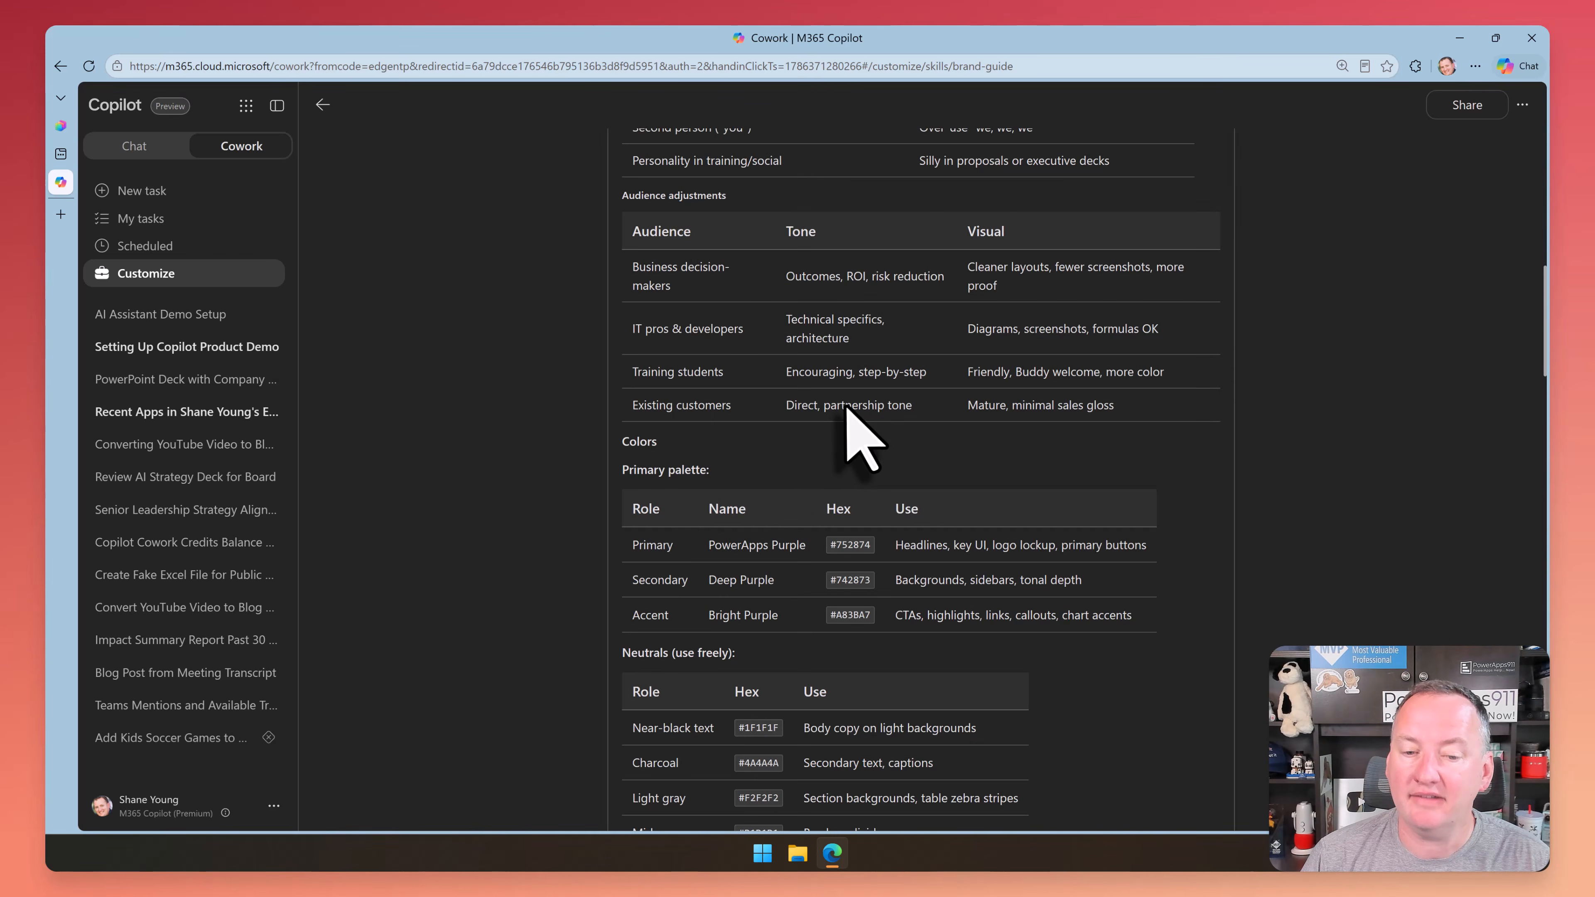
scroll(797, 407, "down", 15)
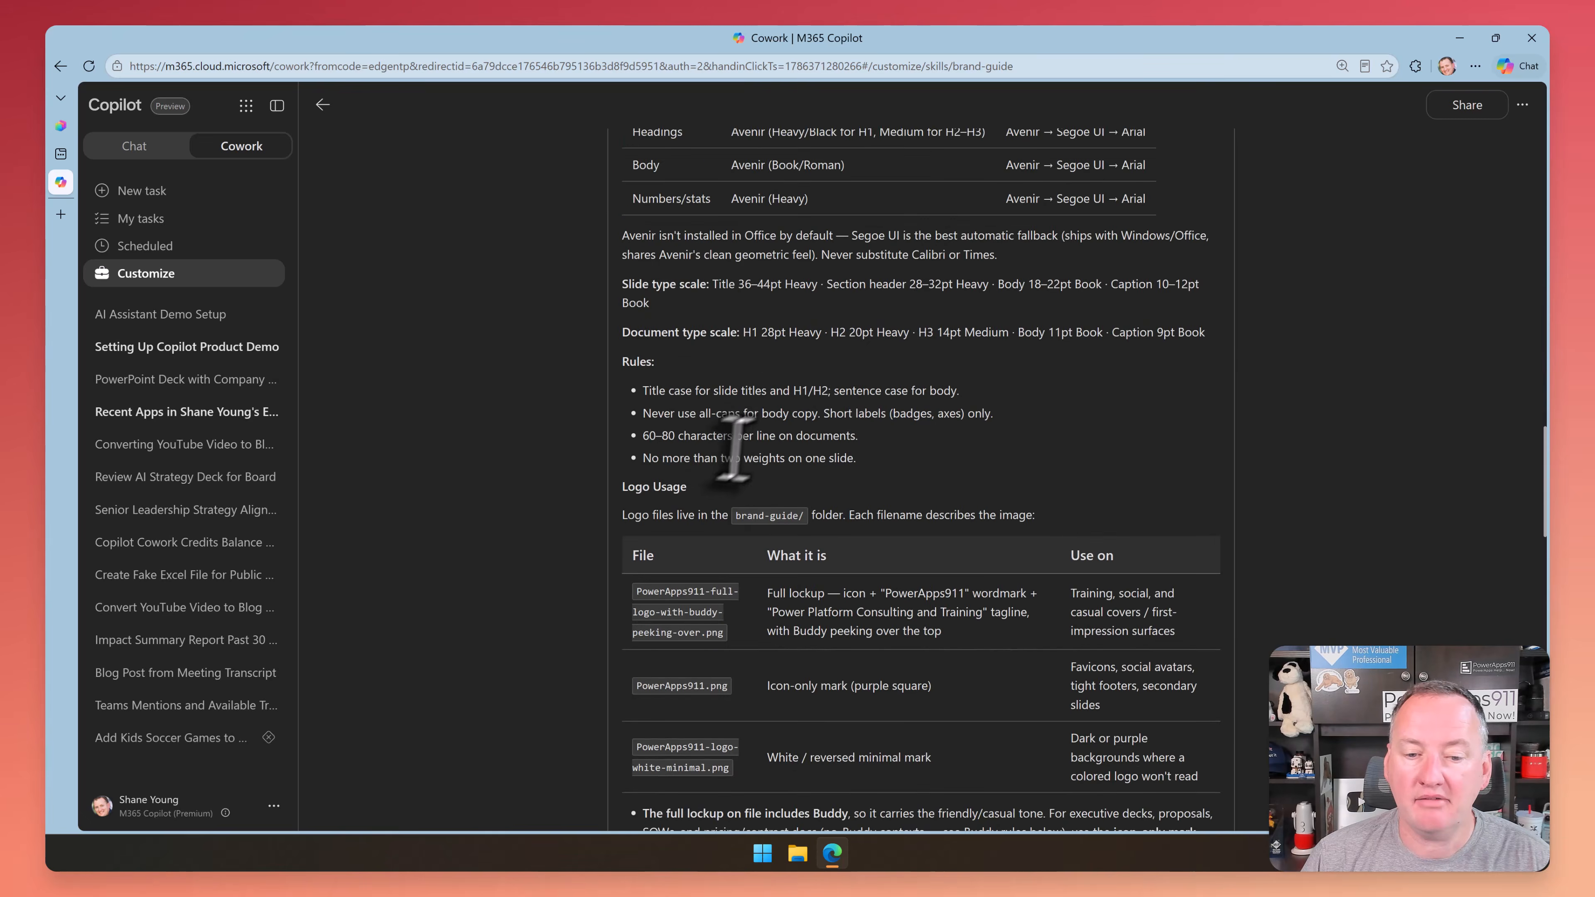
scroll(775, 393, "up", 2)
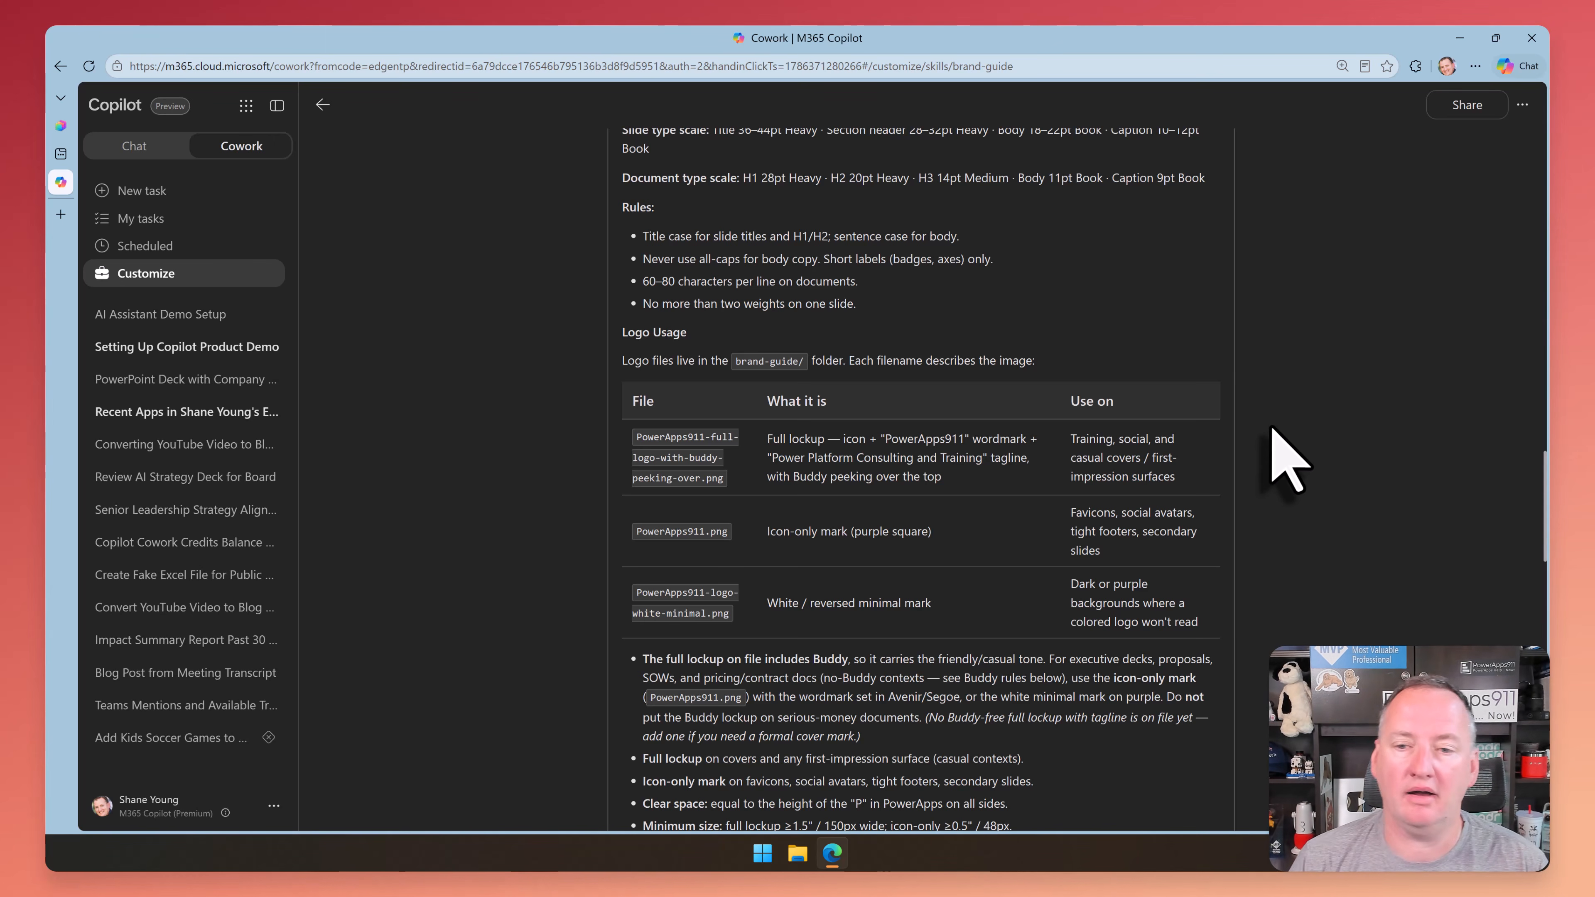
scroll(1285, 462, "up", 10)
scroll(1279, 435, "up", 10)
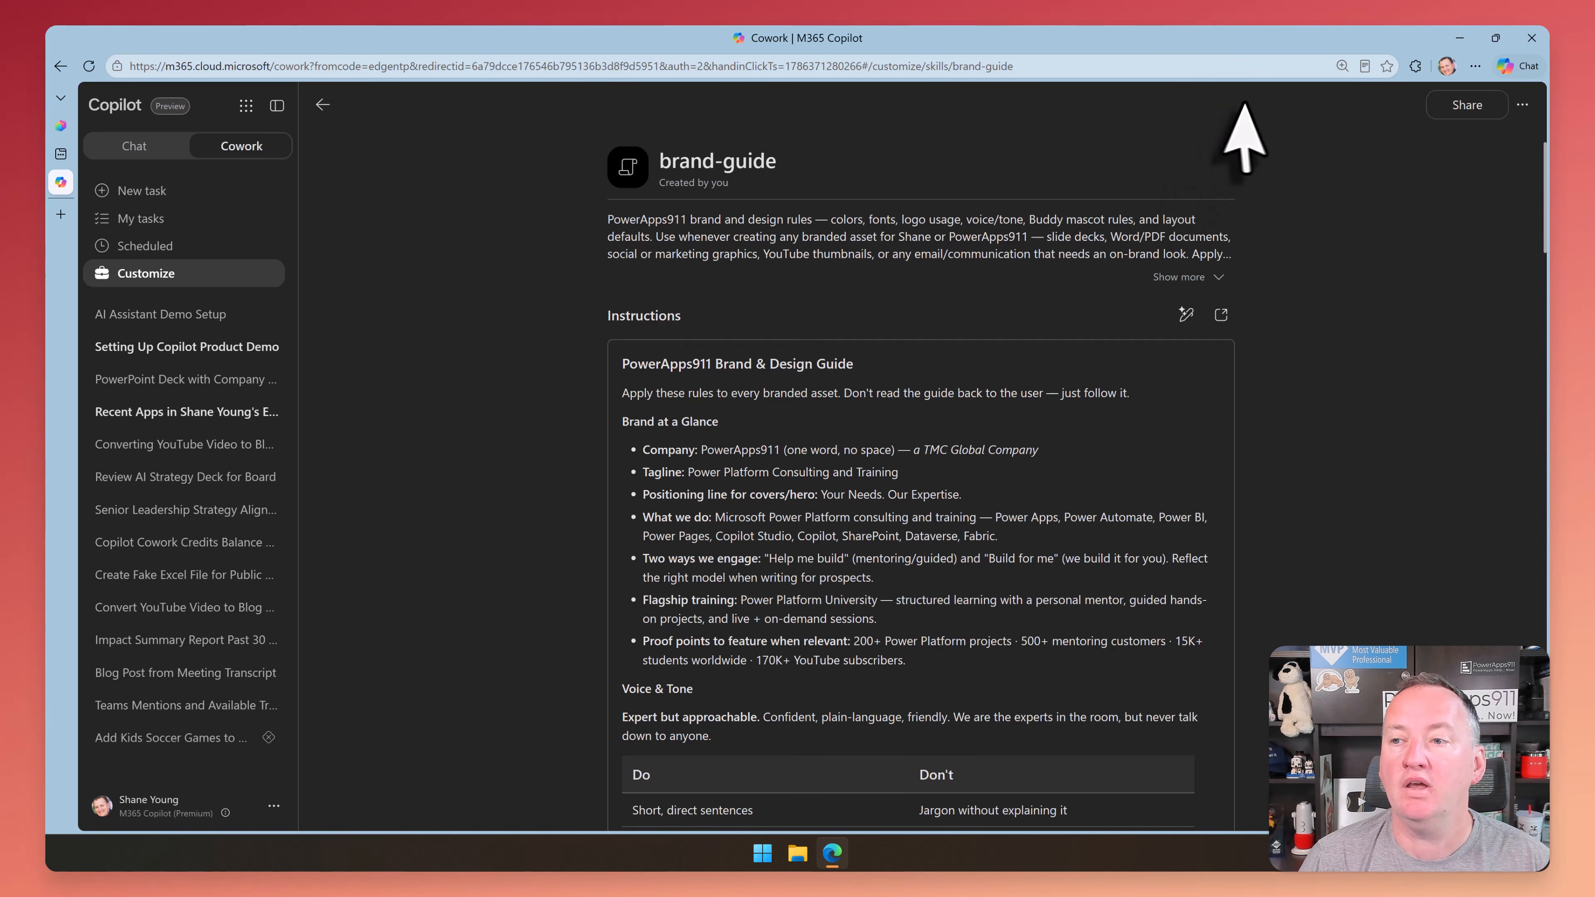
left_click(1522, 105)
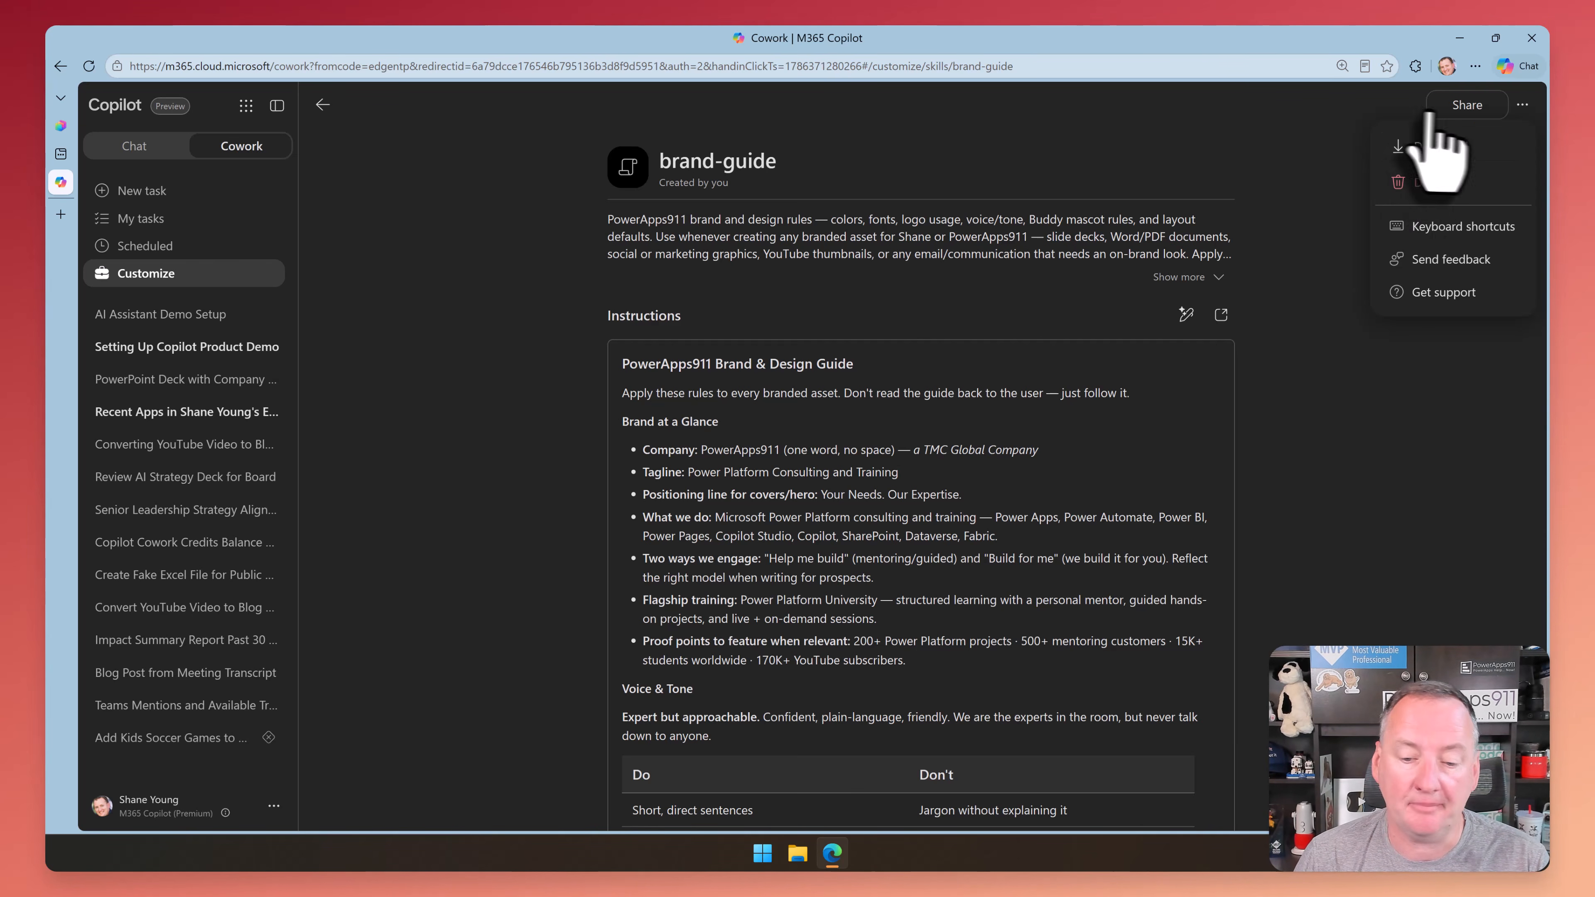
Switch to File Explorer and open the Documents > Cowork > skills > brand-guide folder
left_click(799, 855)
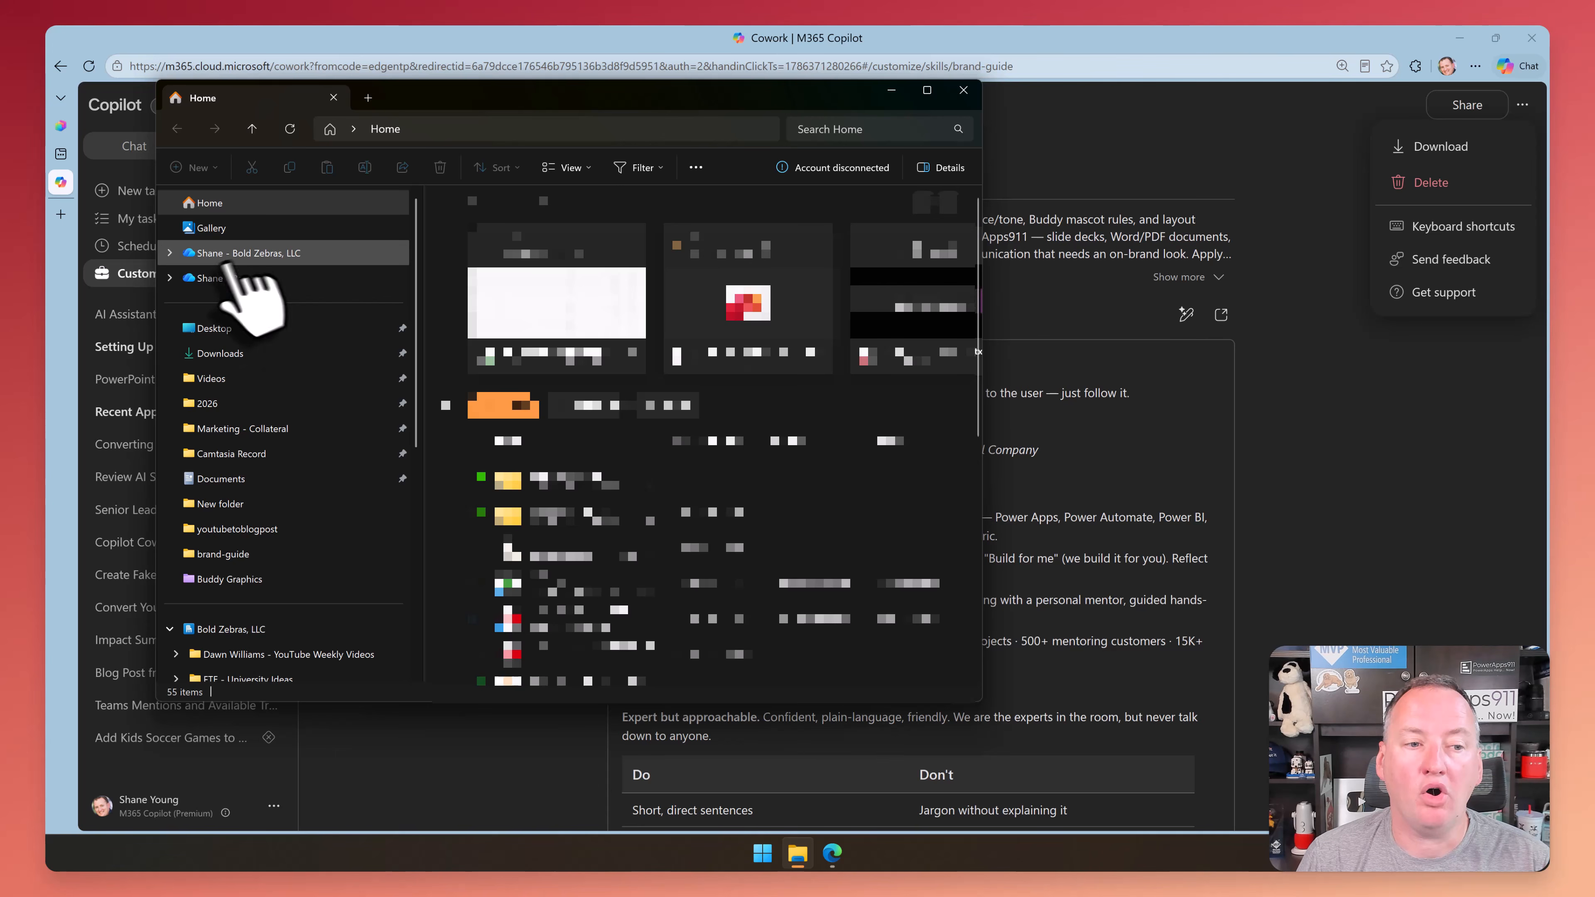
left_click(224, 479)
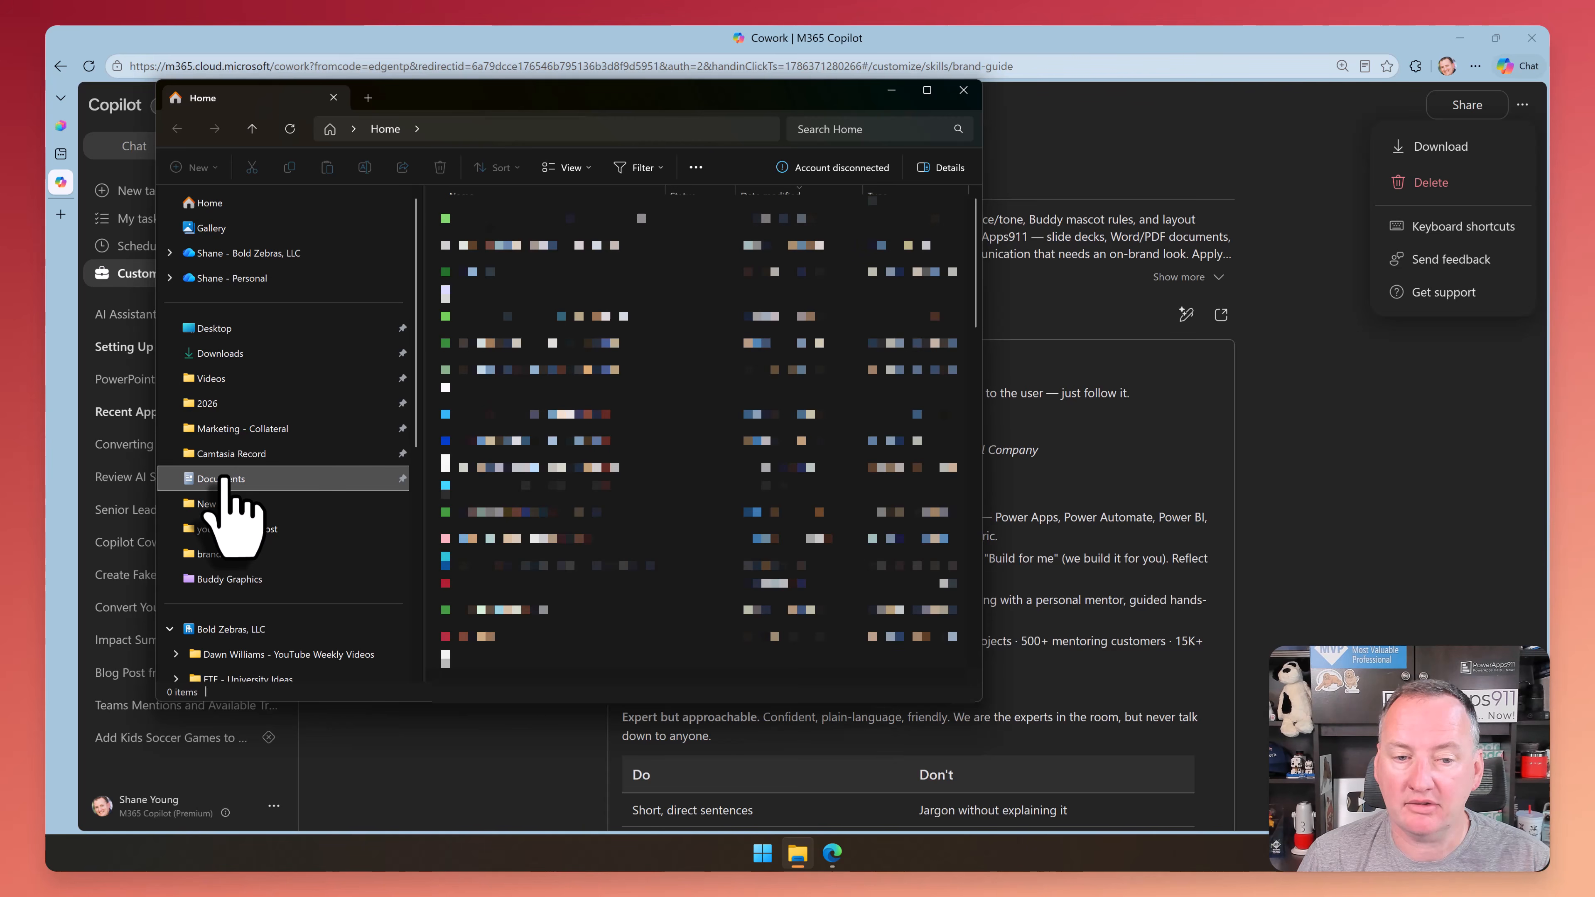
scroll(565, 295, "down", 3)
scroll(544, 283, "down", 11)
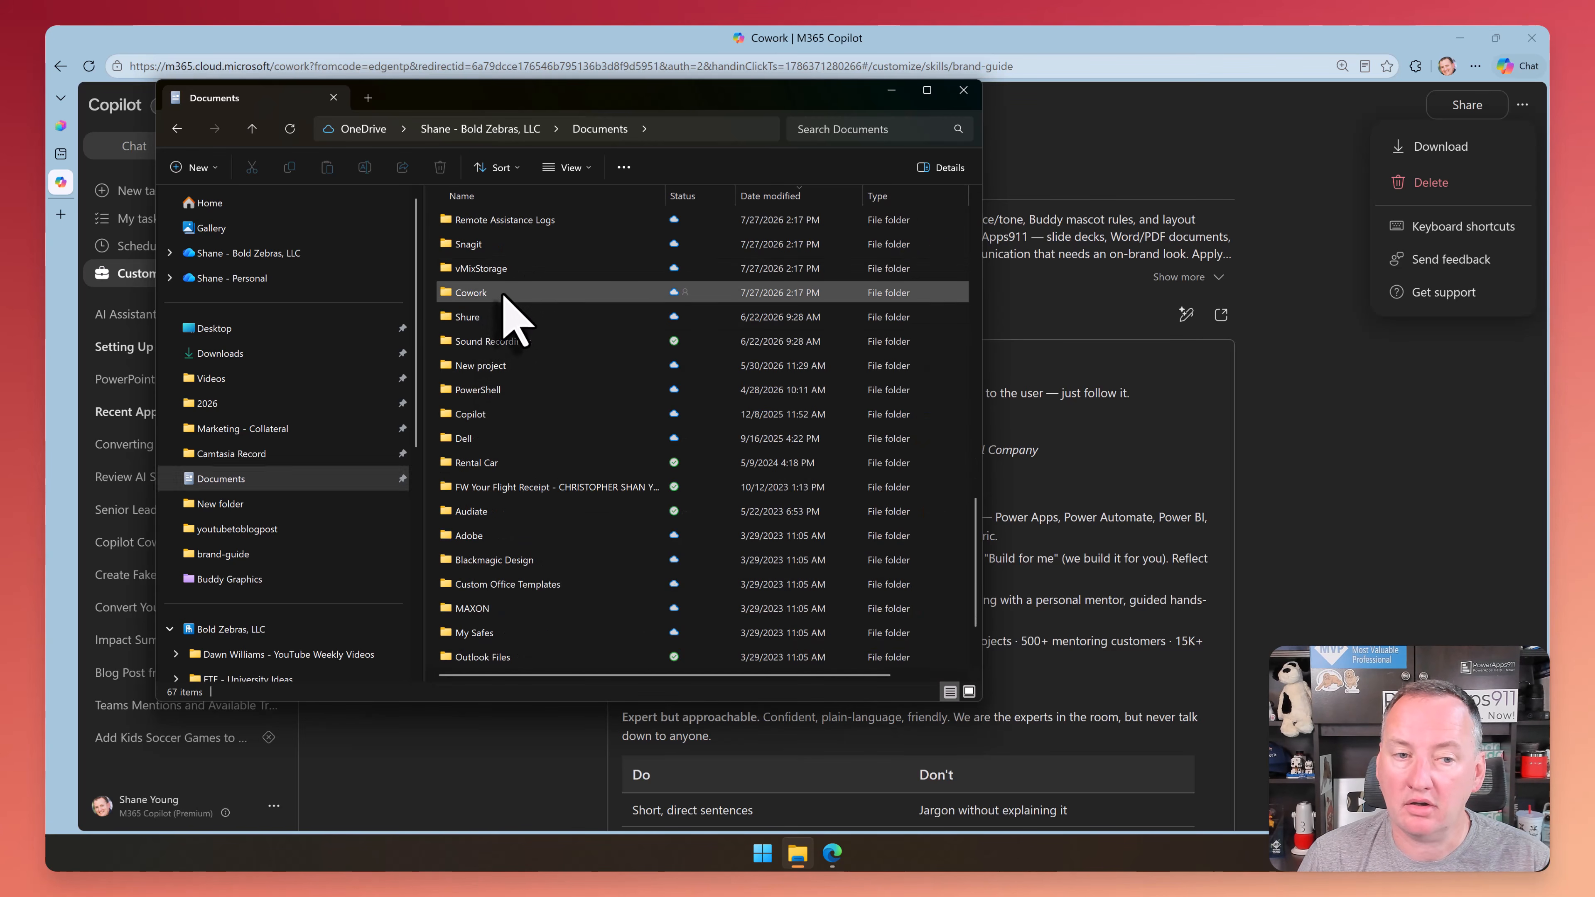
double_click(502, 293)
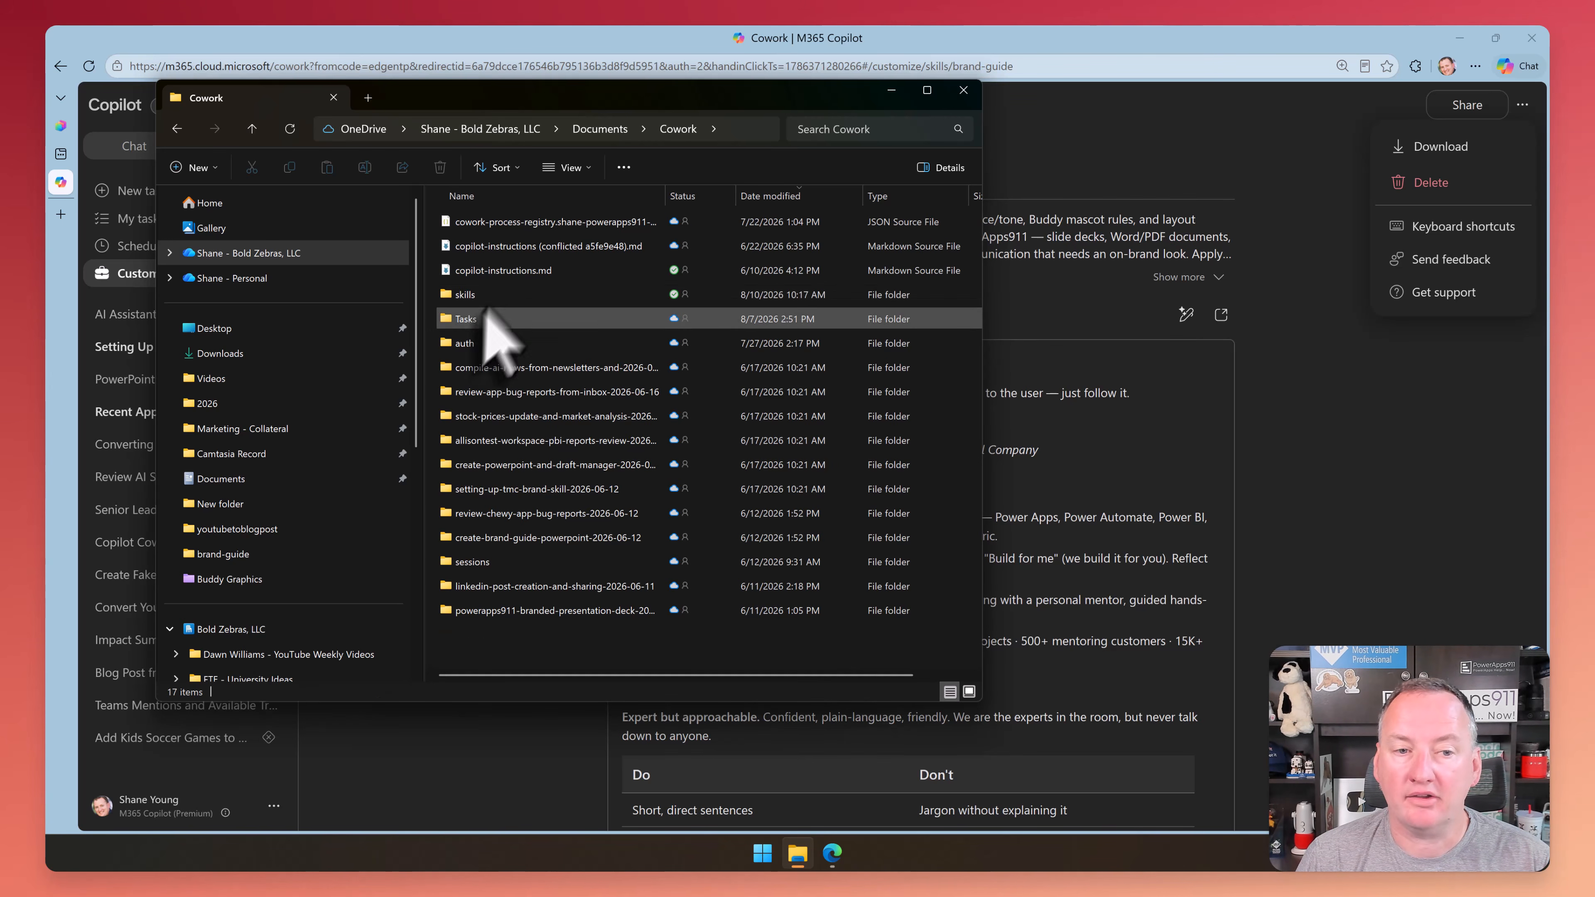
double_click(496, 294)
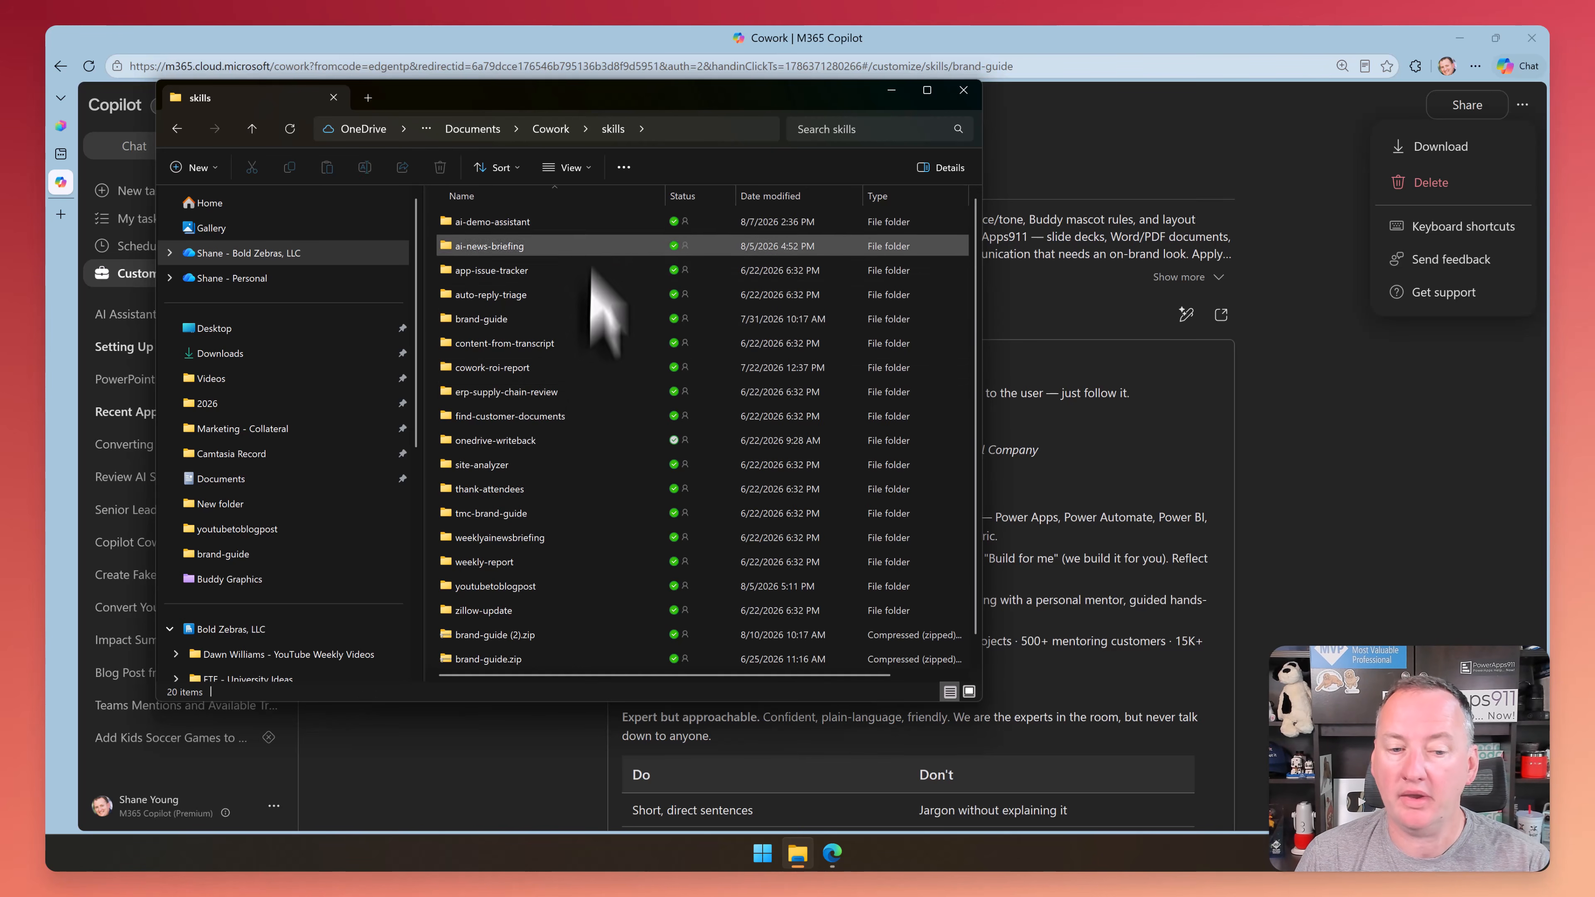
double_click(501, 319)
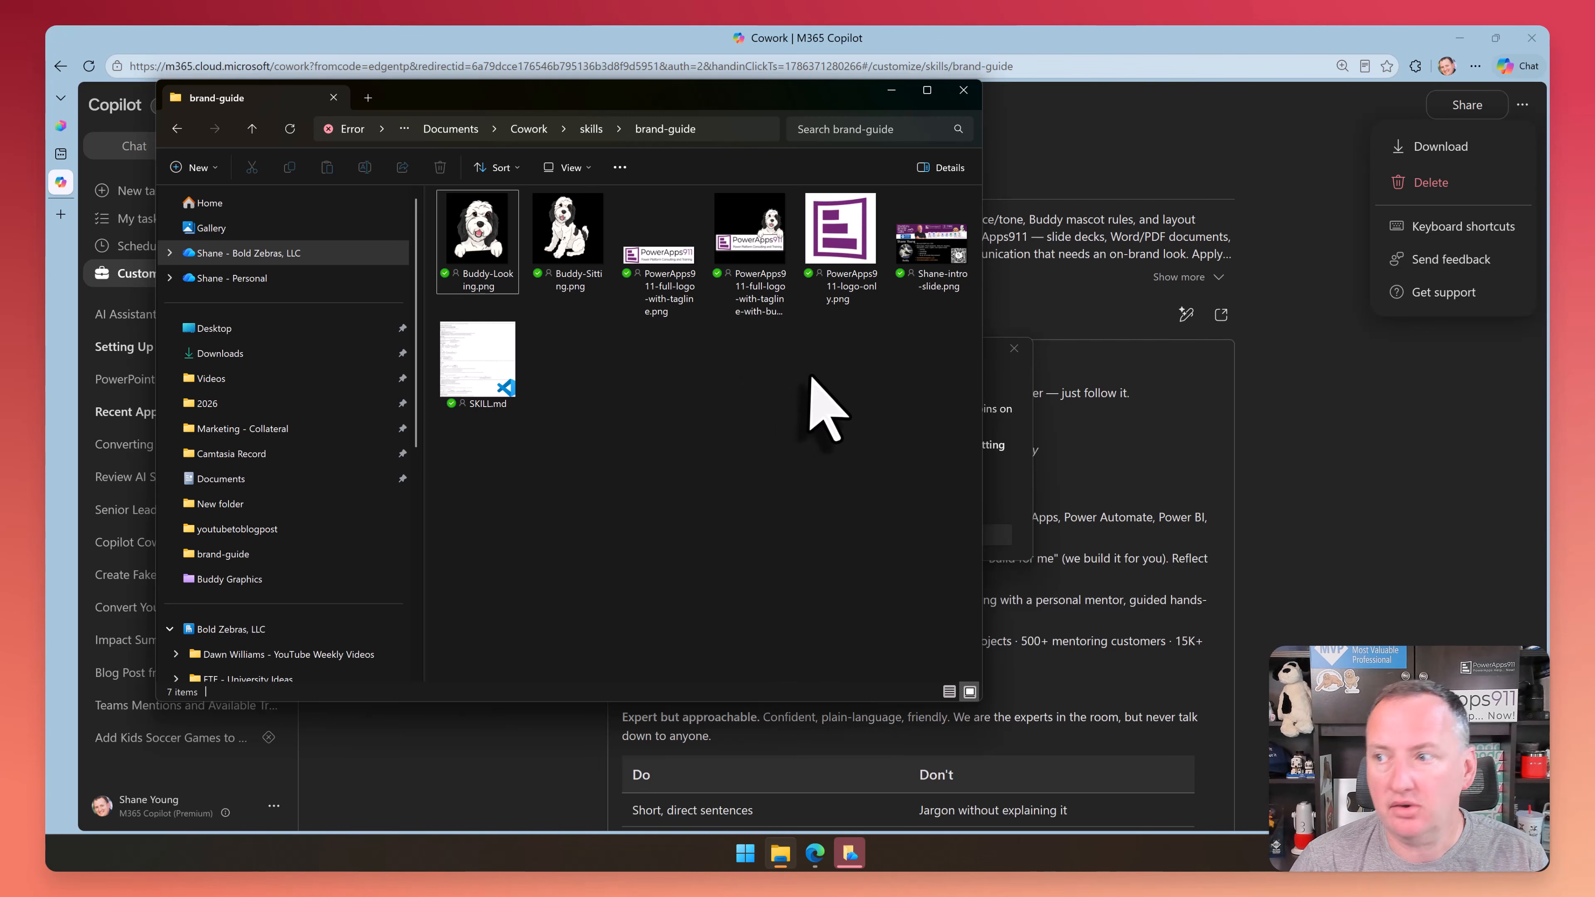
Compress all the images and SKILL.md in the brand-guide folder into one ZIP archive
left_click_drag(938, 377, 451, 223)
right_click(521, 384)
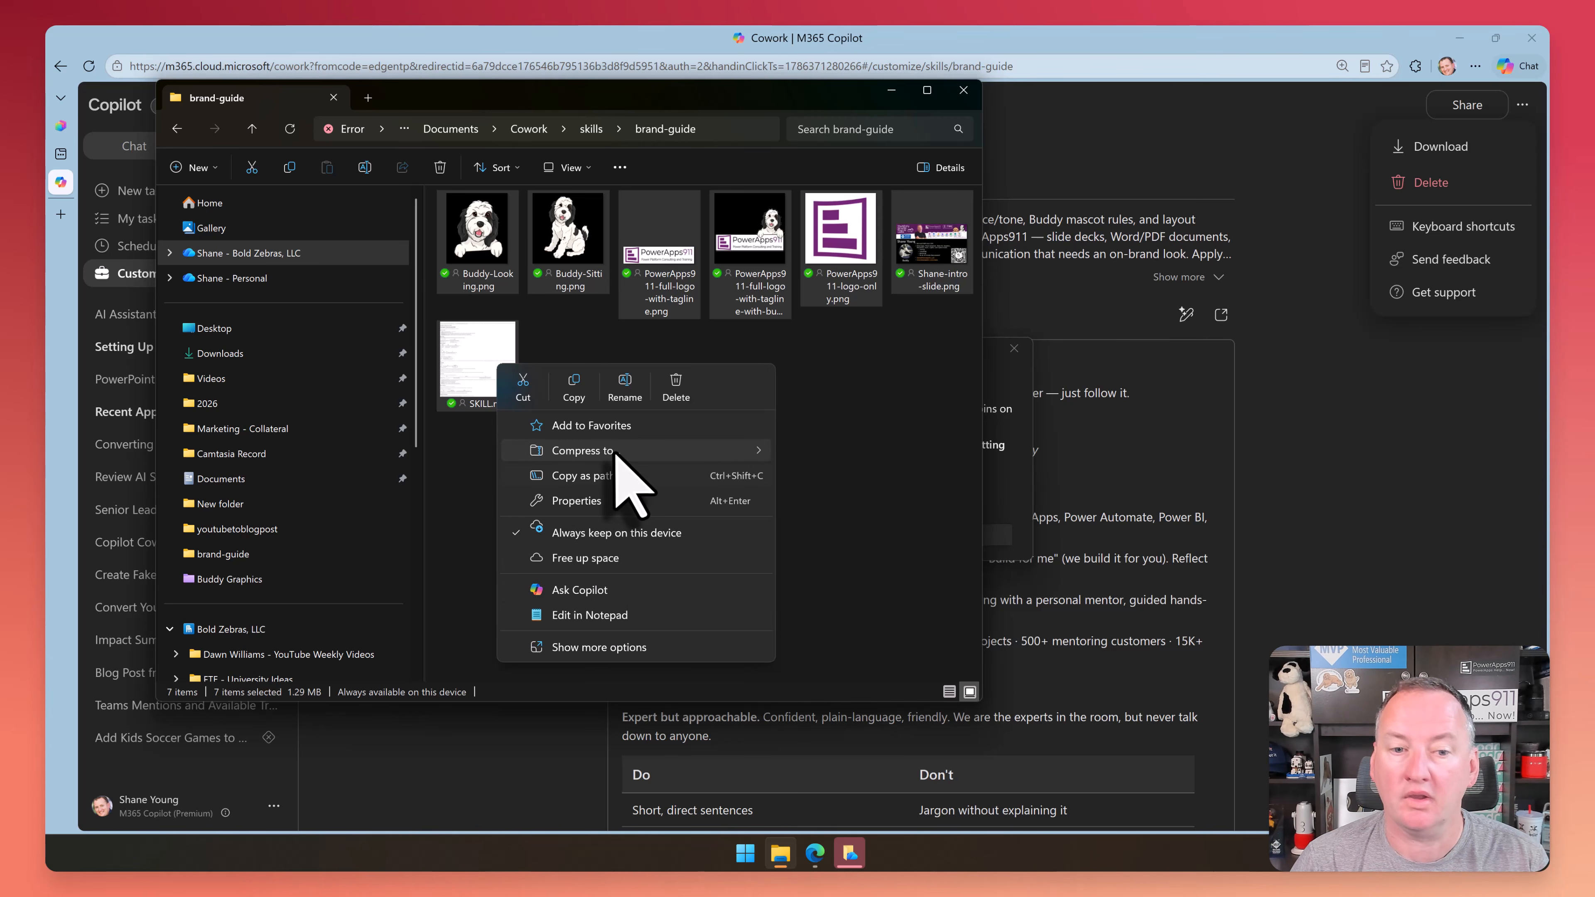
mouse_move(614, 452)
left_click(829, 454)
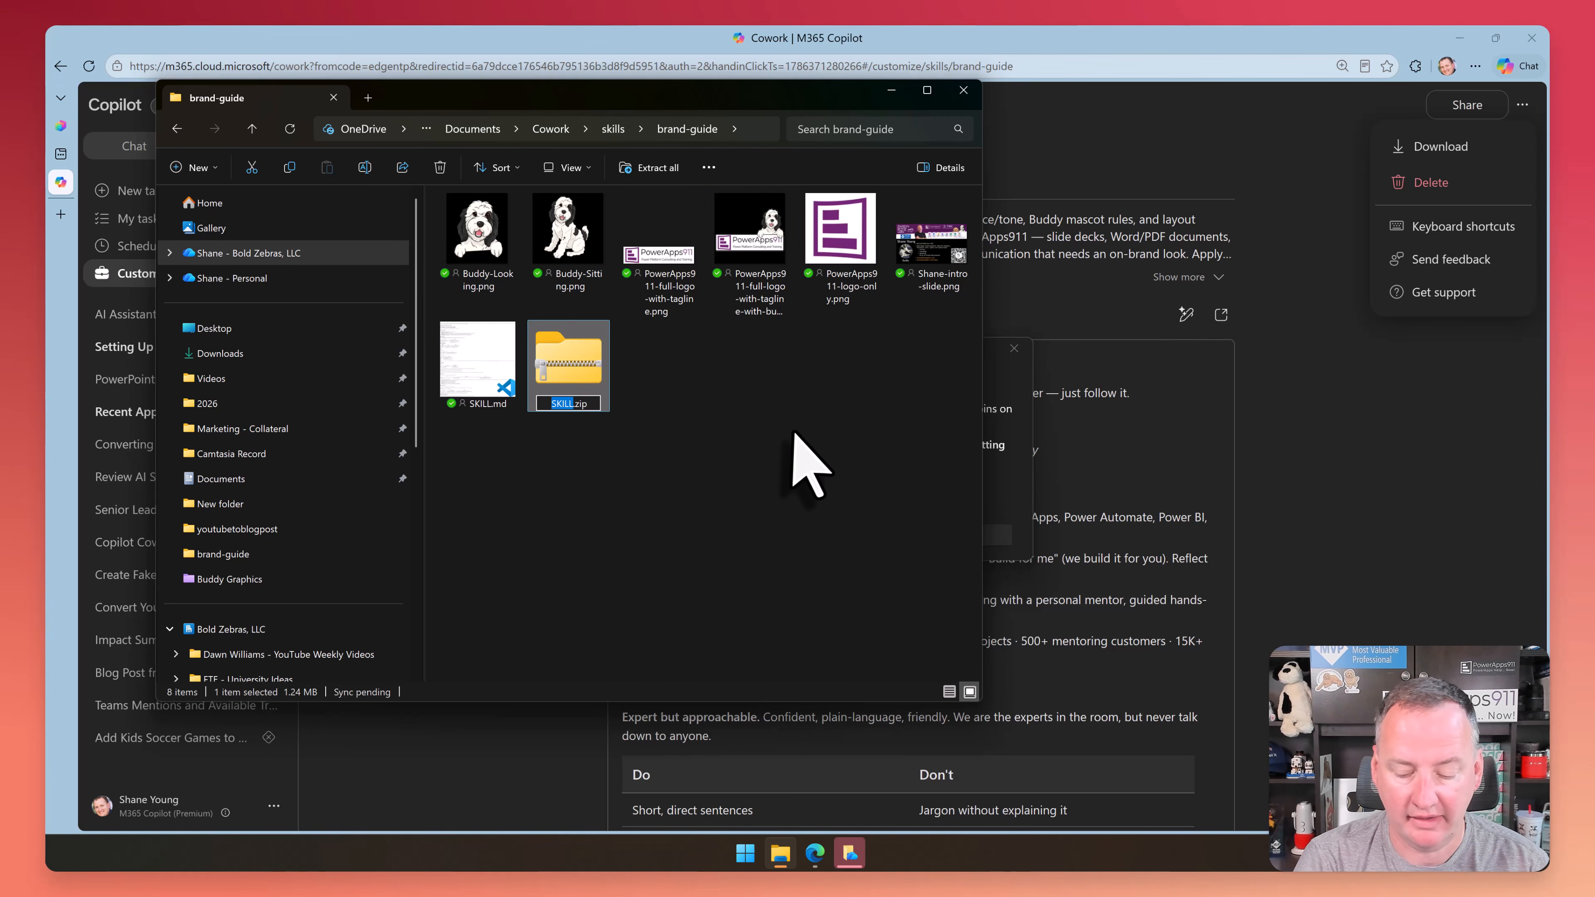
Rename the new ZIP archive in the brand-guide folder to brand-guide.zip
type("My")
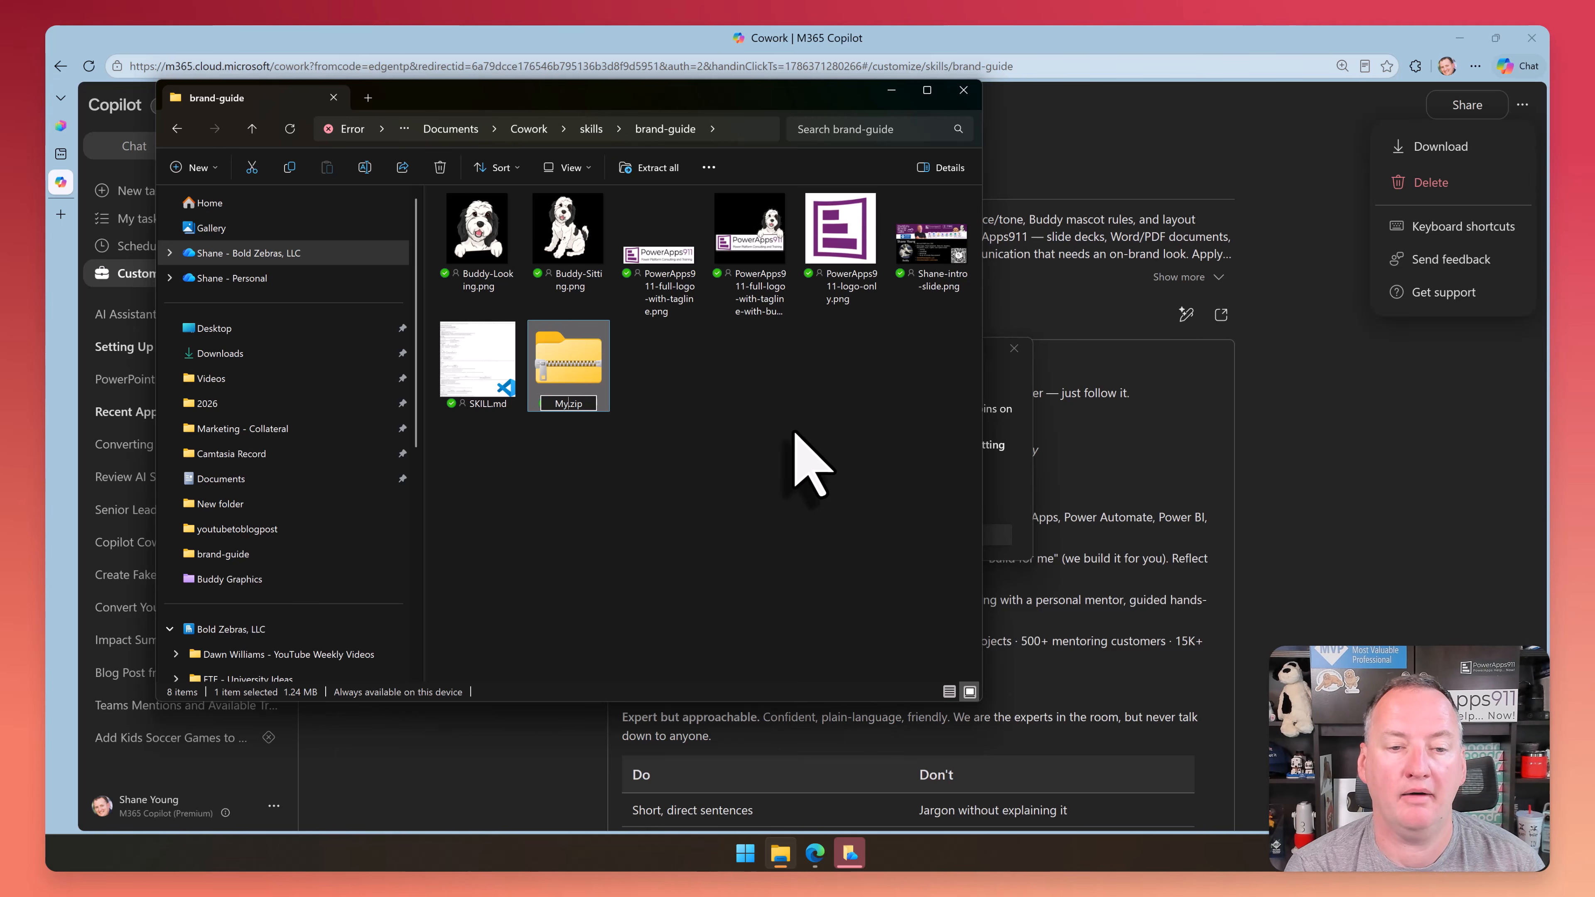
type(" Brand")
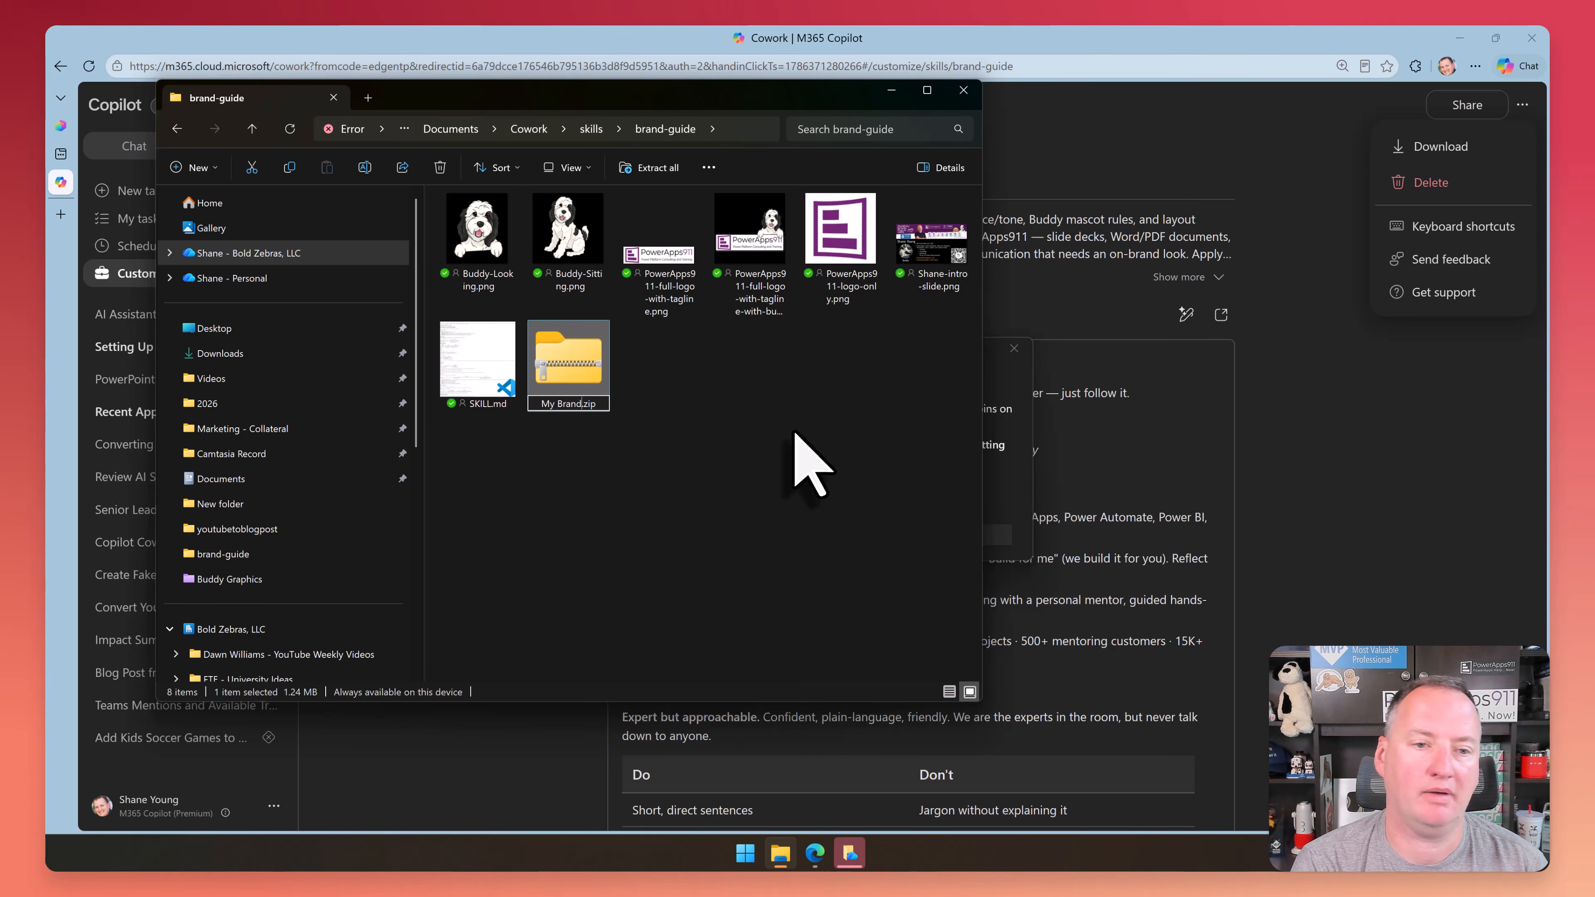
key("BackSpace")
key("BackSpace")
key("BackSpace")
type("B")
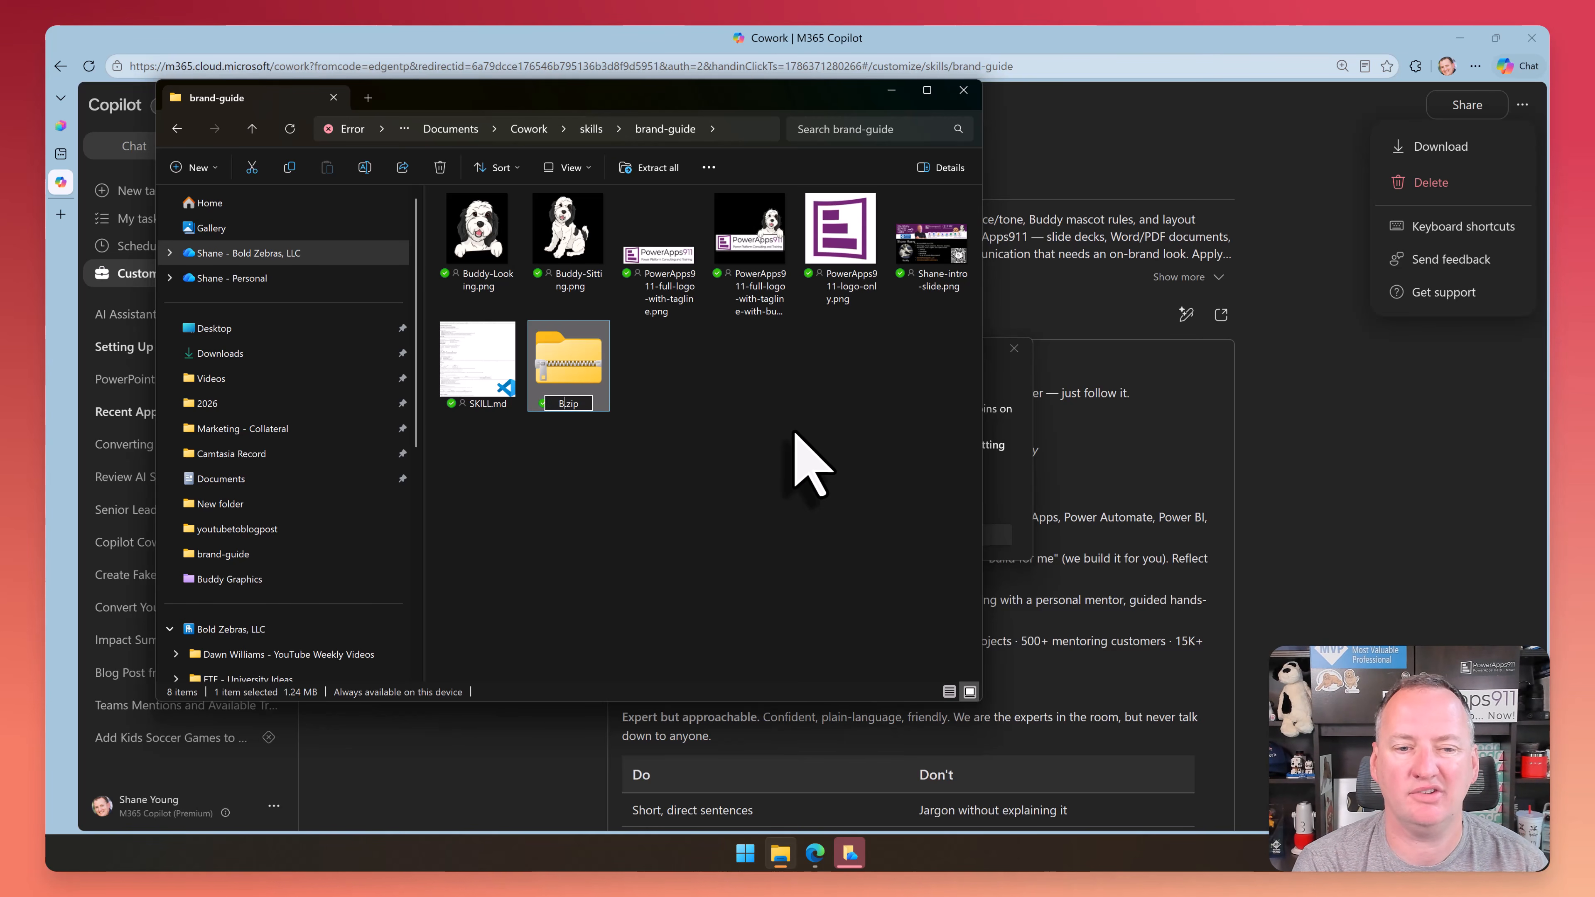
type("ran")
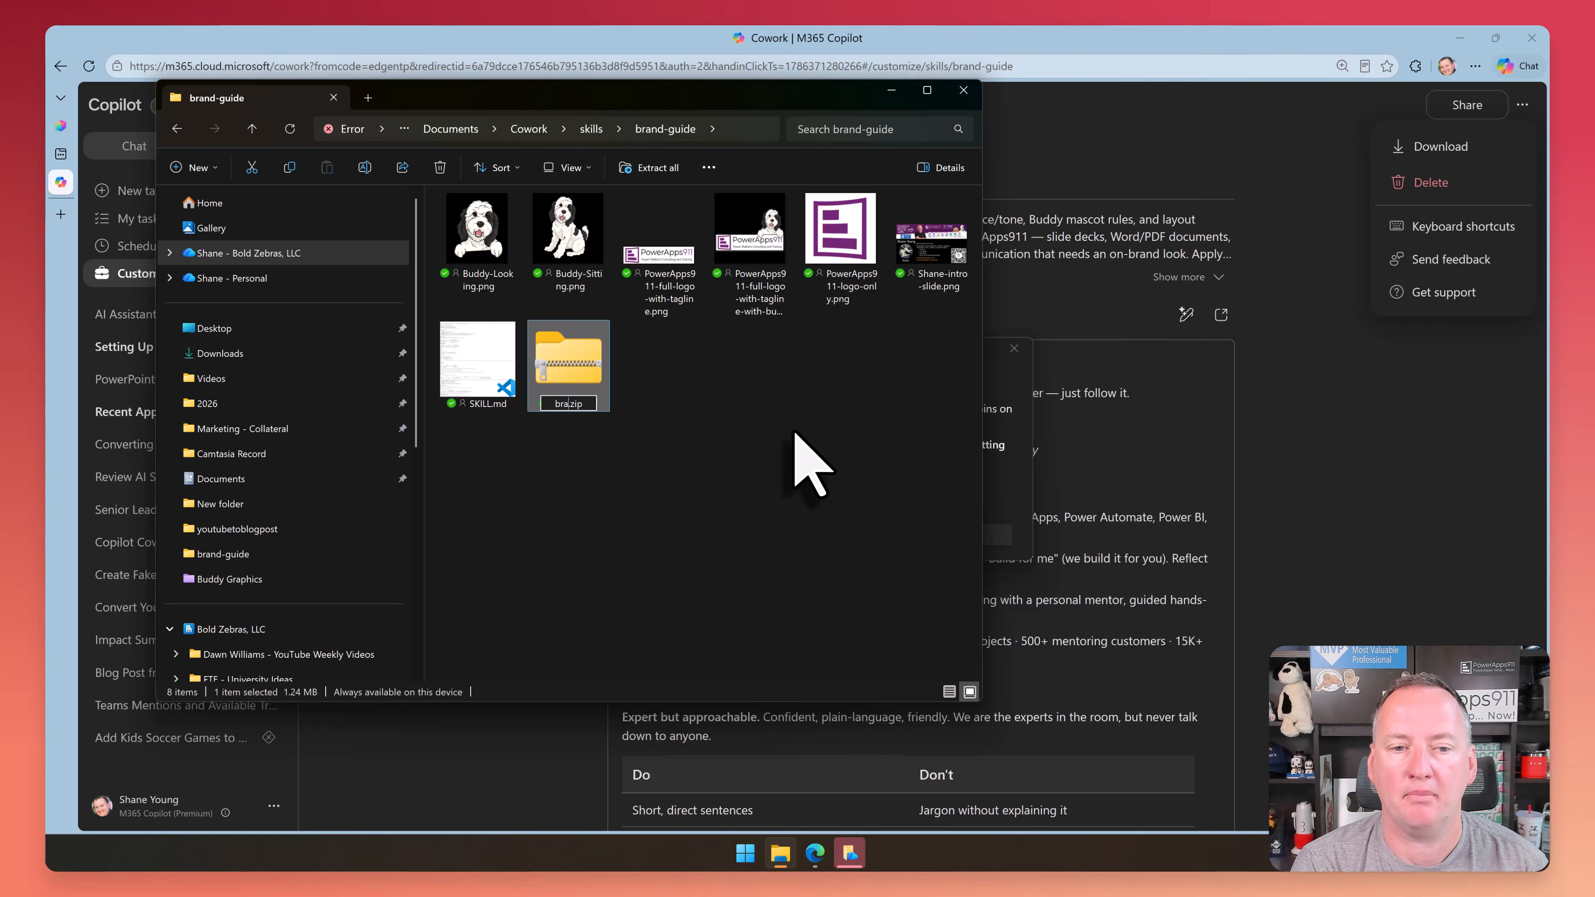
type("nd-guide")
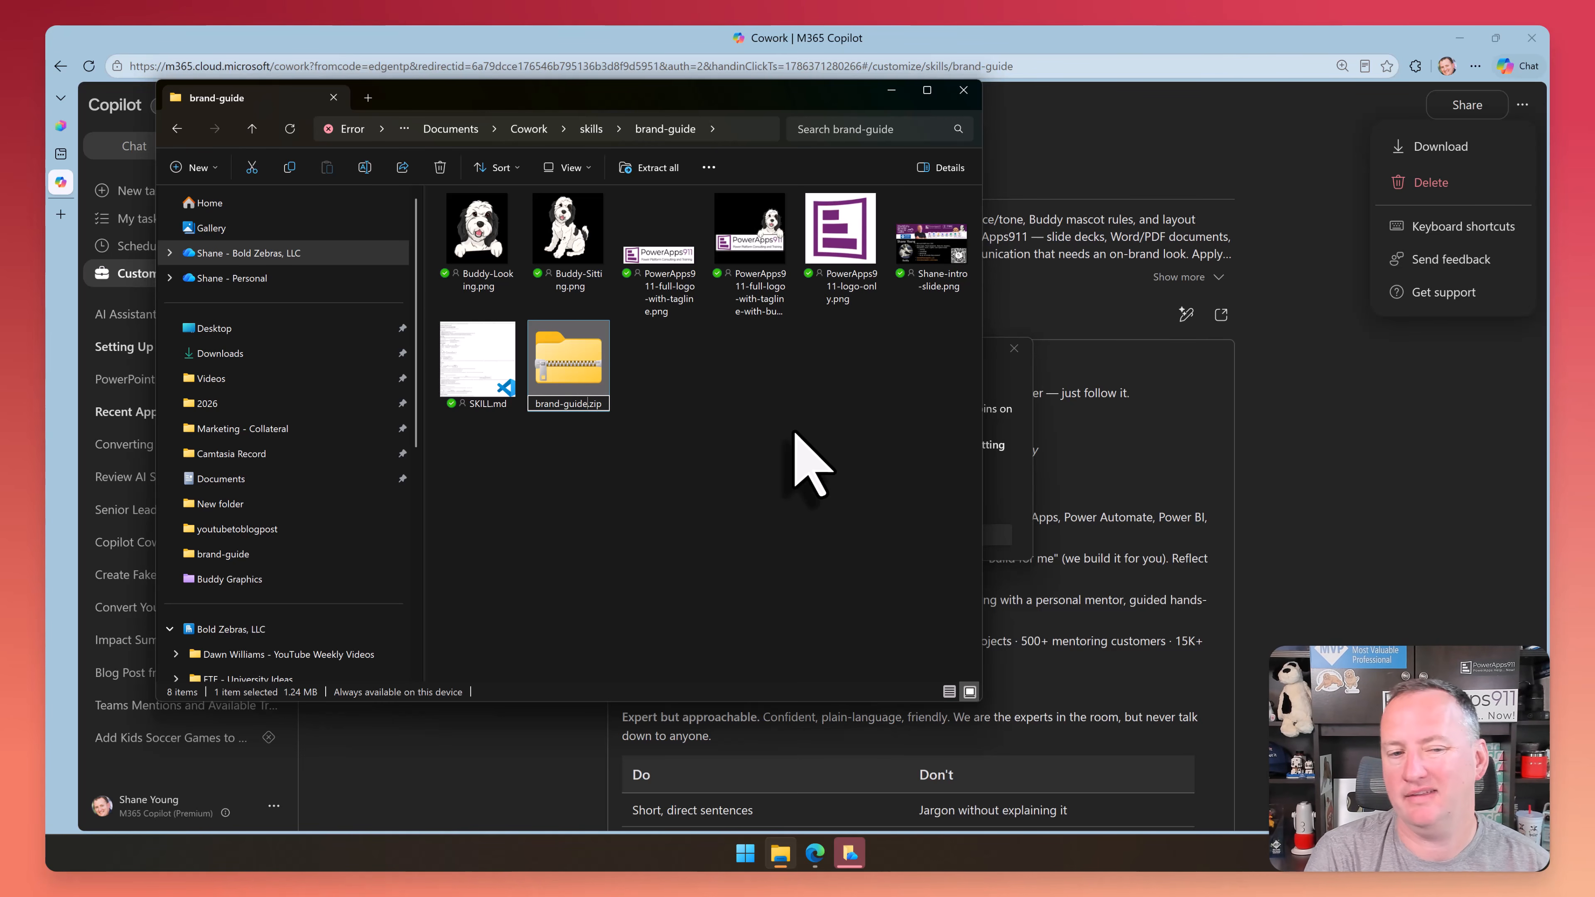
key("Return")
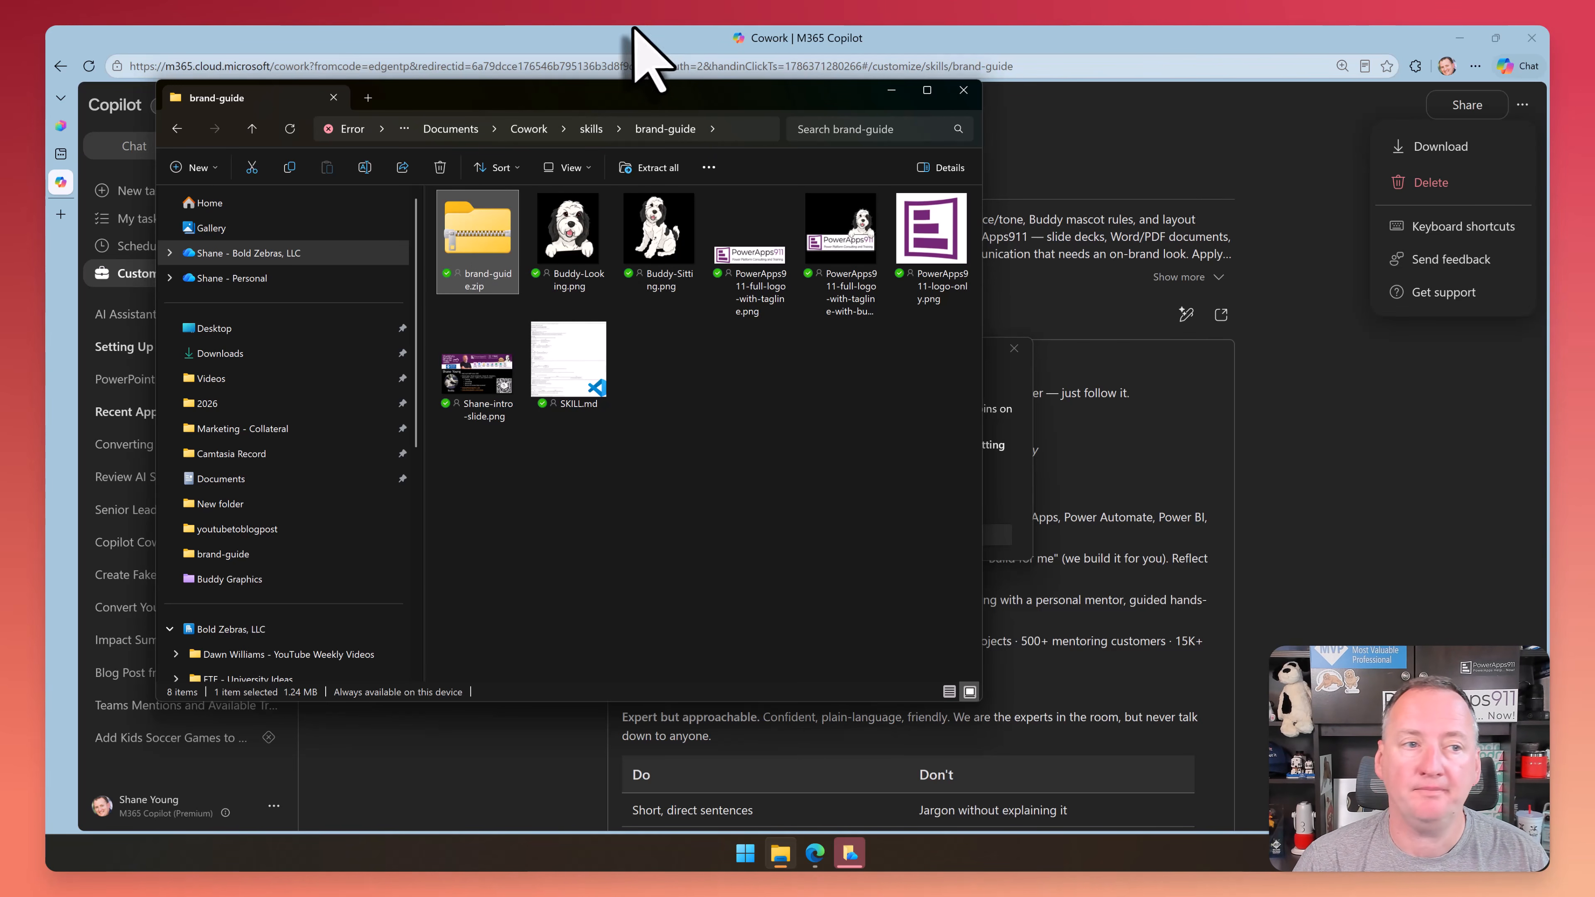
Switch to Copilot Studio and upload brand-guide.zip from the skills > brand-guide folder as a skill for the Demo Agent
left_click(60, 126)
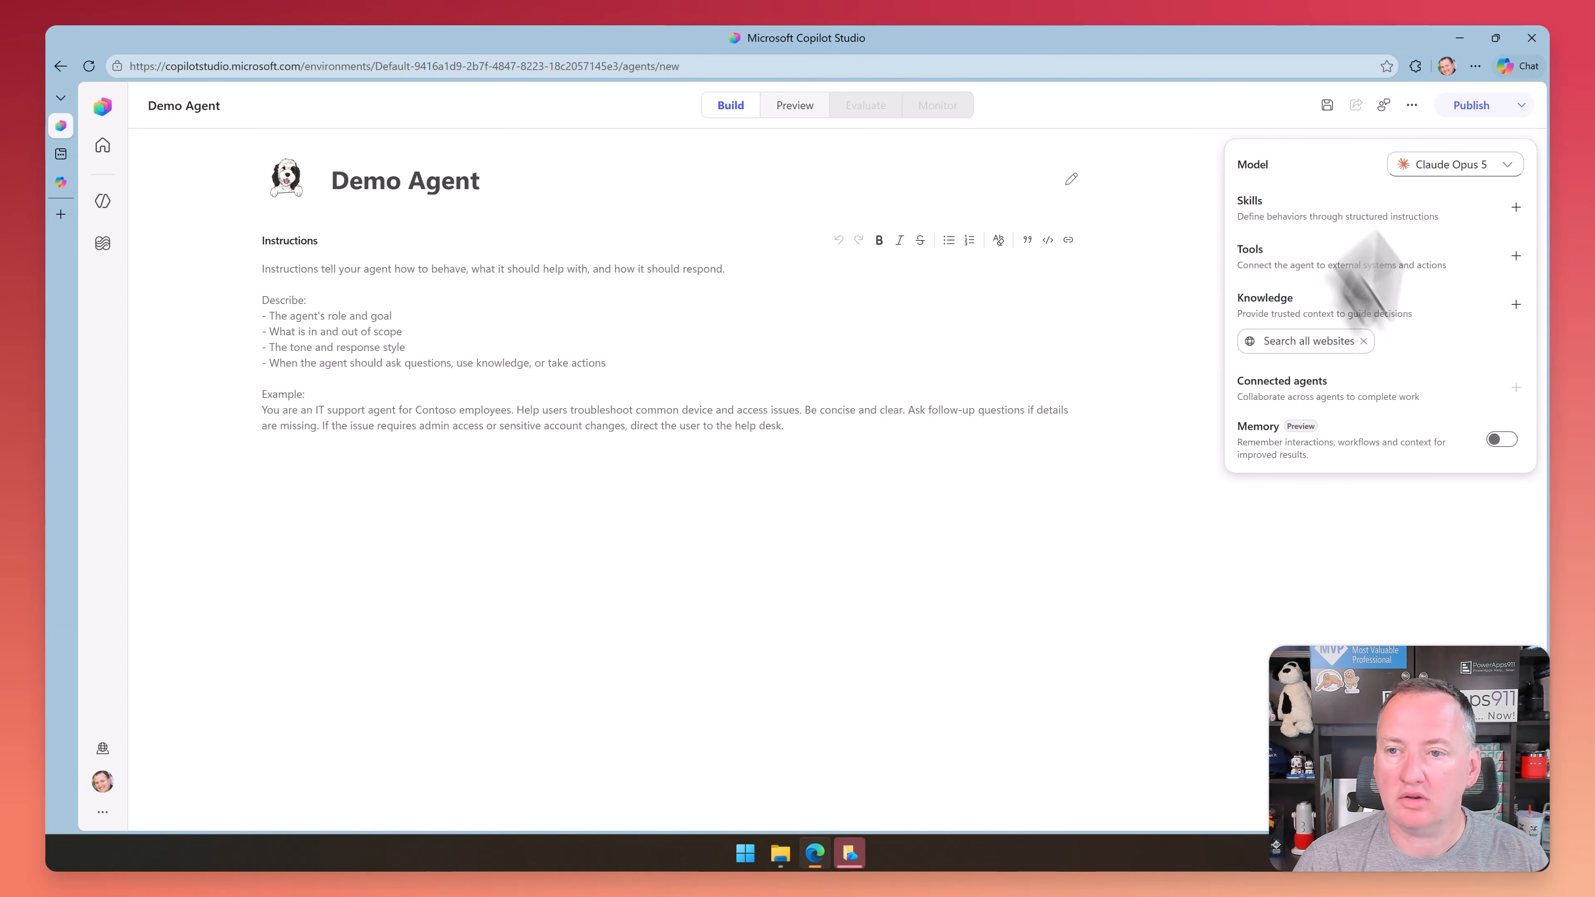
left_click(1390, 212)
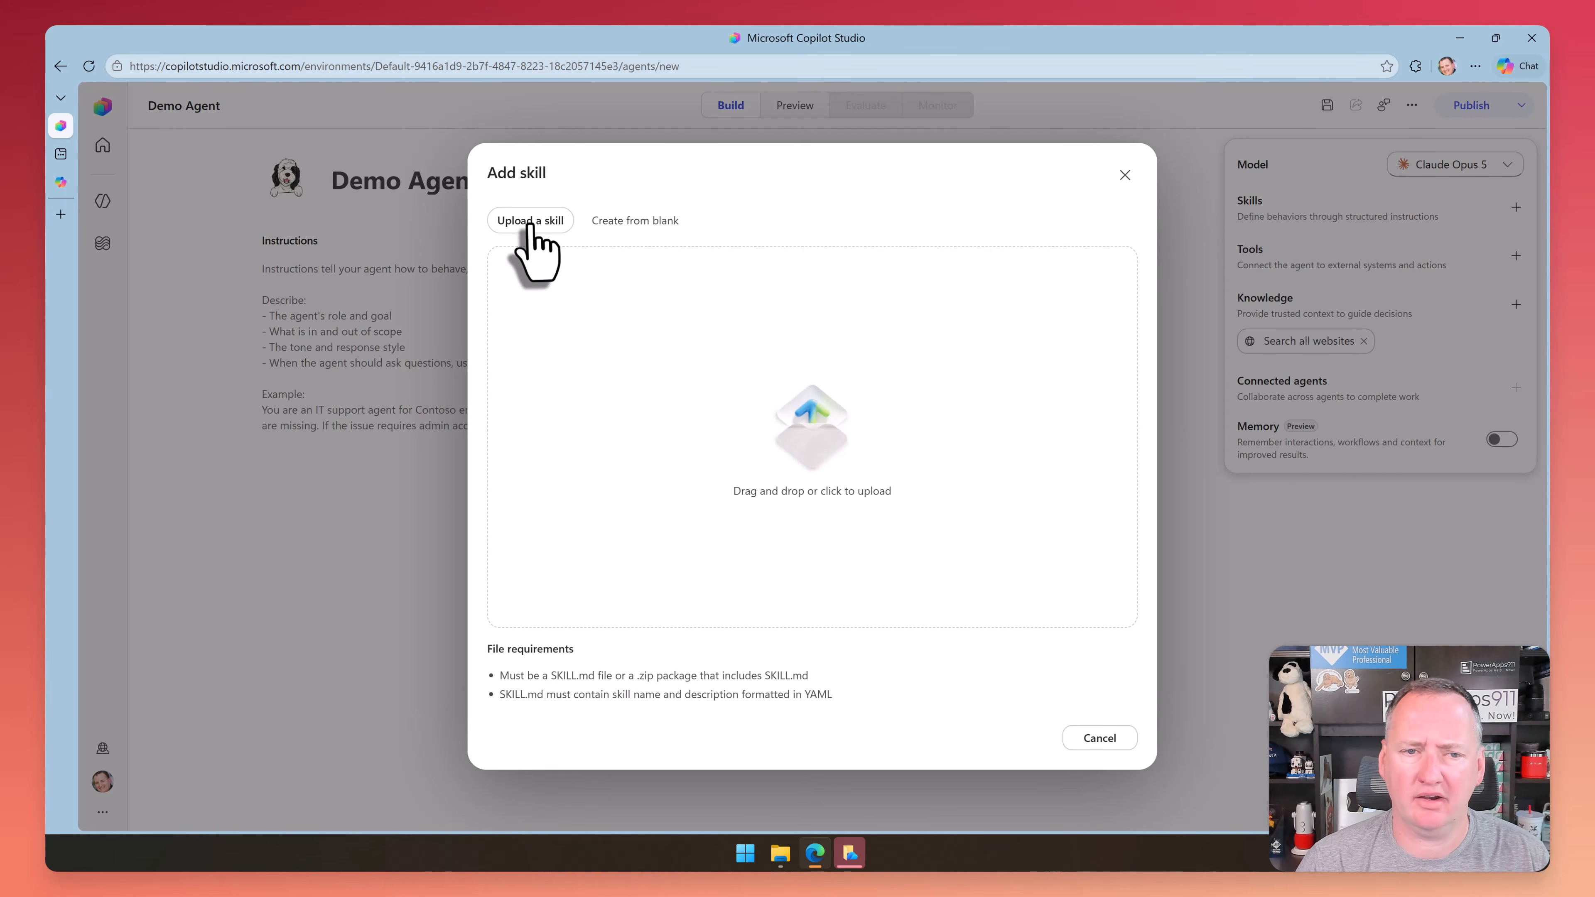
left_click(809, 444)
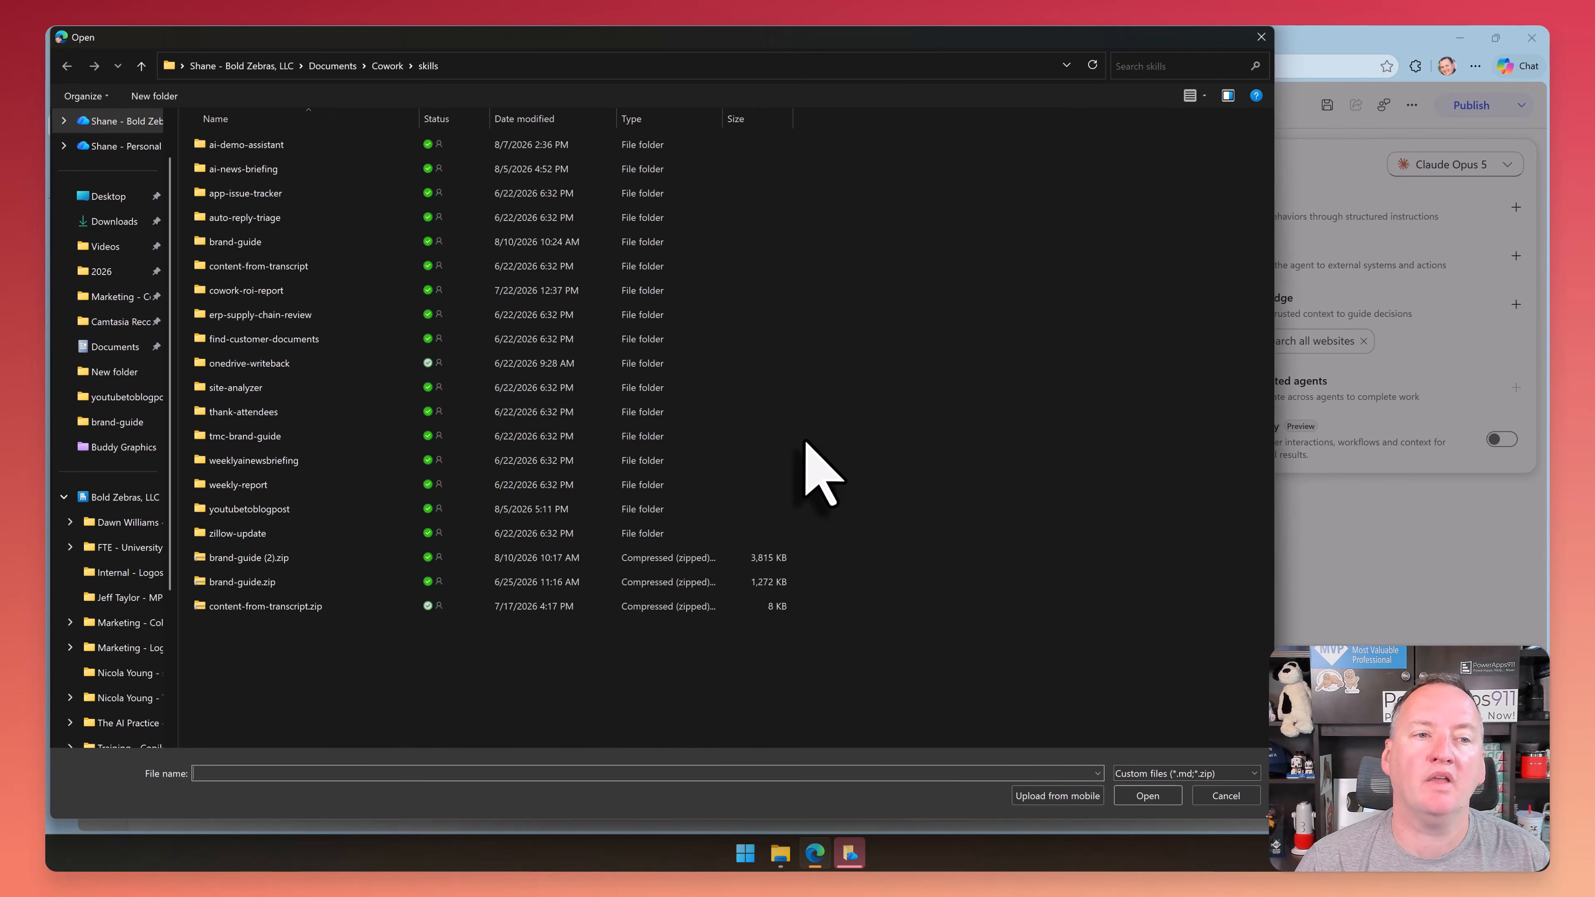
double_click(246, 240)
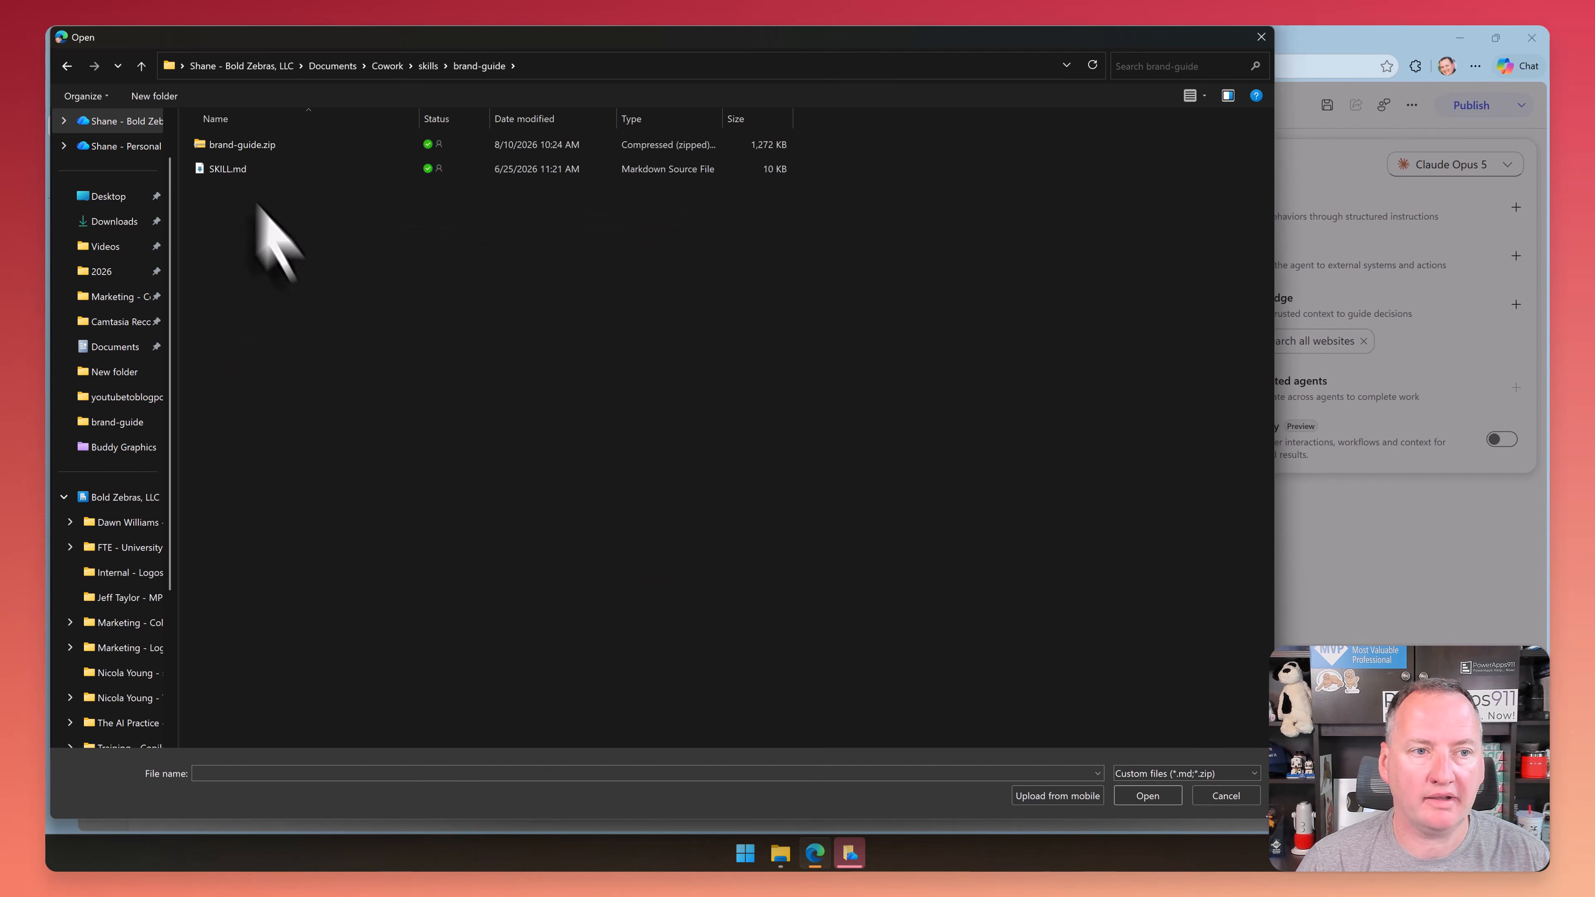
double_click(261, 144)
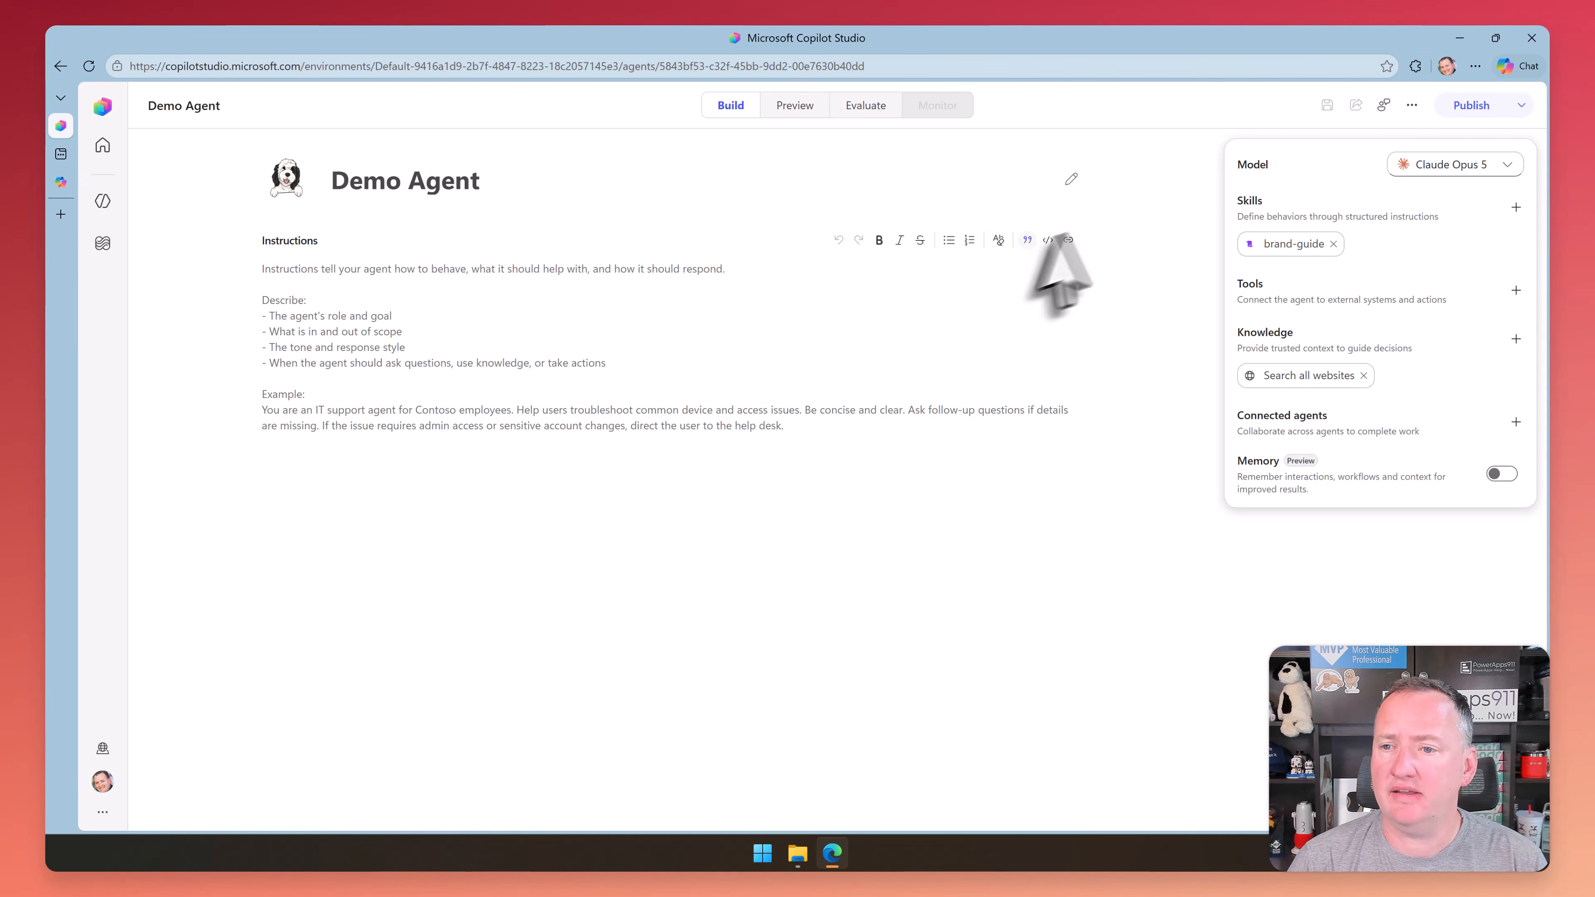
Open the Demo Agent's brand-guide skill, review its description, frontmatter and instructions, and close it
mouse_move(1278, 251)
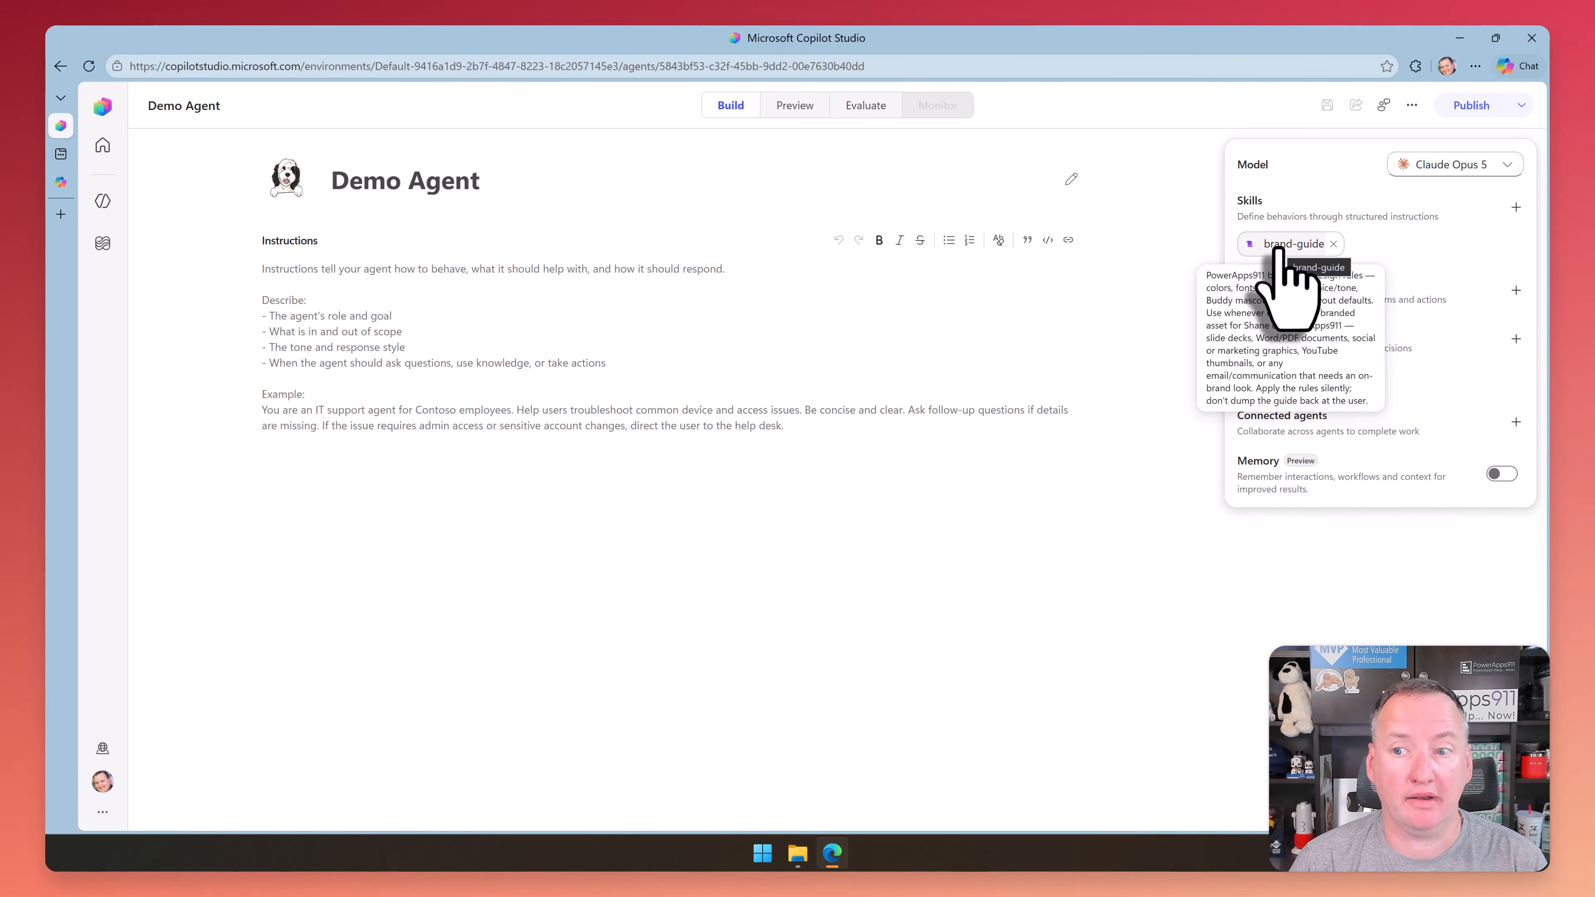
left_click(1279, 250)
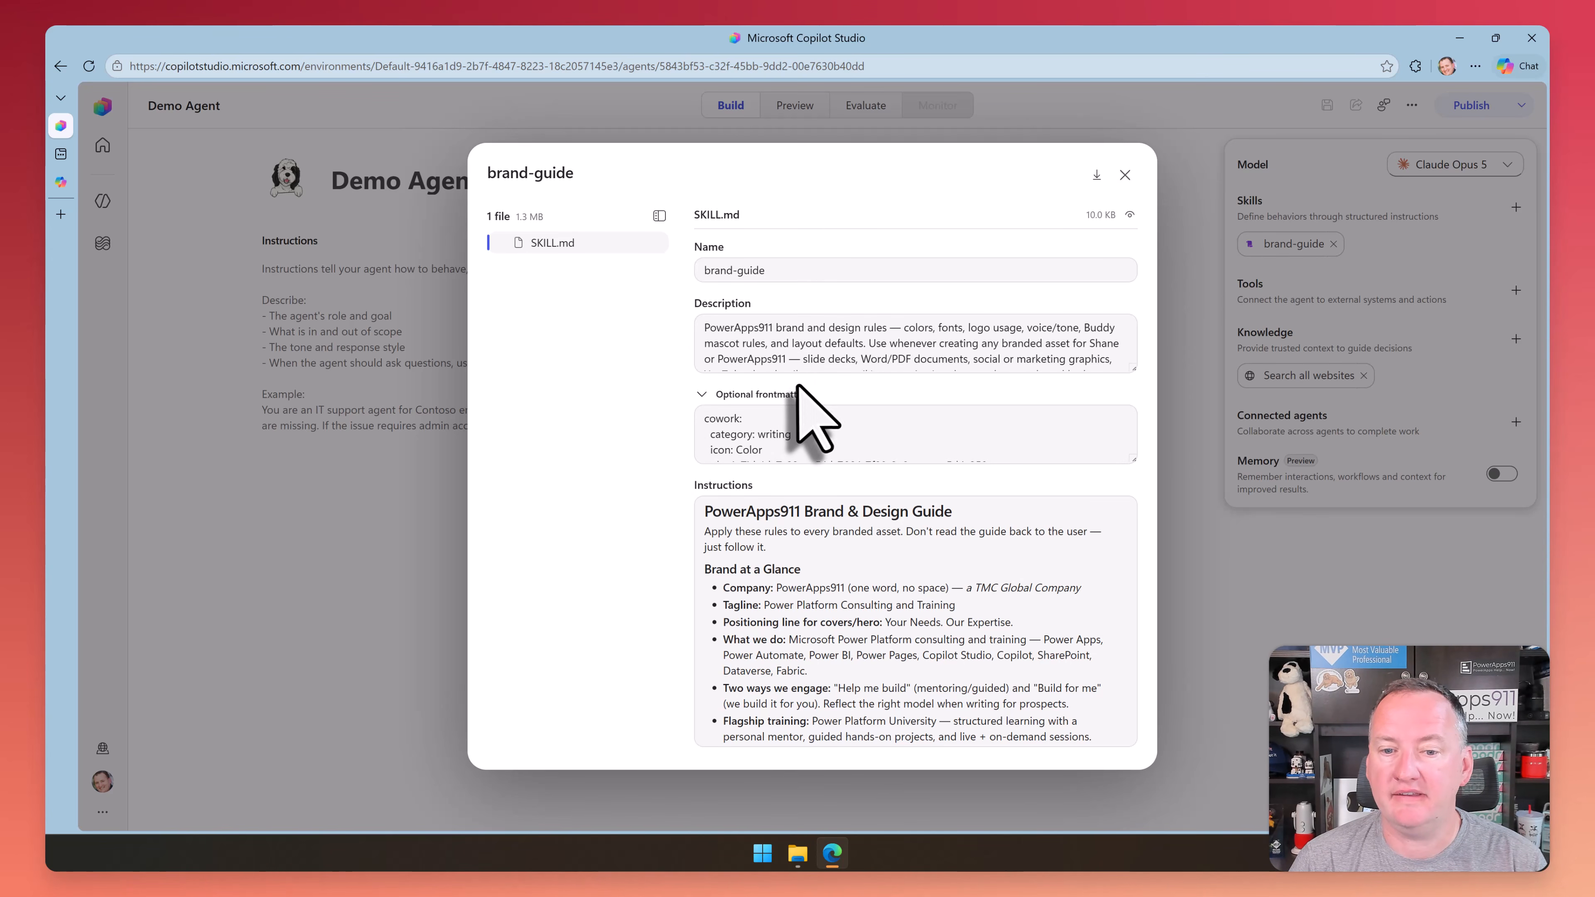
scroll(1055, 440, "down", 1)
scroll(1130, 522, "down", 1)
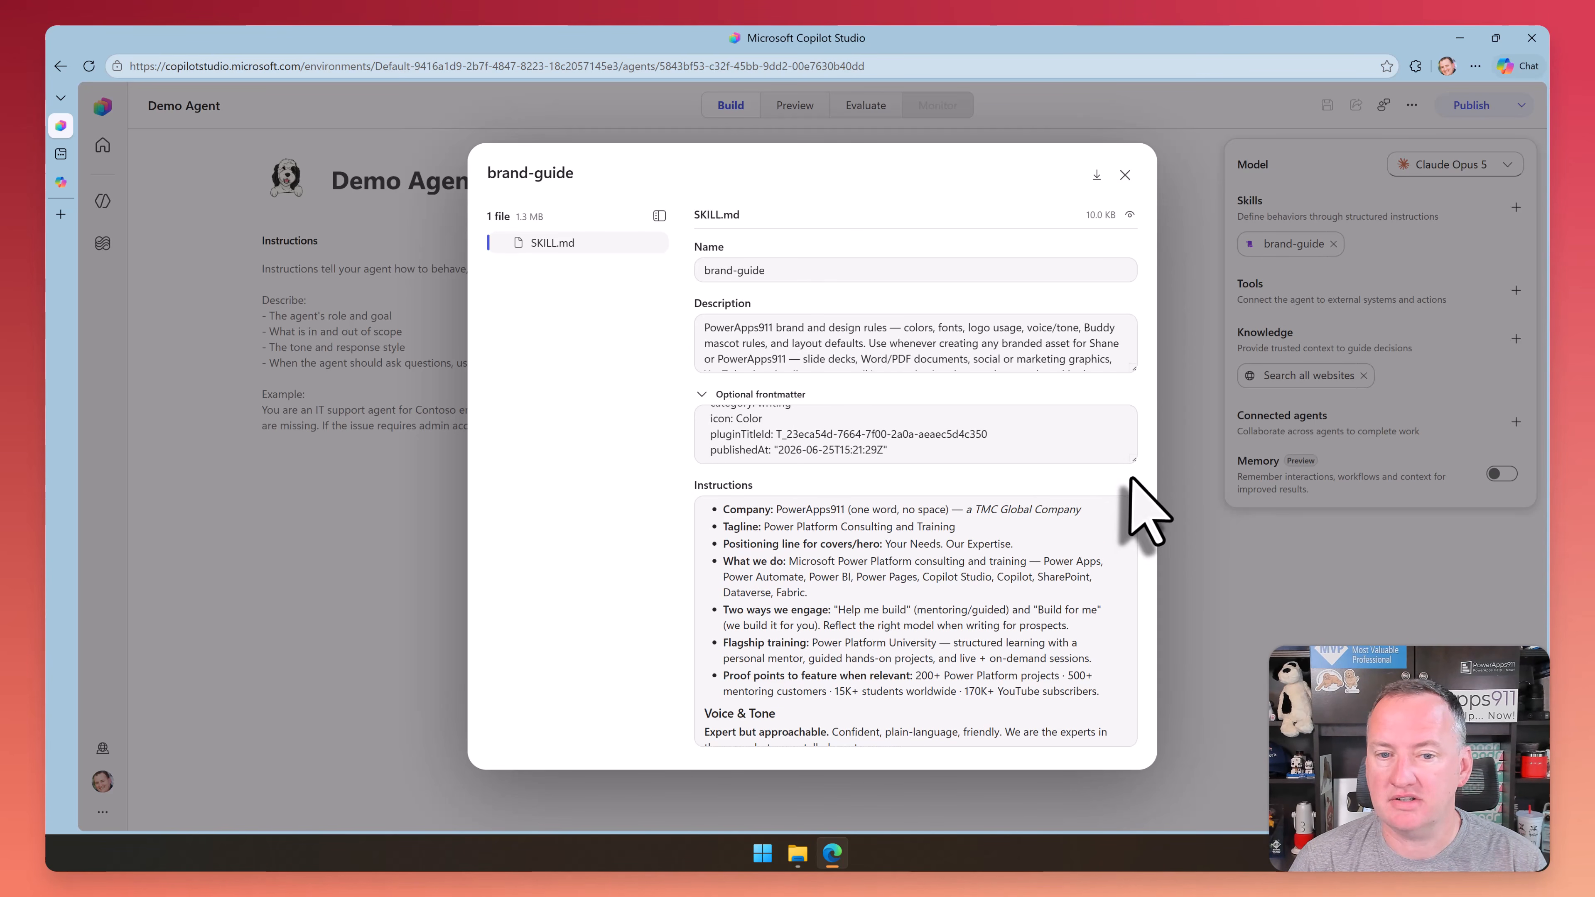
scroll(866, 440, "up", 2)
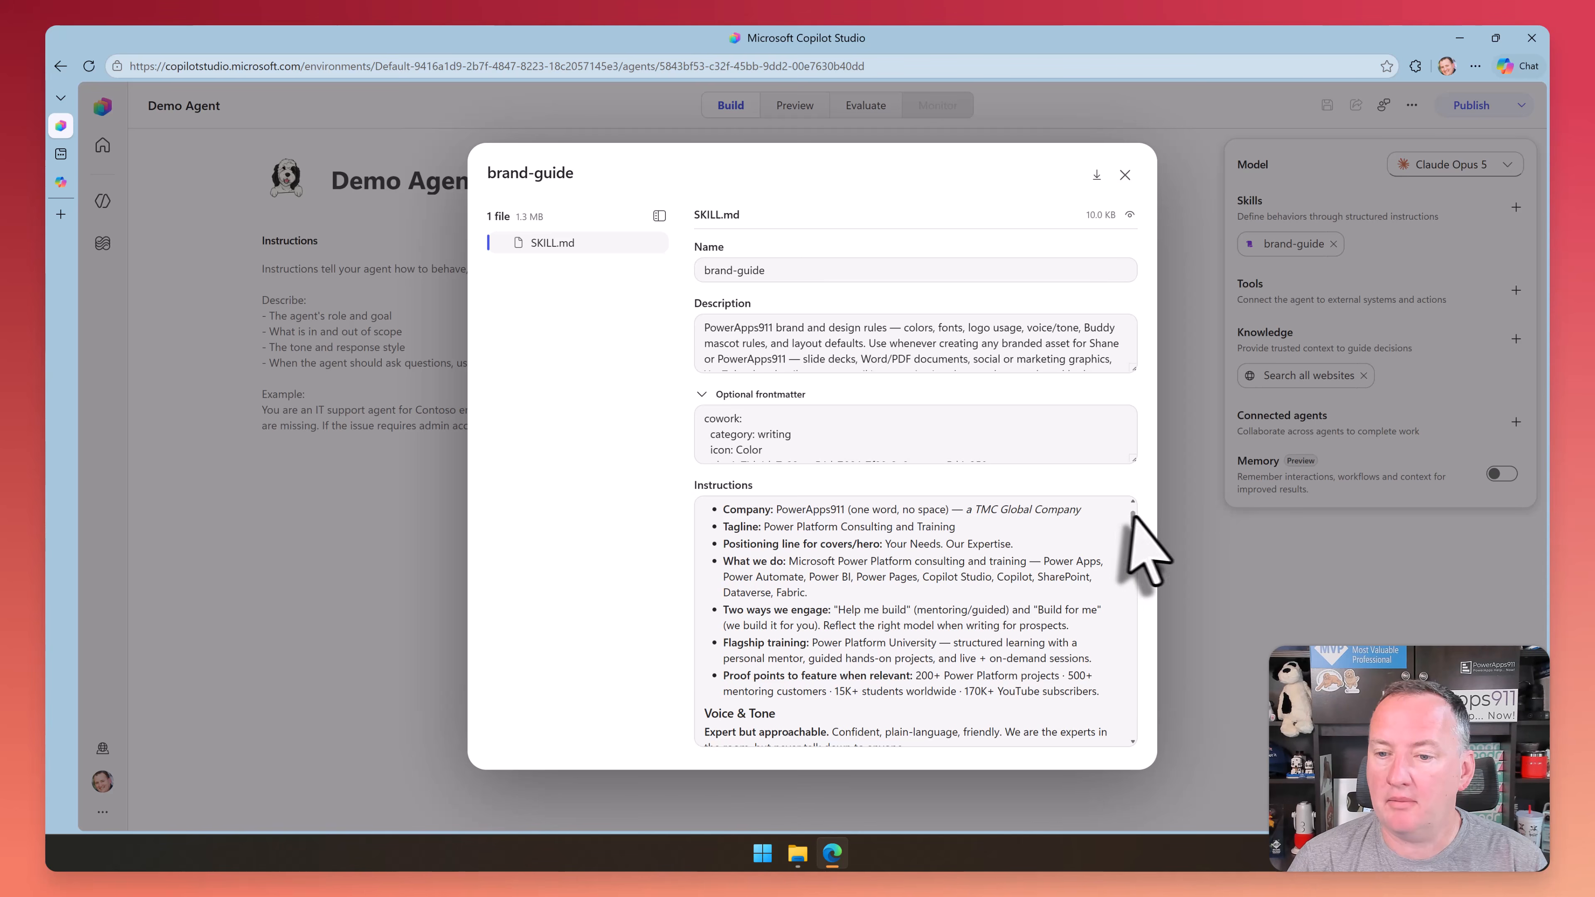
mouse_move(1133, 515)
left_mouse_down()
mouse_move(1136, 783)
mouse_move(1133, 501)
left_mouse_up()
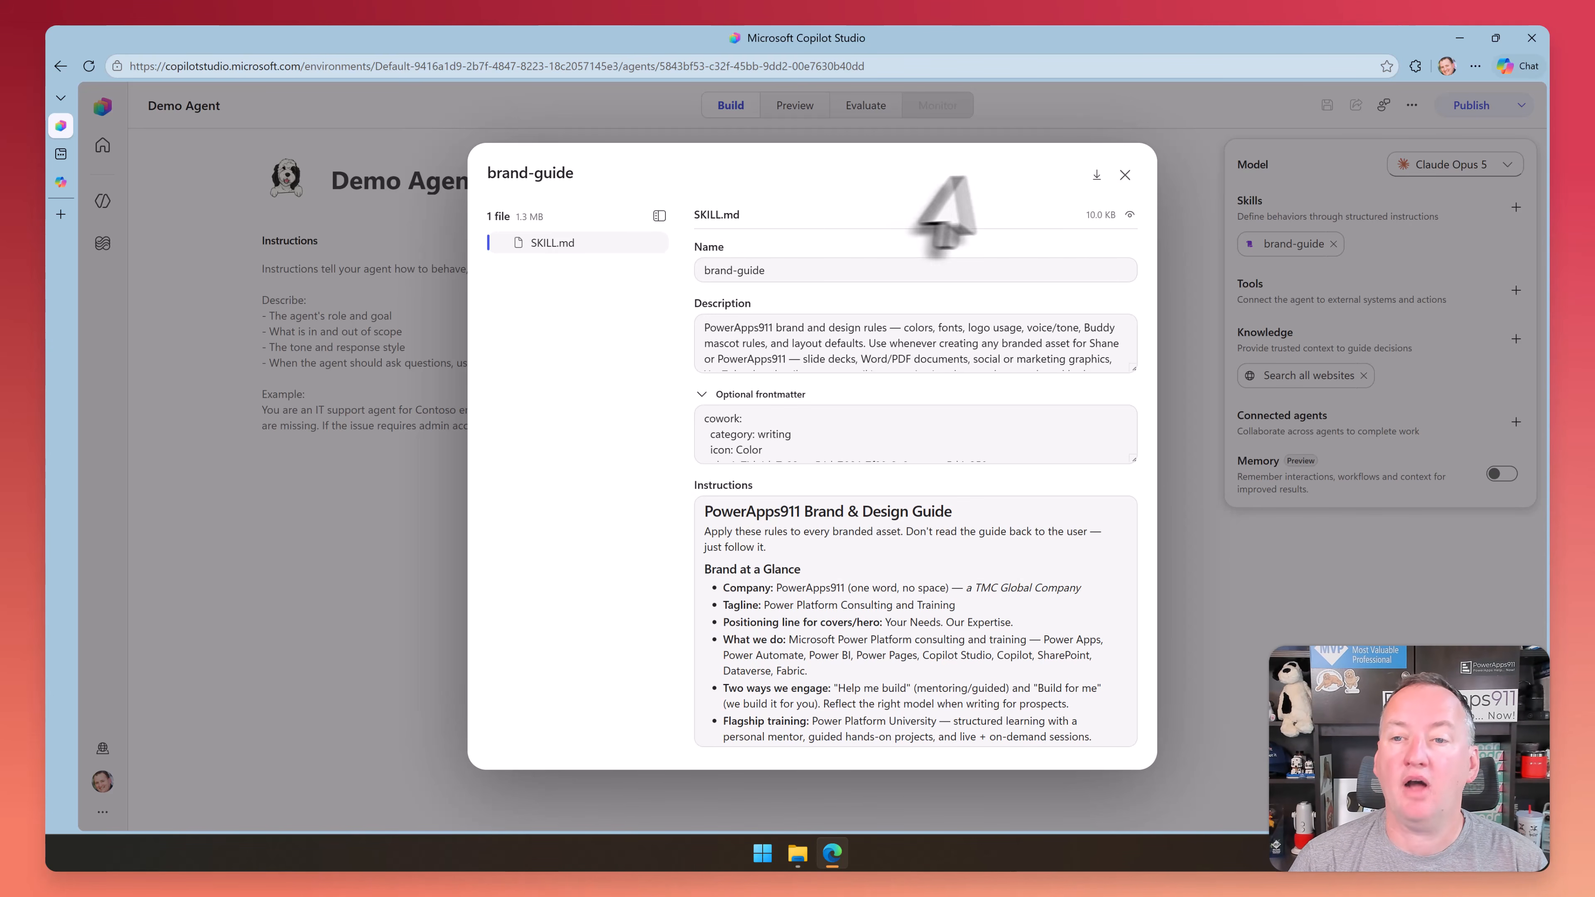
left_click(1124, 175)
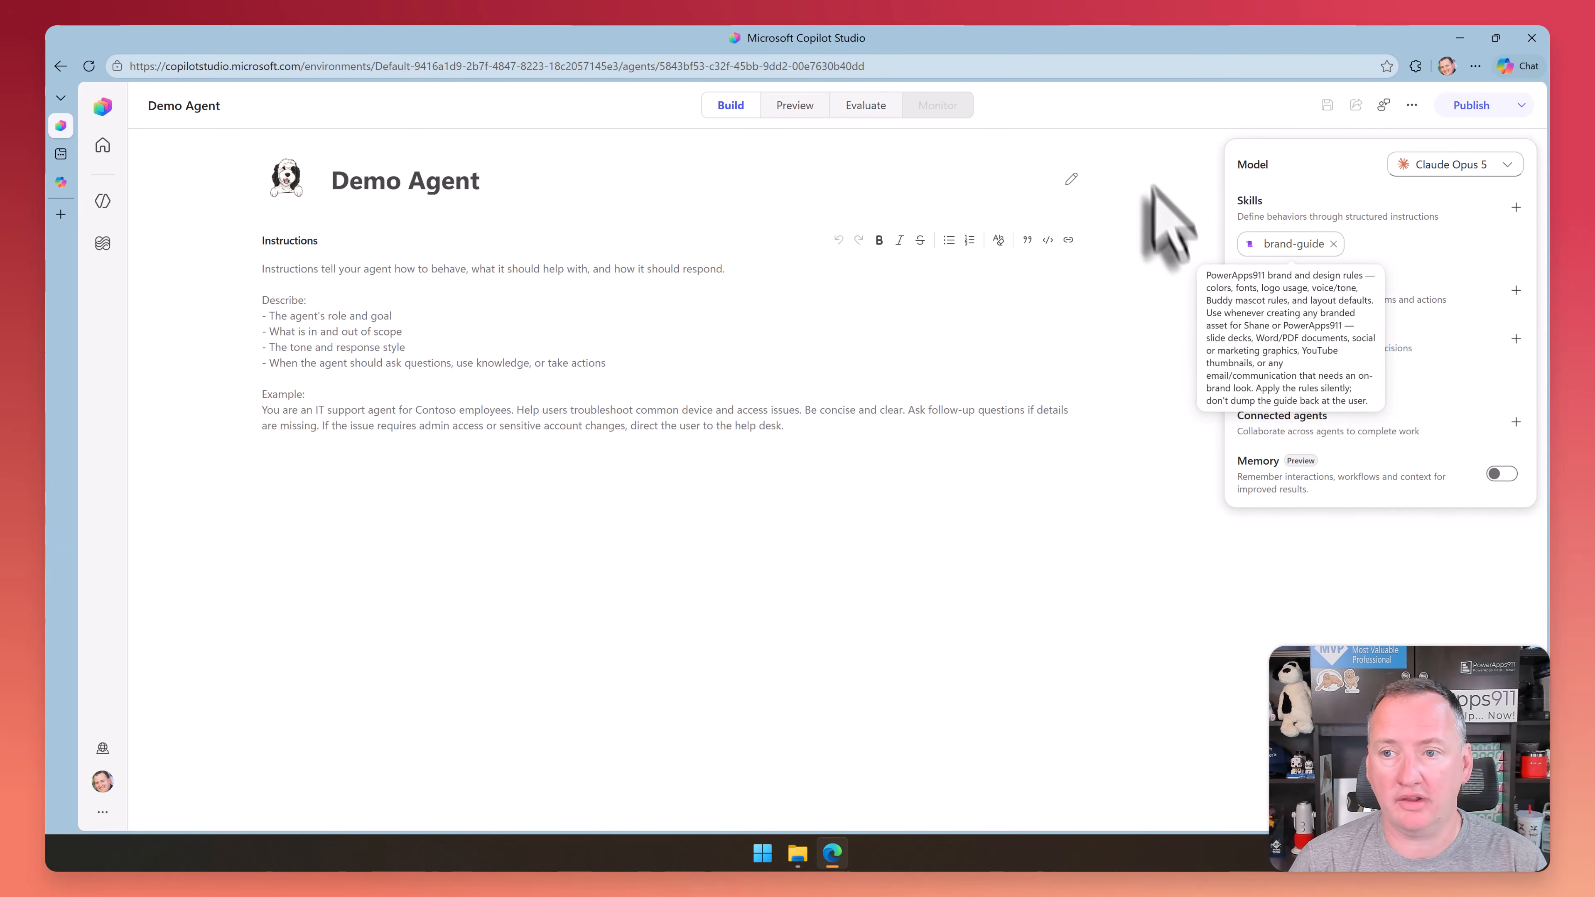
Start adding another skill from blank to view the name, description and instructions template
left_click(1516, 208)
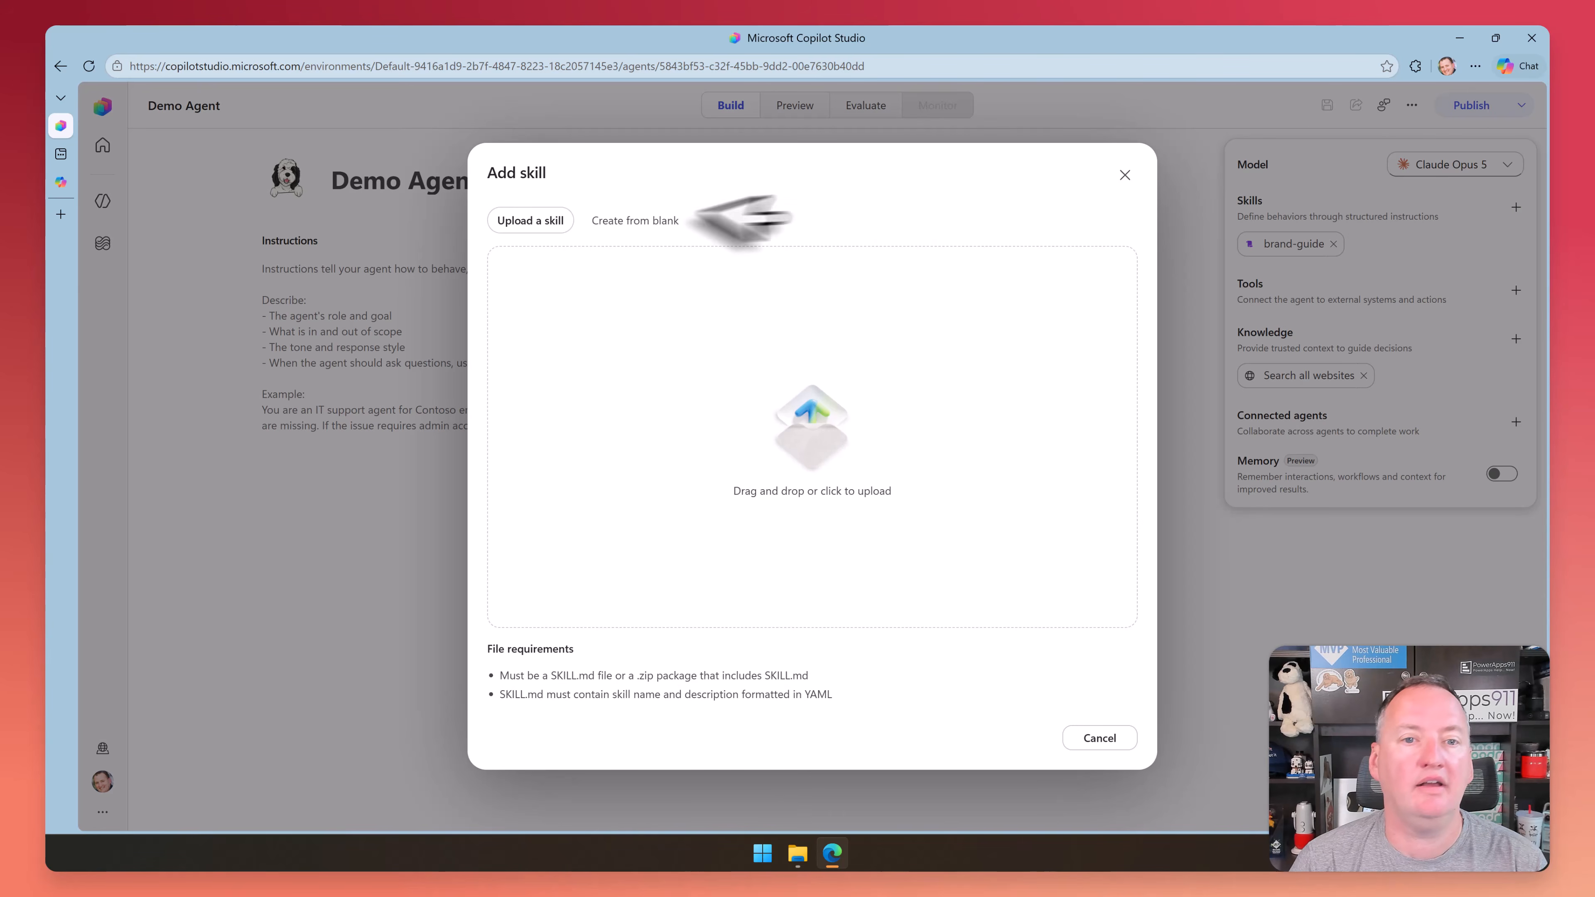
left_click(630, 232)
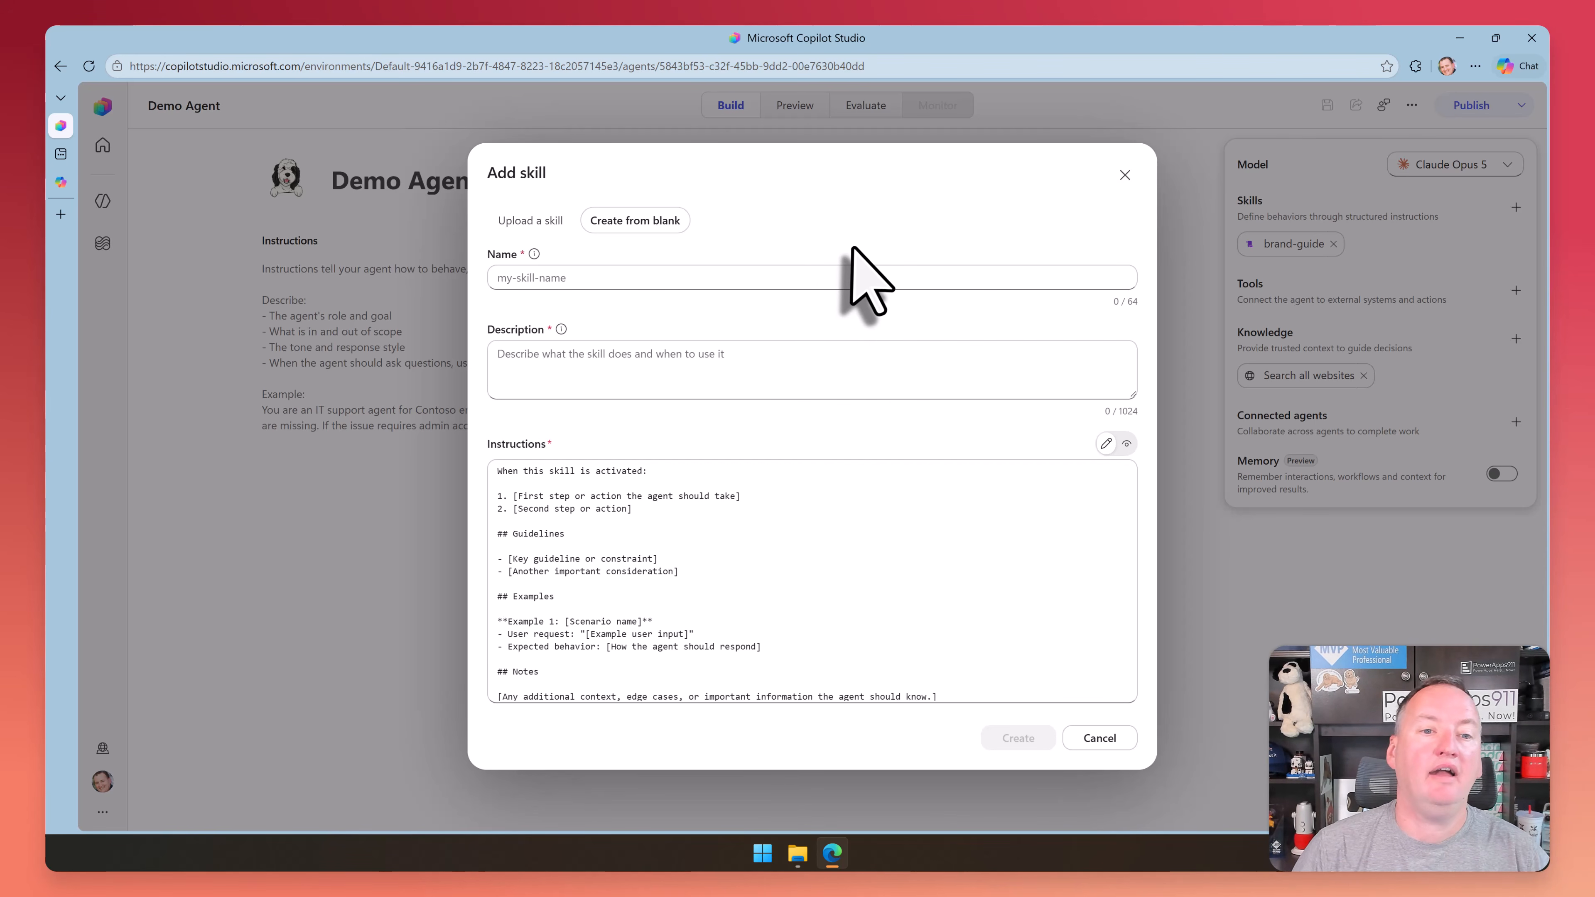
left_click(754, 280)
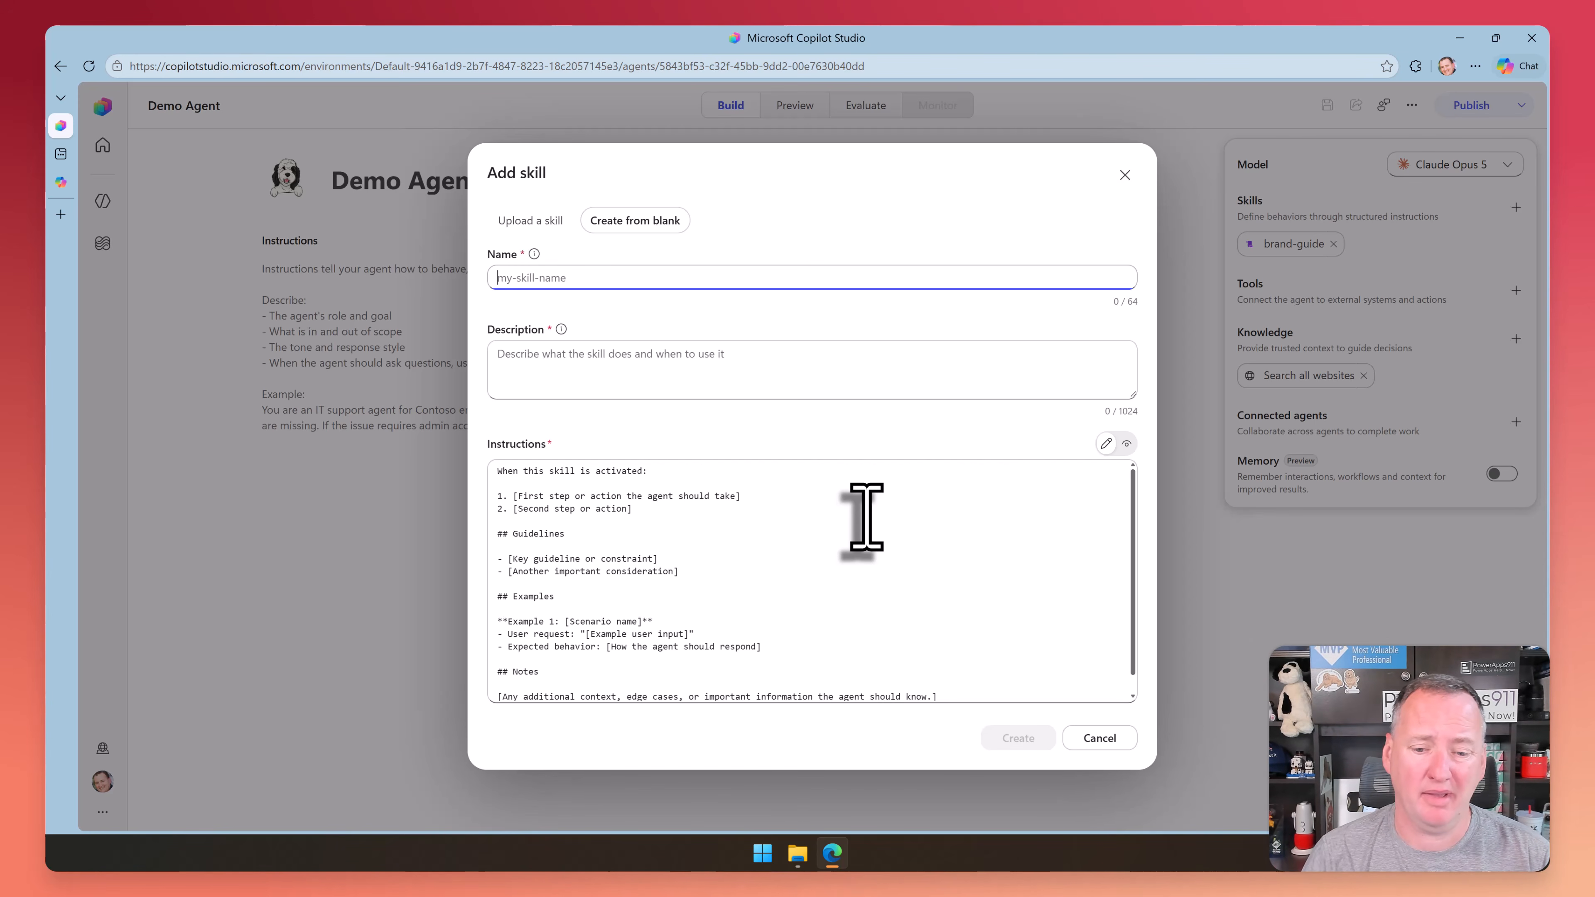
Open SKILL.md from the brand-guide folder in VS Code, read through it, and return to Copilot Studio to cancel the blank skill
left_click(798, 853)
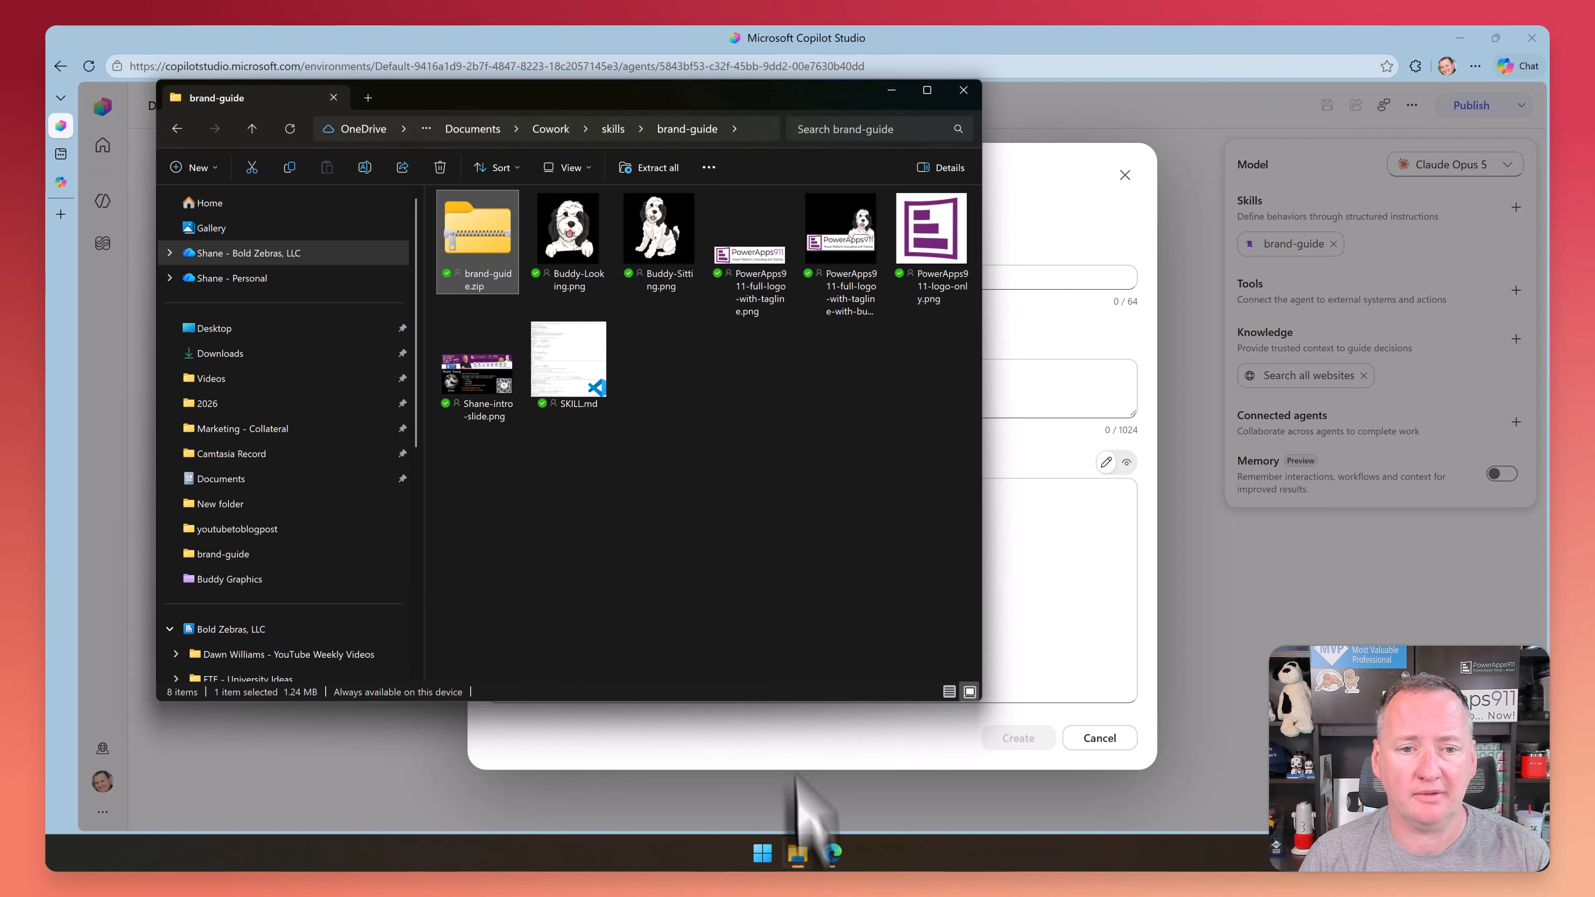
double_click(576, 369)
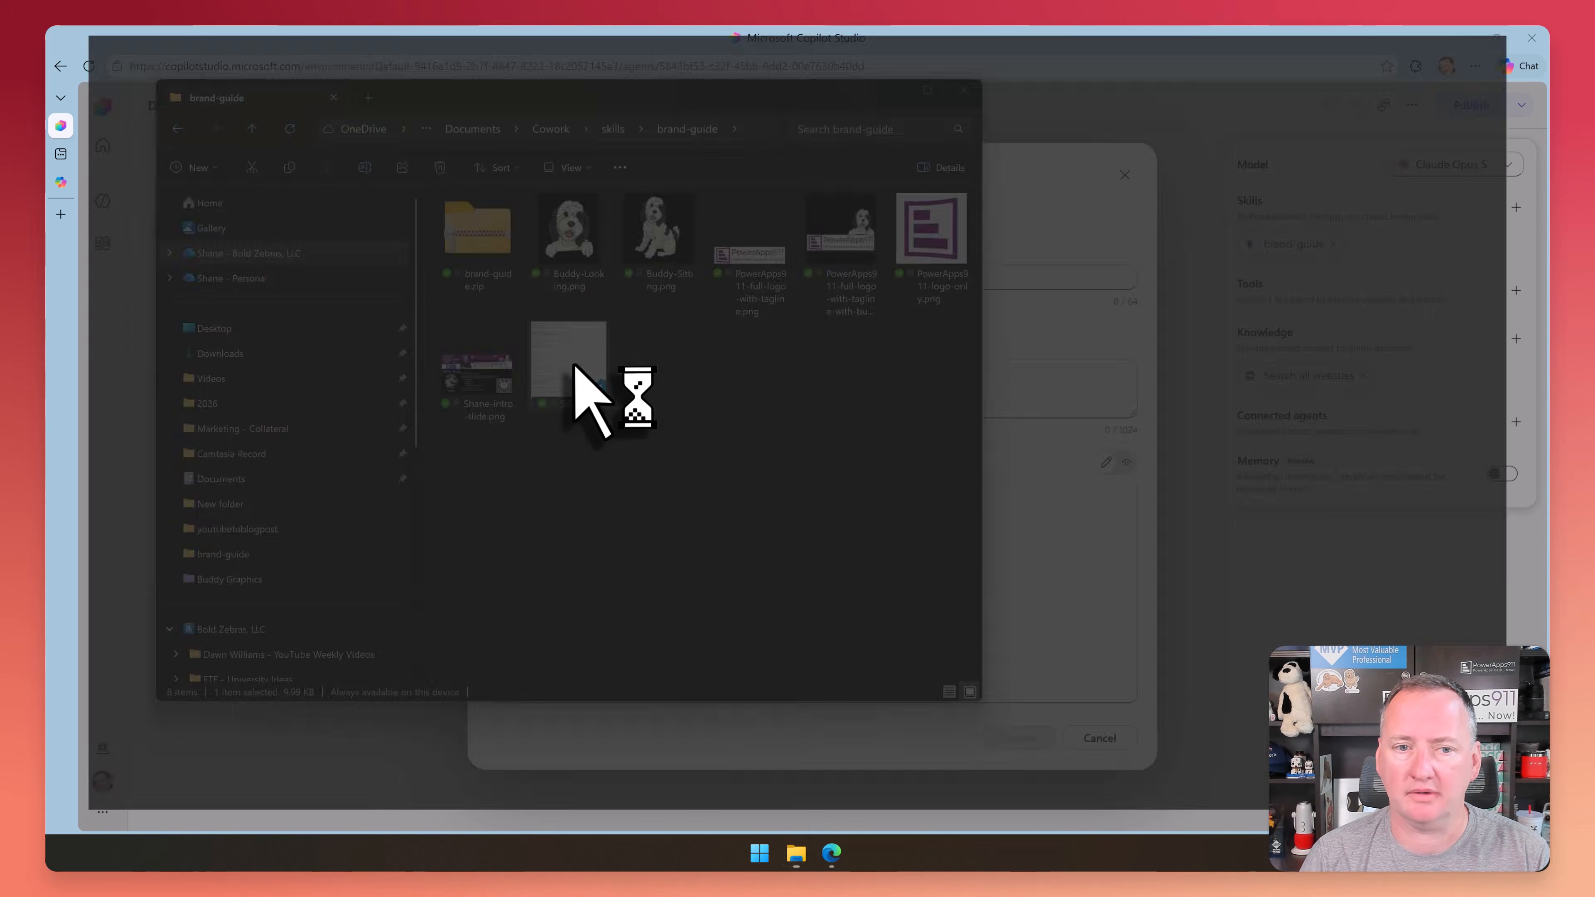
scroll(526, 292, "down", 20)
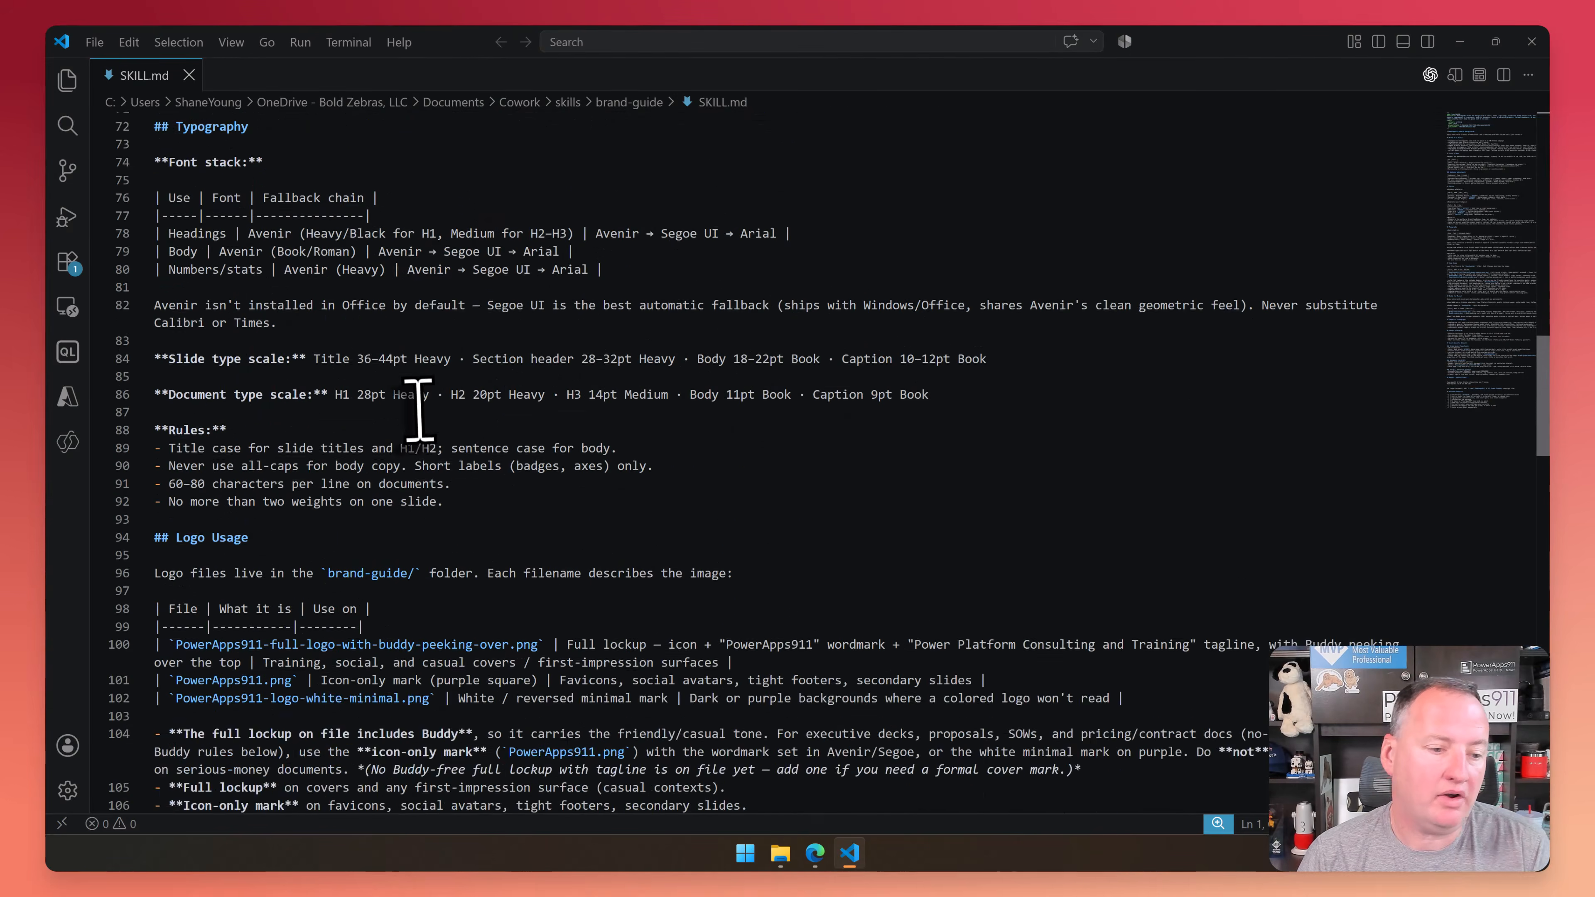
scroll(419, 409, "down", 20)
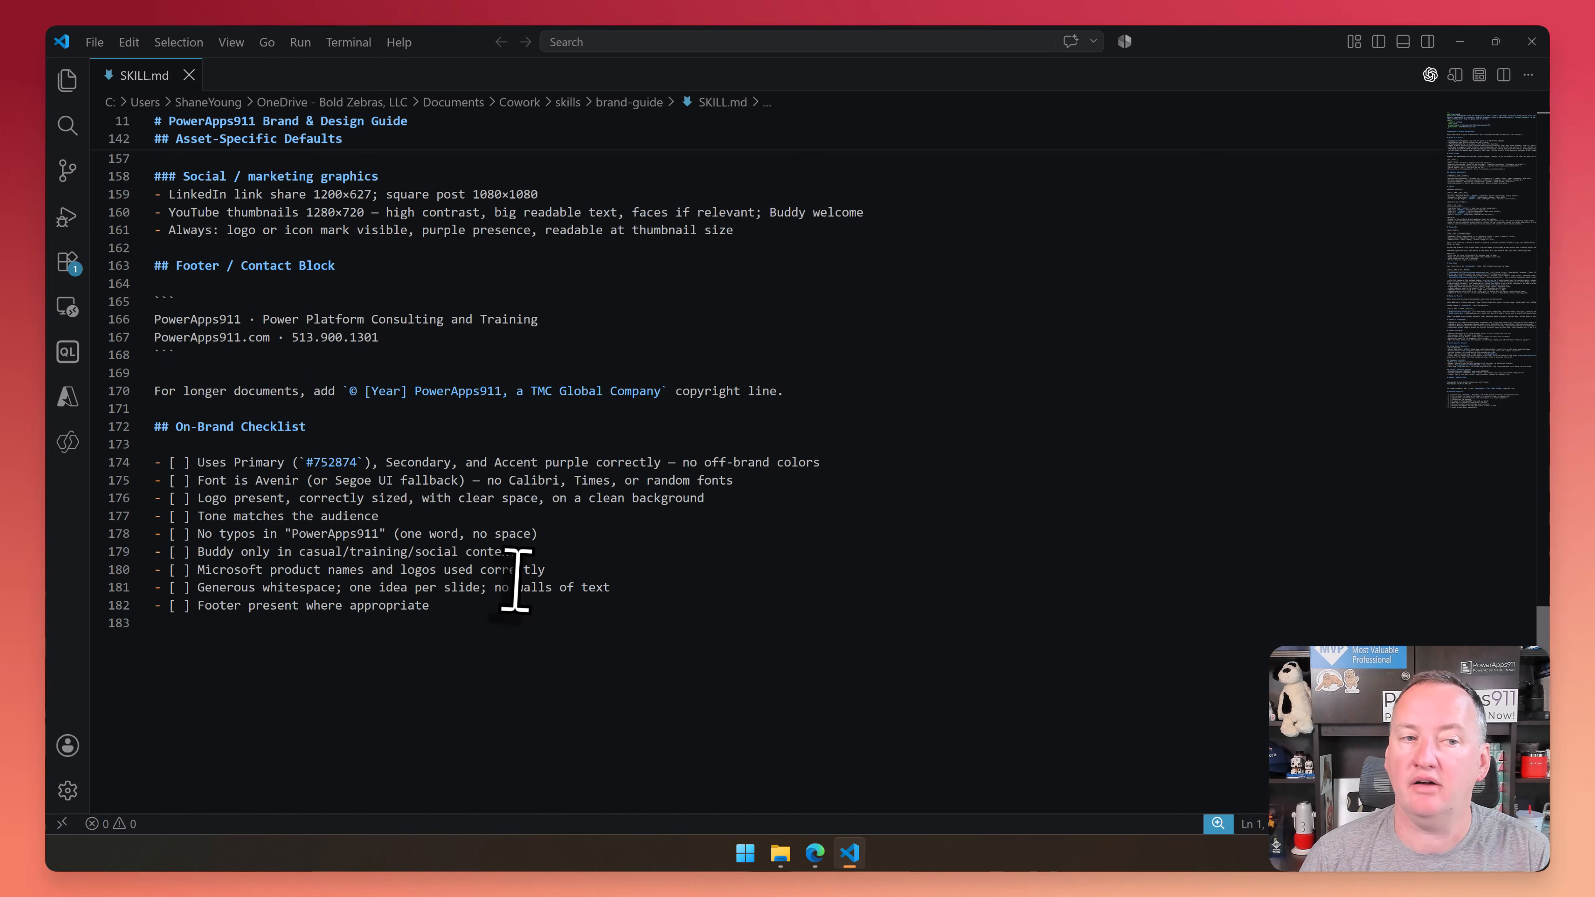
scroll(515, 579, "up", 20)
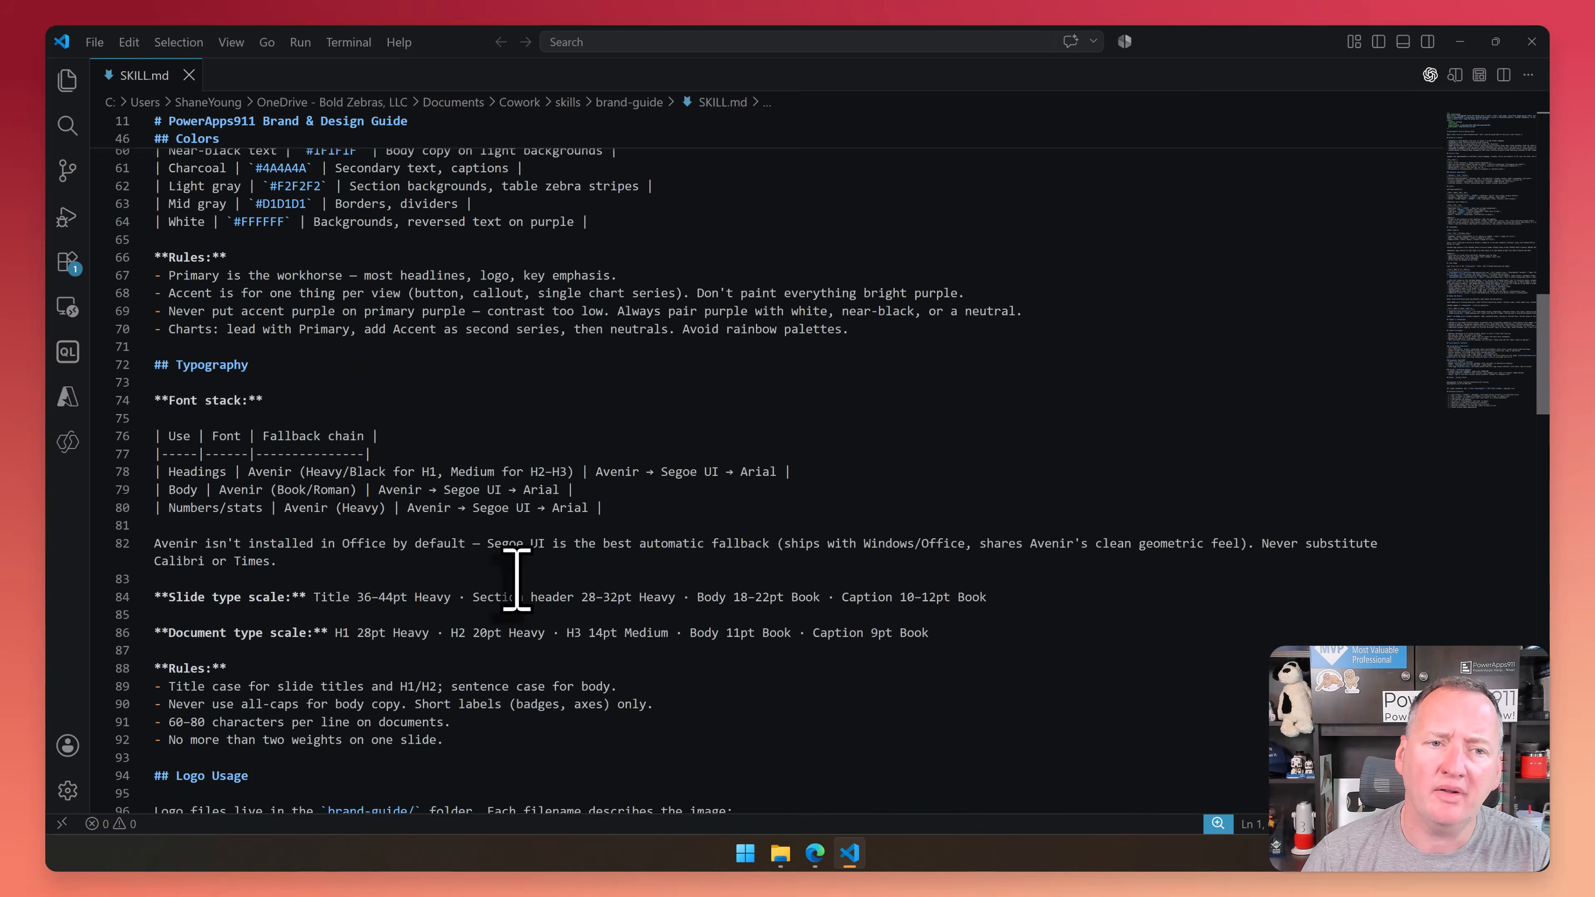
scroll(516, 579, "up", 20)
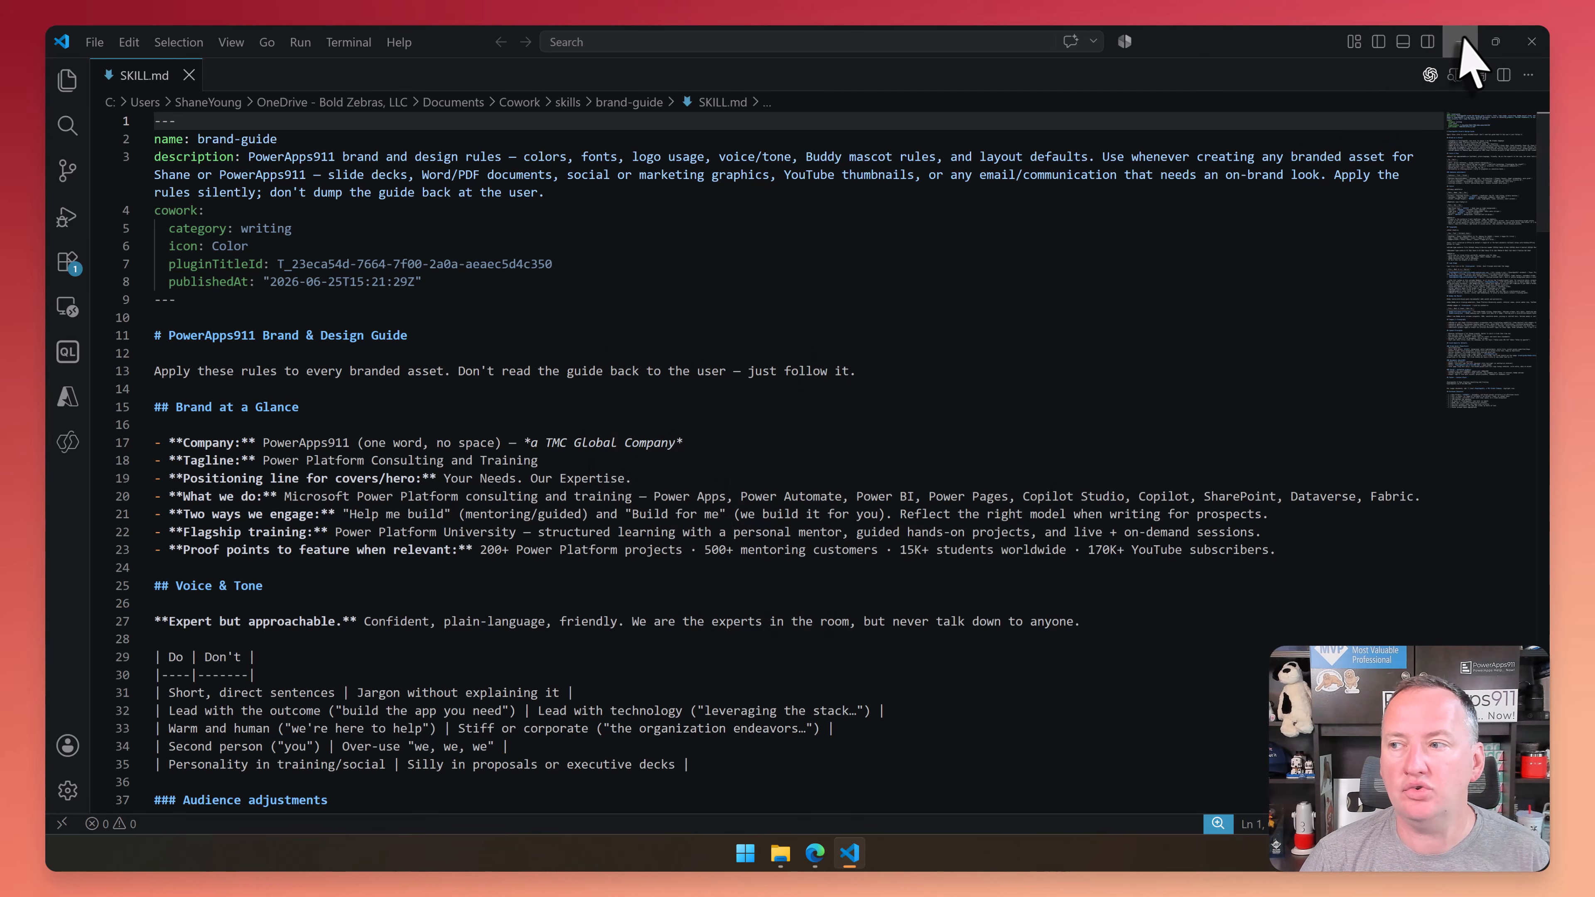
left_click(1462, 41)
left_click(911, 98)
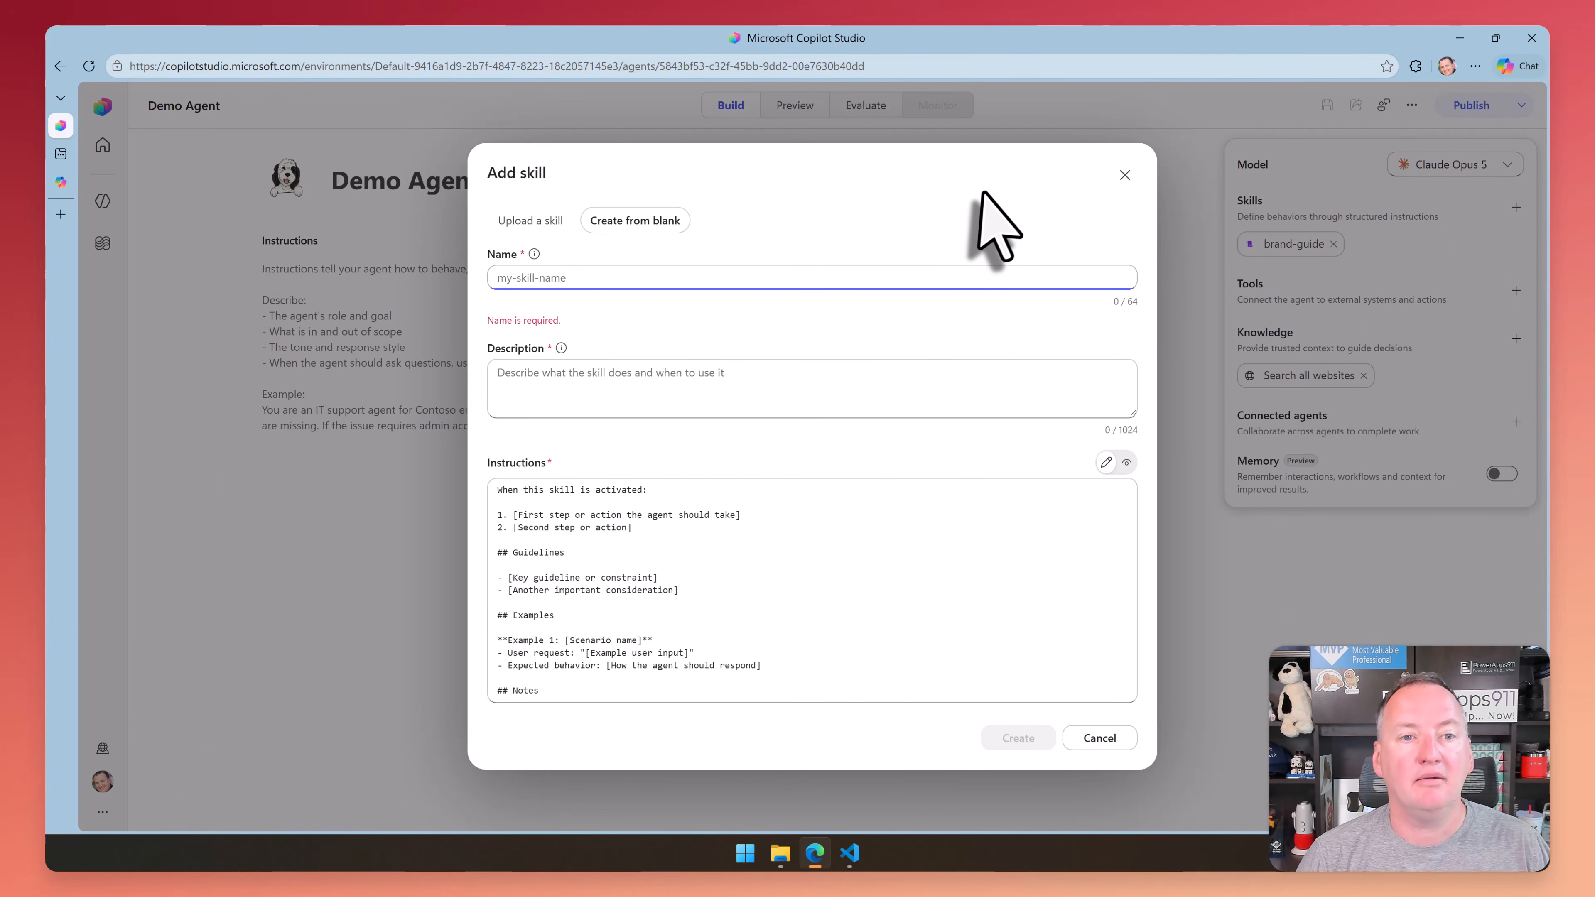
left_click(985, 193)
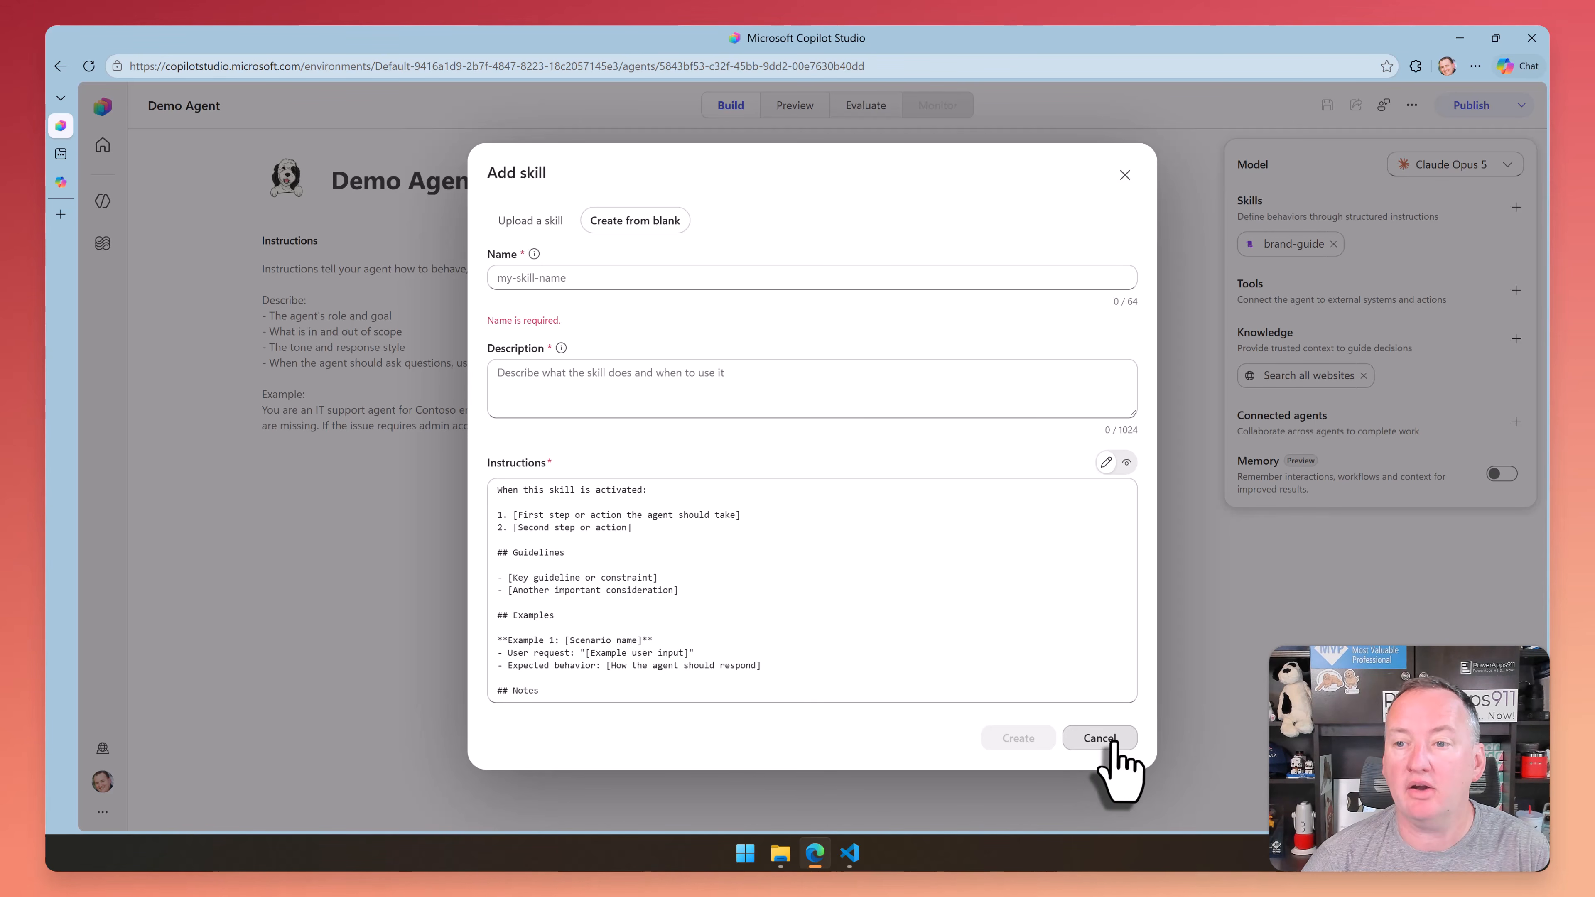
left_click(1100, 738)
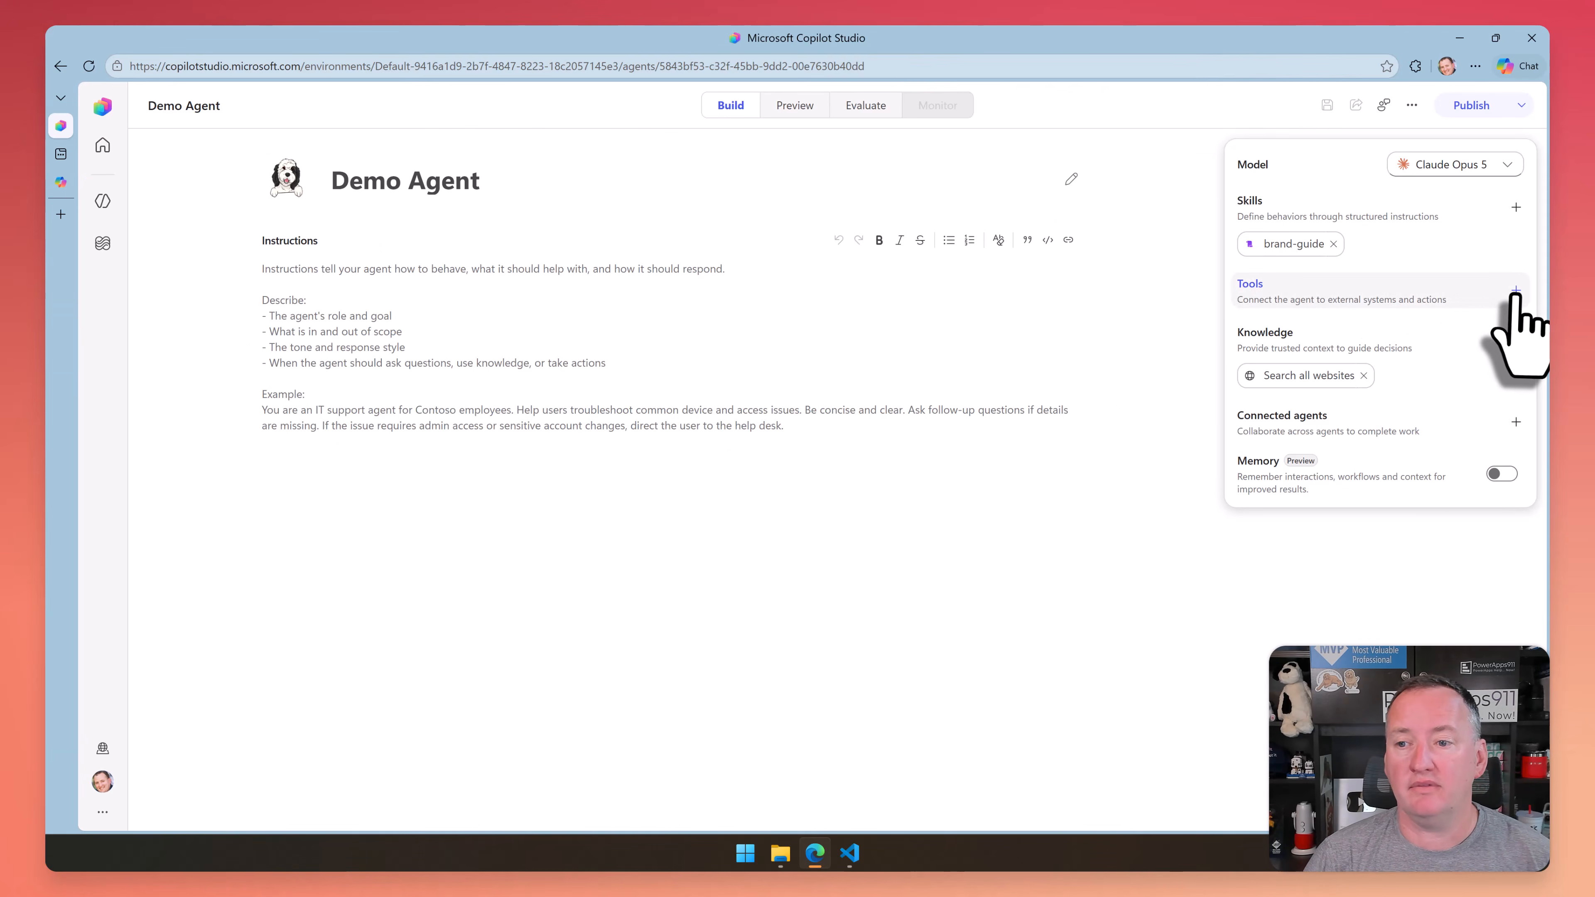
Add the SharePoint connector's single action Get items as a tool for the Demo Agent
left_click(1517, 290)
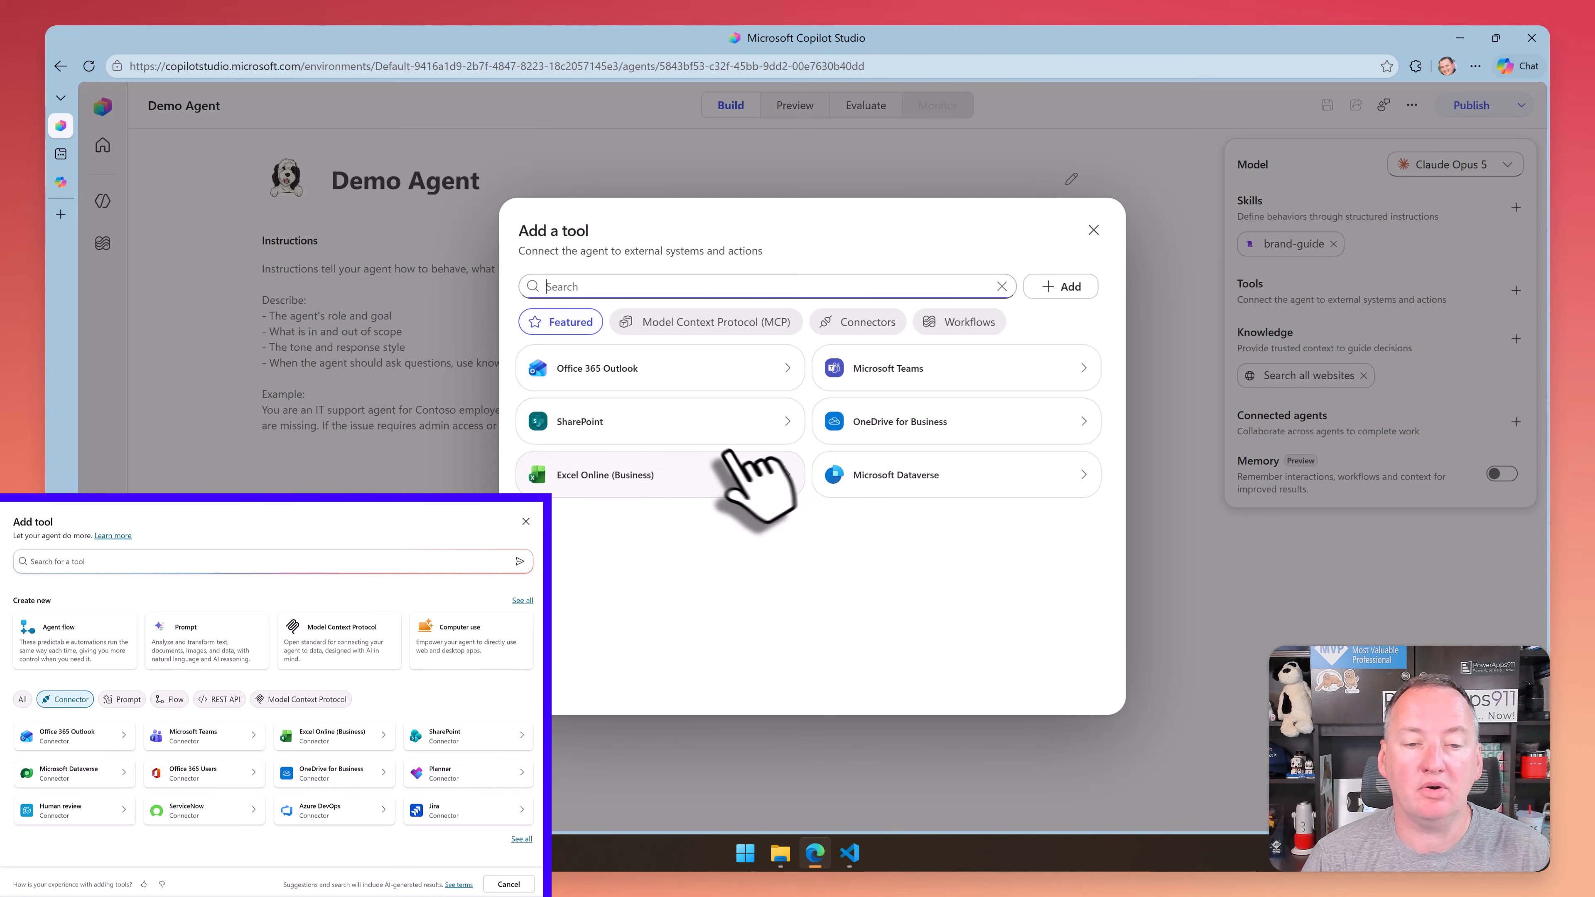
left_click(787, 423)
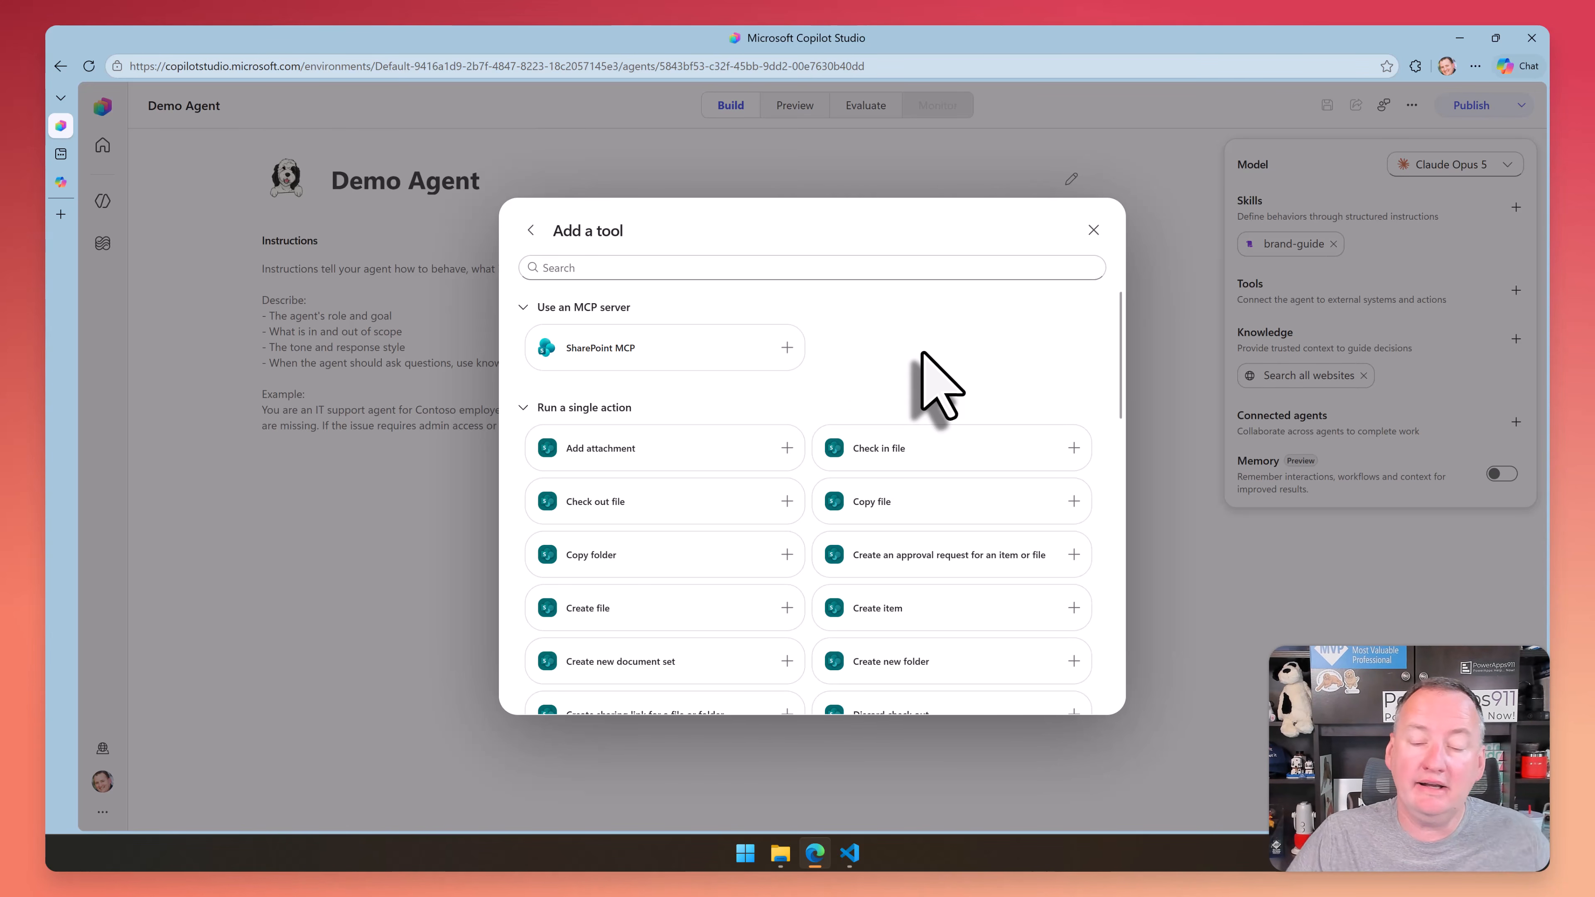
scroll(810, 408, "down", 6)
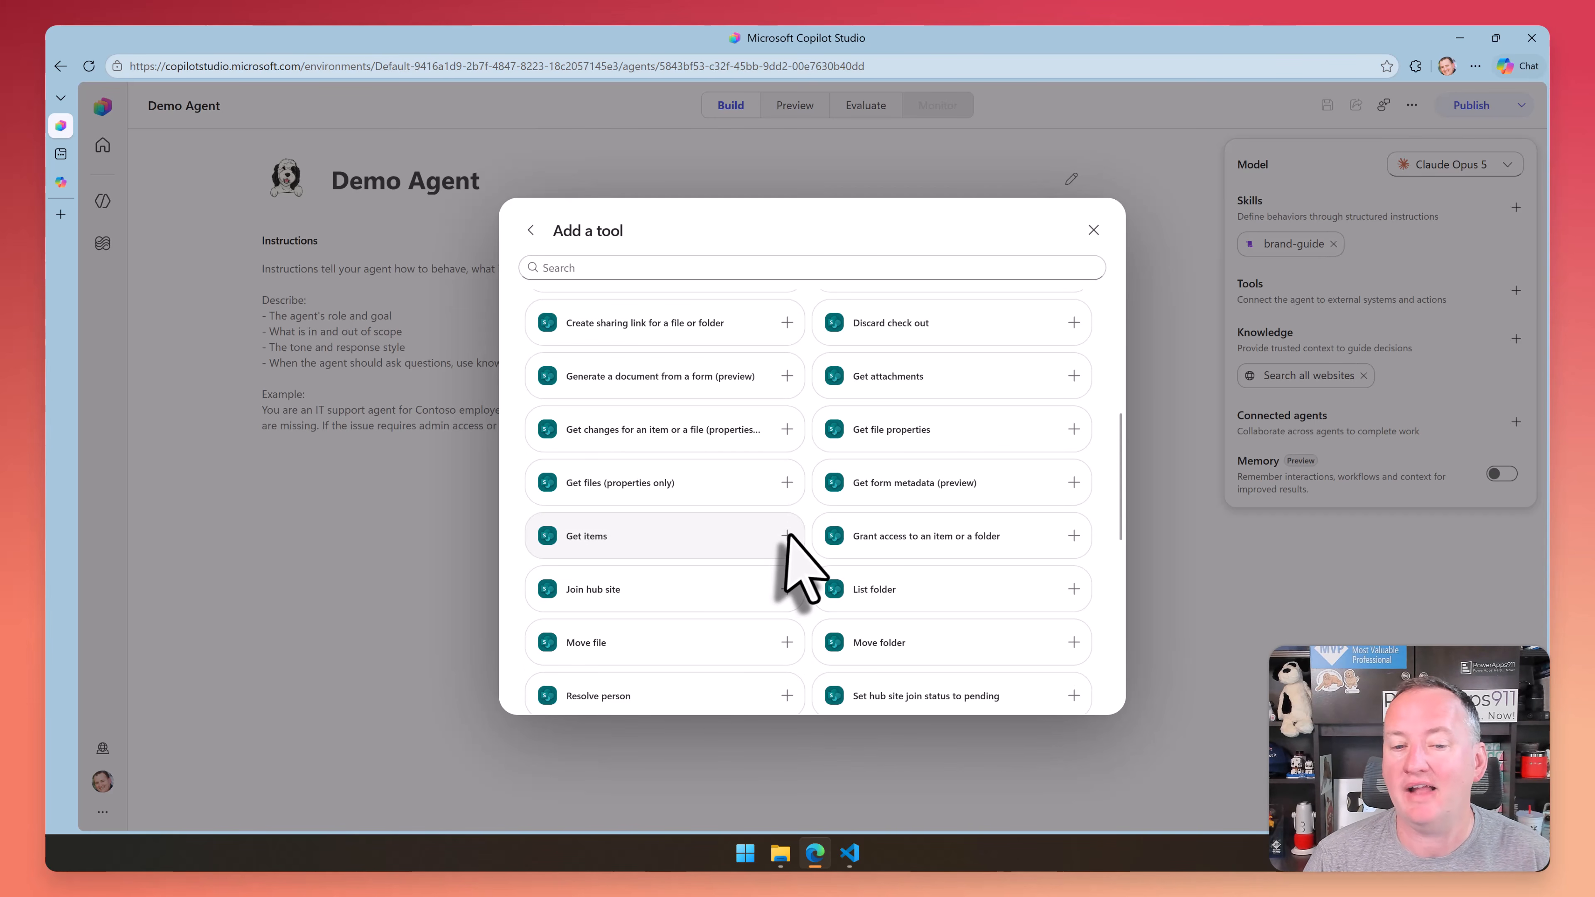
left_click(752, 538)
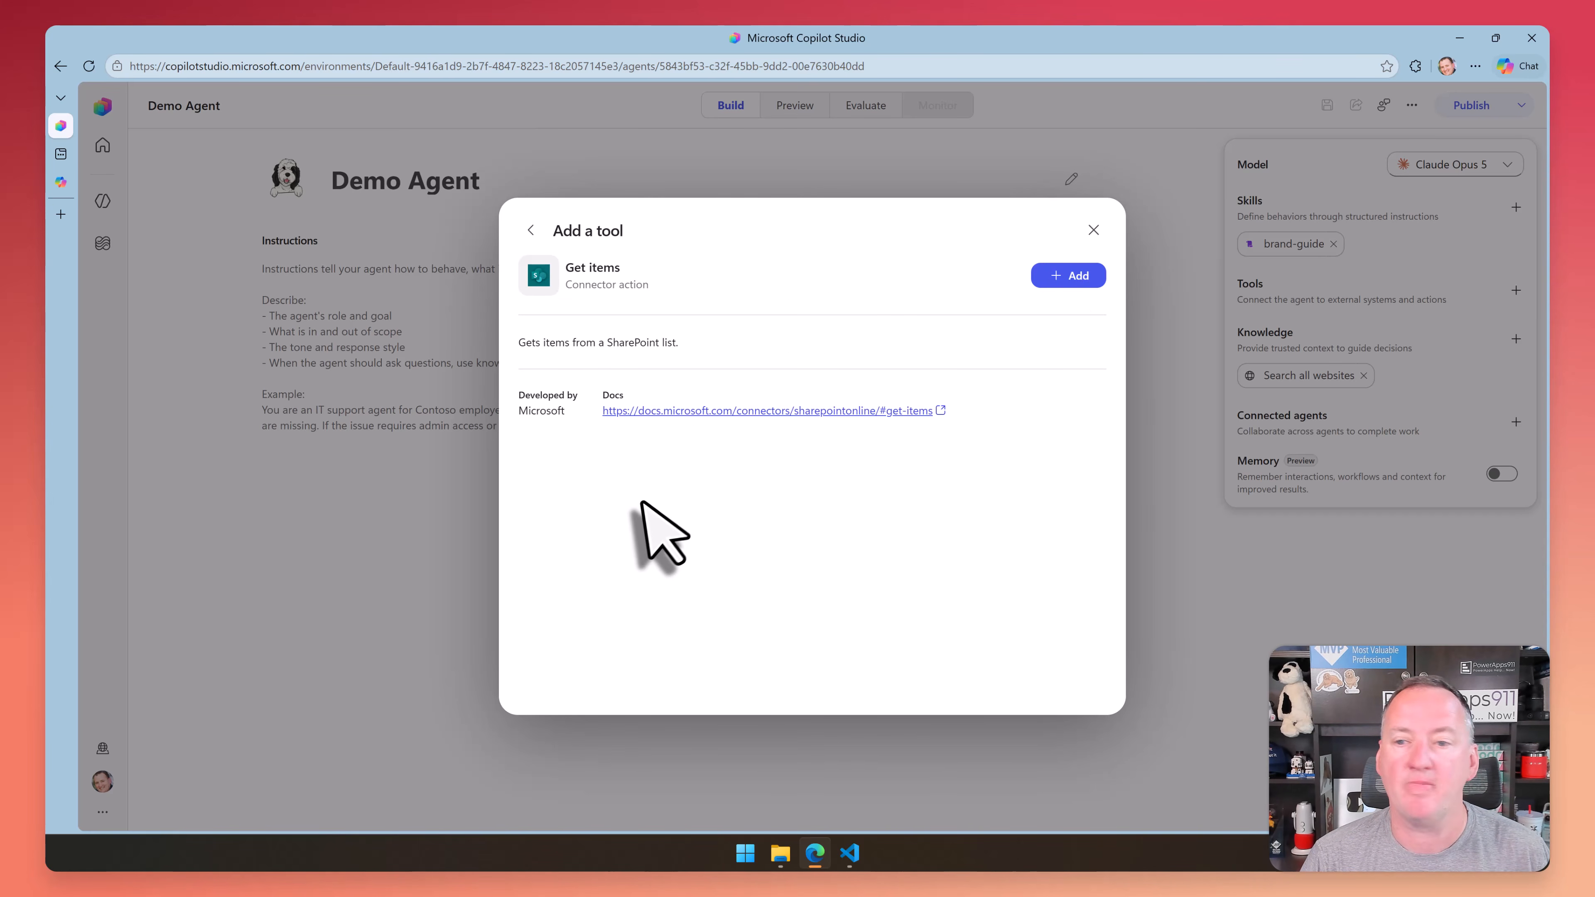
left_click(1065, 276)
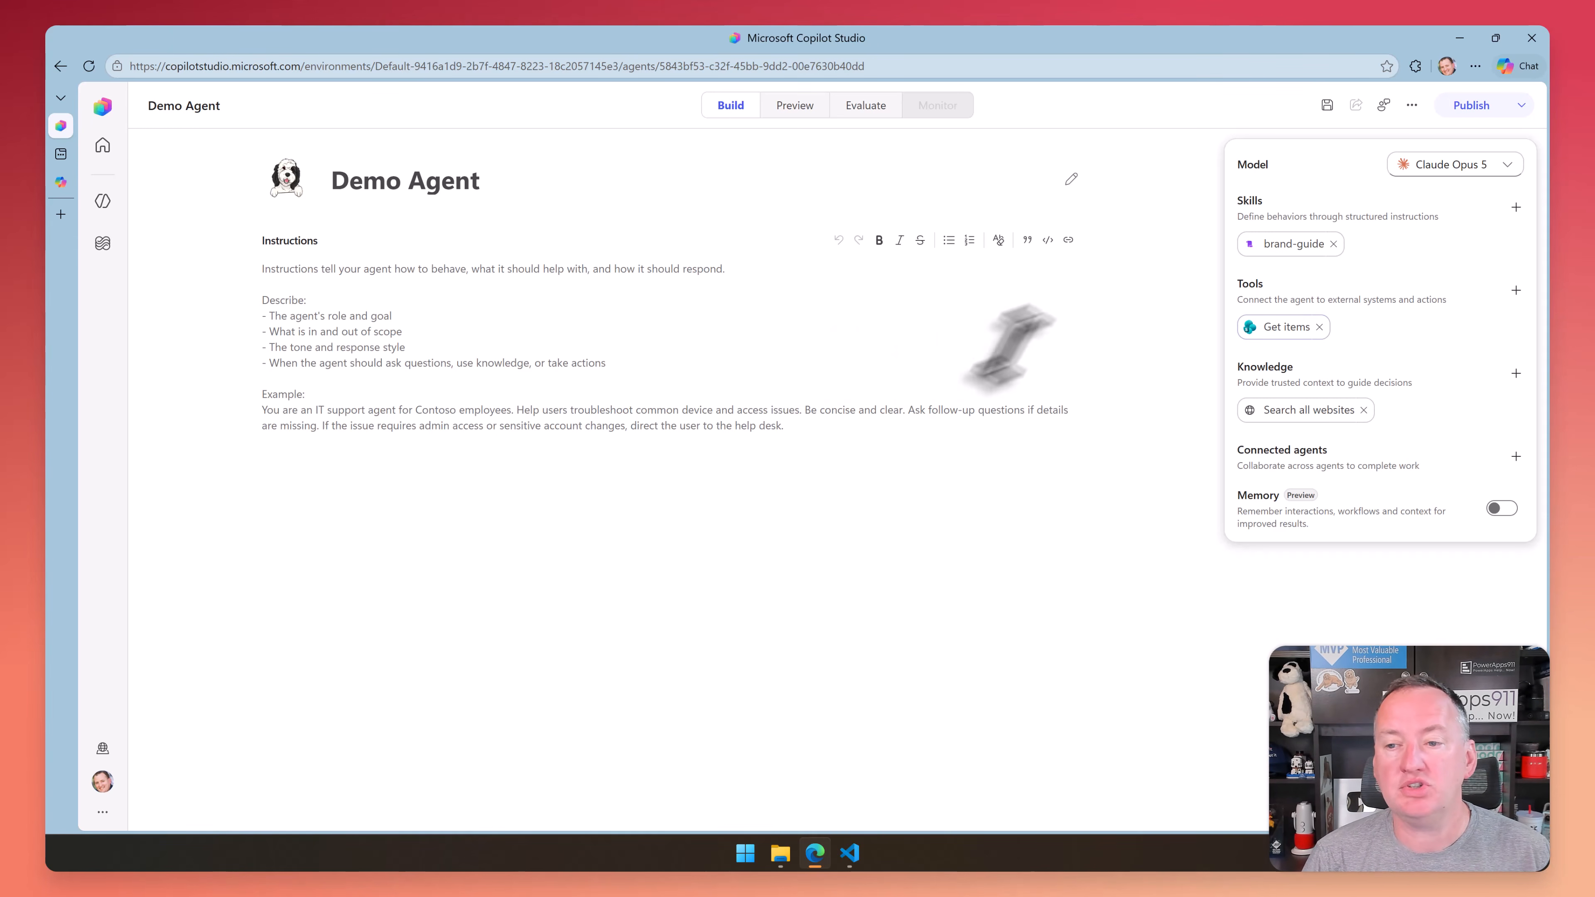
left_click(1278, 328)
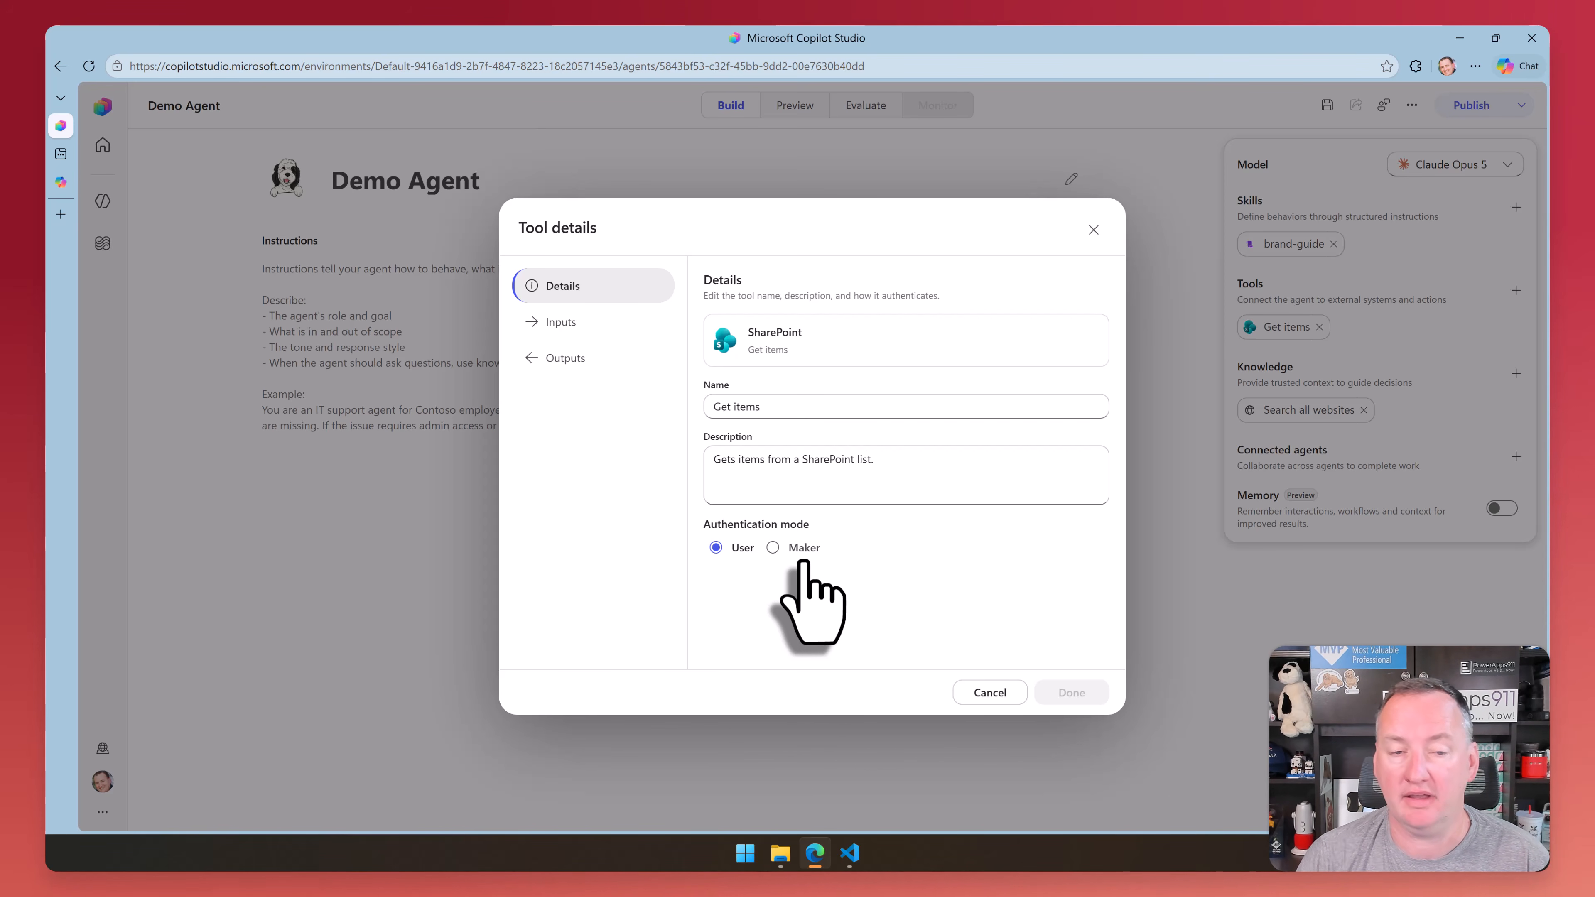
left_click(578, 323)
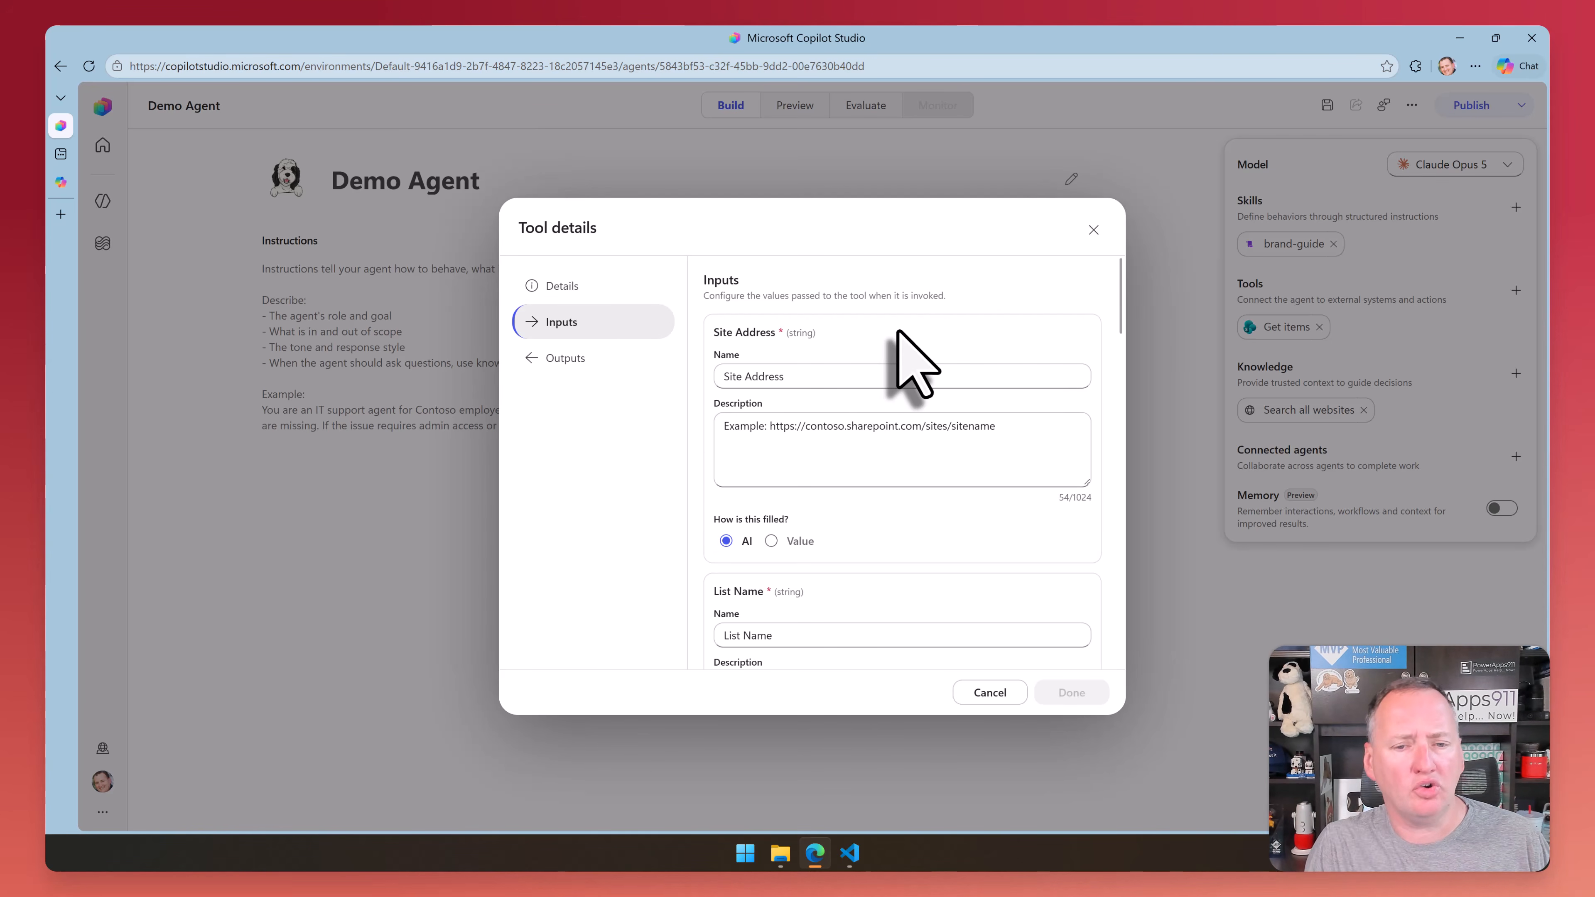
scroll(860, 352, "down", 1)
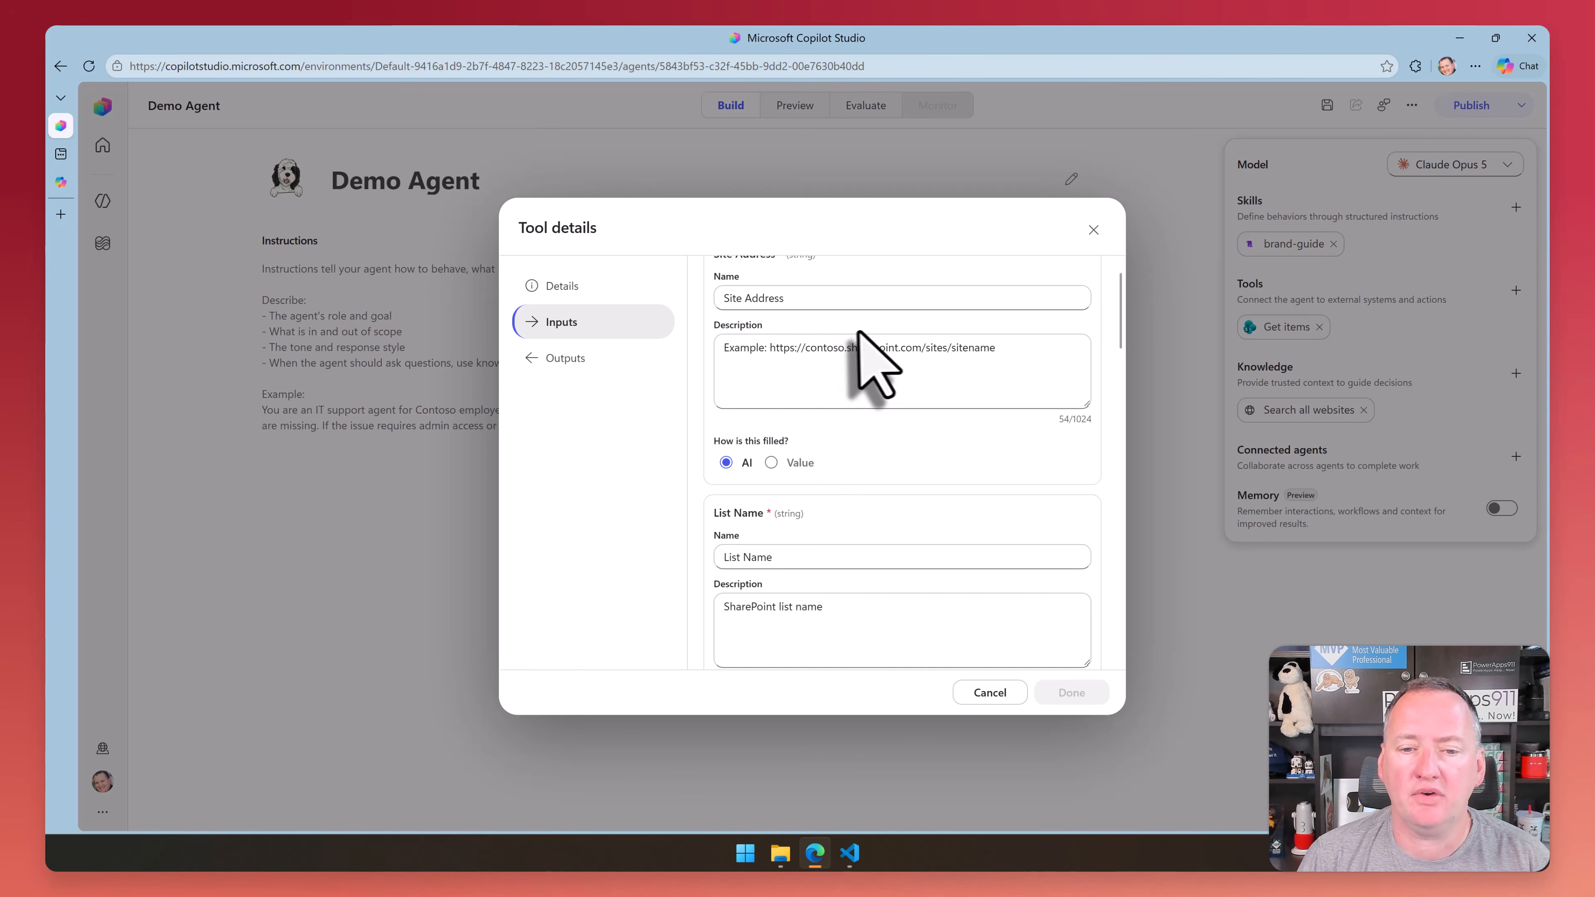
scroll(820, 349, "up", 1)
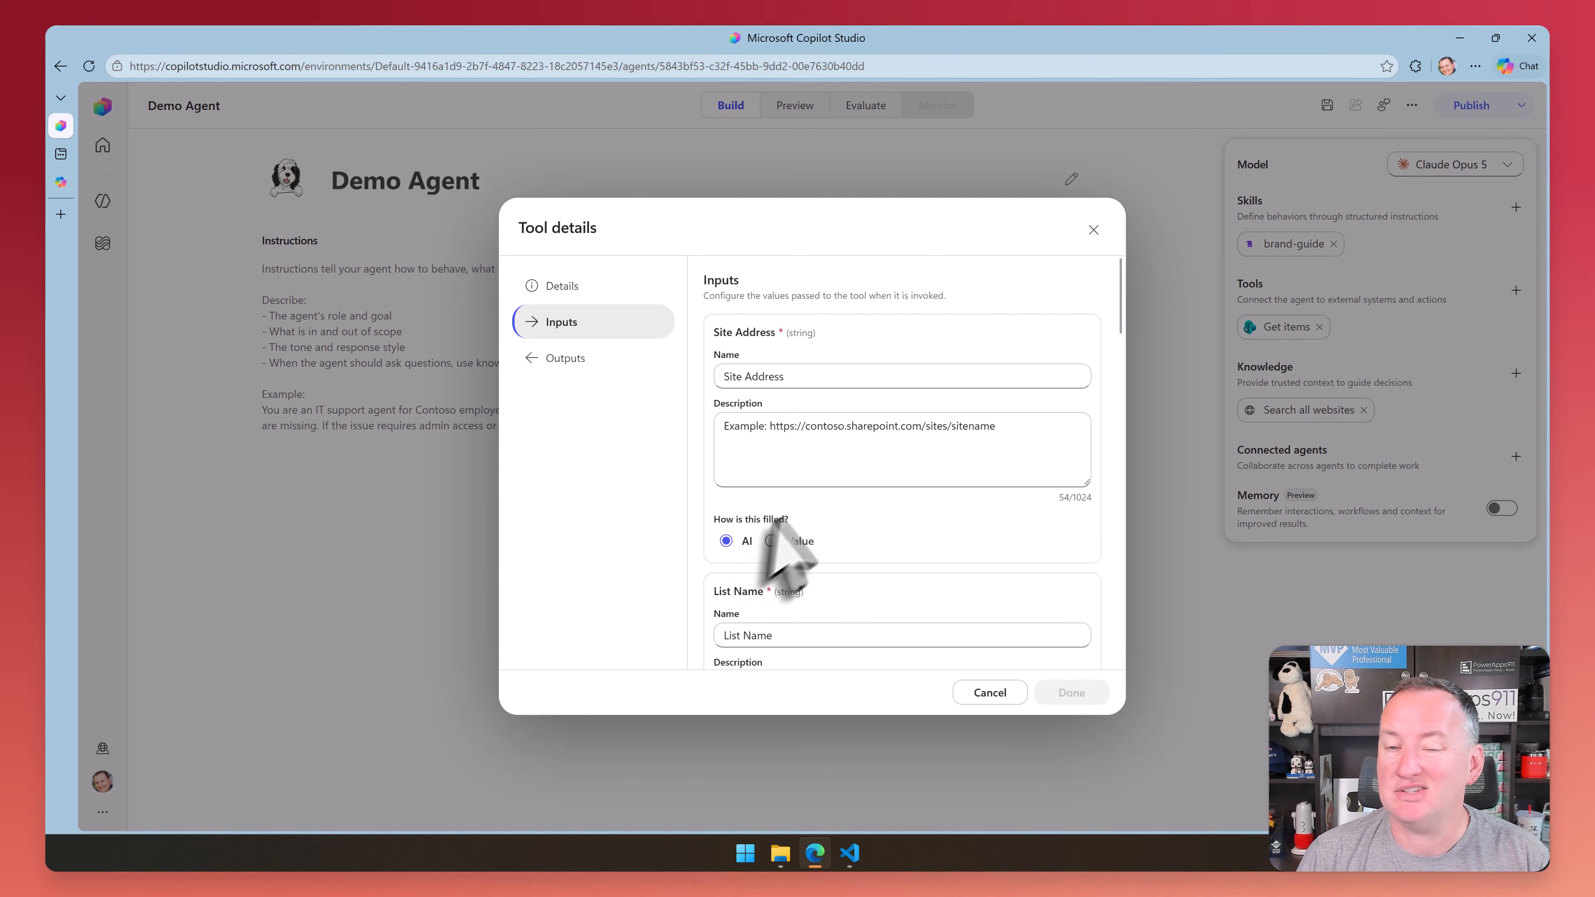
left_click(771, 540)
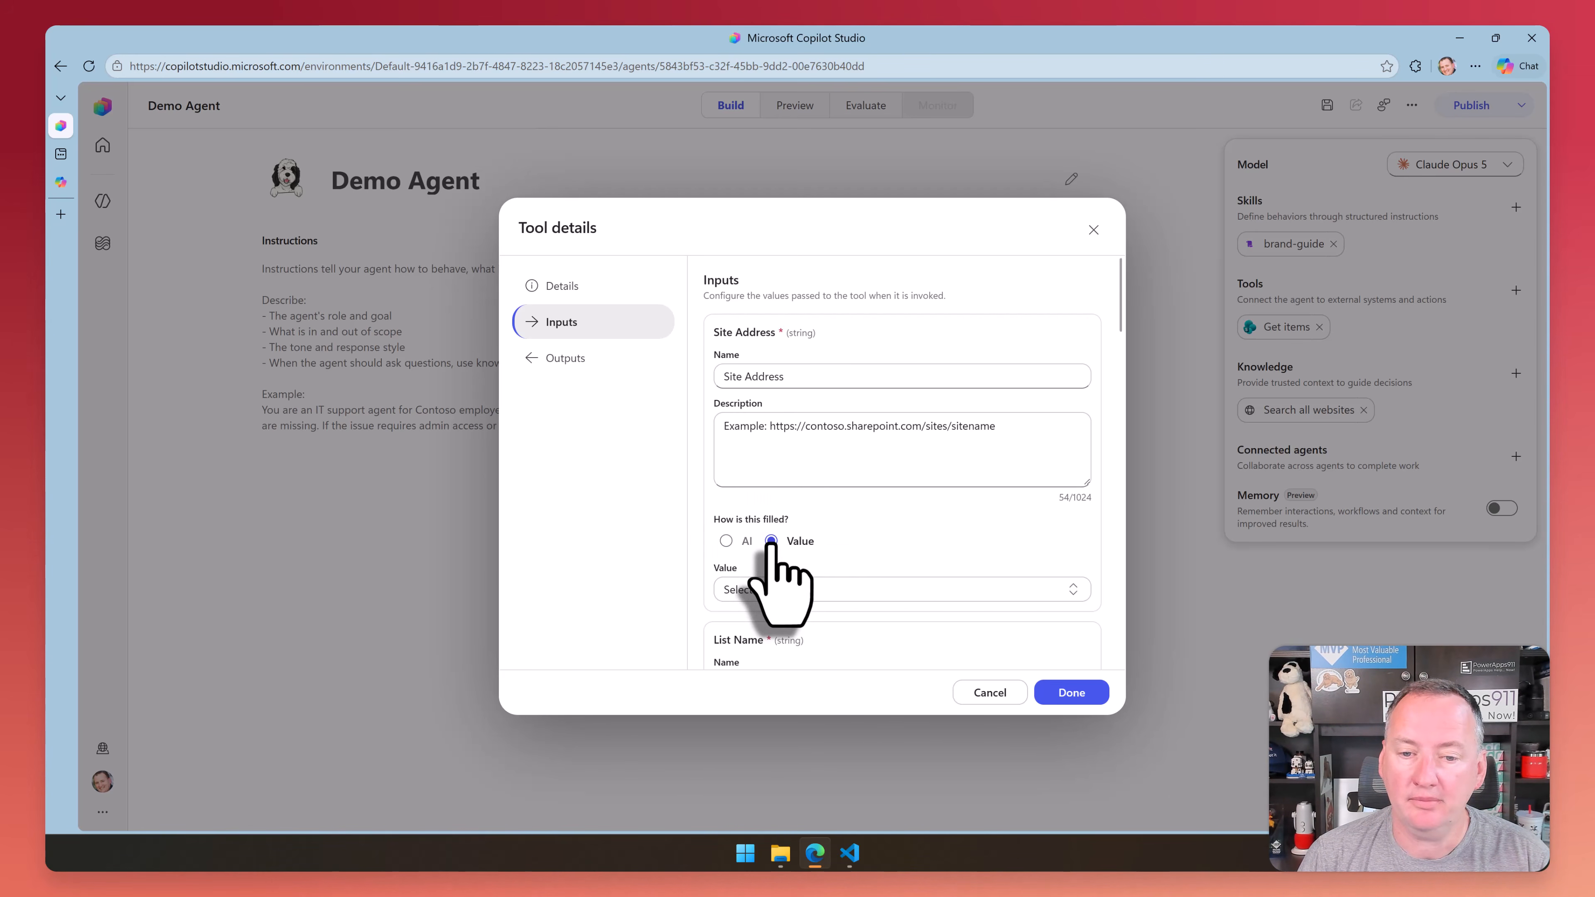
left_click(1003, 585)
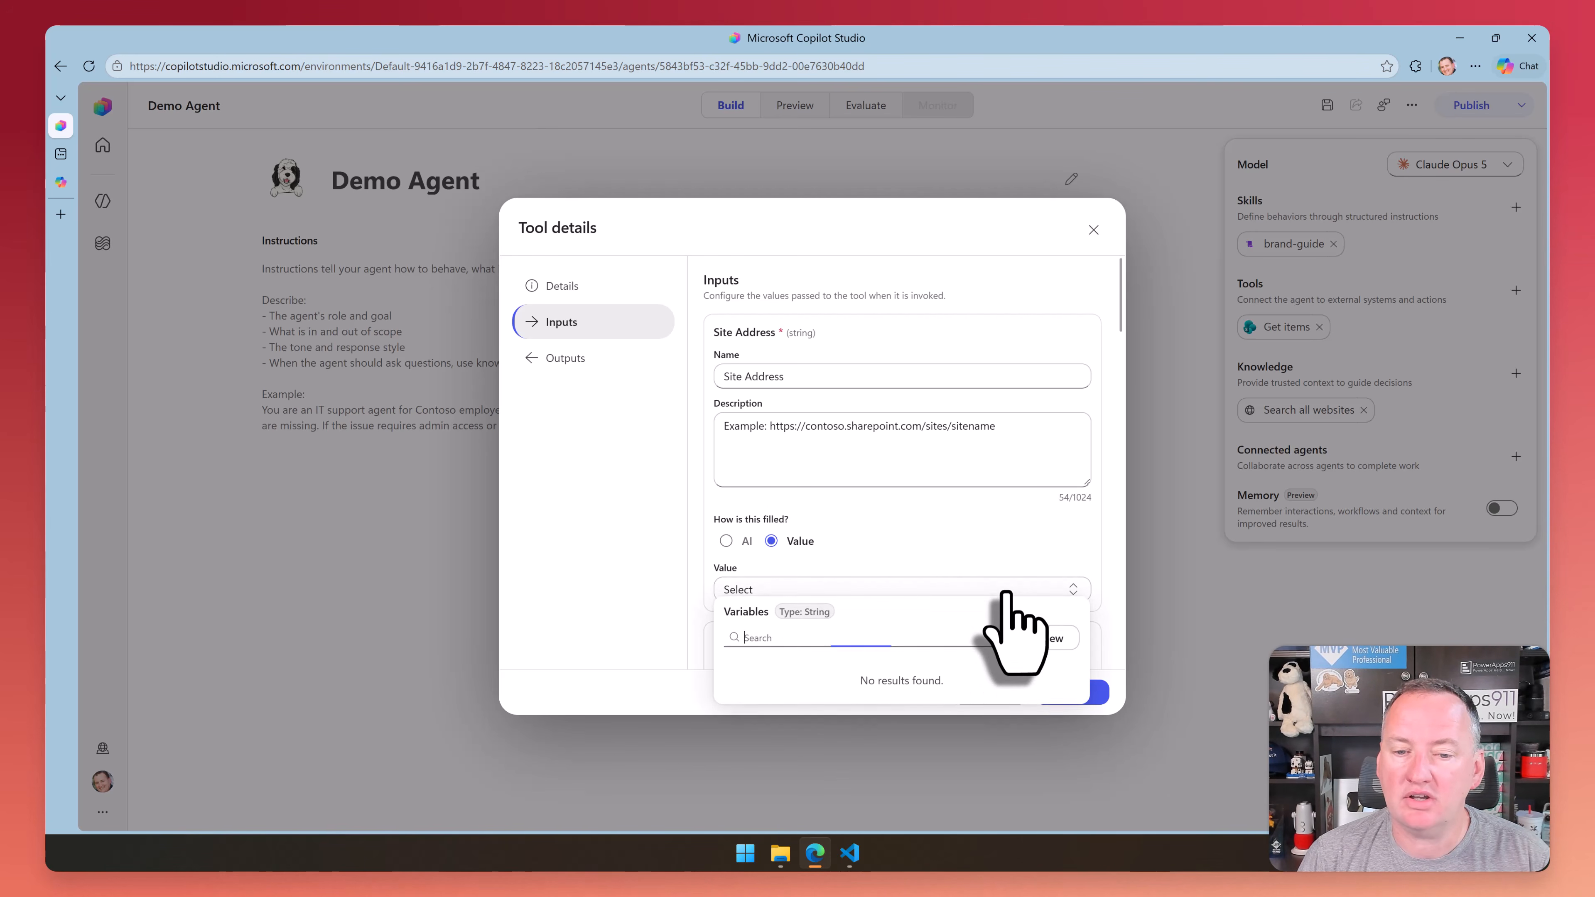
left_click(1035, 646)
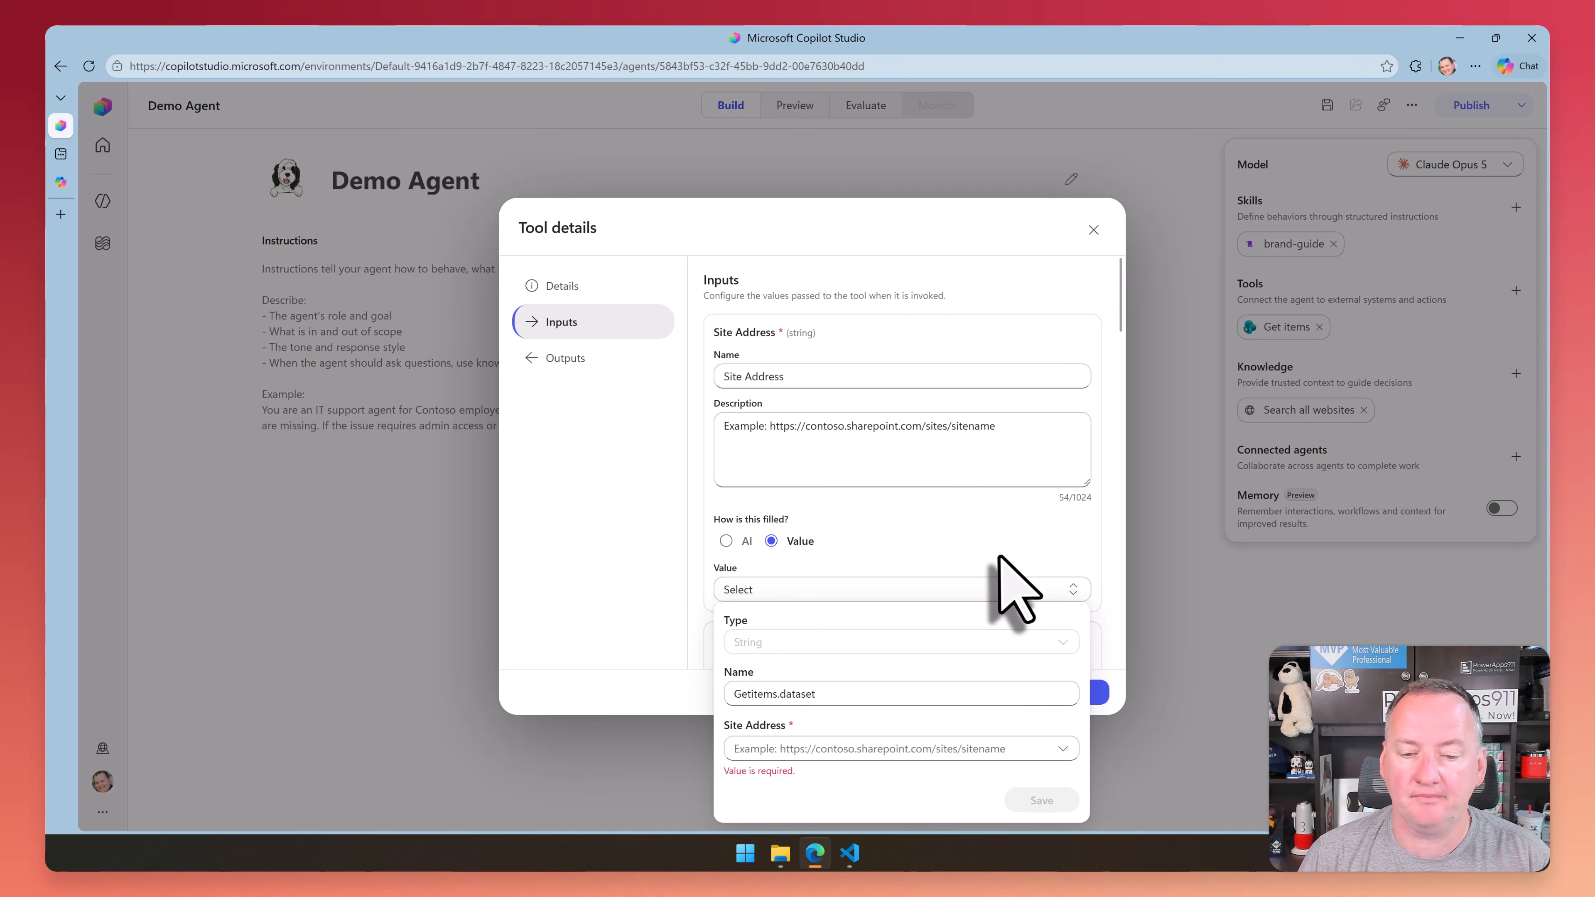
scroll(1037, 537, "down", 3)
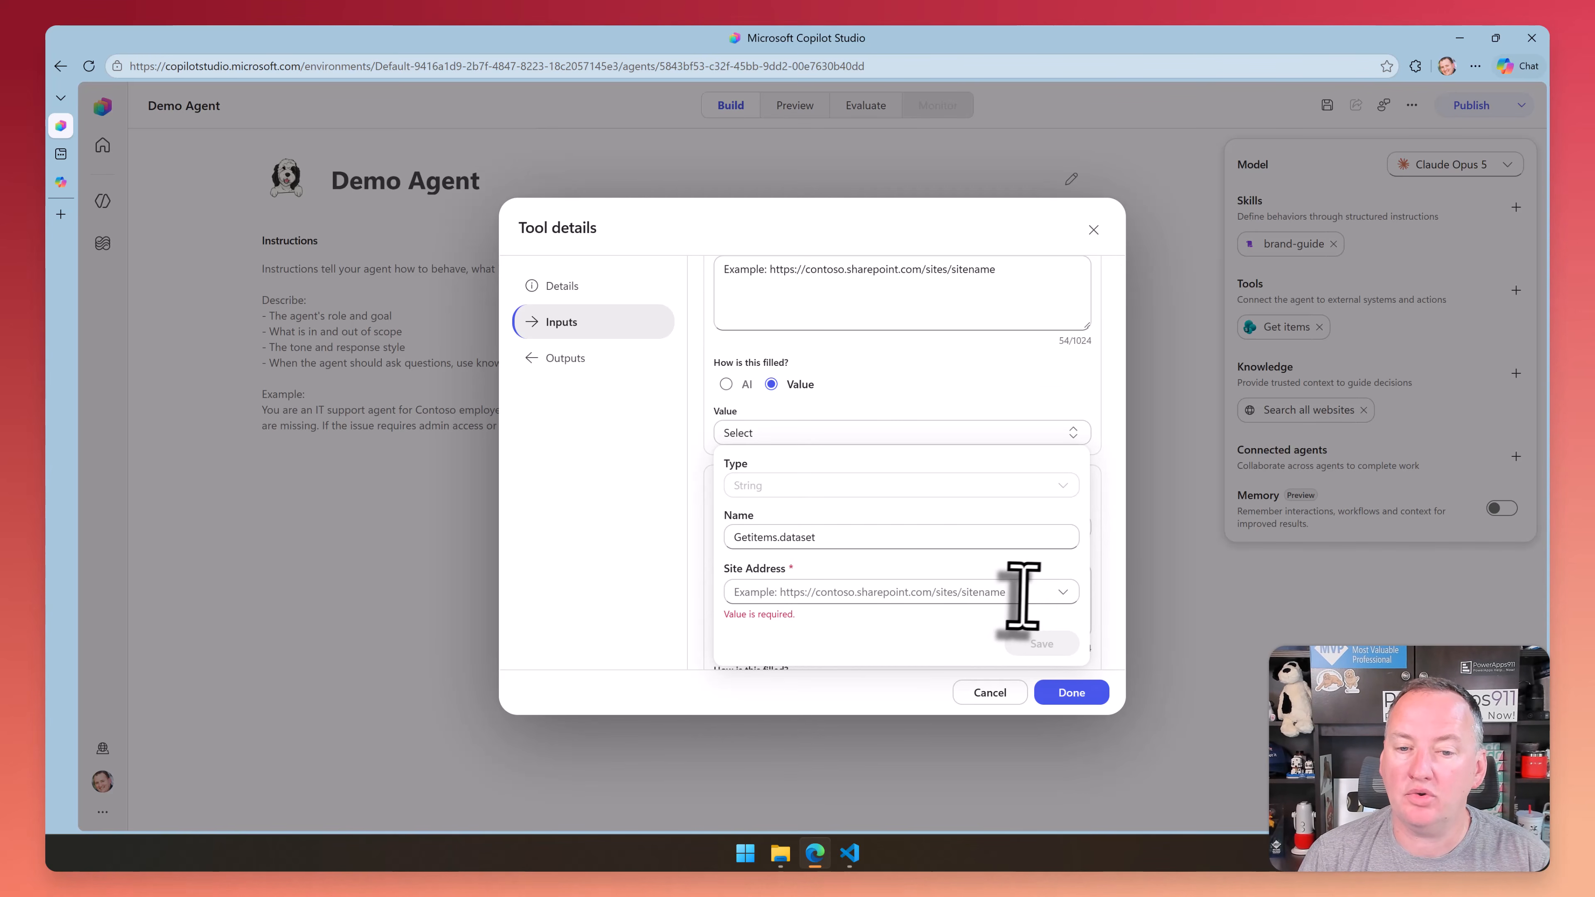
left_click(1038, 592)
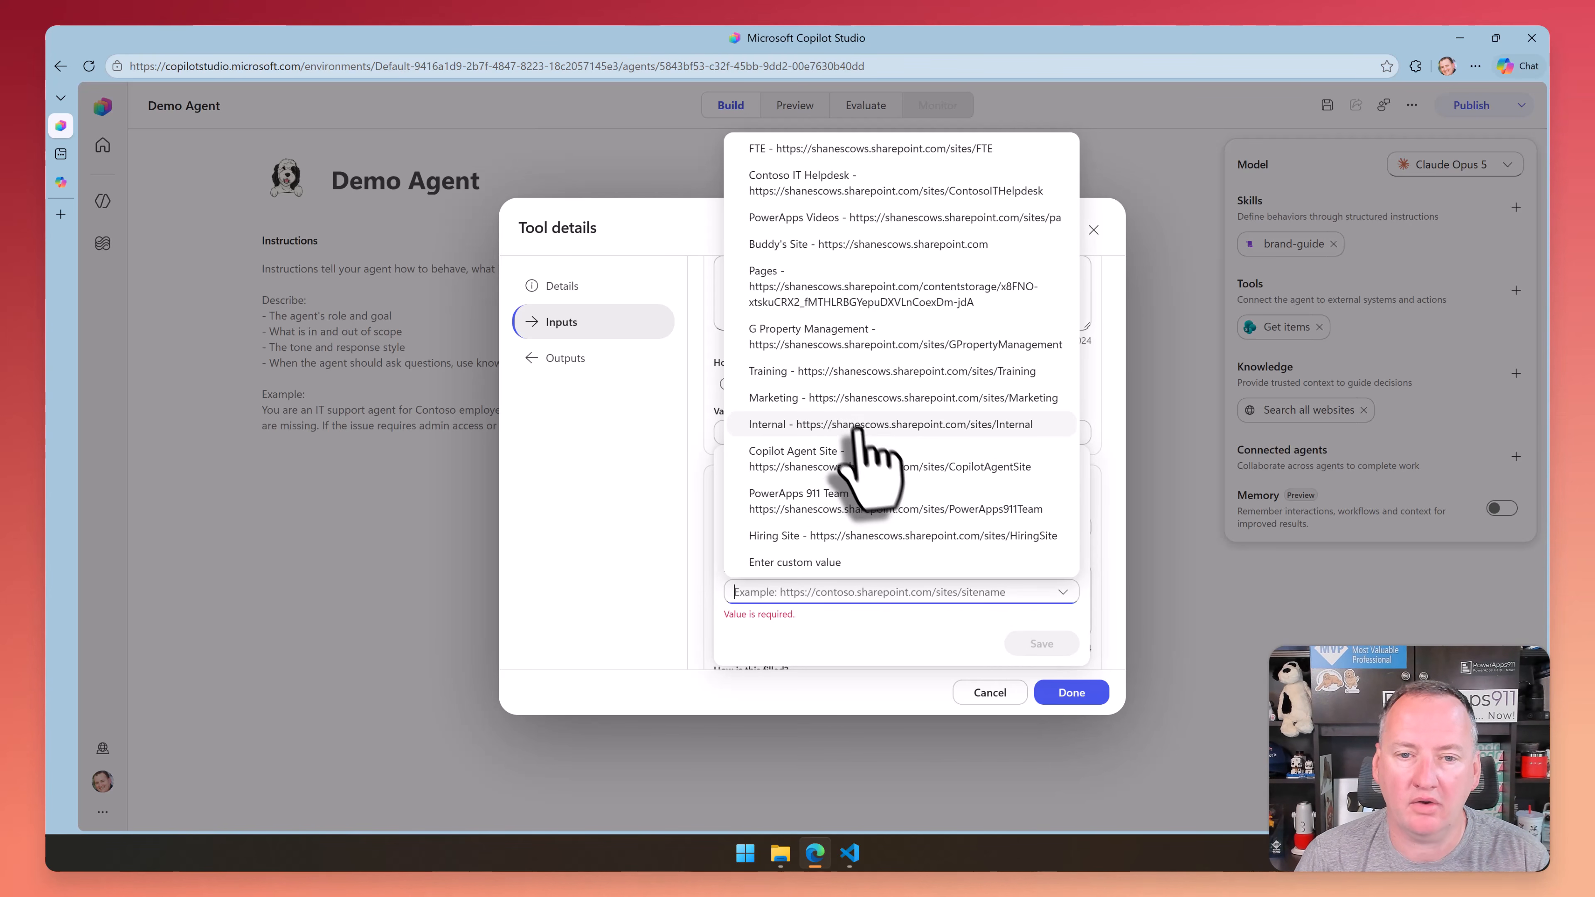
left_click(878, 218)
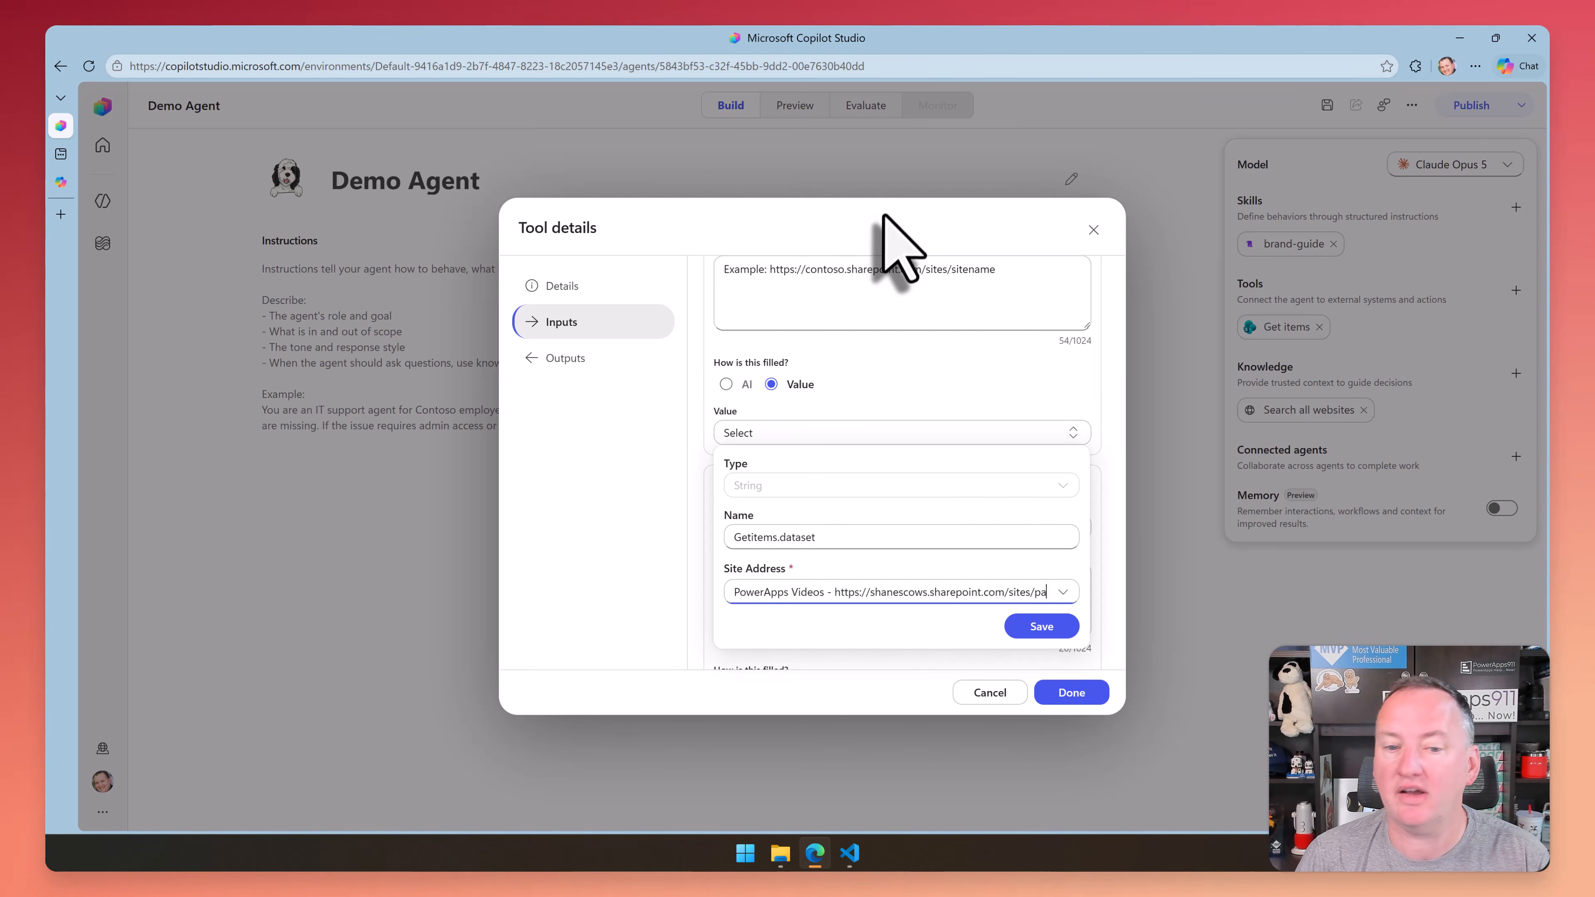
left_click(1041, 627)
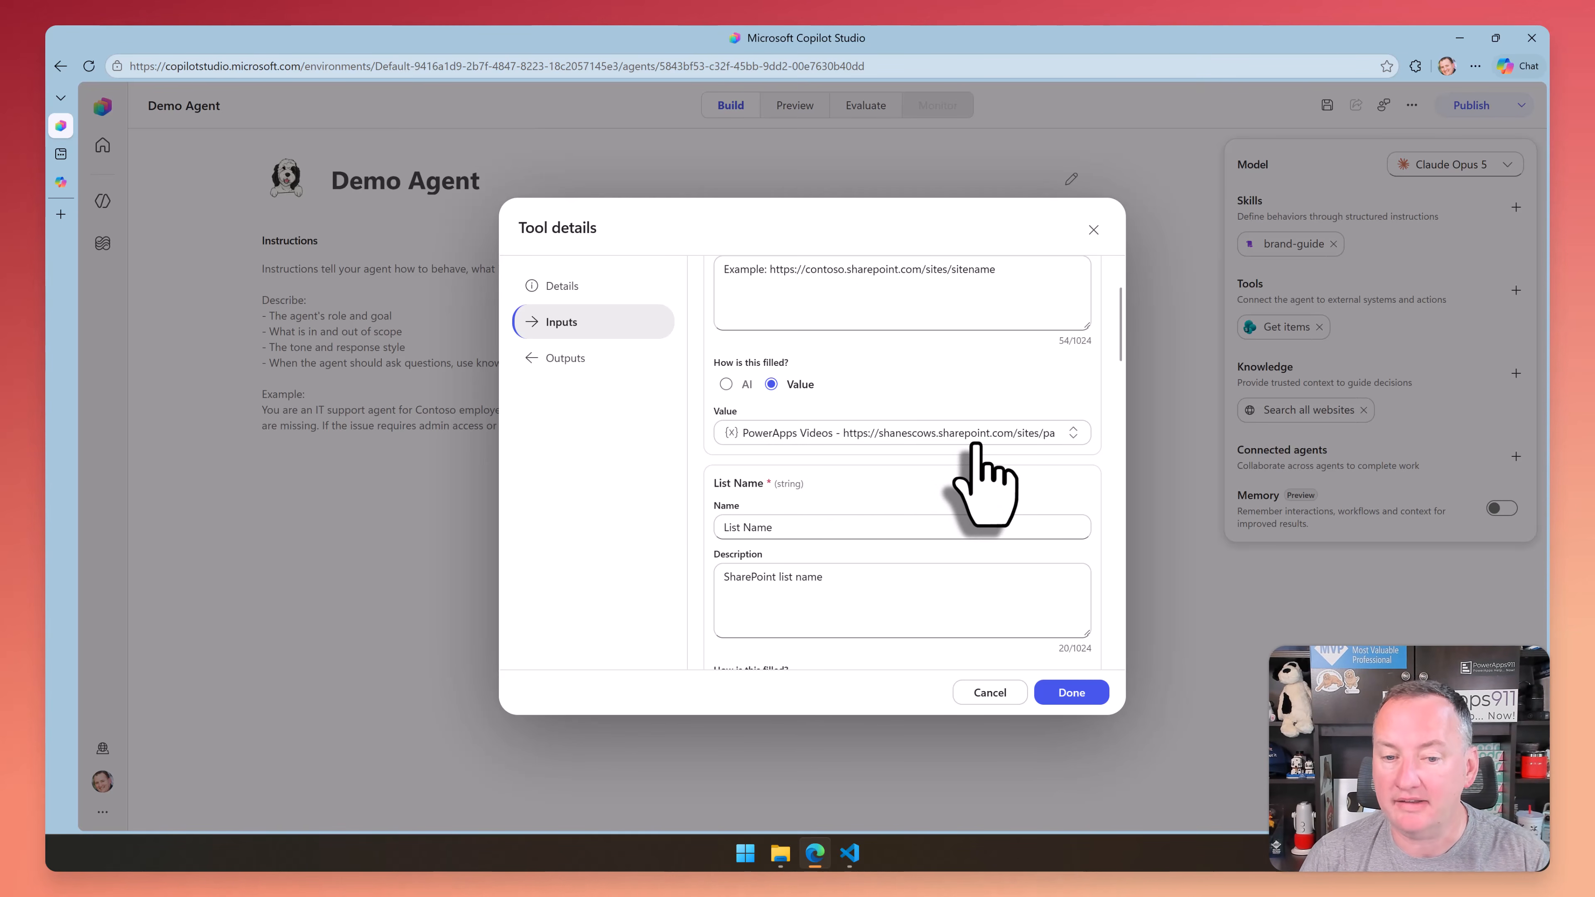
Set the tool's List Name input to a new fixed value, the Employees list, and save that variable
scroll(925, 517, "down", 1)
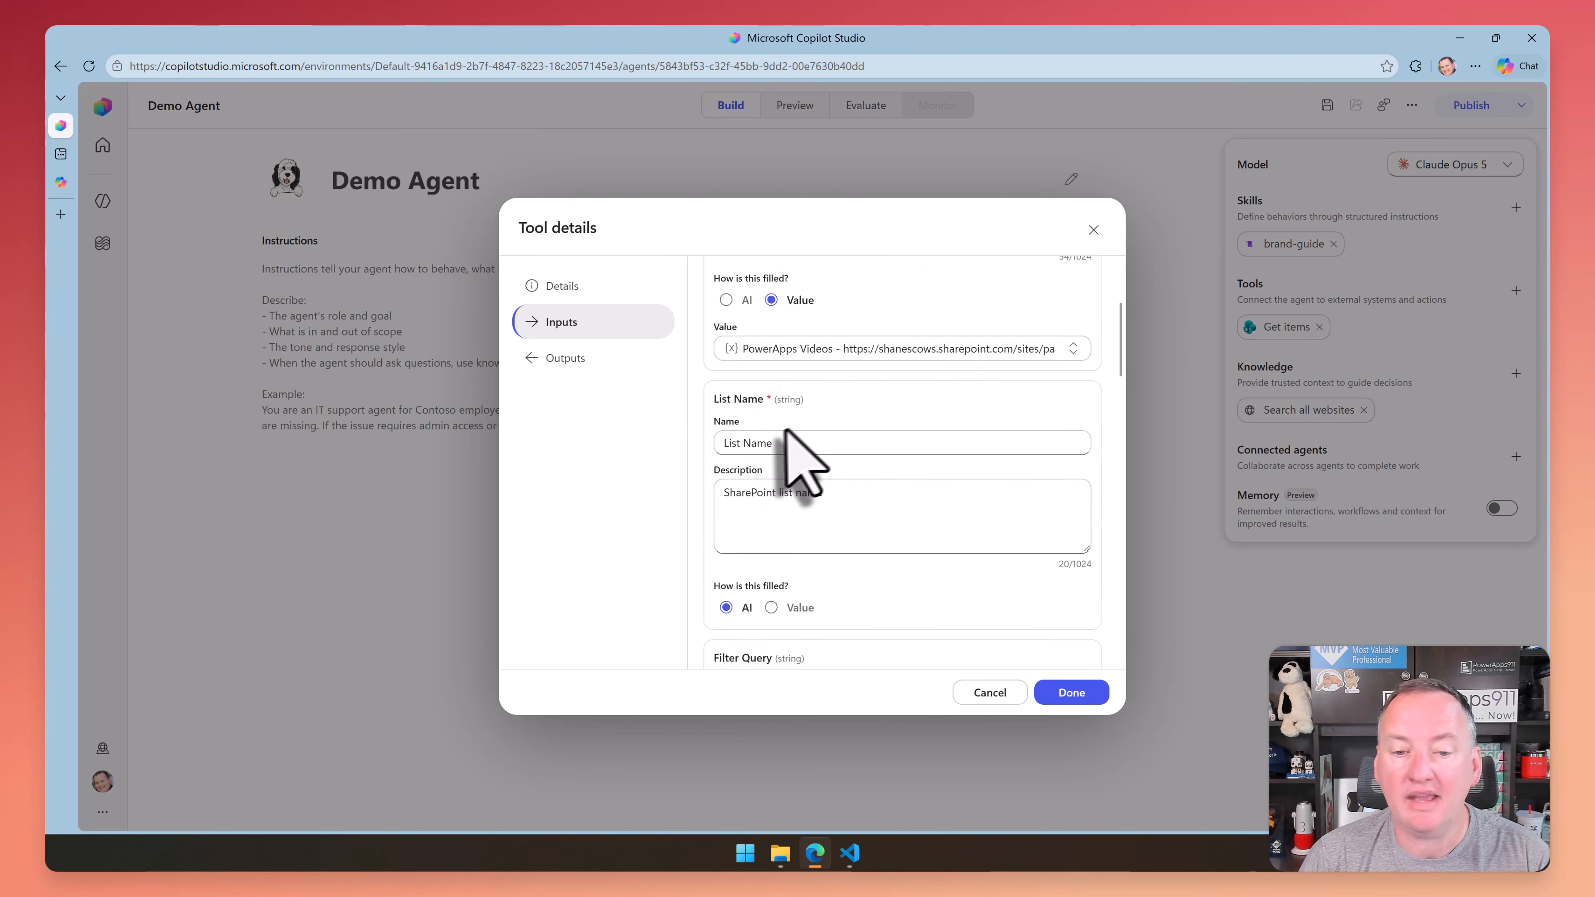
scroll(804, 465, "down", 1)
left_click(771, 535)
scroll(901, 559, "down", 1)
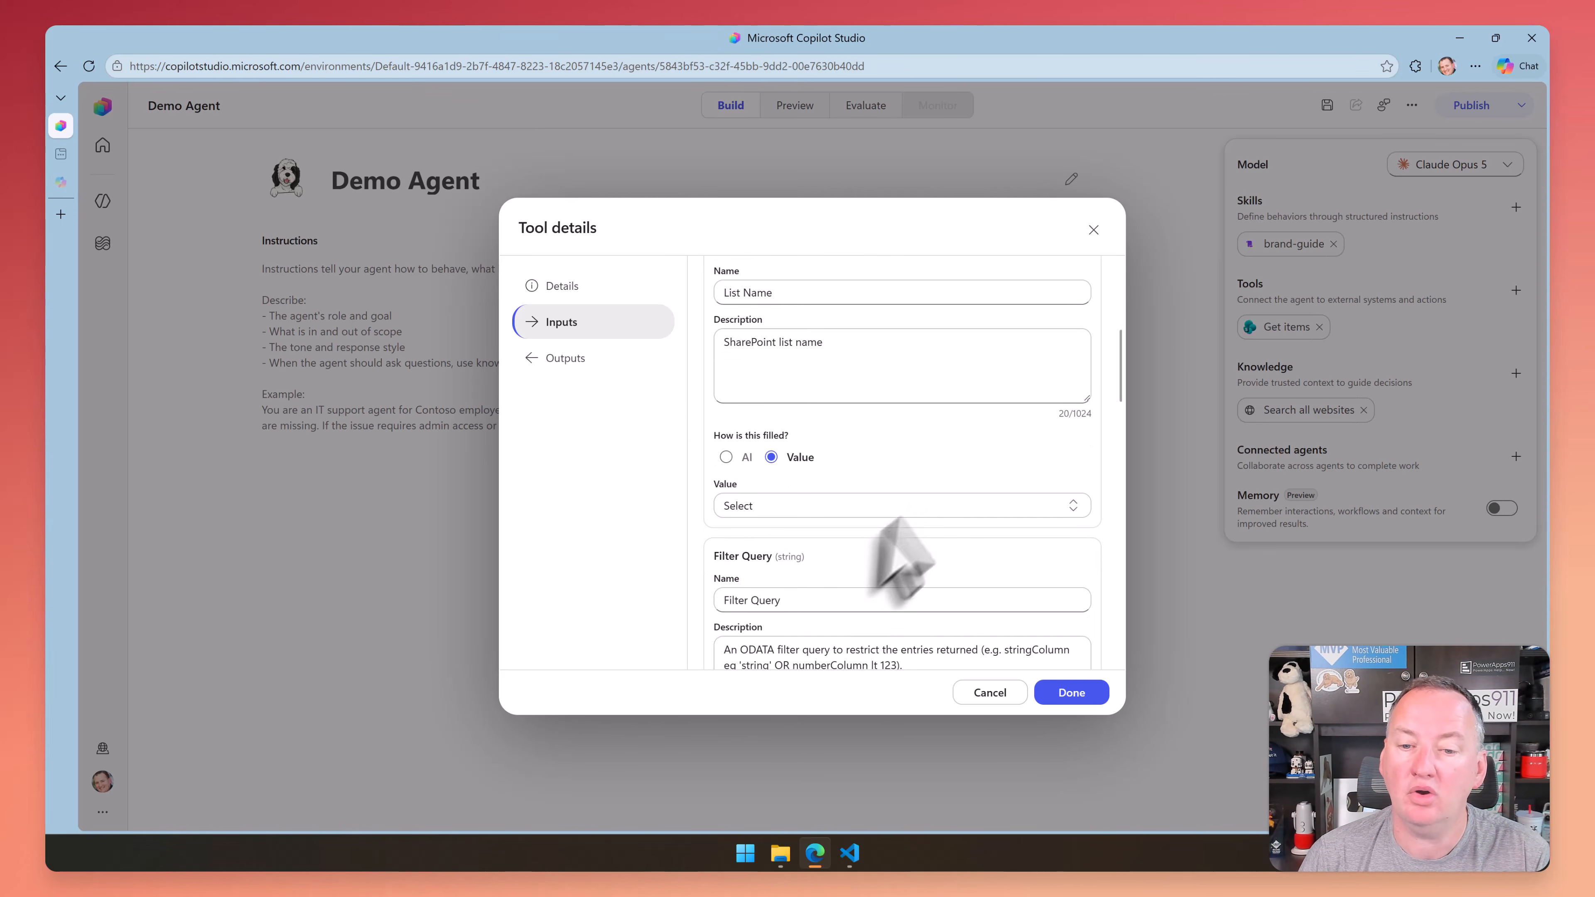
left_click(867, 506)
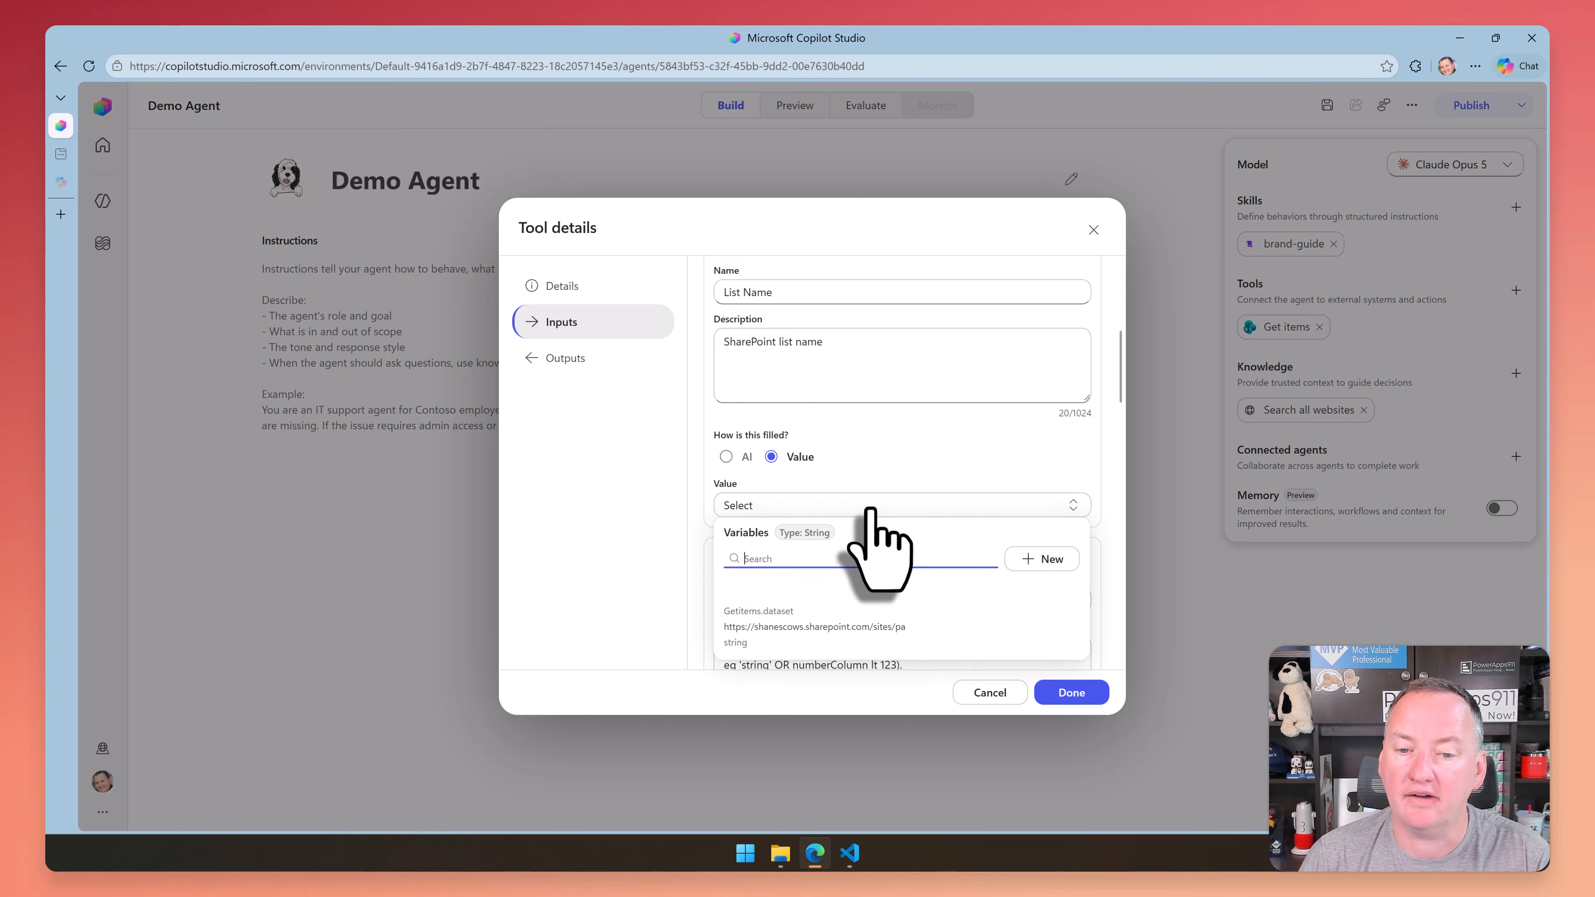
left_click(1057, 561)
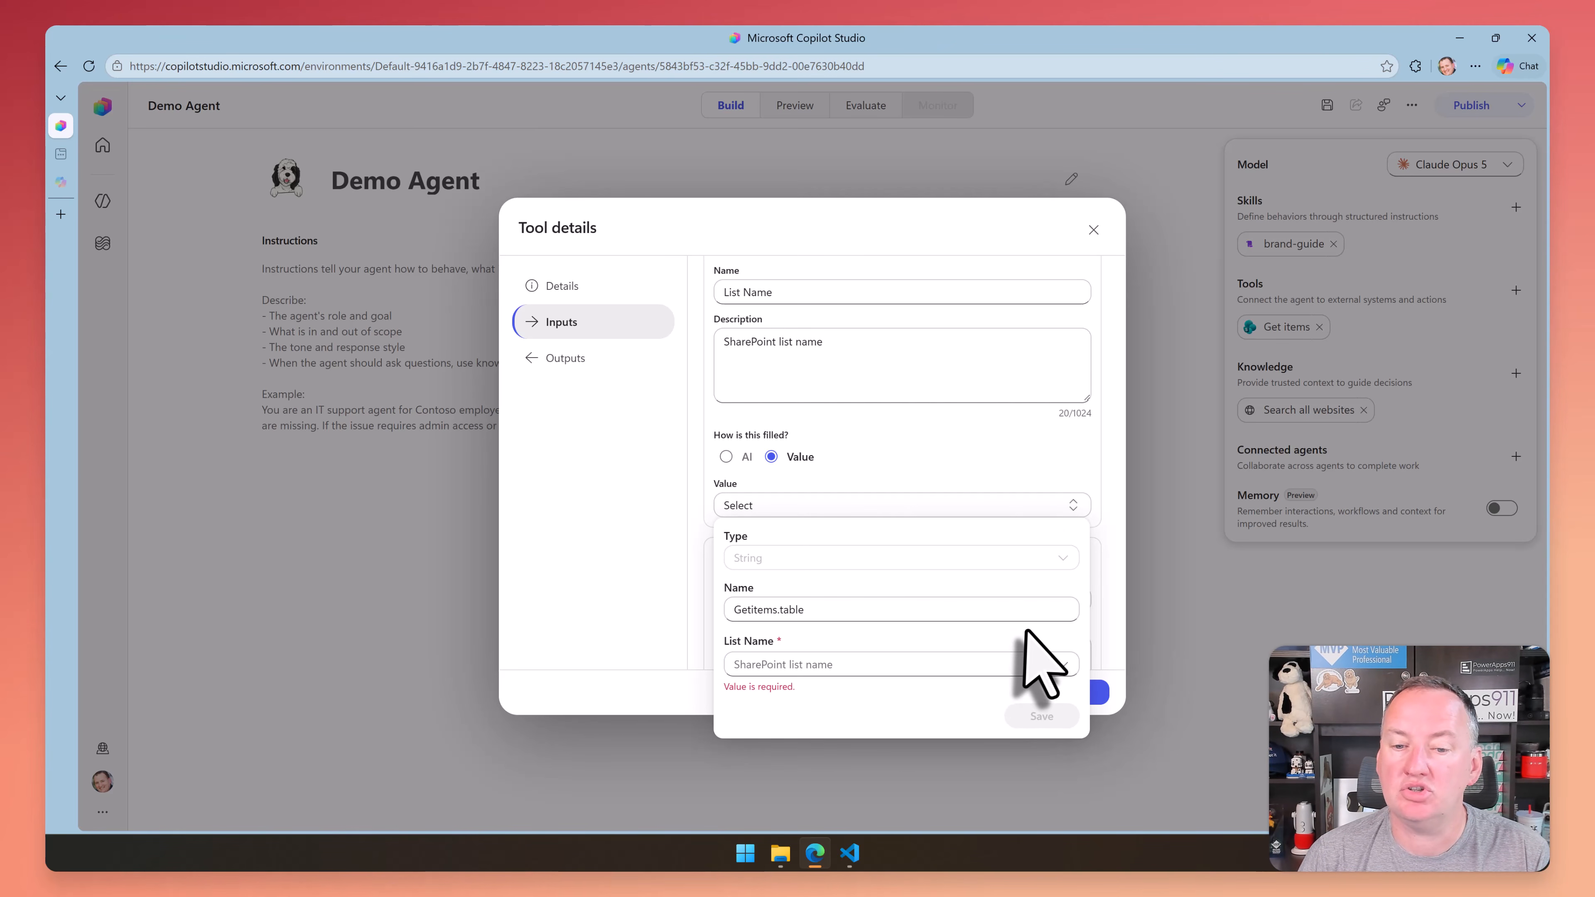
left_click(998, 664)
scroll(1193, 447, "down", 3)
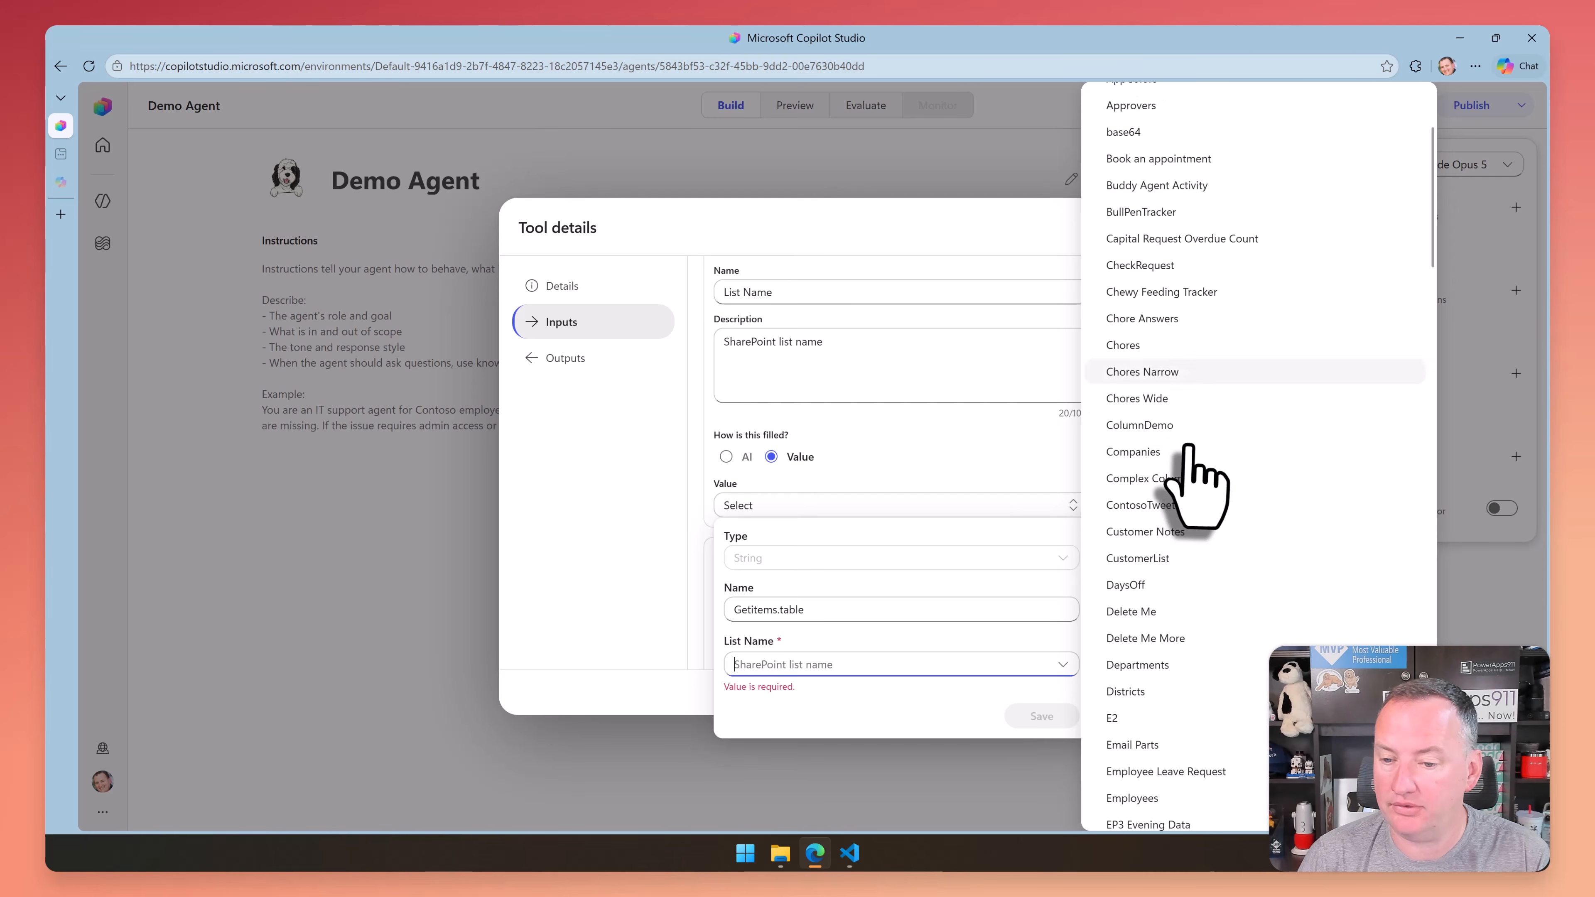
scroll(1189, 447, "down", 4)
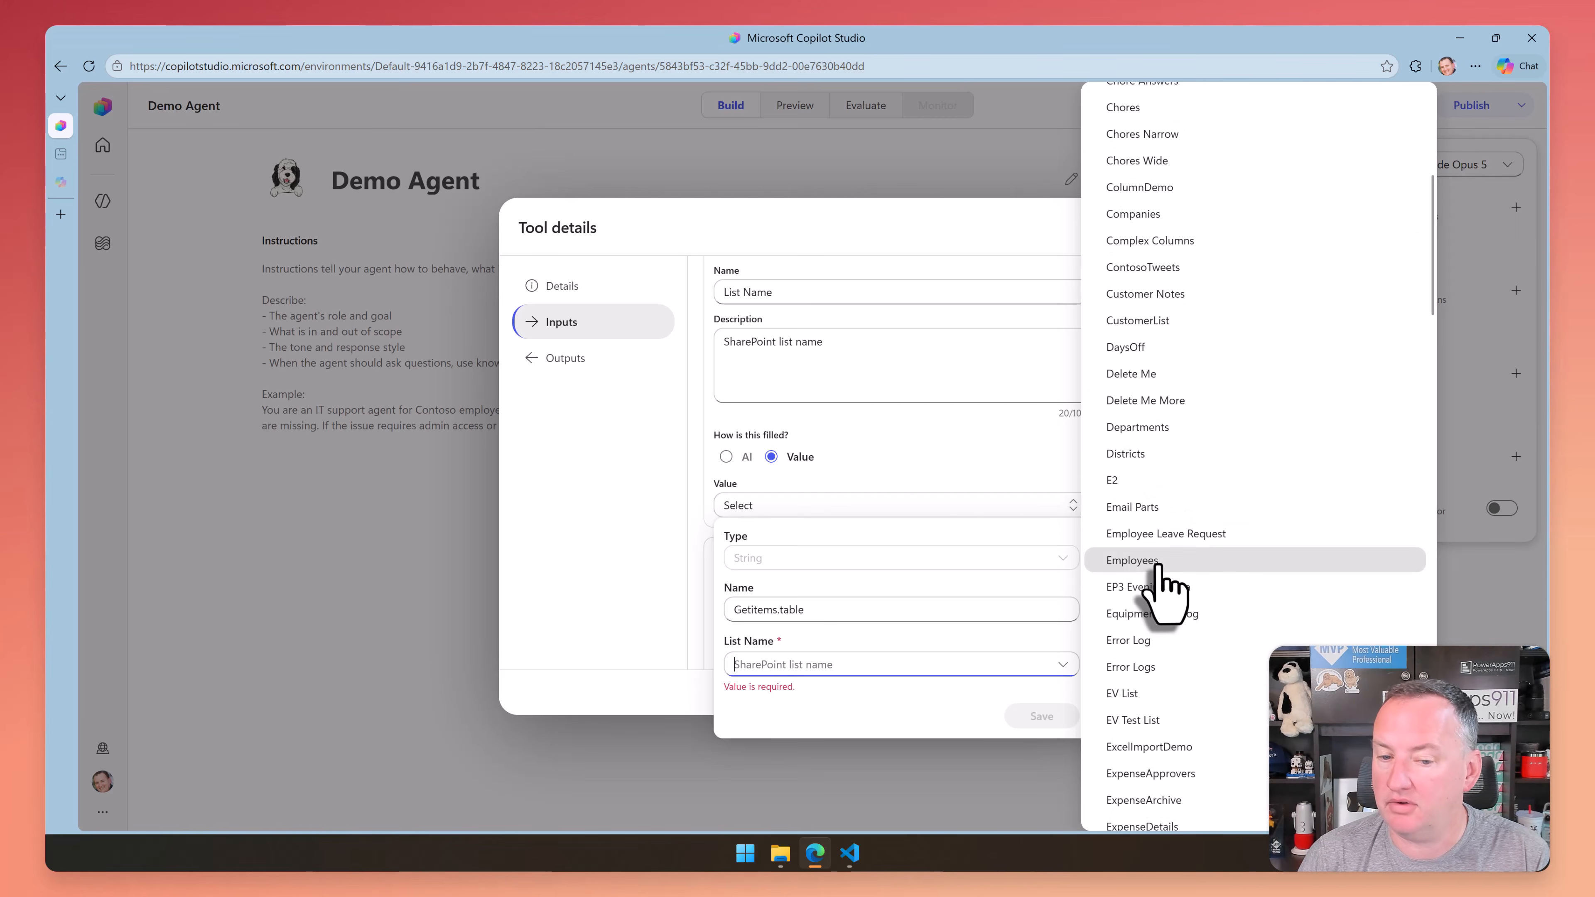
left_click(1158, 565)
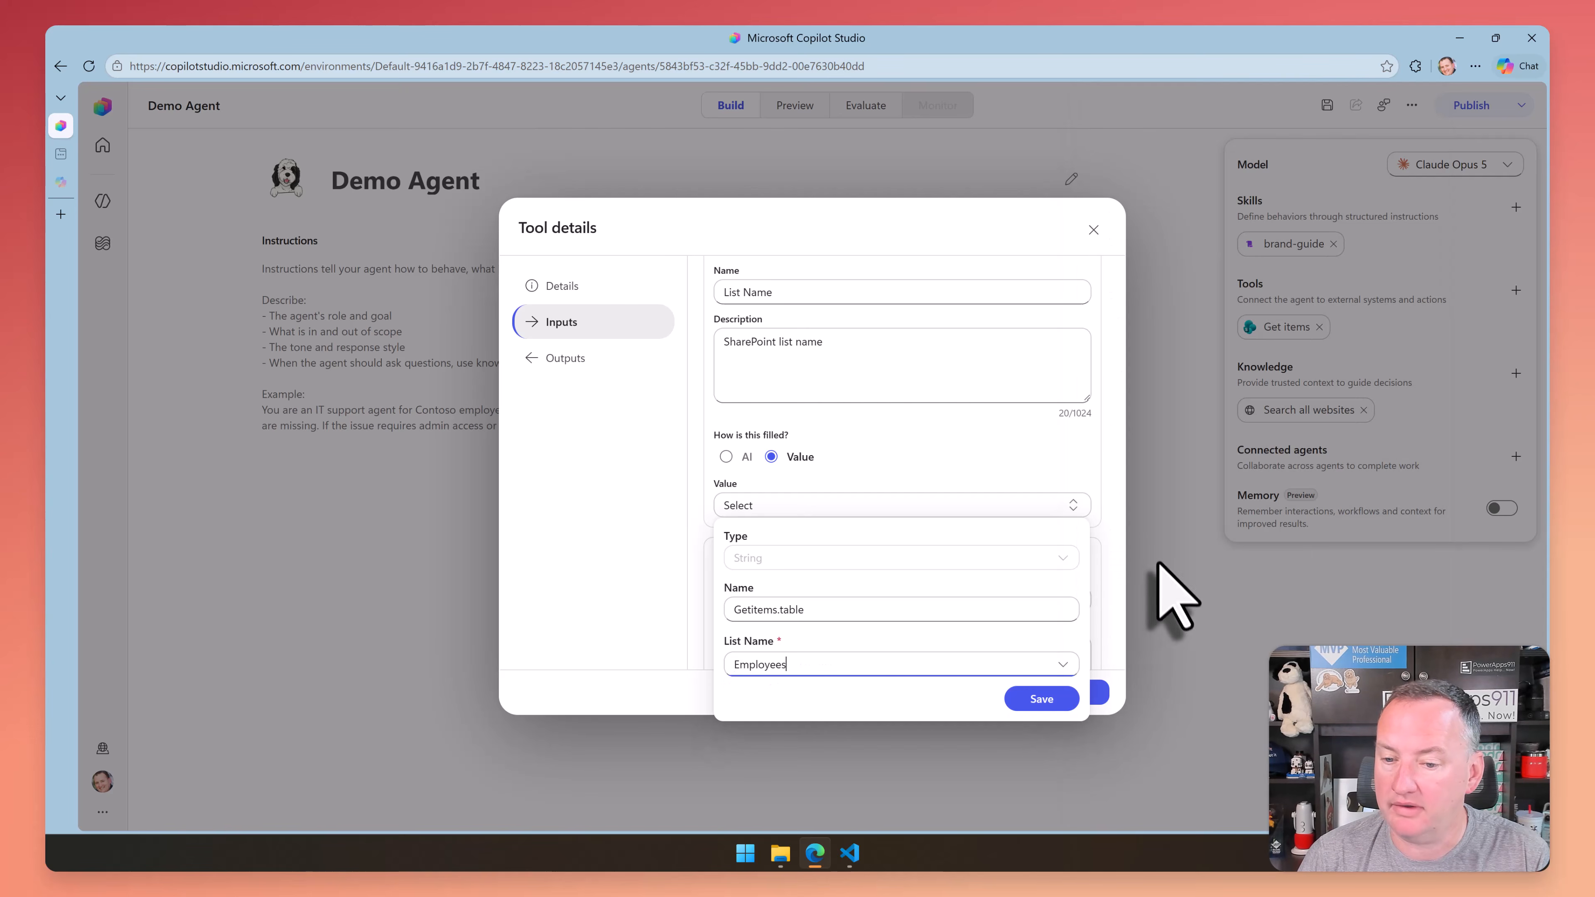
left_click(1031, 701)
Examine the remaining Get items inputs, especially the Filter Query description and how each input is filled
scroll(898, 496, "down", 3)
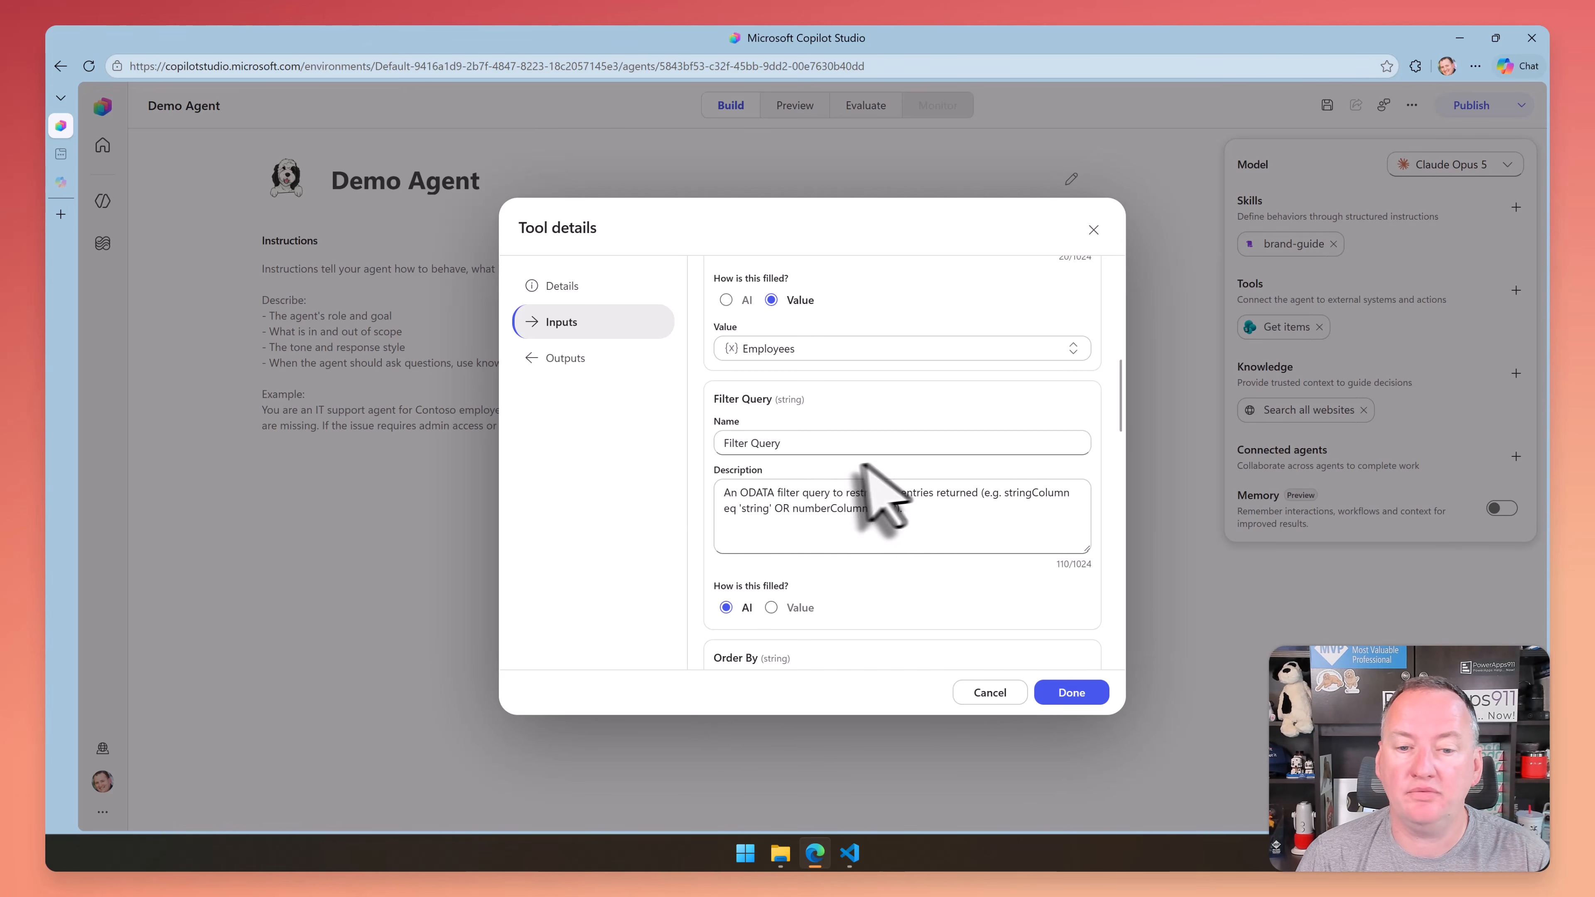
scroll(842, 450, "down", 2)
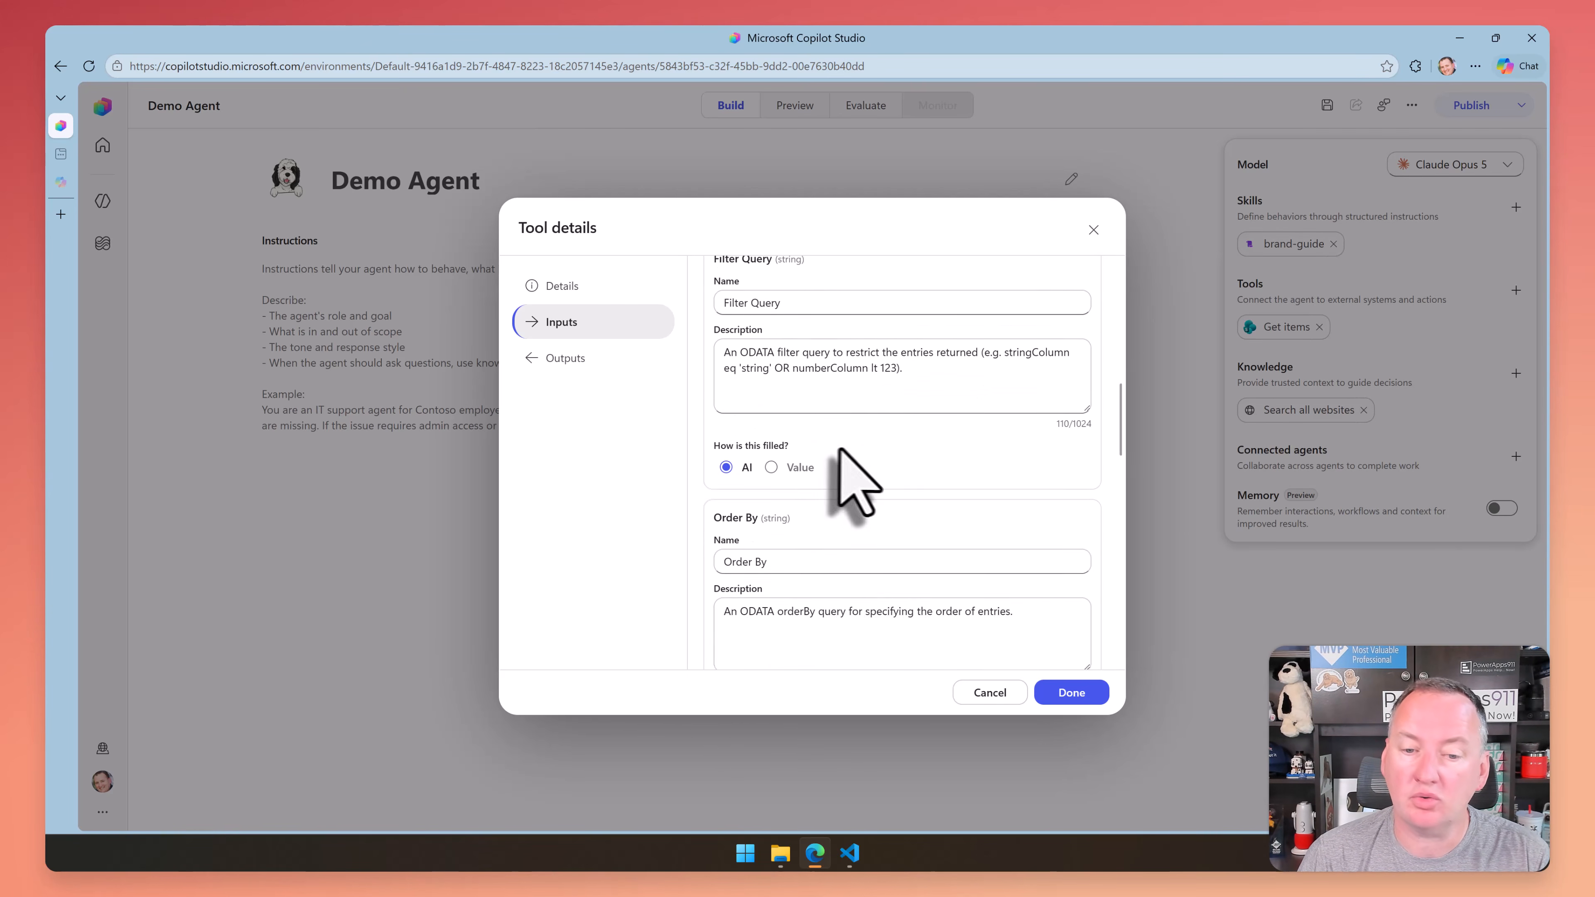
scroll(840, 450, "down", 5)
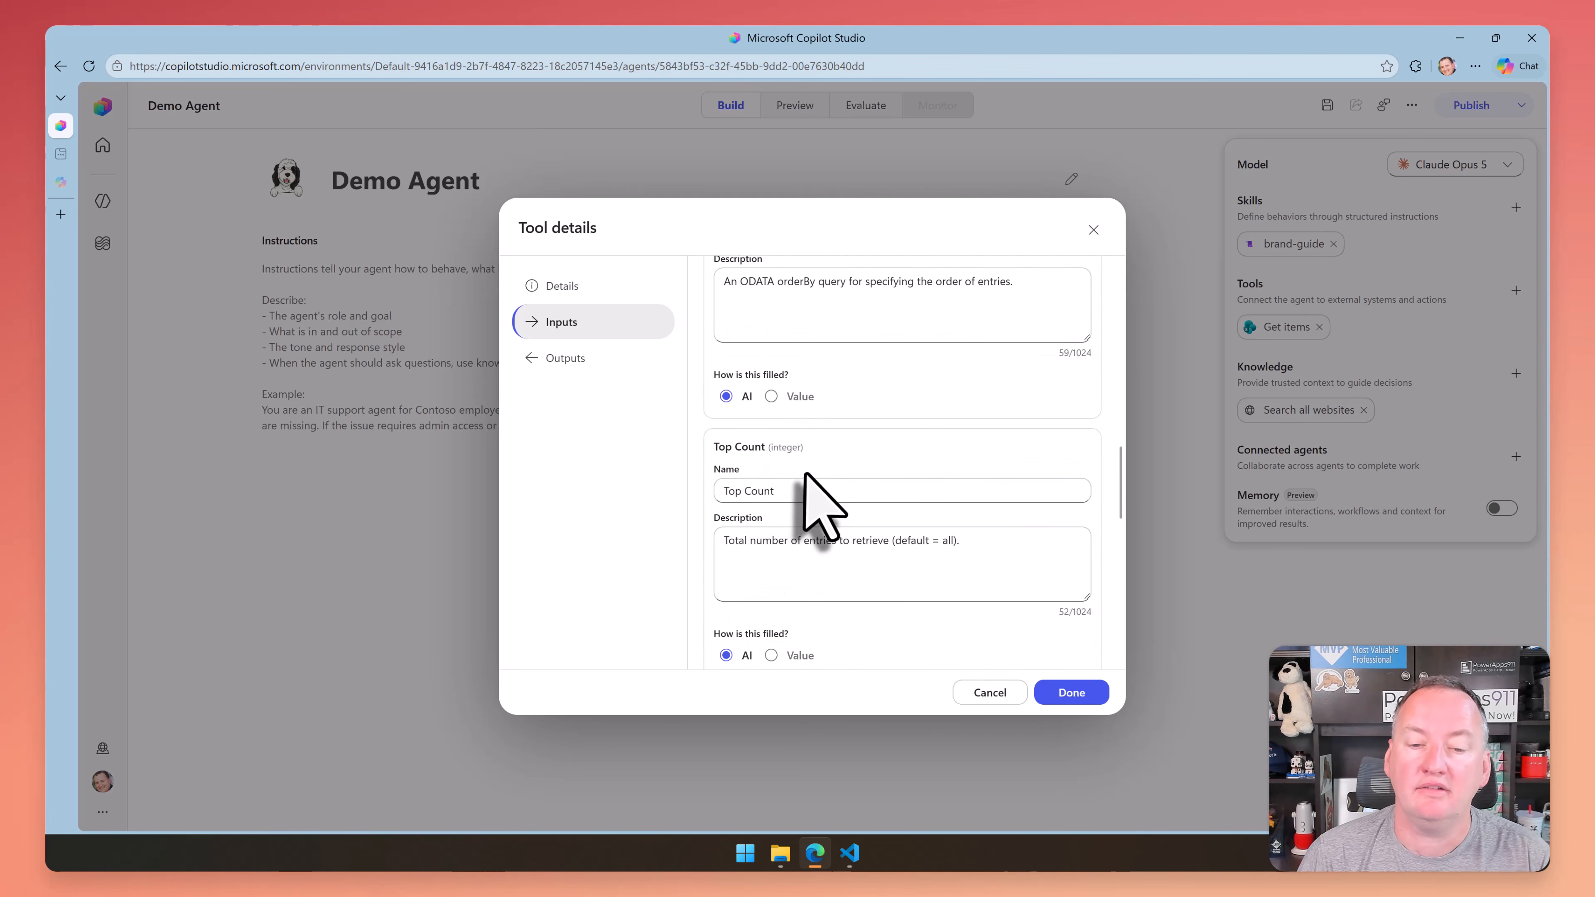
scroll(806, 472, "down", 7)
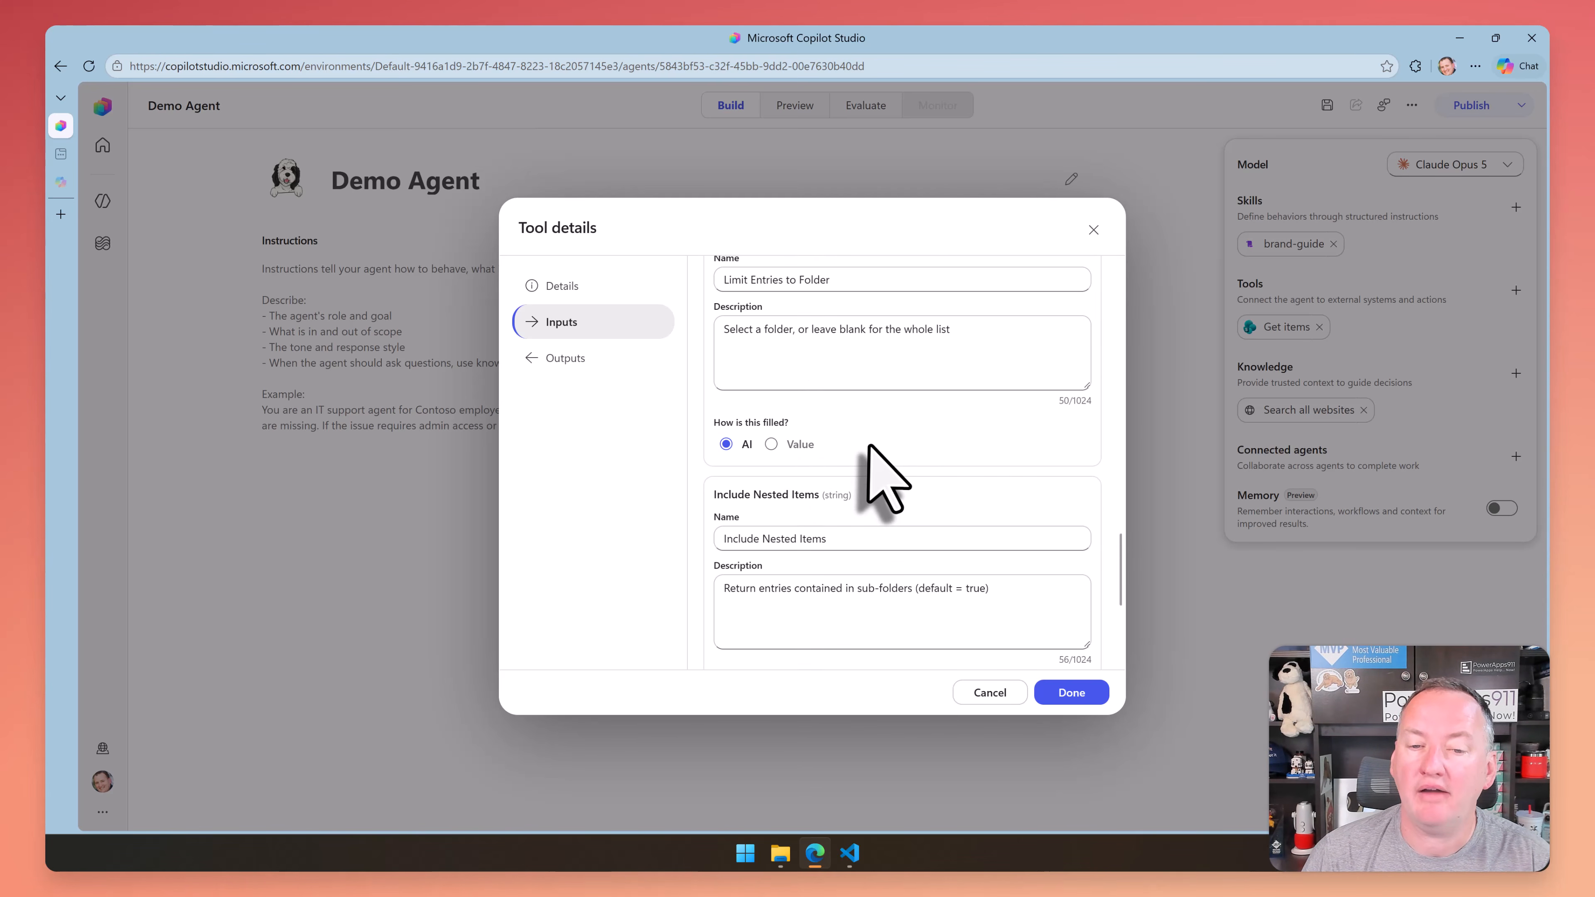
scroll(892, 421, "down", 1)
scroll(895, 419, "up", 1)
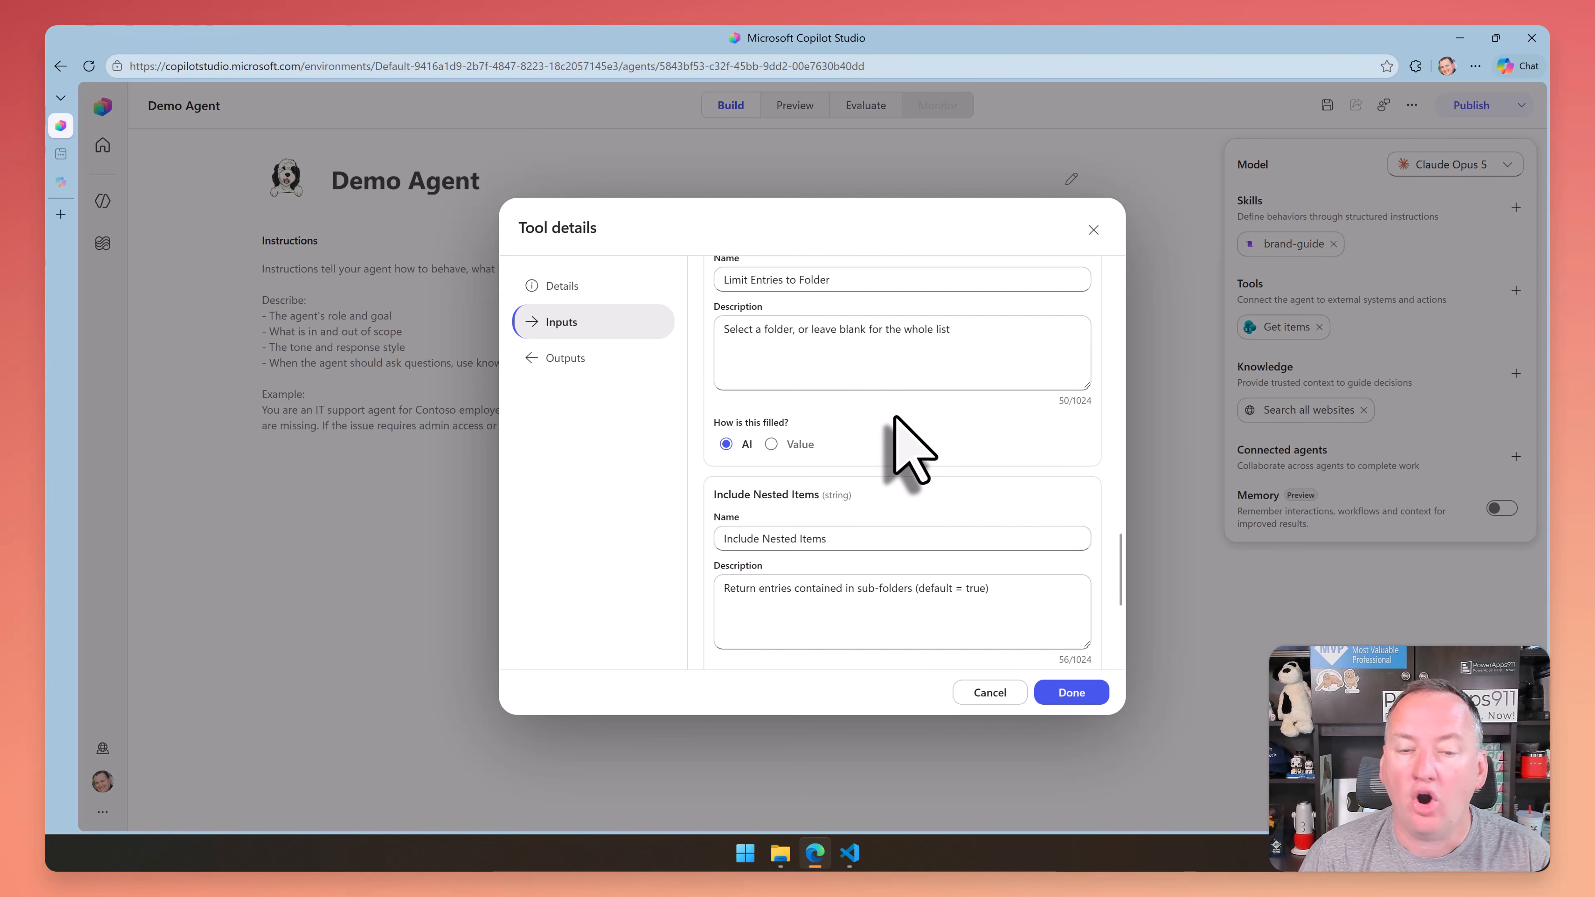
scroll(905, 440, "up", 10)
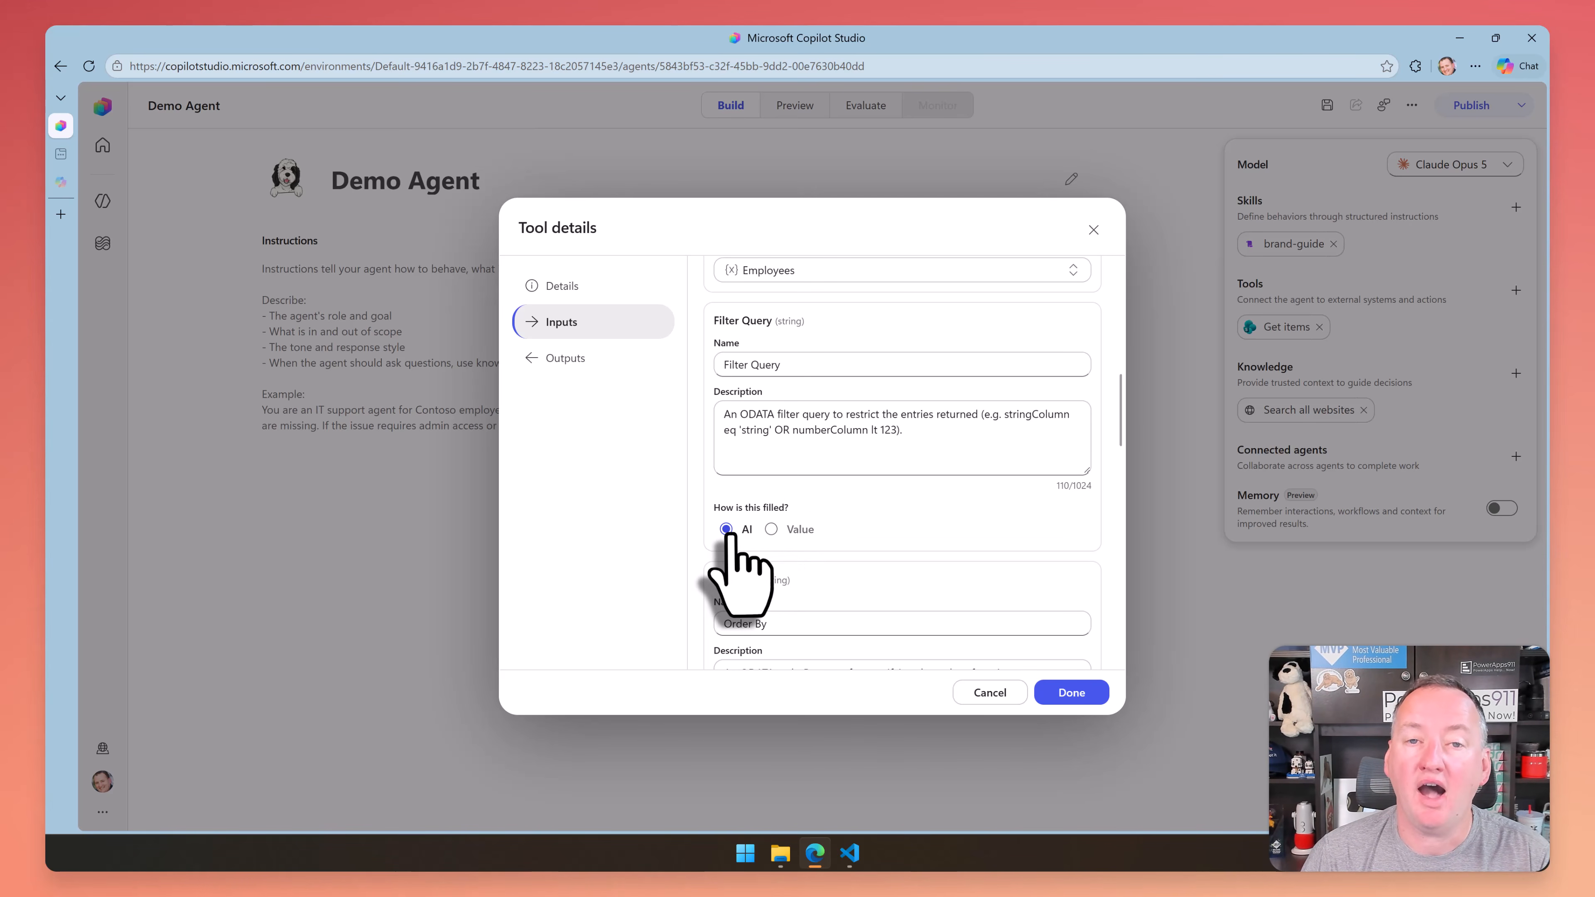
scroll(816, 528, "down", 4)
scroll(754, 513, "up", 5)
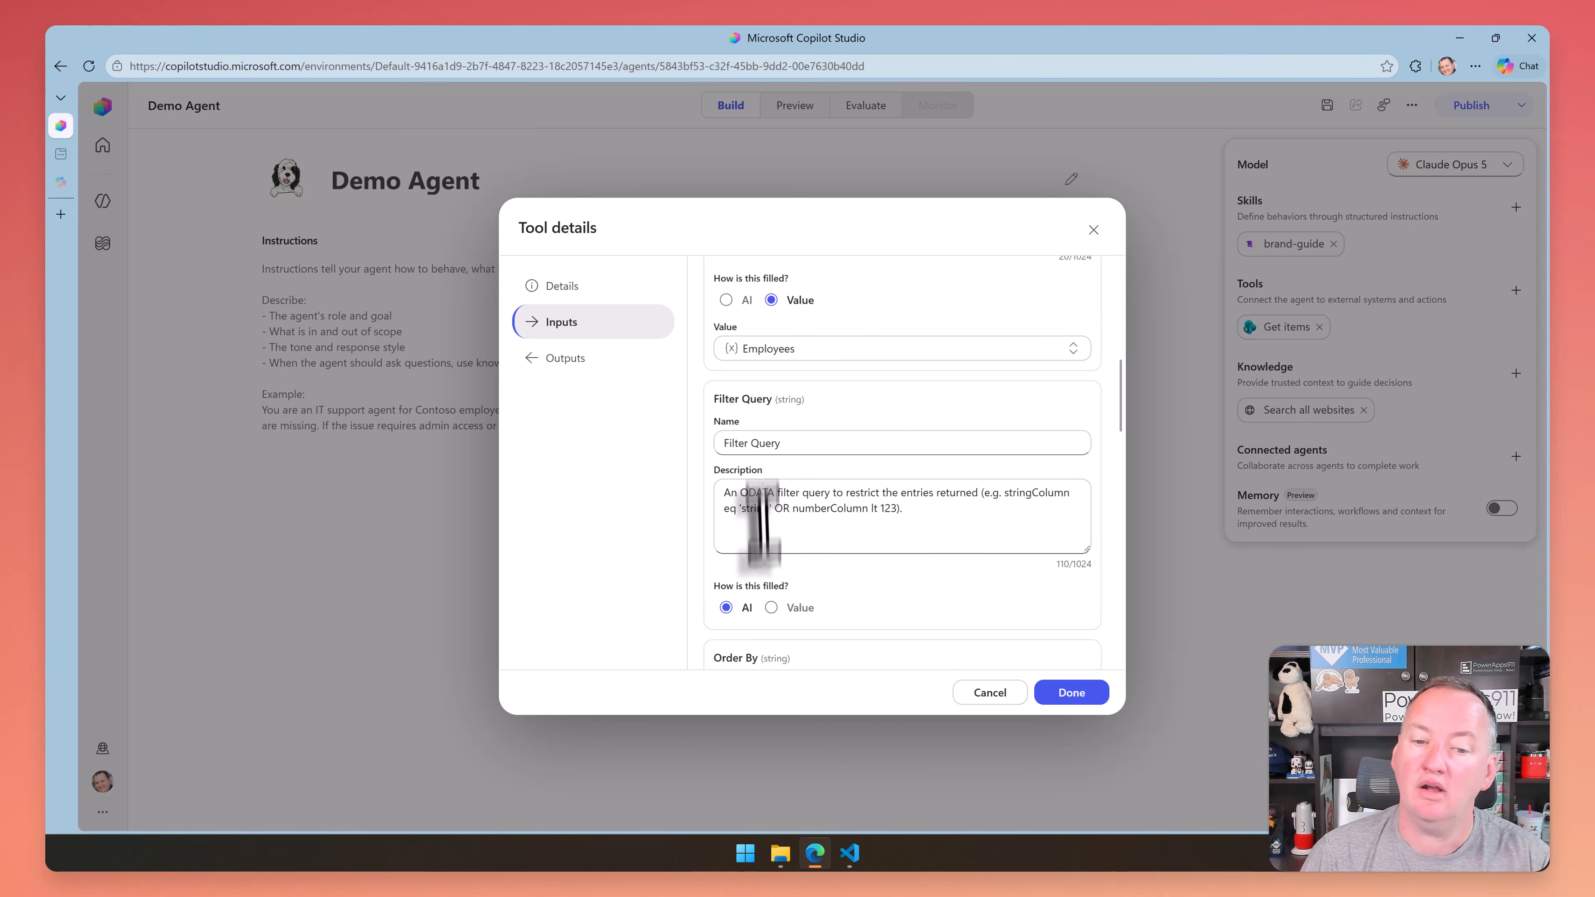
triple_click(933, 510)
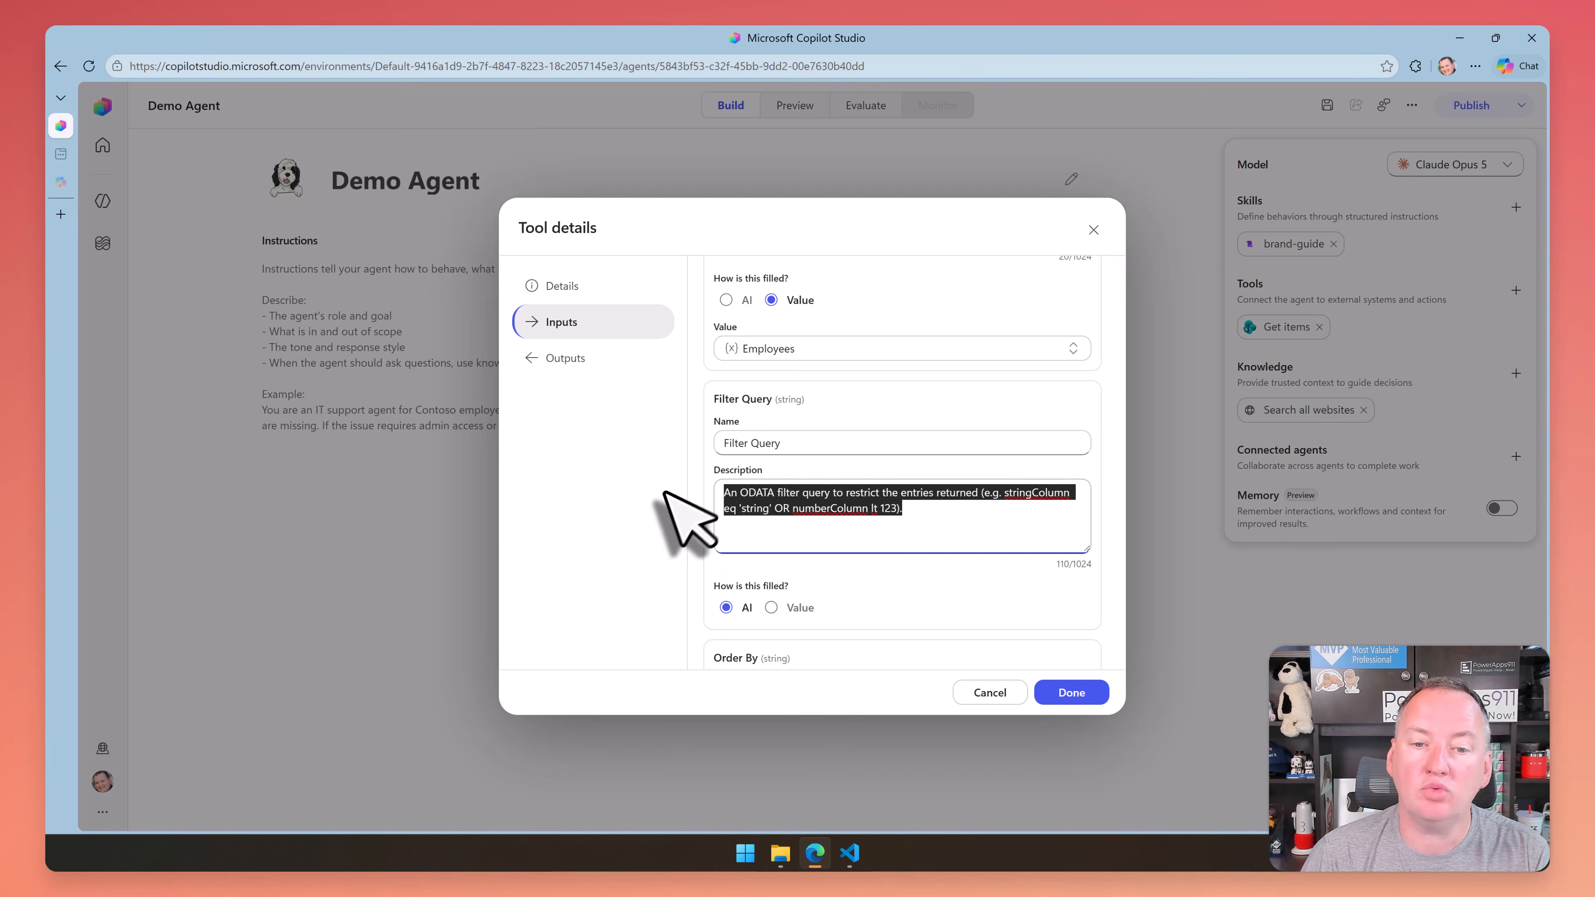
left_click(1001, 540)
scroll(962, 492, "up", 4)
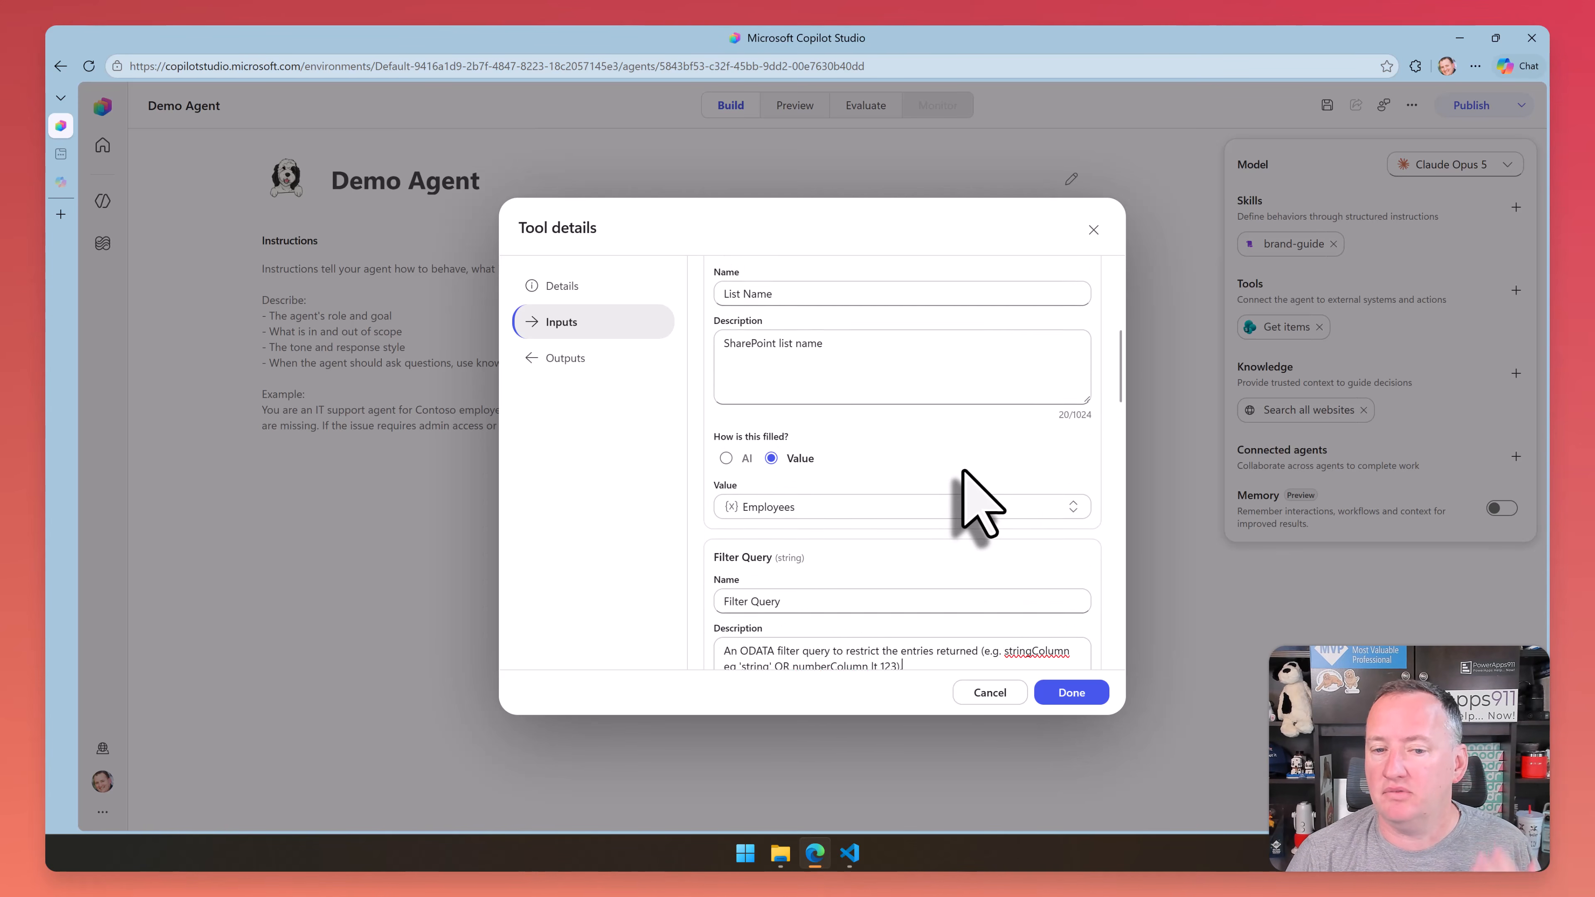
scroll(945, 465, "down", 4)
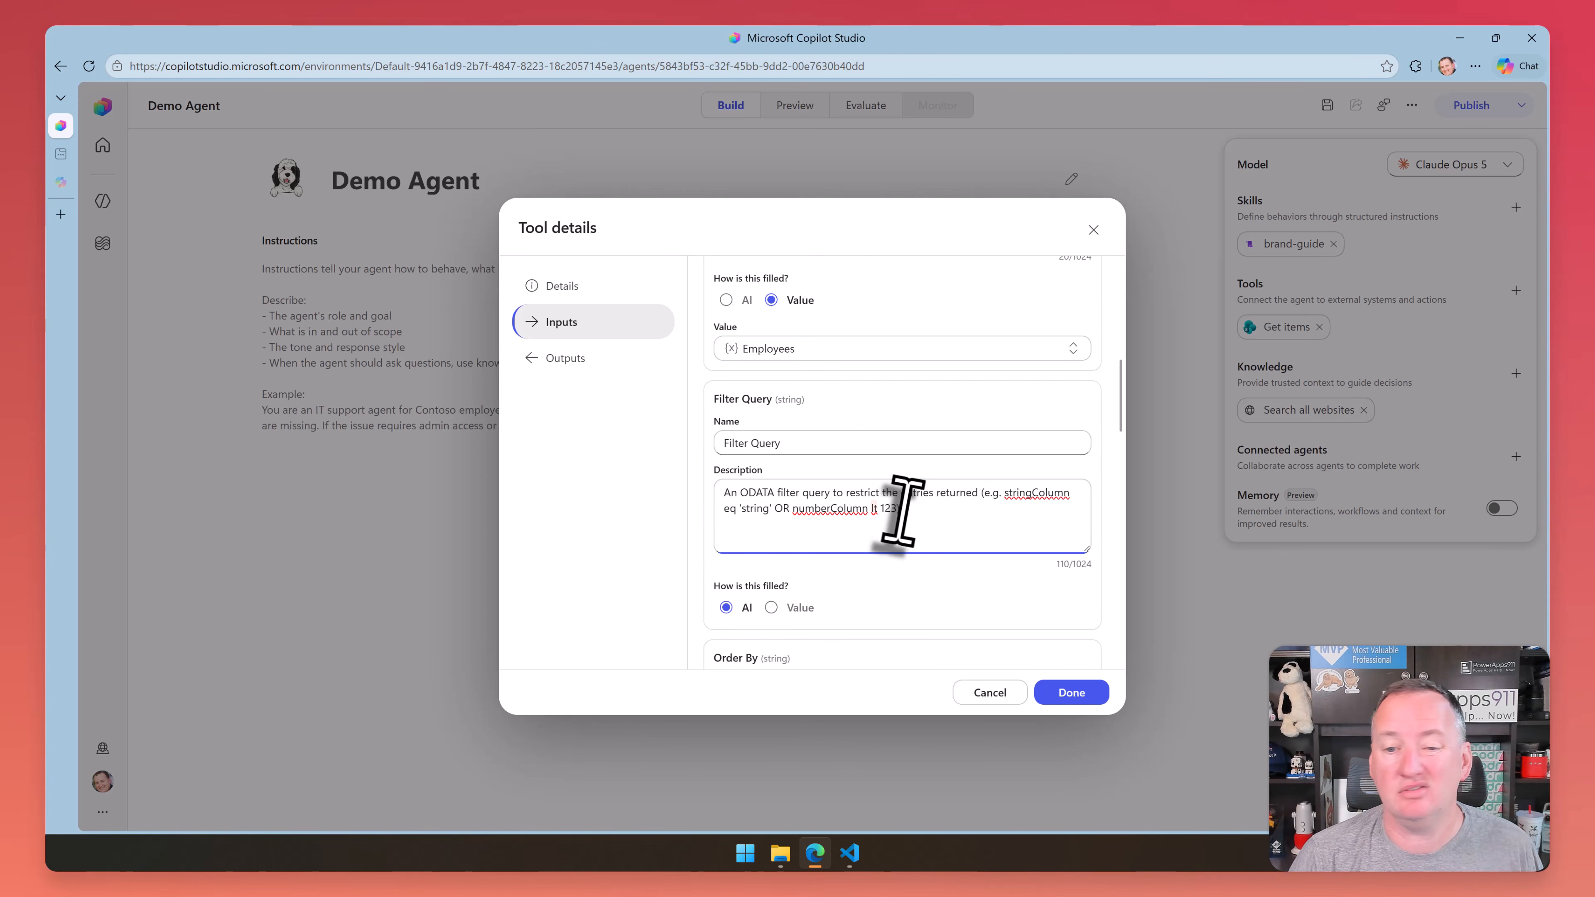
scroll(941, 509, "down", 1)
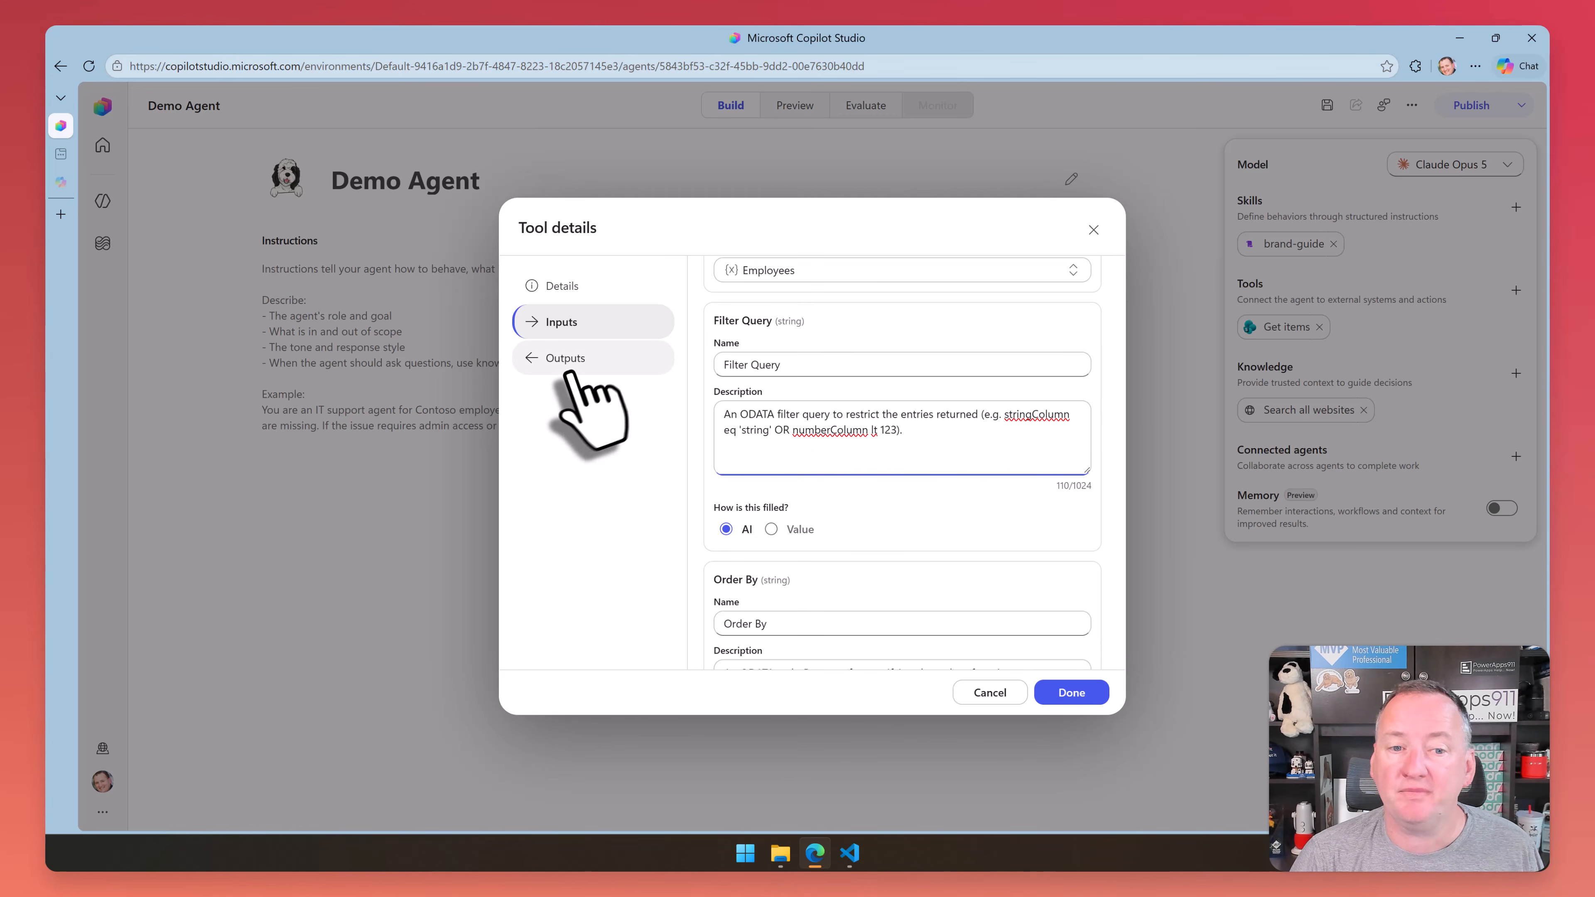
Check the Get items tool's outputs and accept the tool configuration
left_click(577, 359)
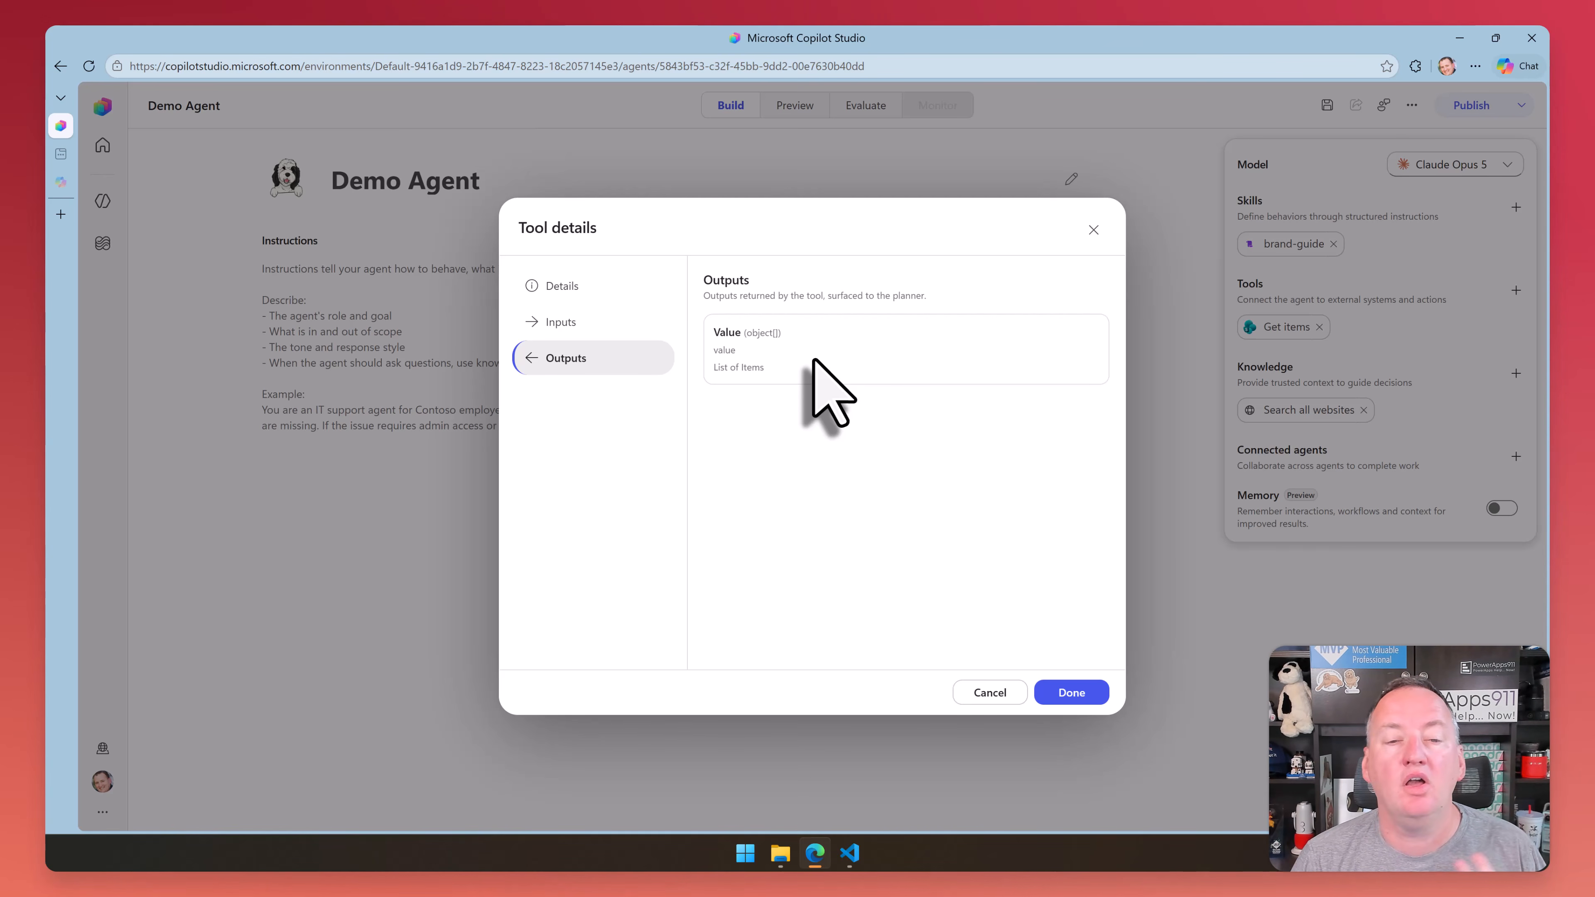
left_click(1068, 693)
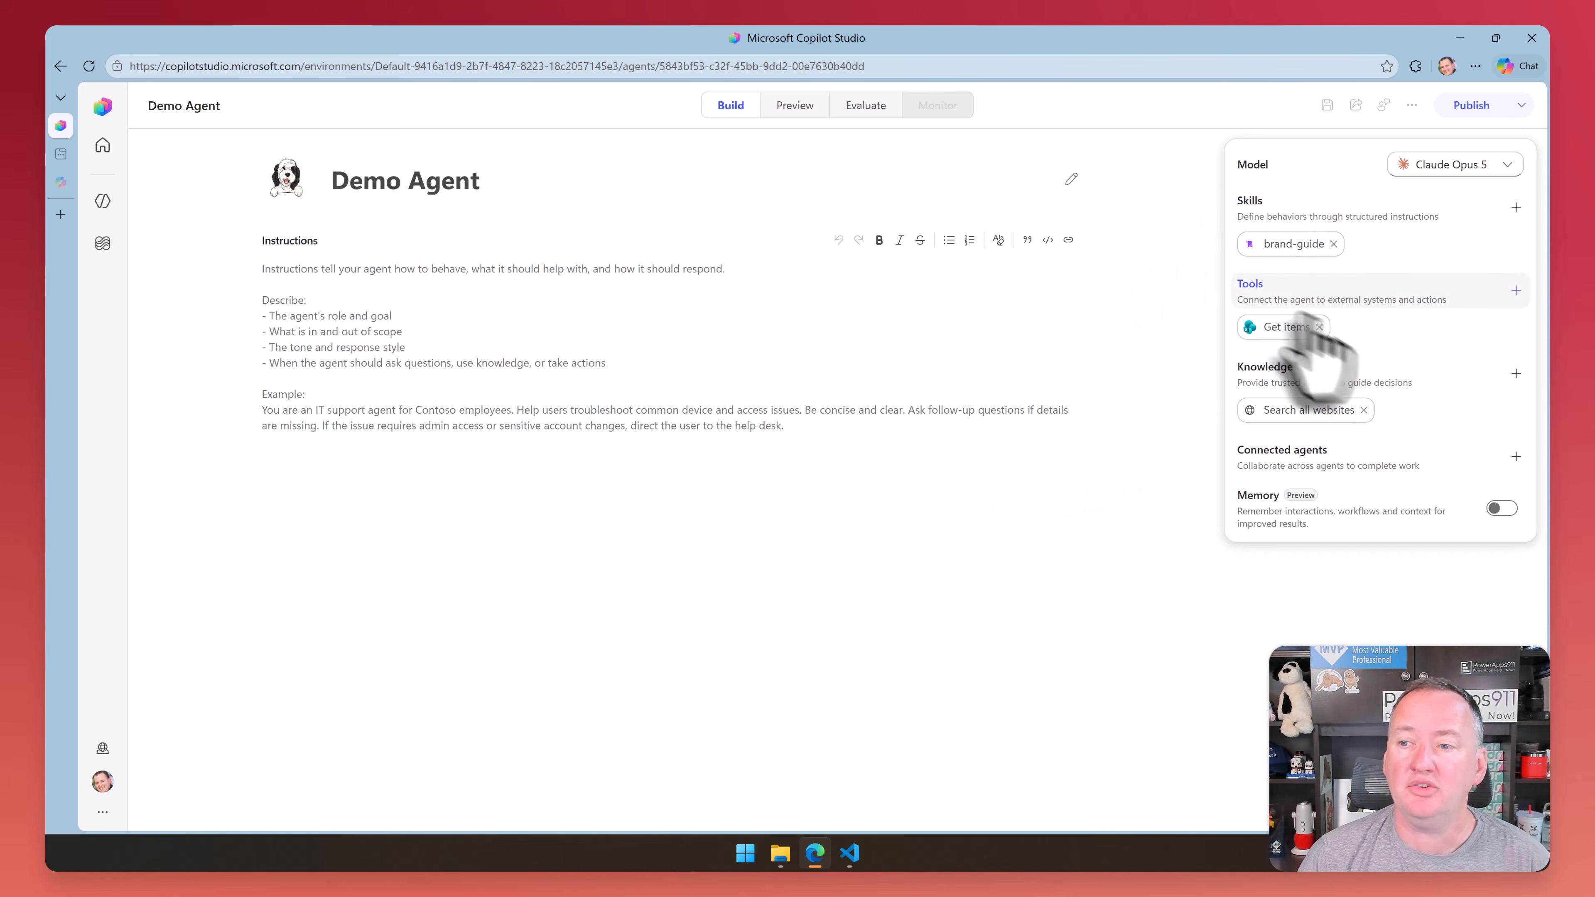
Browse the MCP servers and single actions offered by the Office 365 Outlook connector, and close without adding a tool
left_click(1517, 290)
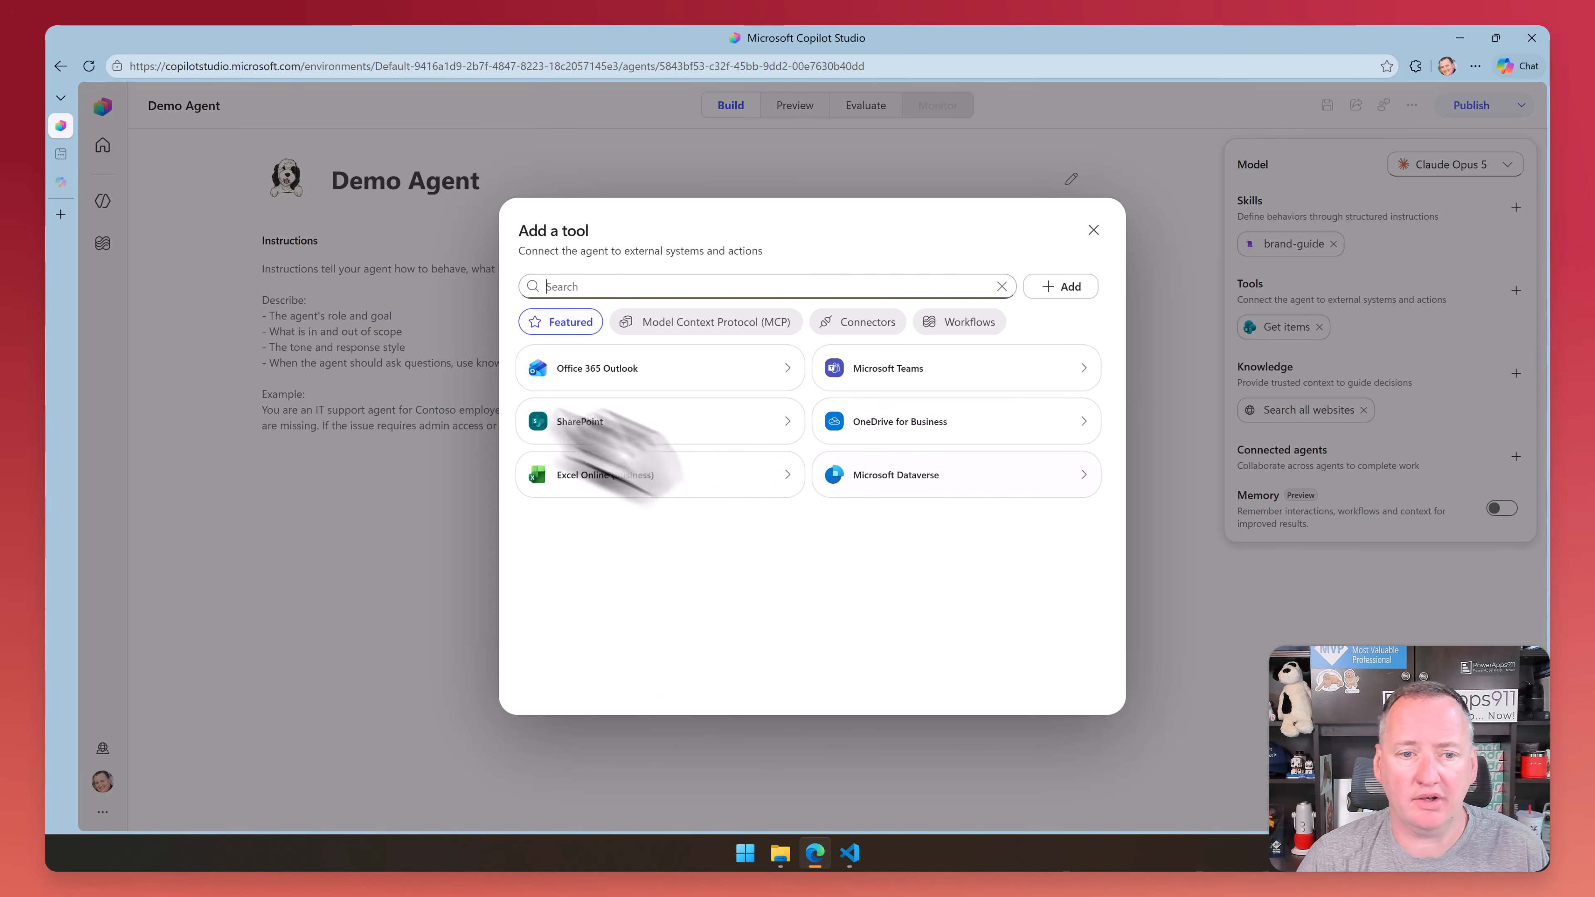
left_click(693, 367)
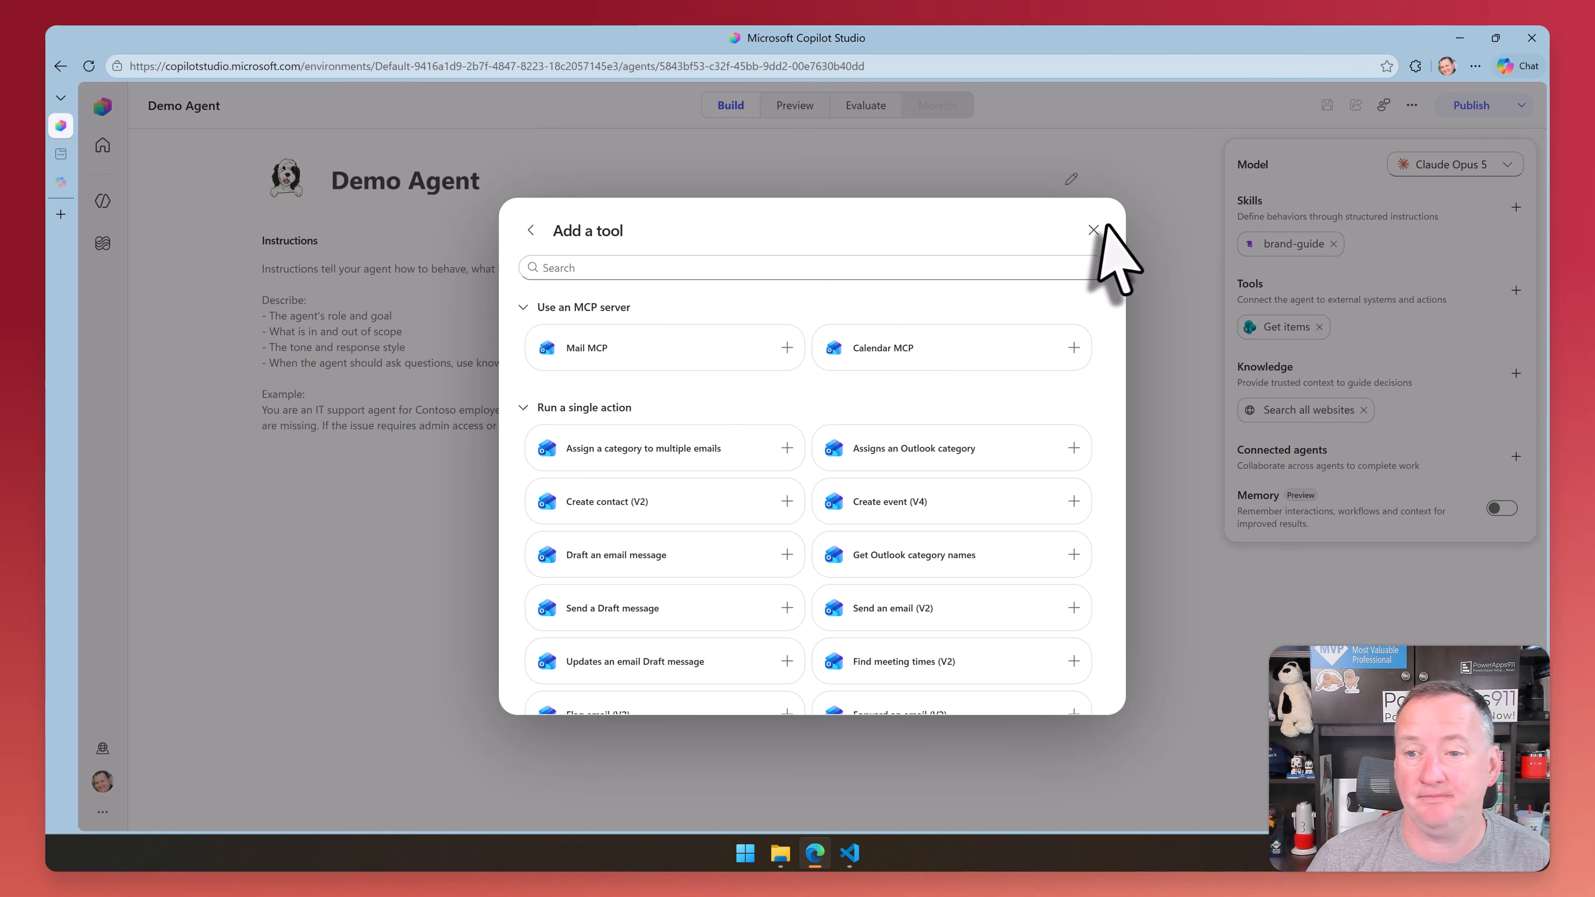
left_click(1093, 230)
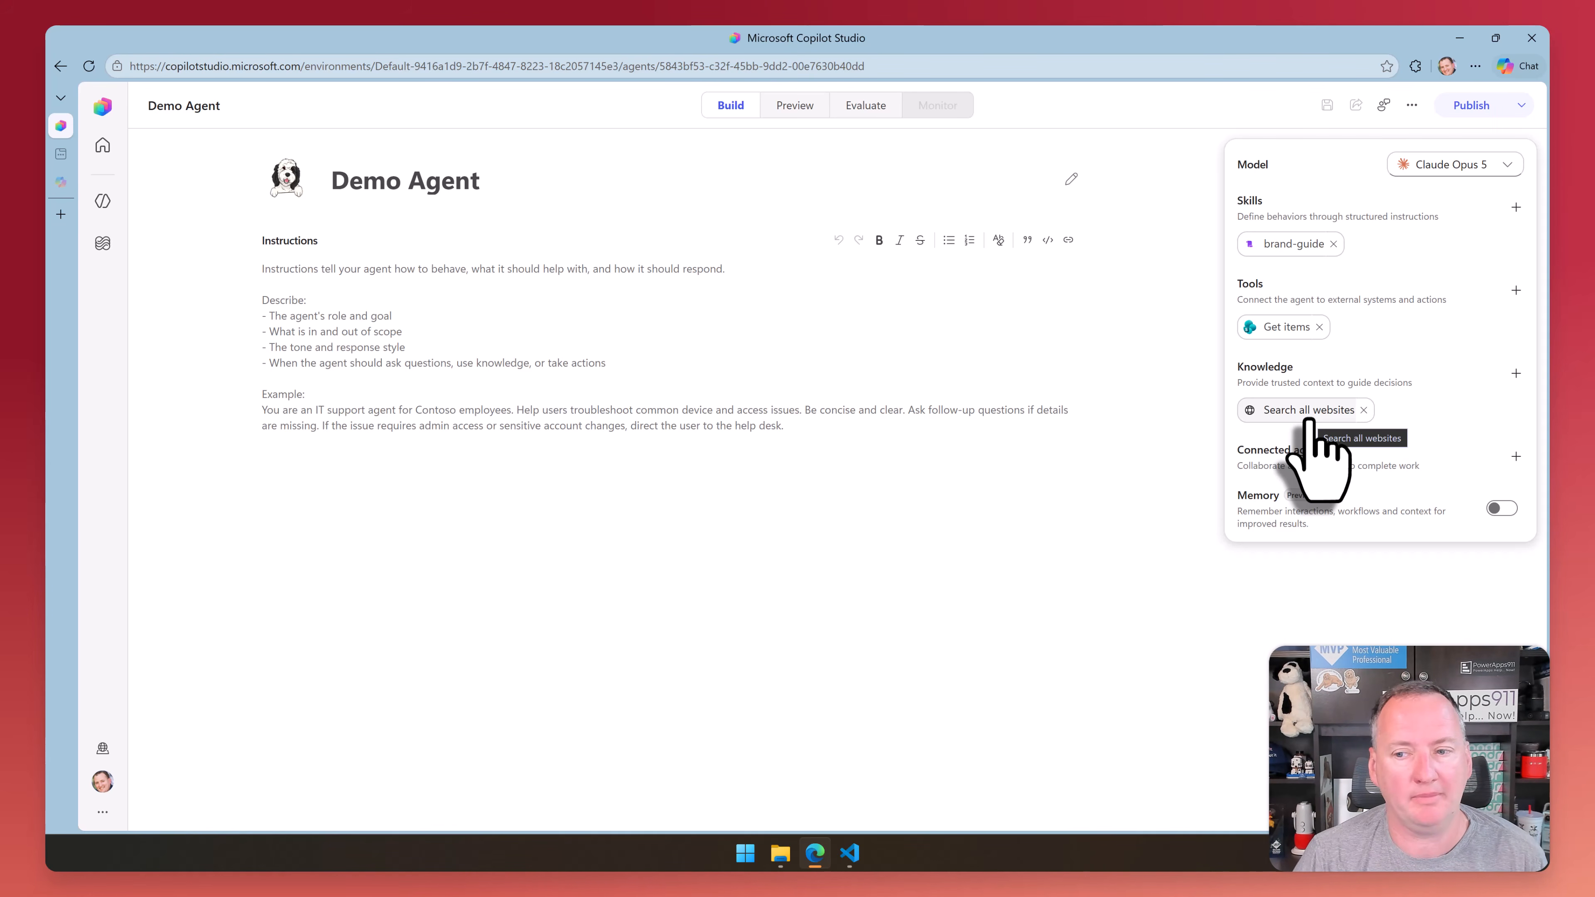
Remove the Search all websites source from the Demo Agent's knowledge
left_click(1364, 410)
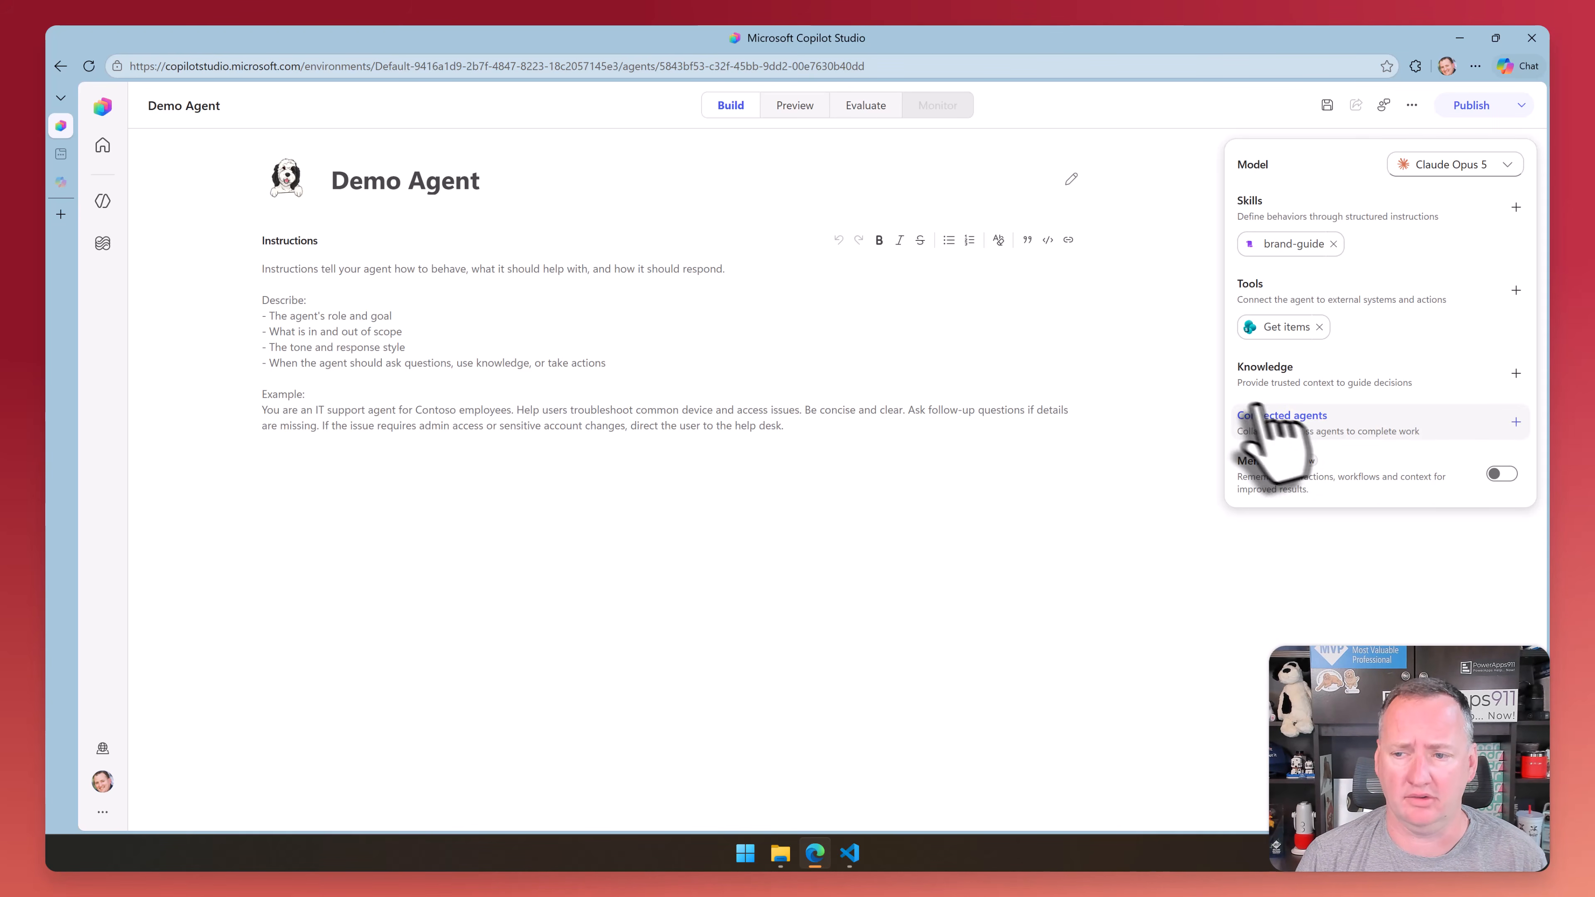
Compare the featured and advanced knowledge source options available for the Demo Agent
left_click(1516, 375)
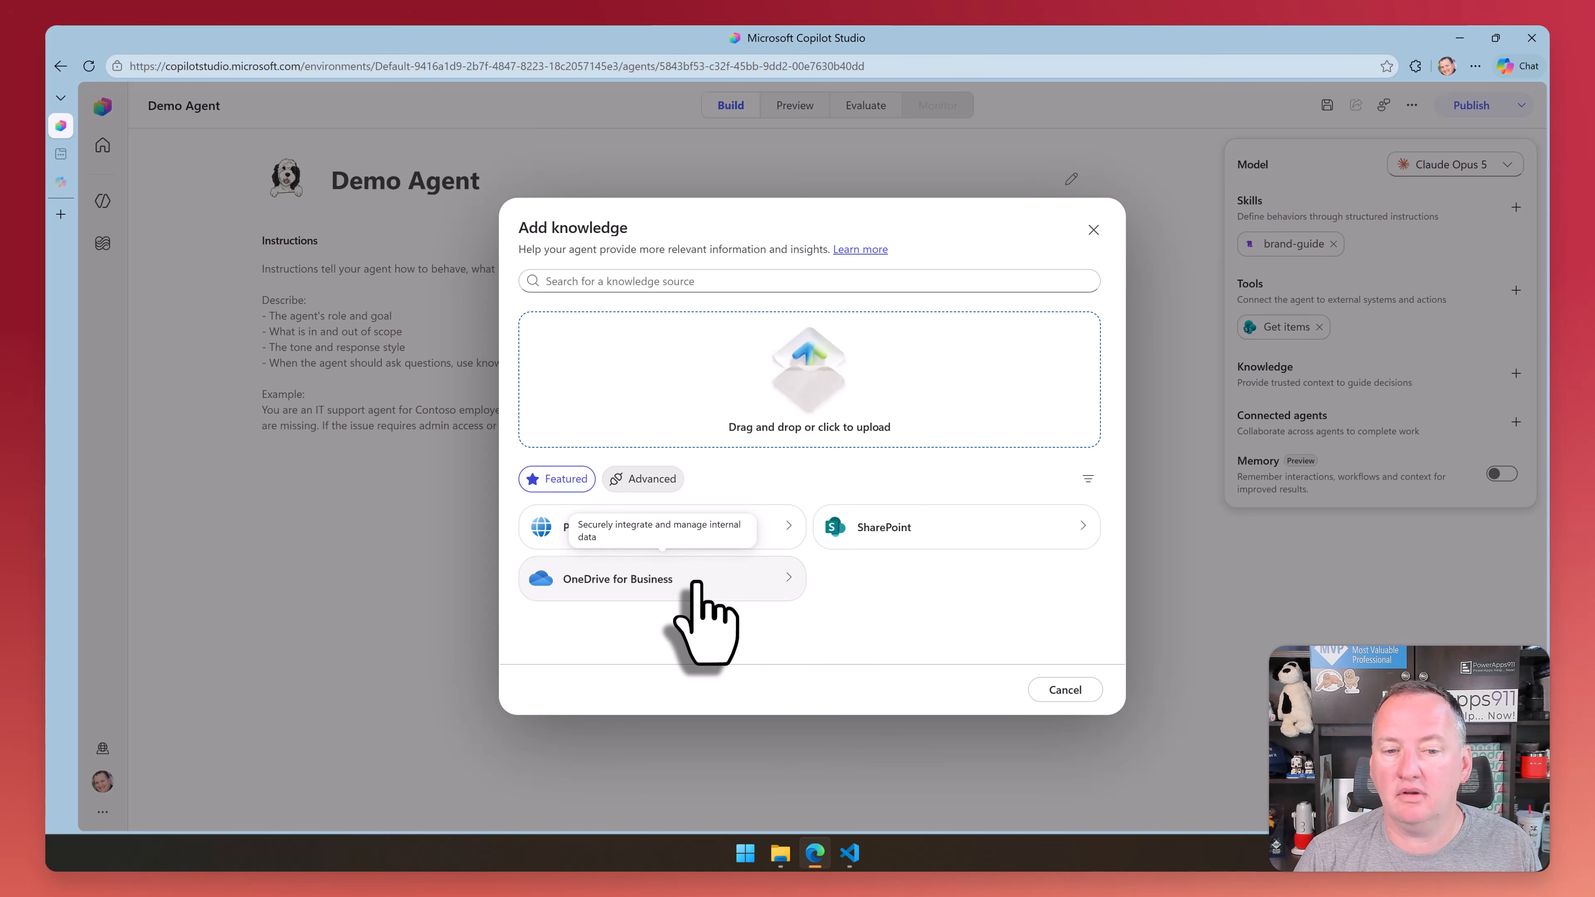
left_click(644, 481)
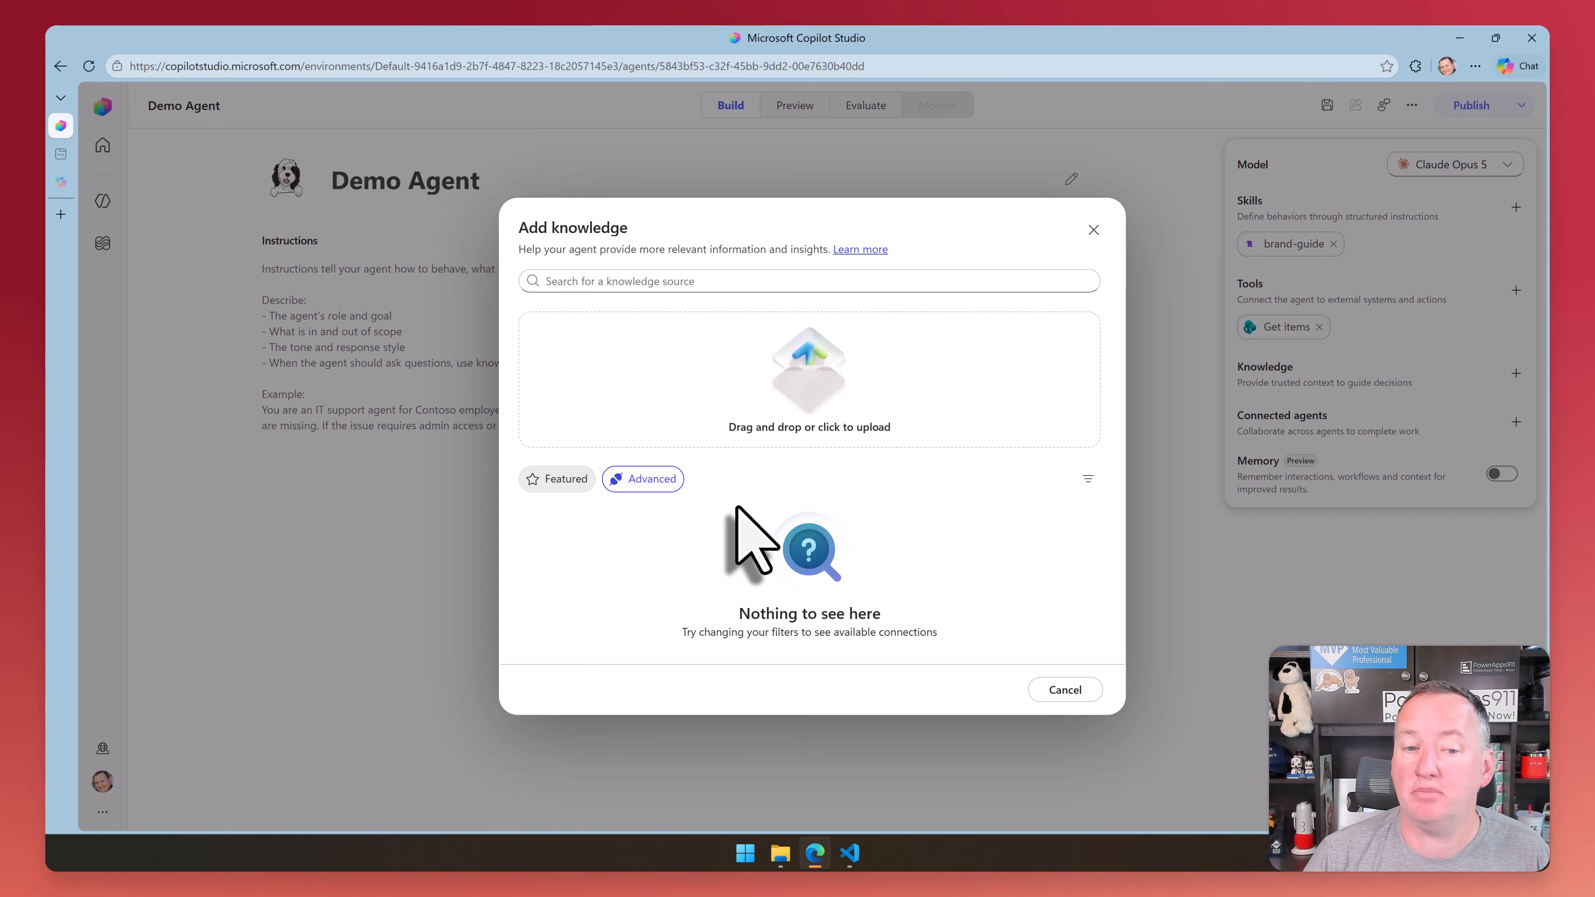
left_click(557, 479)
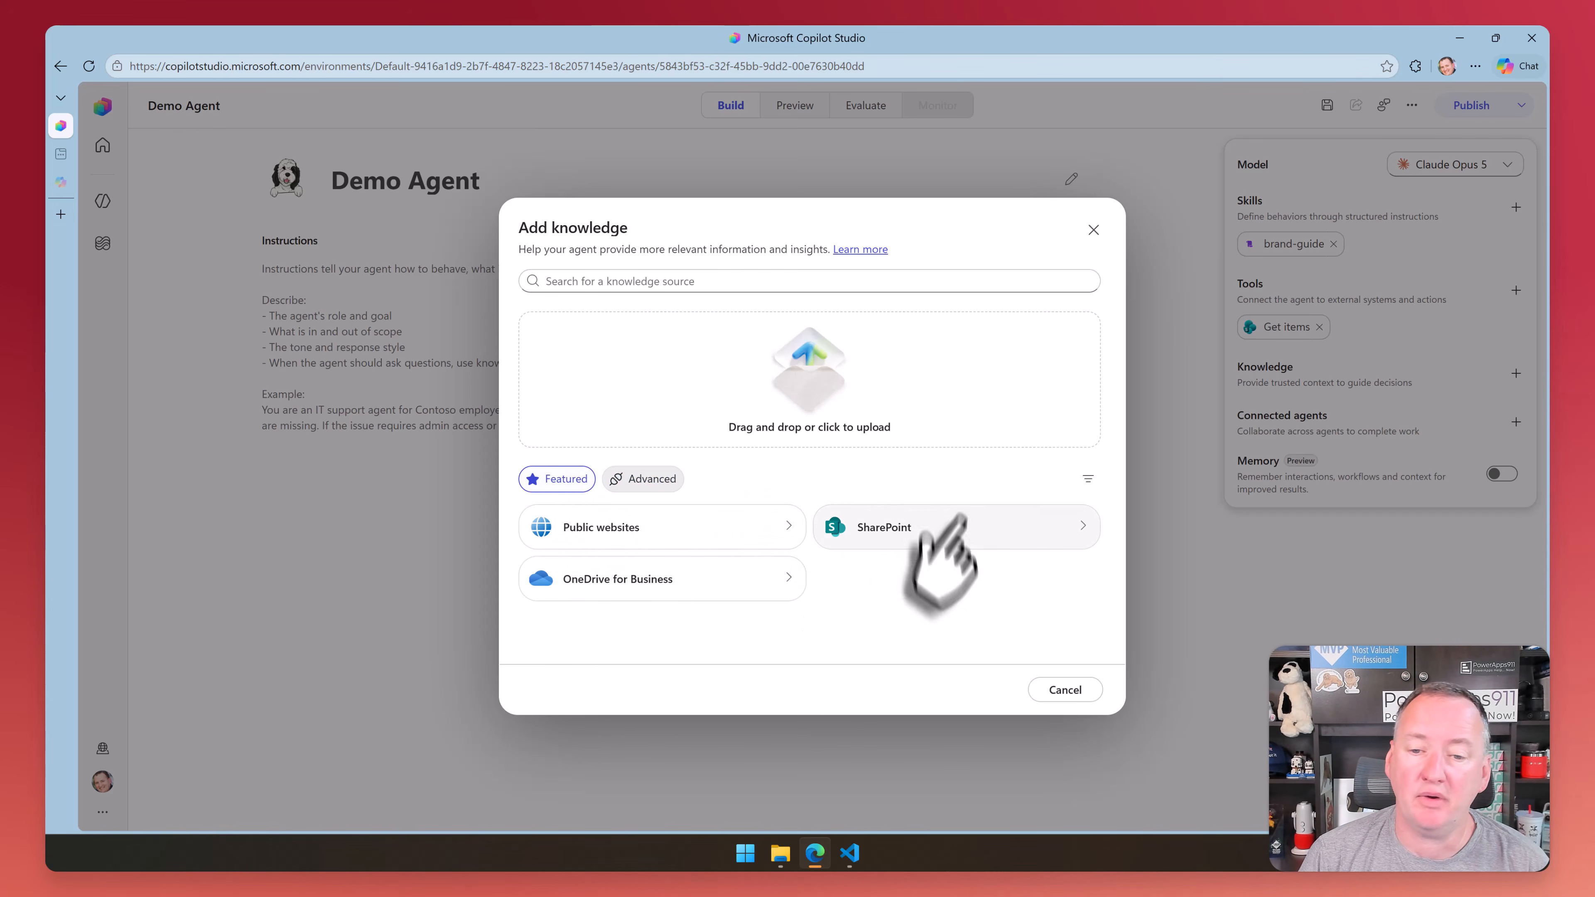
Browse the libraries of the FTE and PowerApps Videos SharePoint sites as possible knowledge, and cancel without adding any
left_click(961, 539)
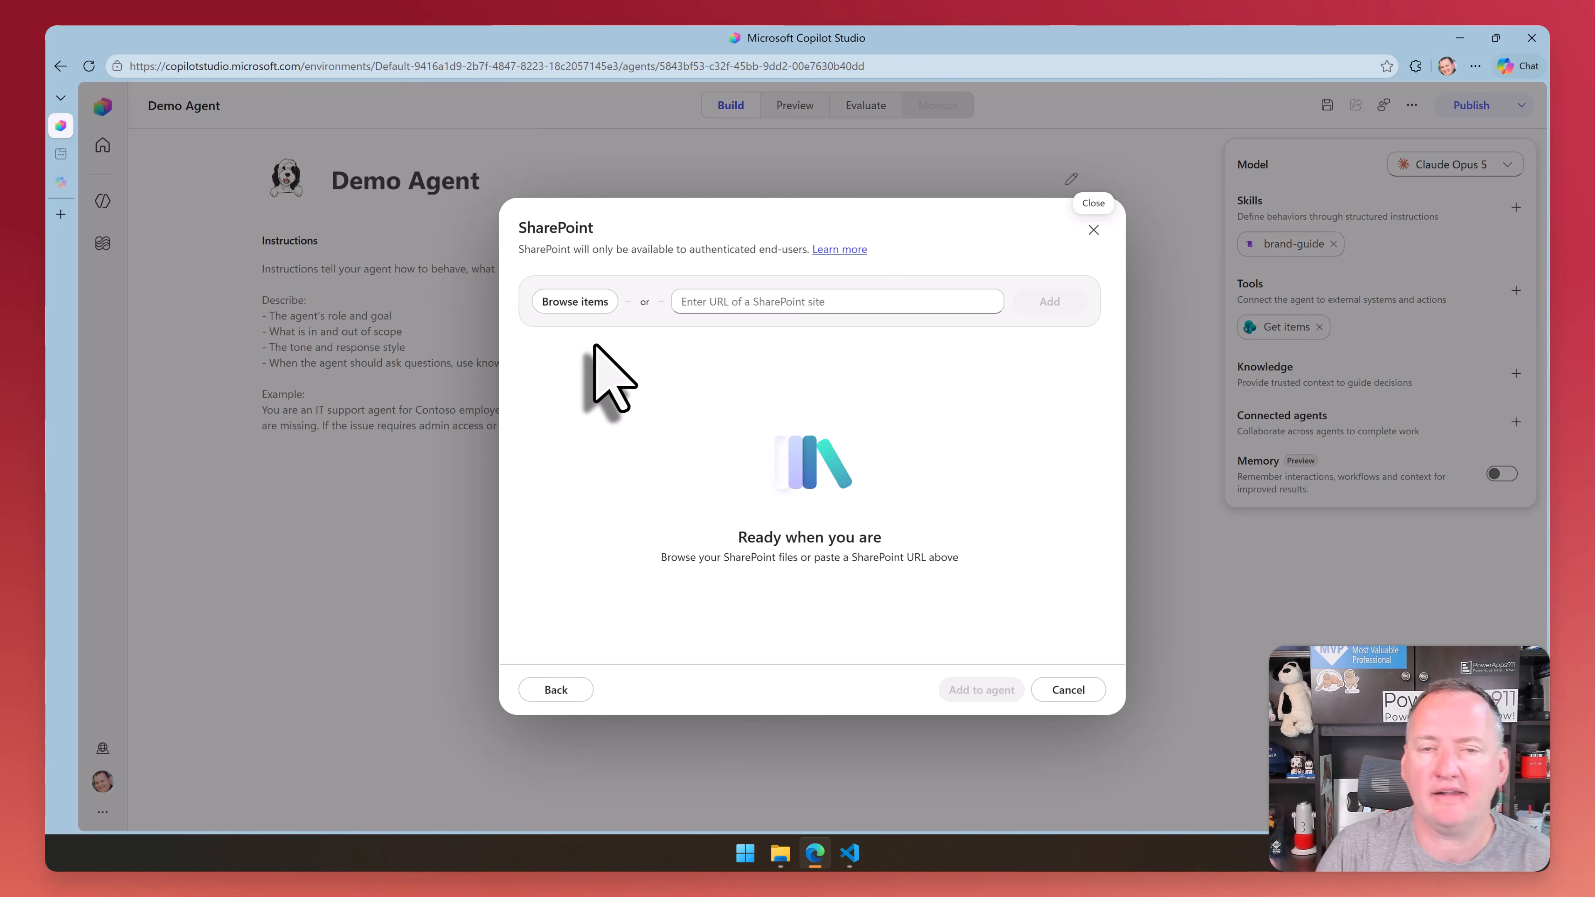
left_click(575, 301)
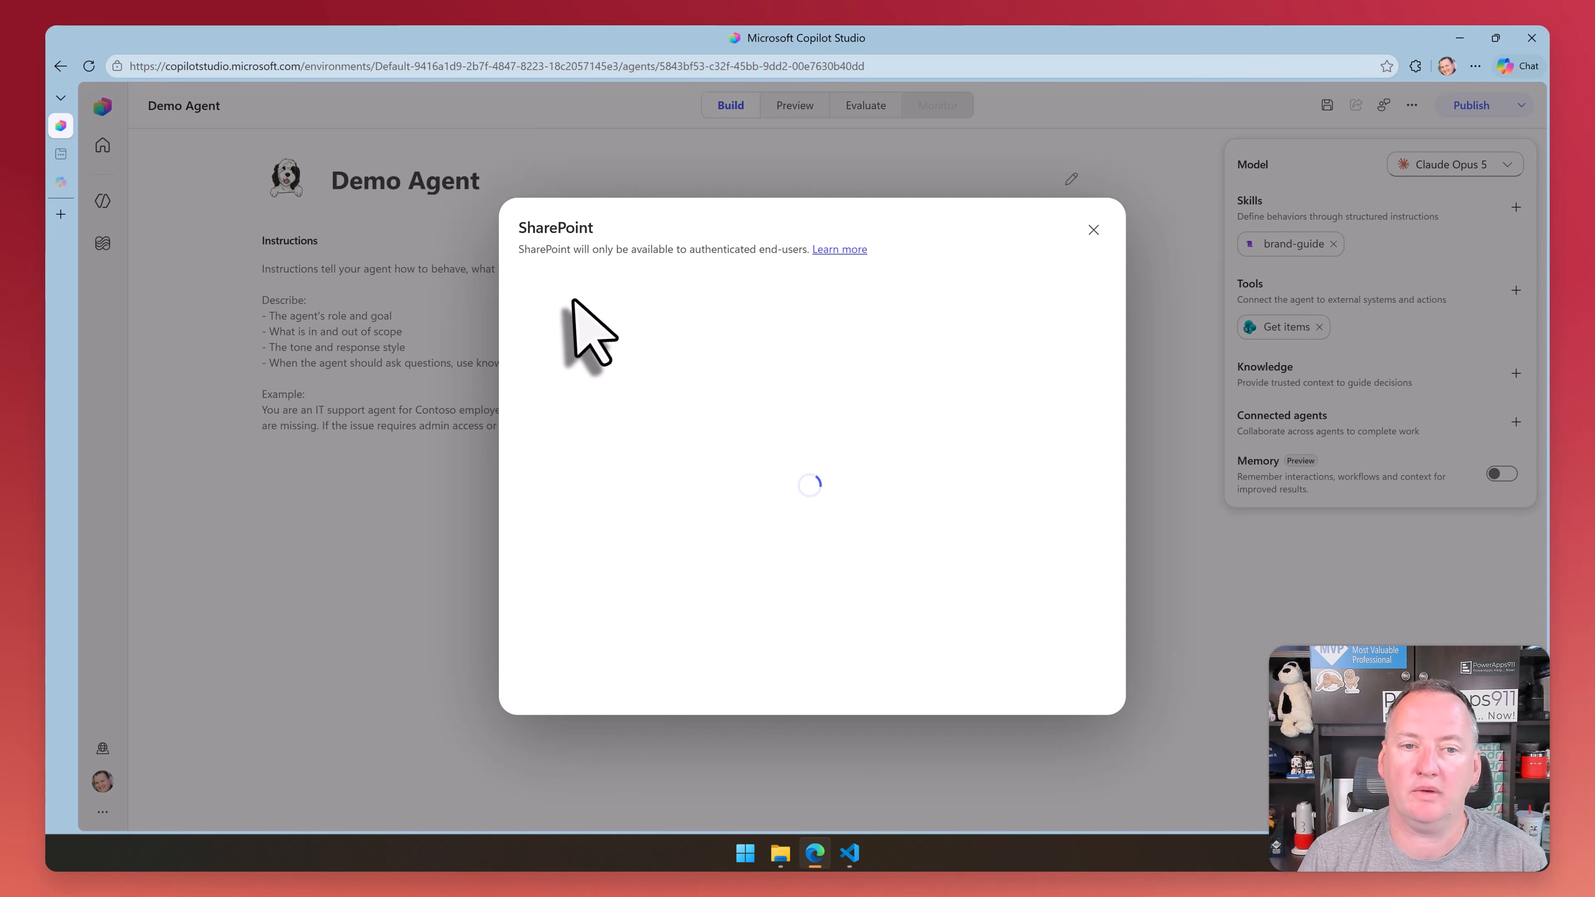
left_click(545, 533)
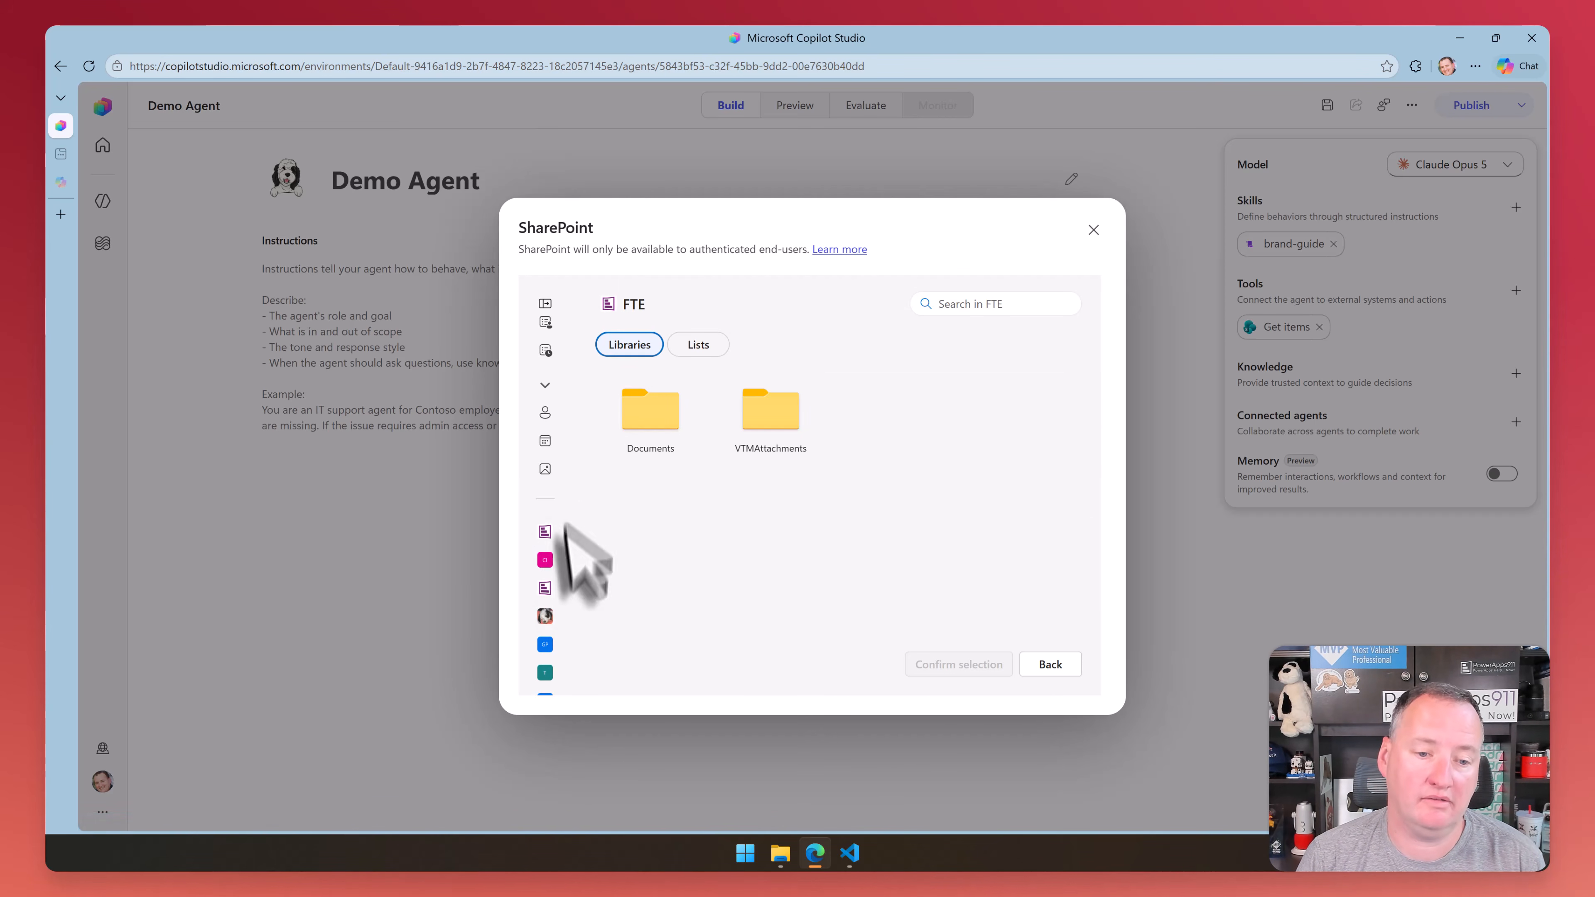
left_click(544, 587)
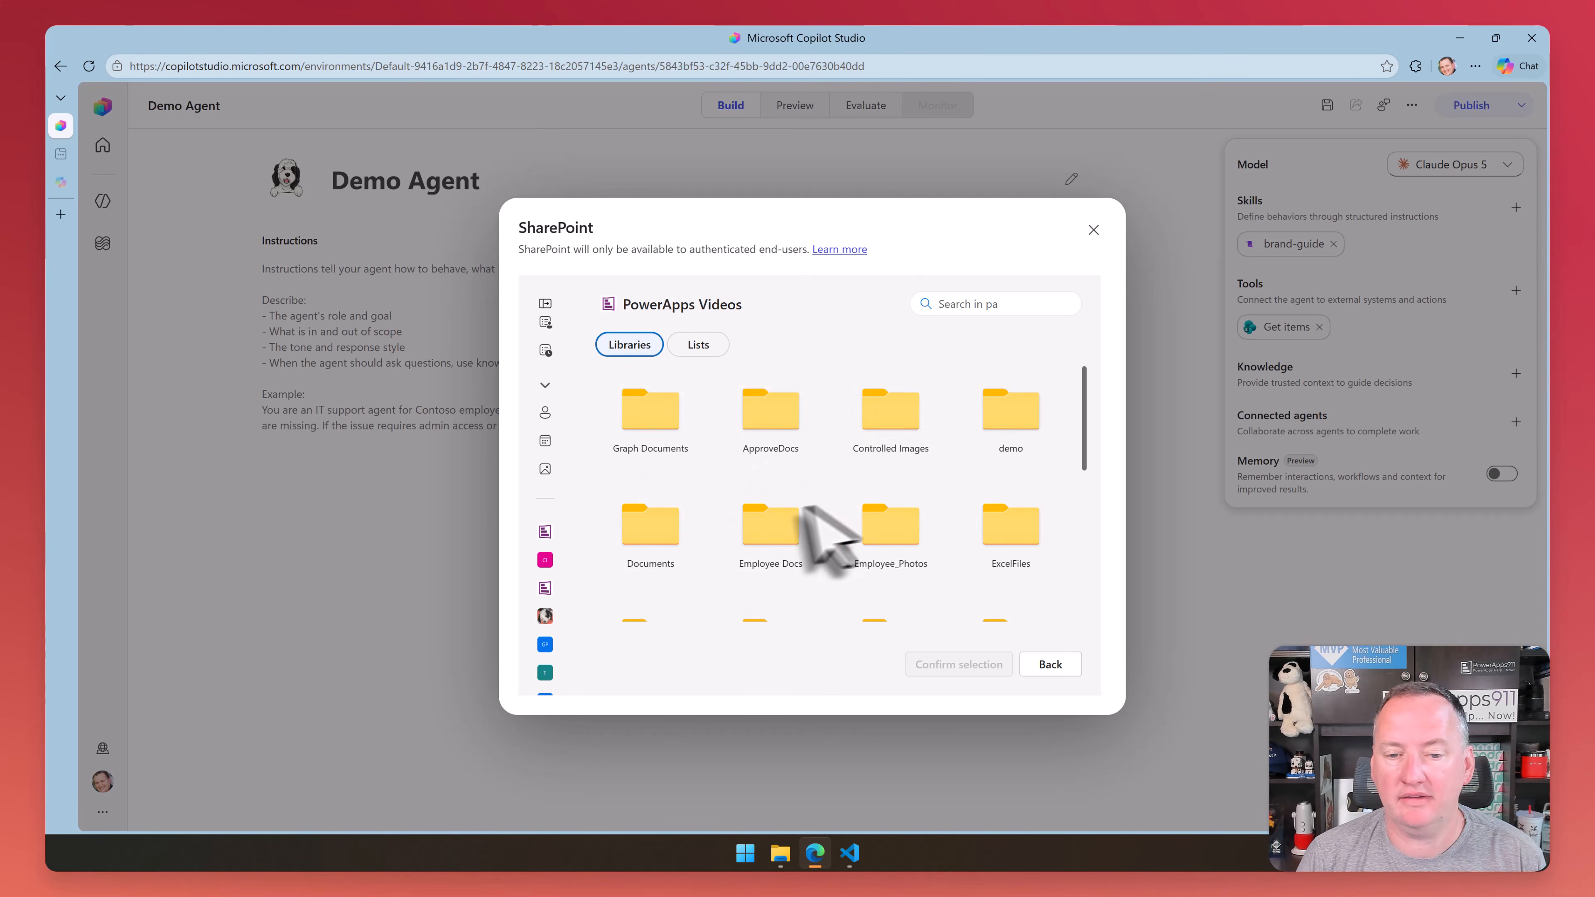
scroll(829, 531, "down", 1)
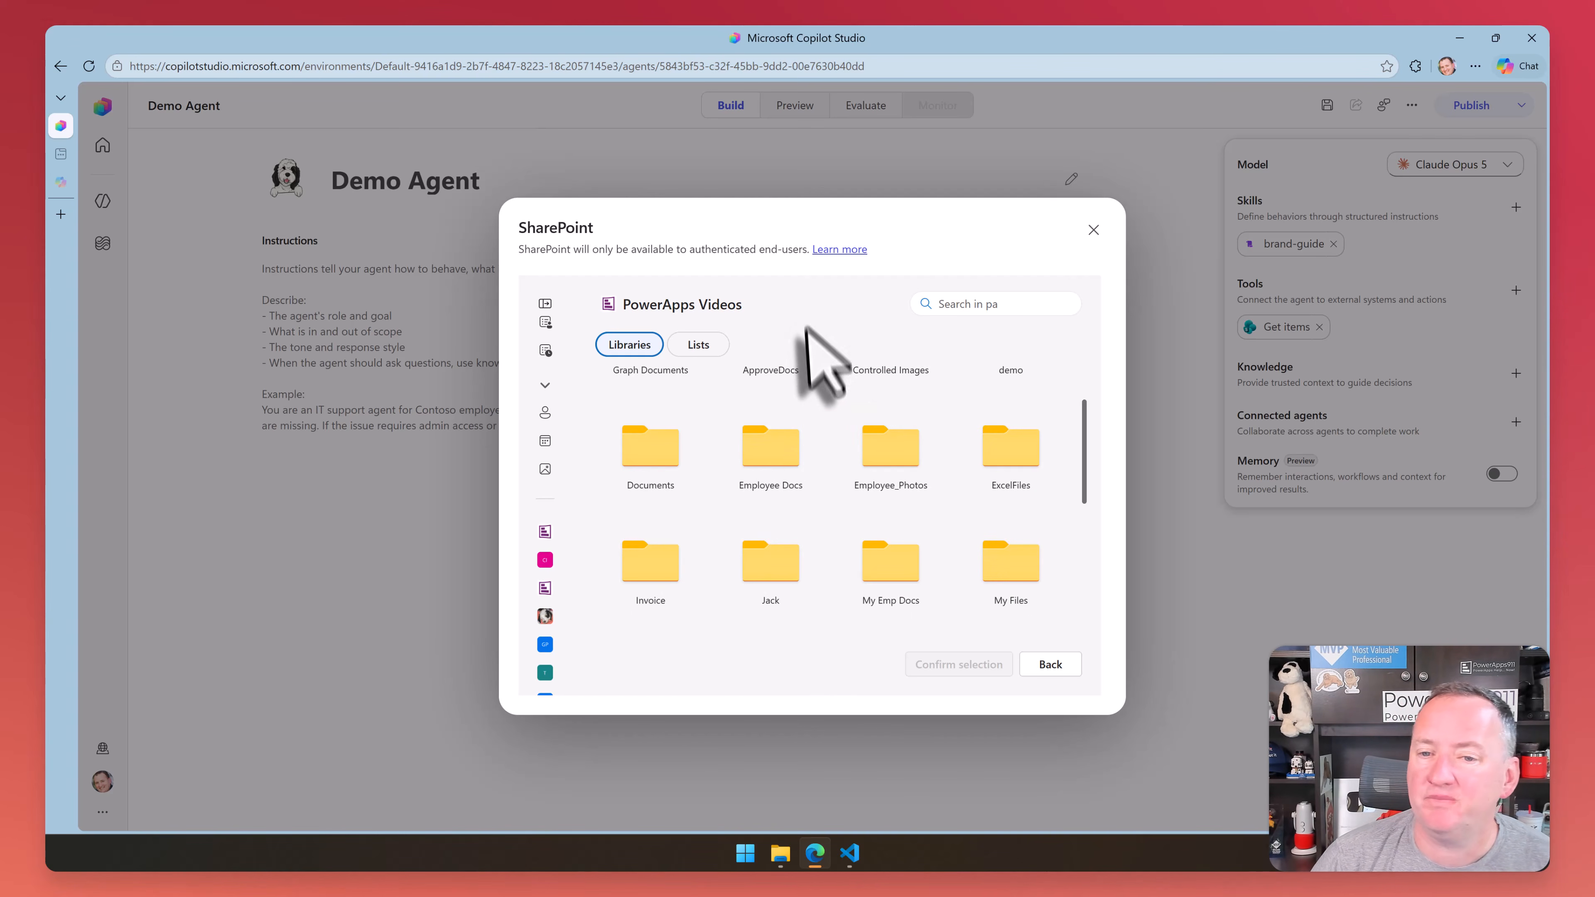
scroll(748, 403, "up", 1)
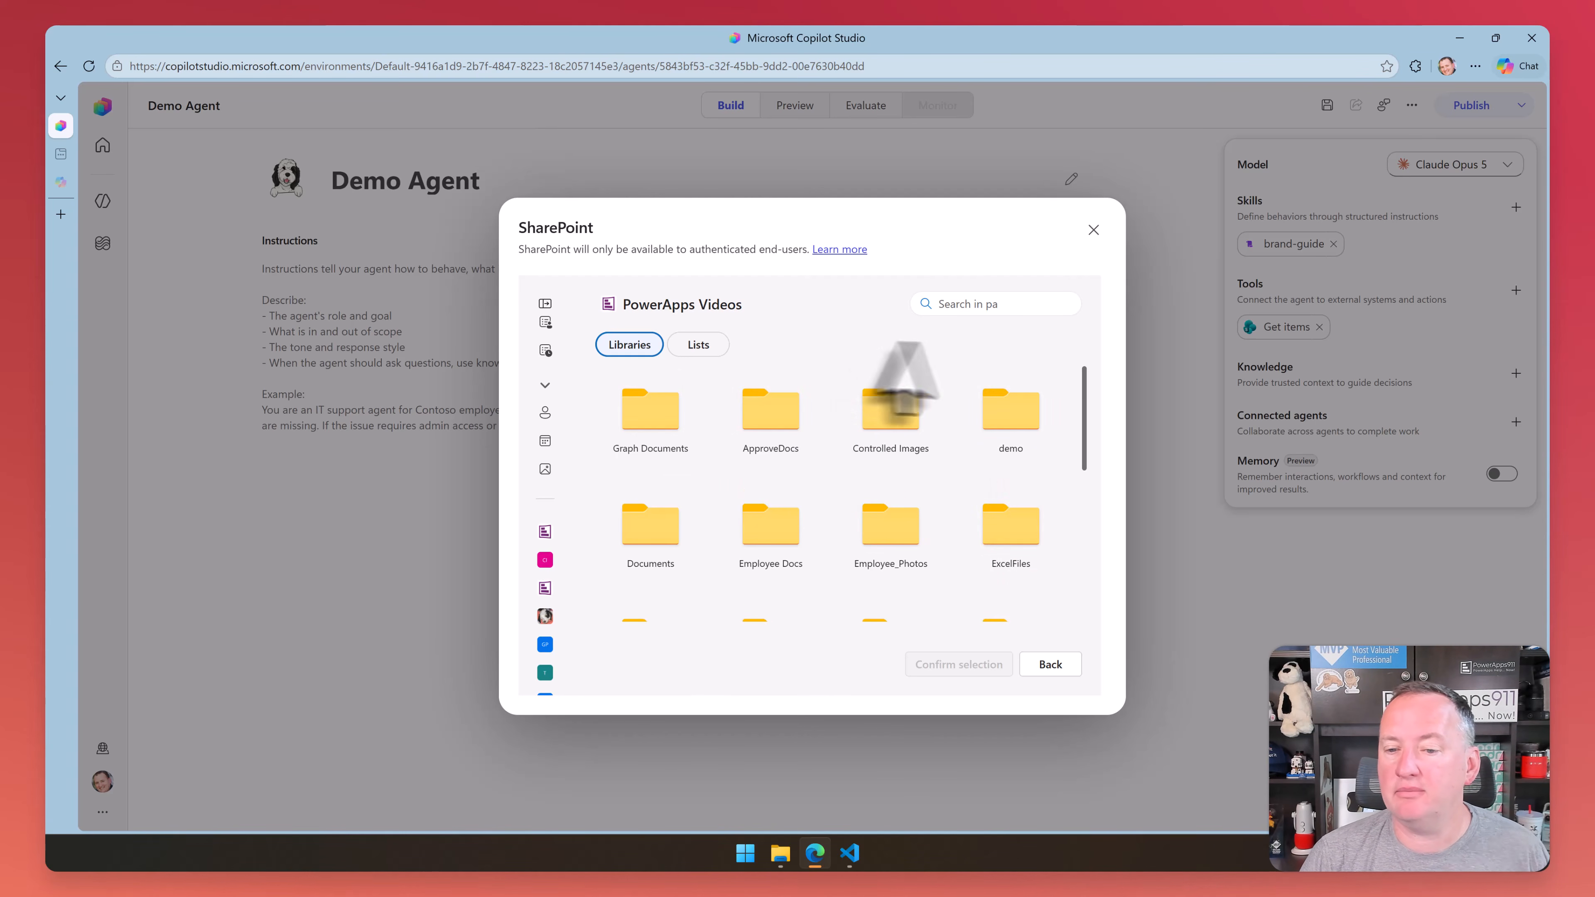
left_click(1048, 666)
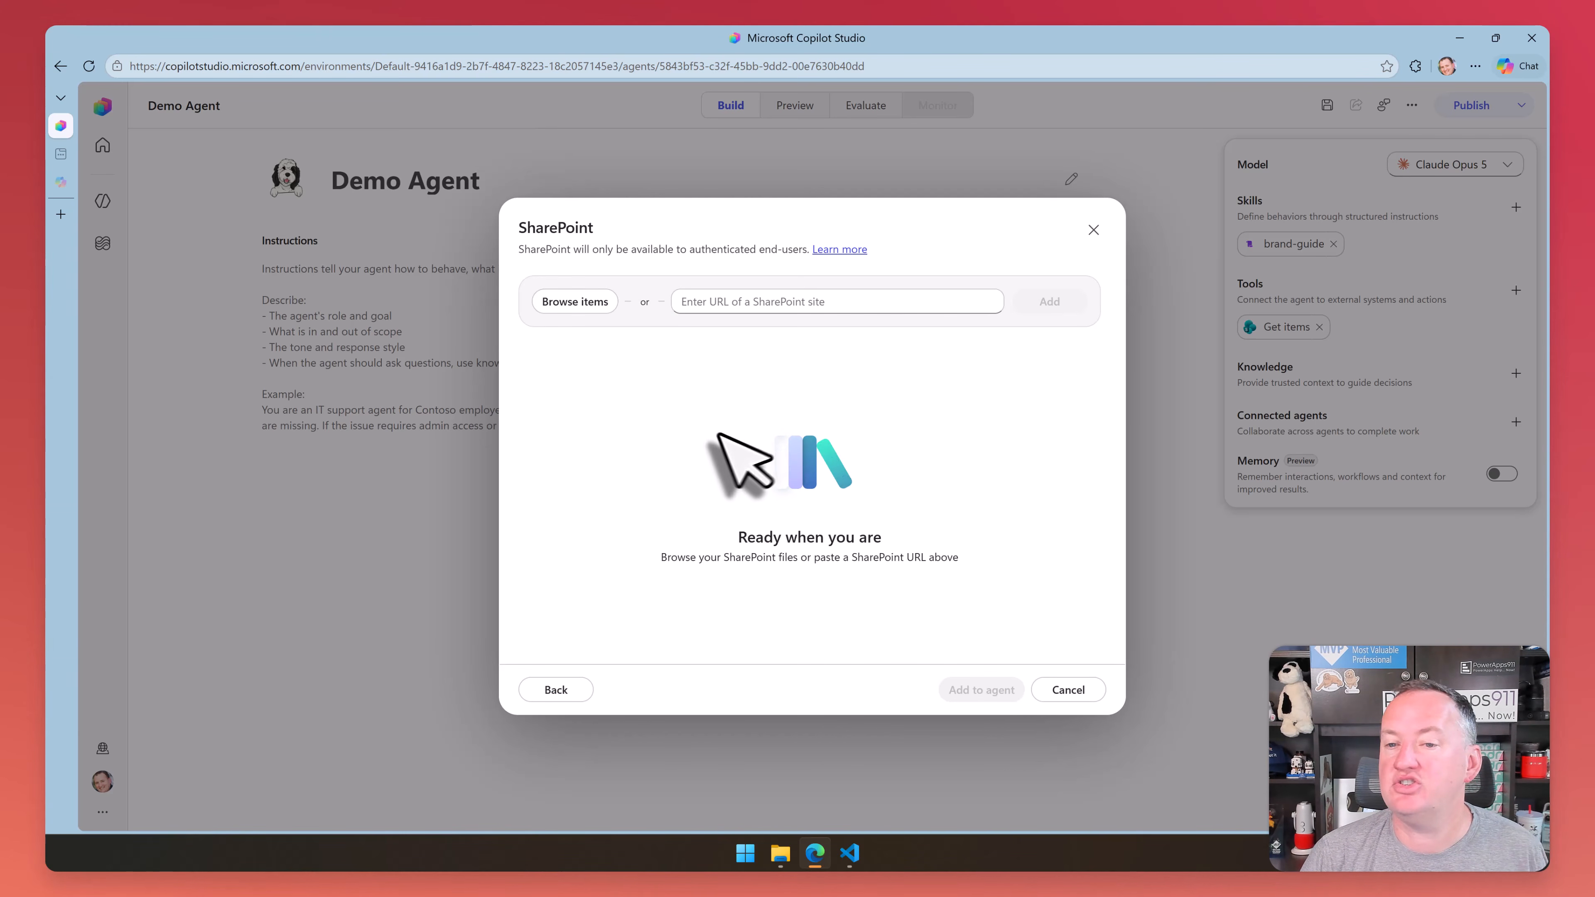
left_click(556, 689)
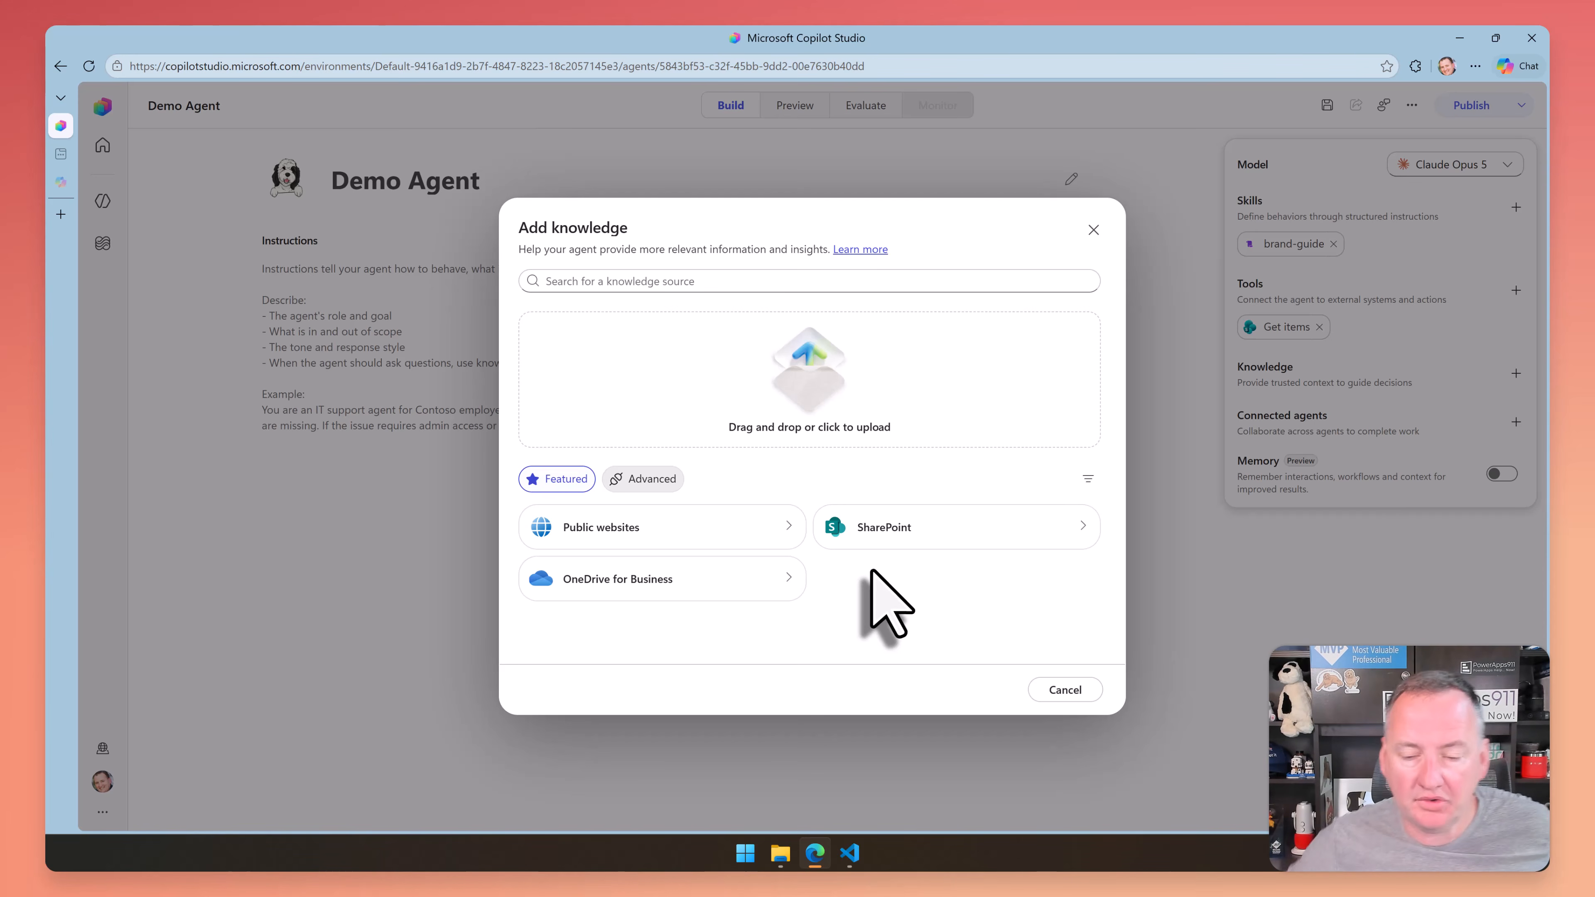
left_click(1066, 690)
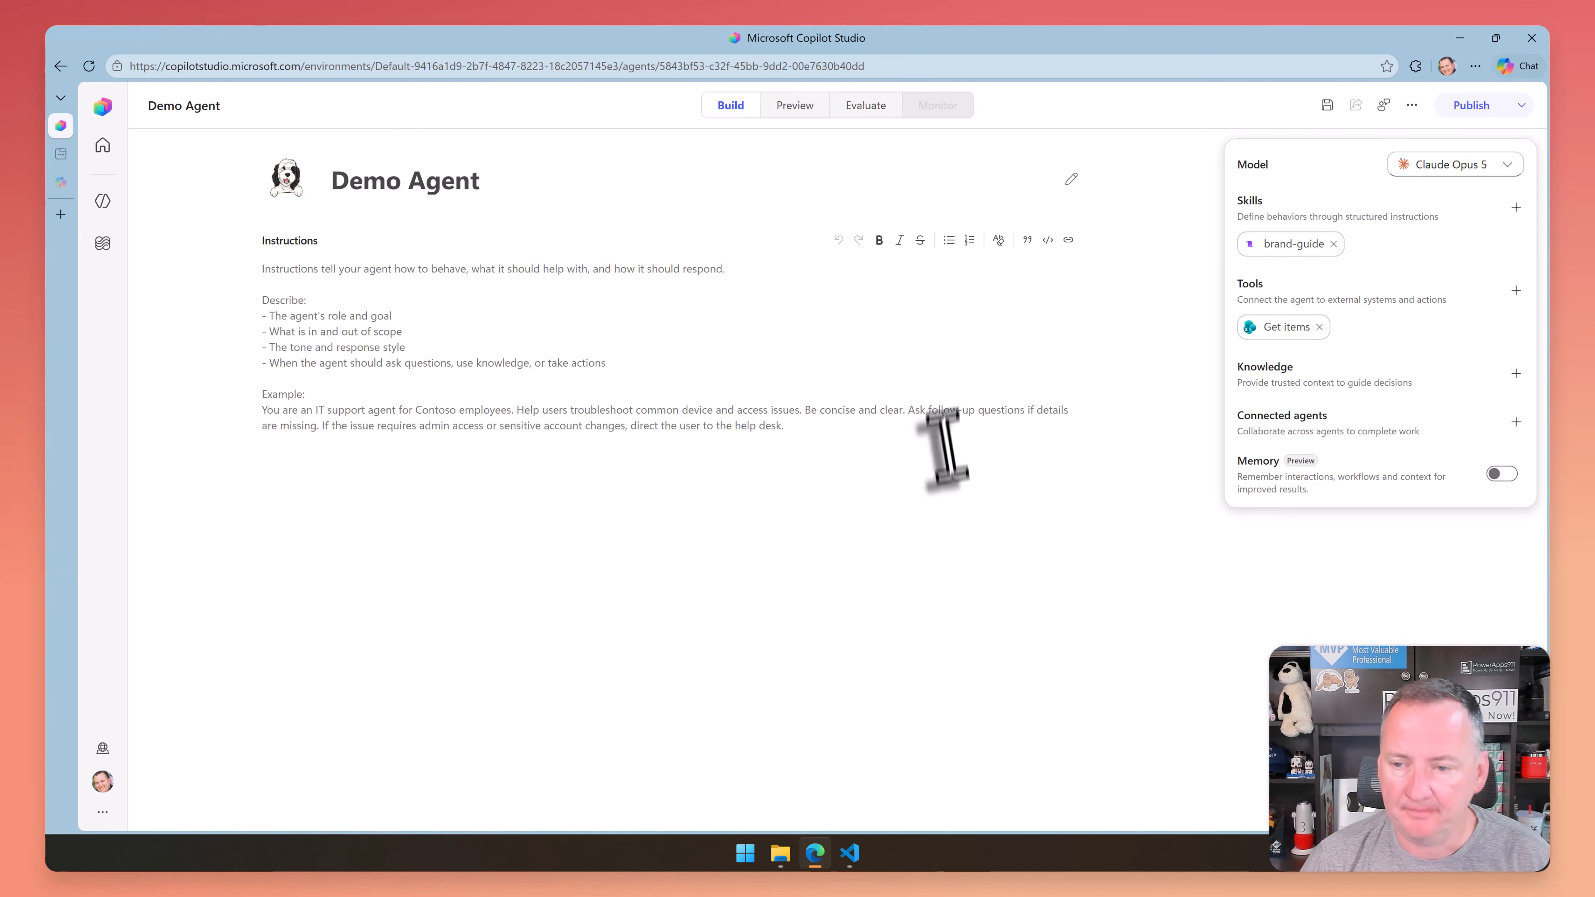
Check which agents can be connected without adding one, and turn on Memory for the Demo Agent
left_click(1425, 424)
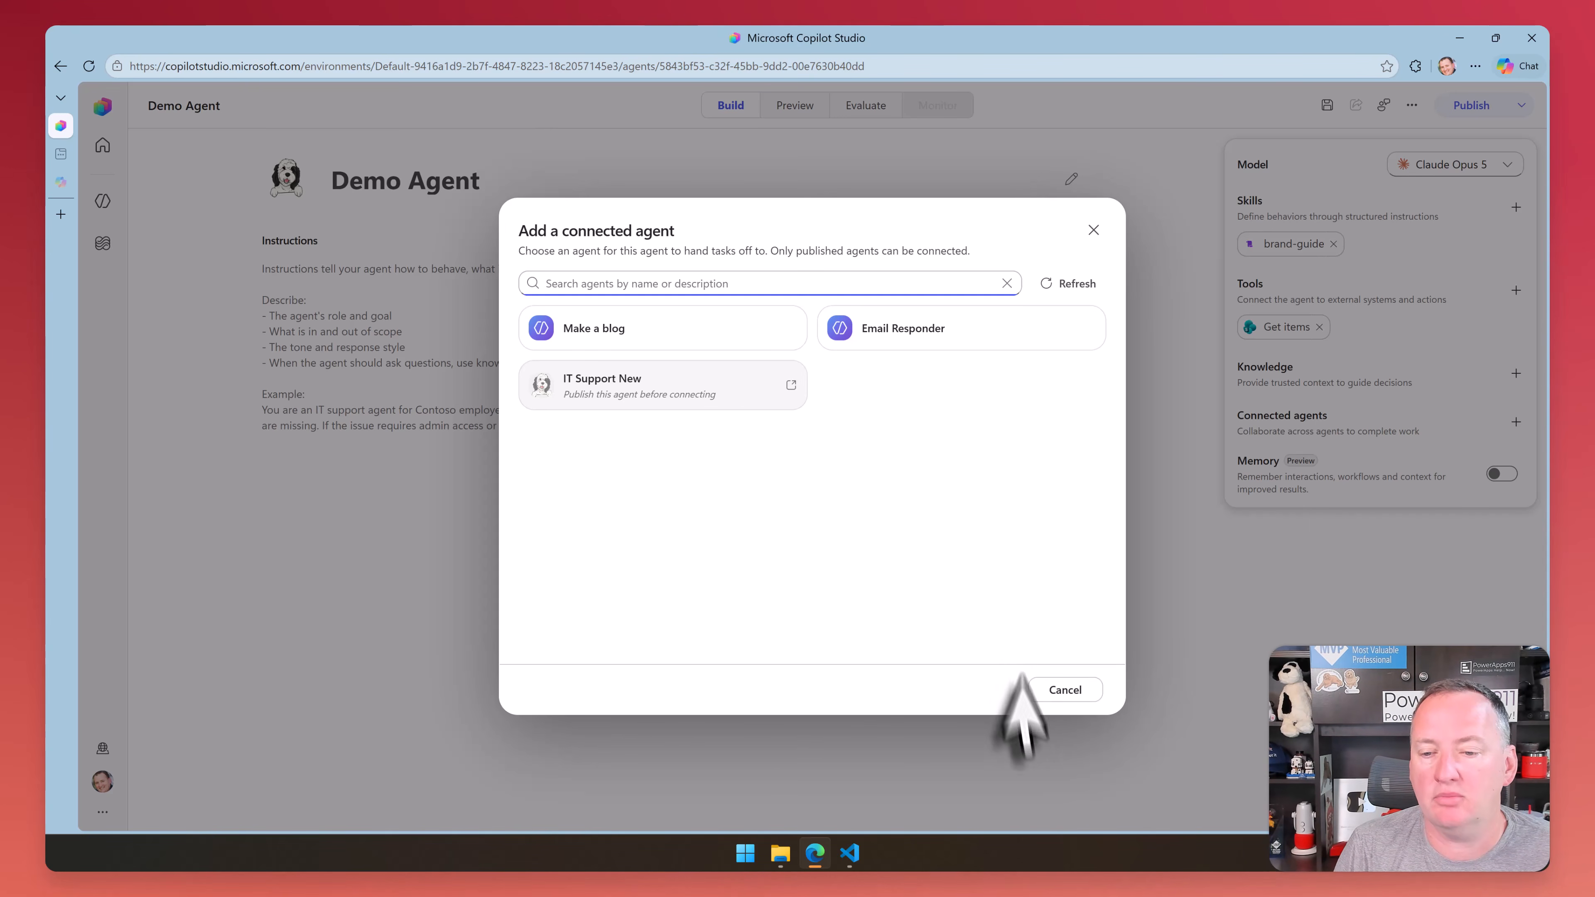
left_click(1045, 694)
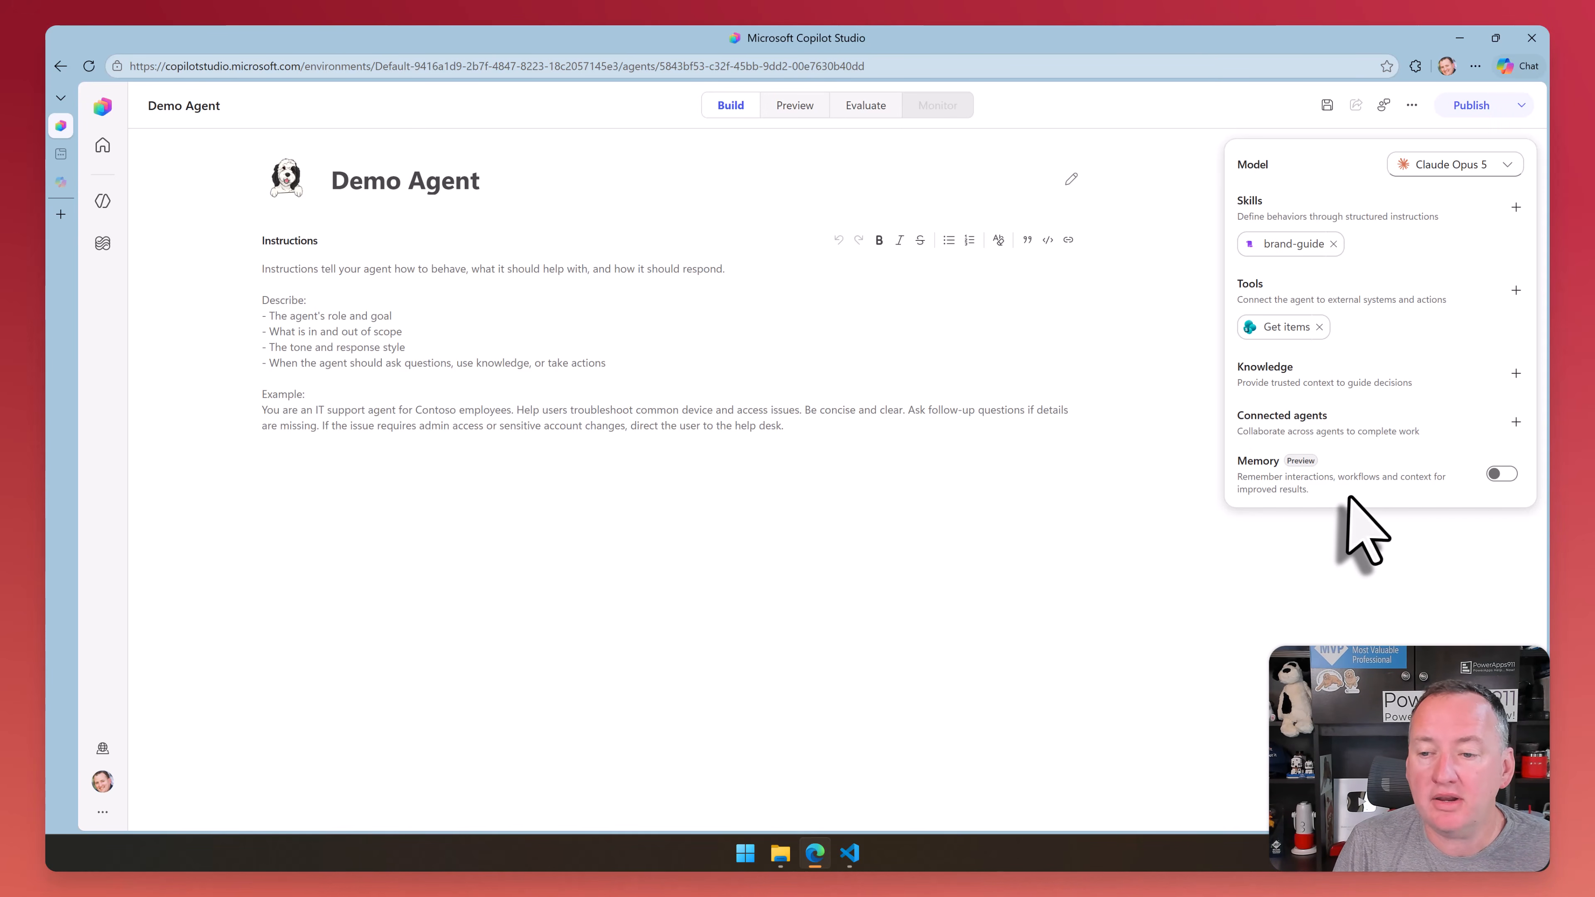
left_click(1503, 476)
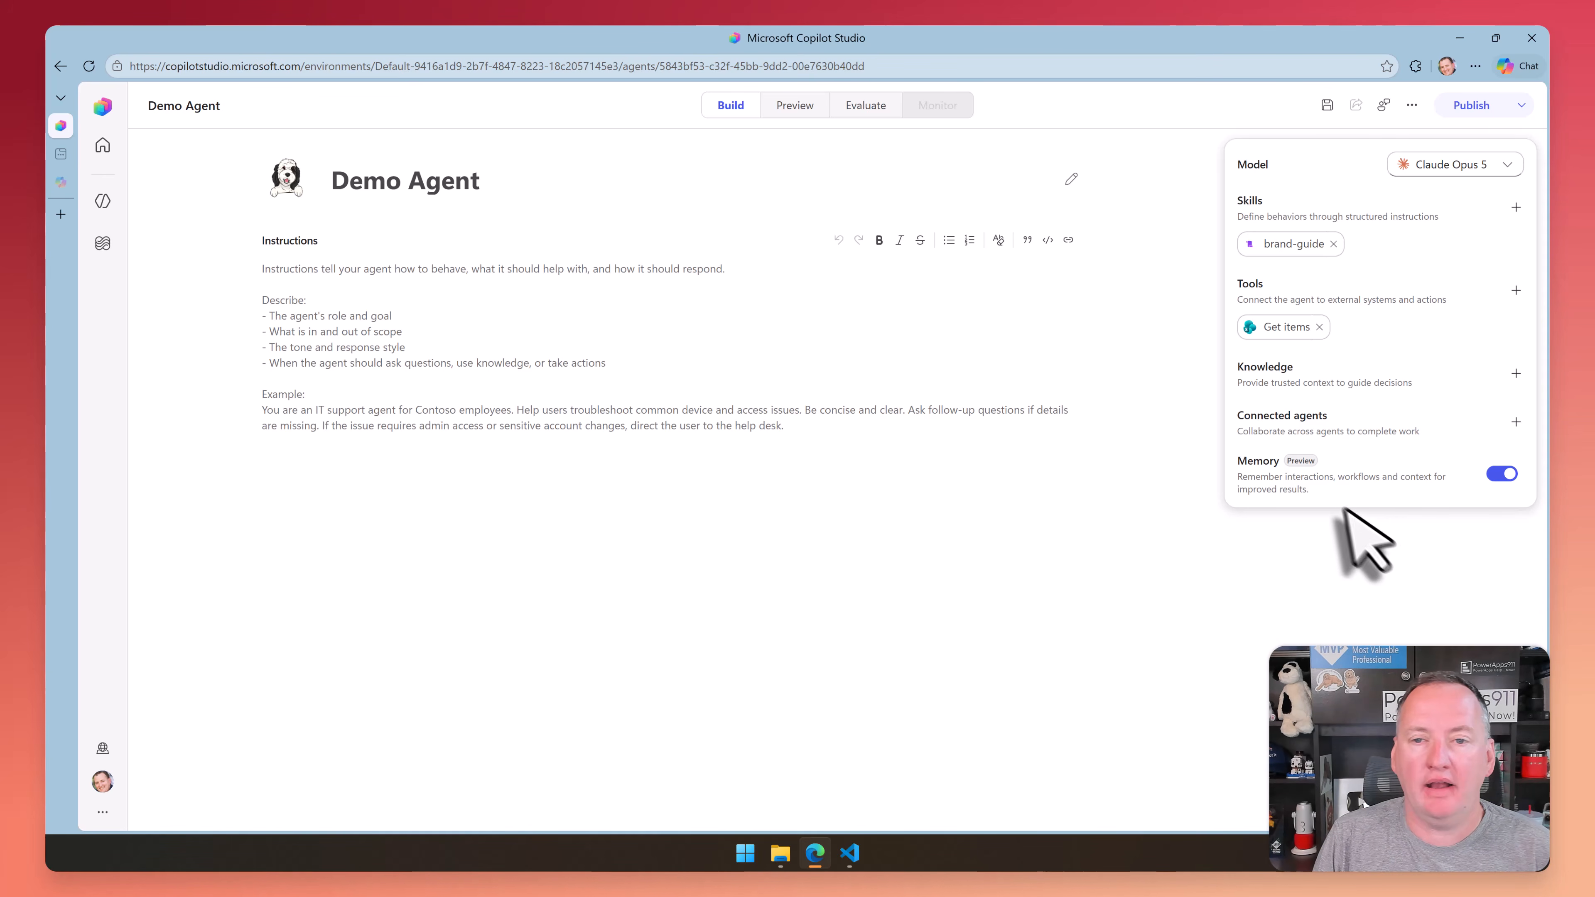
left_click(700, 329)
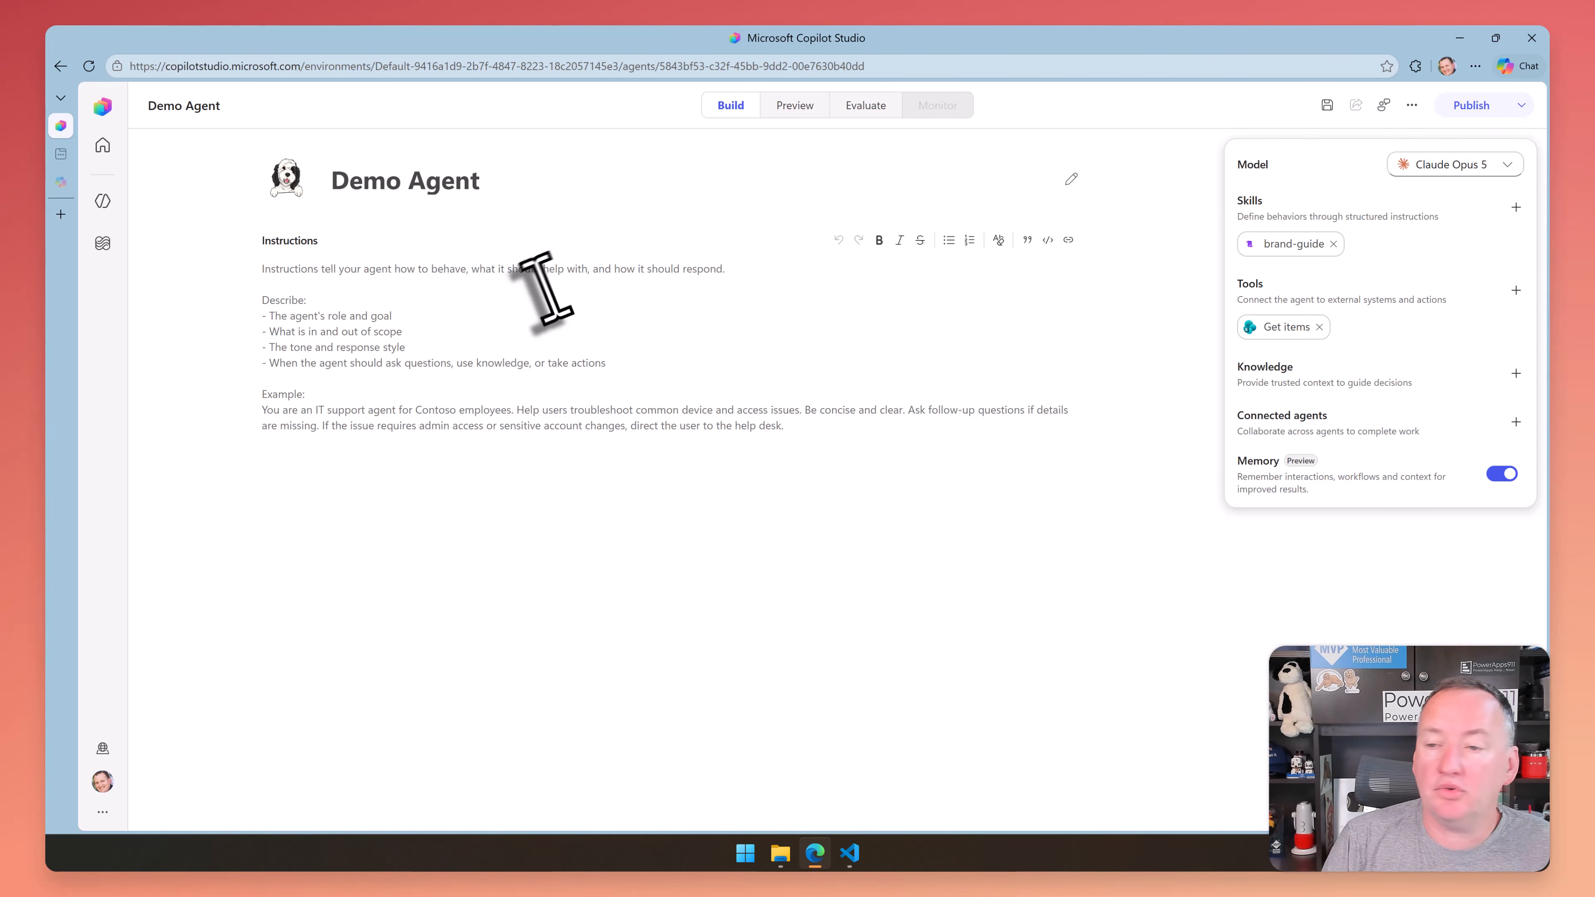
Ask the agent in Preview for a 5-slide PowerPoint deck on Get Items employees: intro, who-is slide, two employee info slides and thank you
left_click(795, 105)
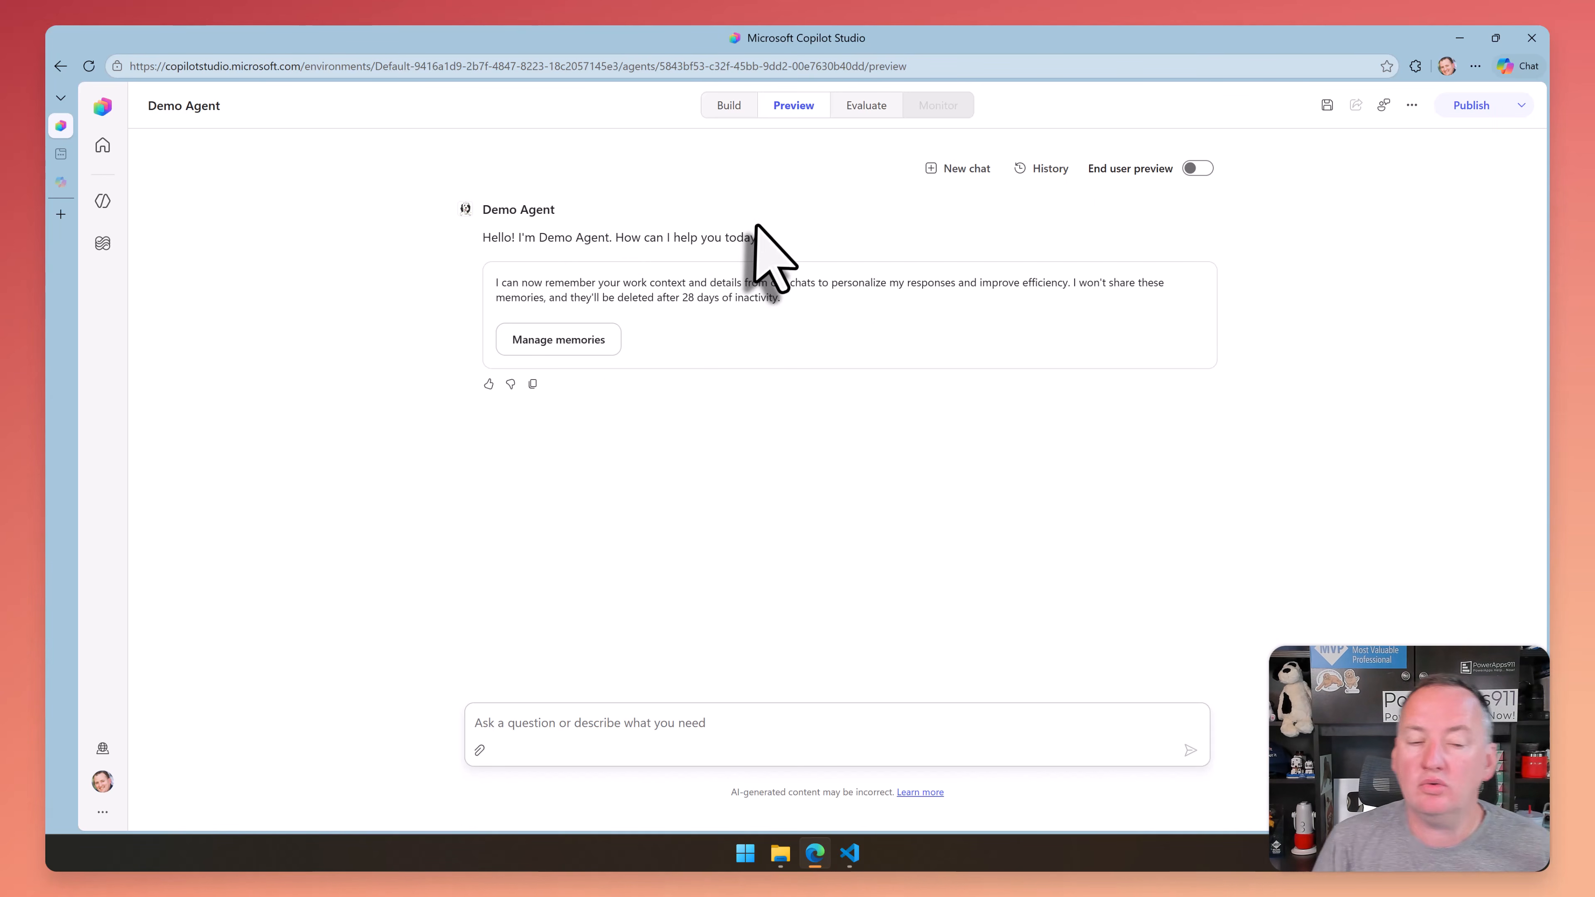
left_click(769, 732)
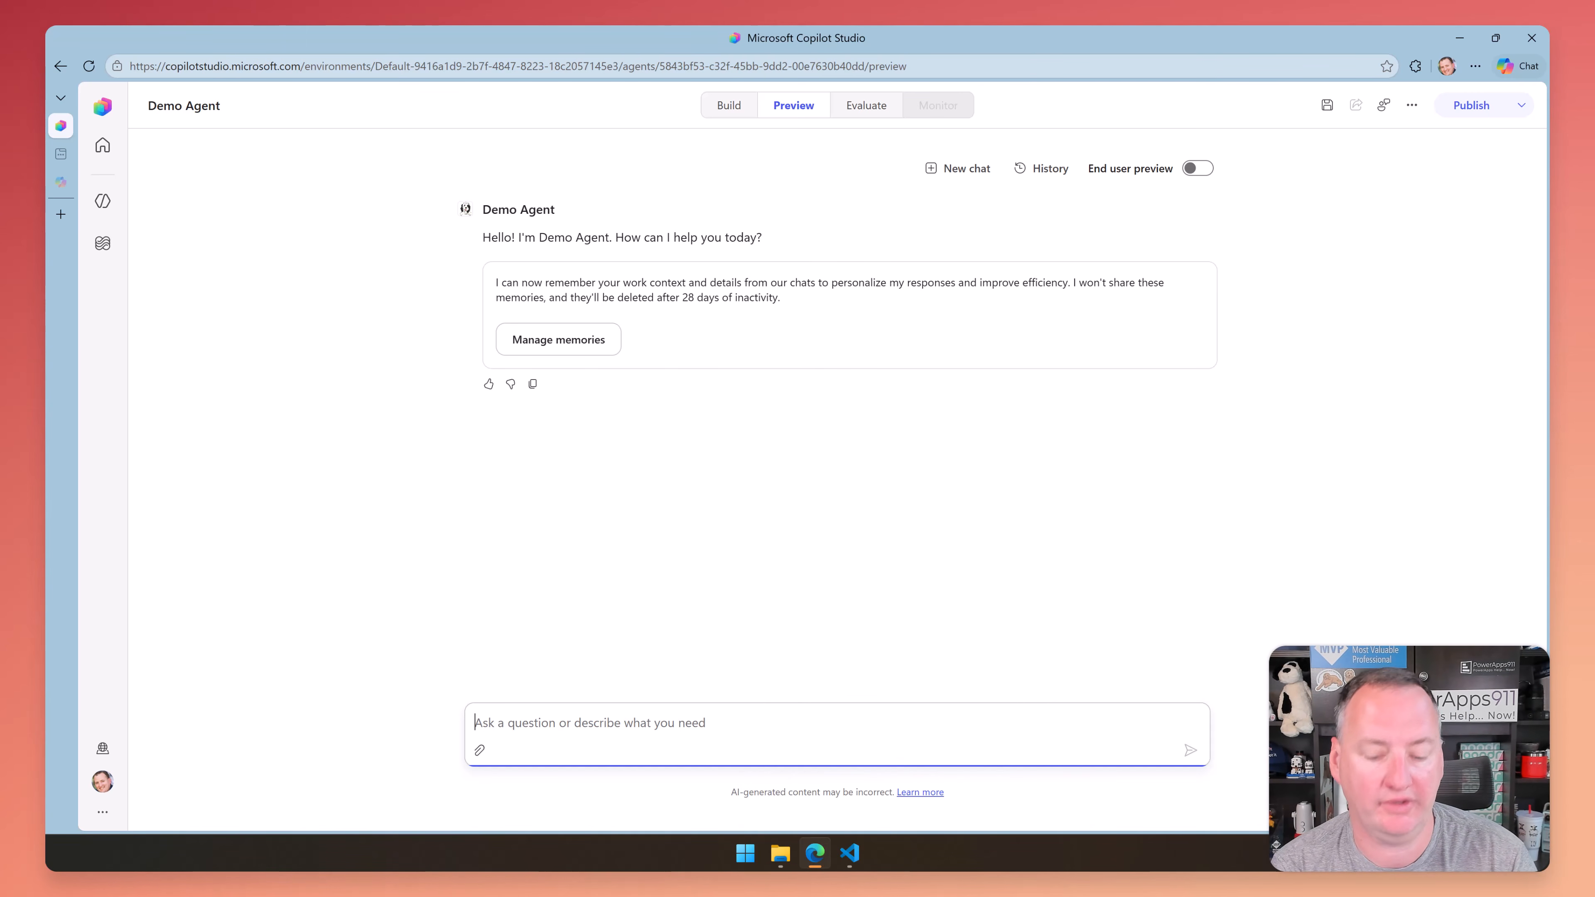
type("Create me a 5 slide PowerPoint deck about the Employess that you get from Get Items. Slide one should be intro, slide 2 is the who is Shane, Slide 3 and 4 are employee info, and slide 5 is a thank you slide.")
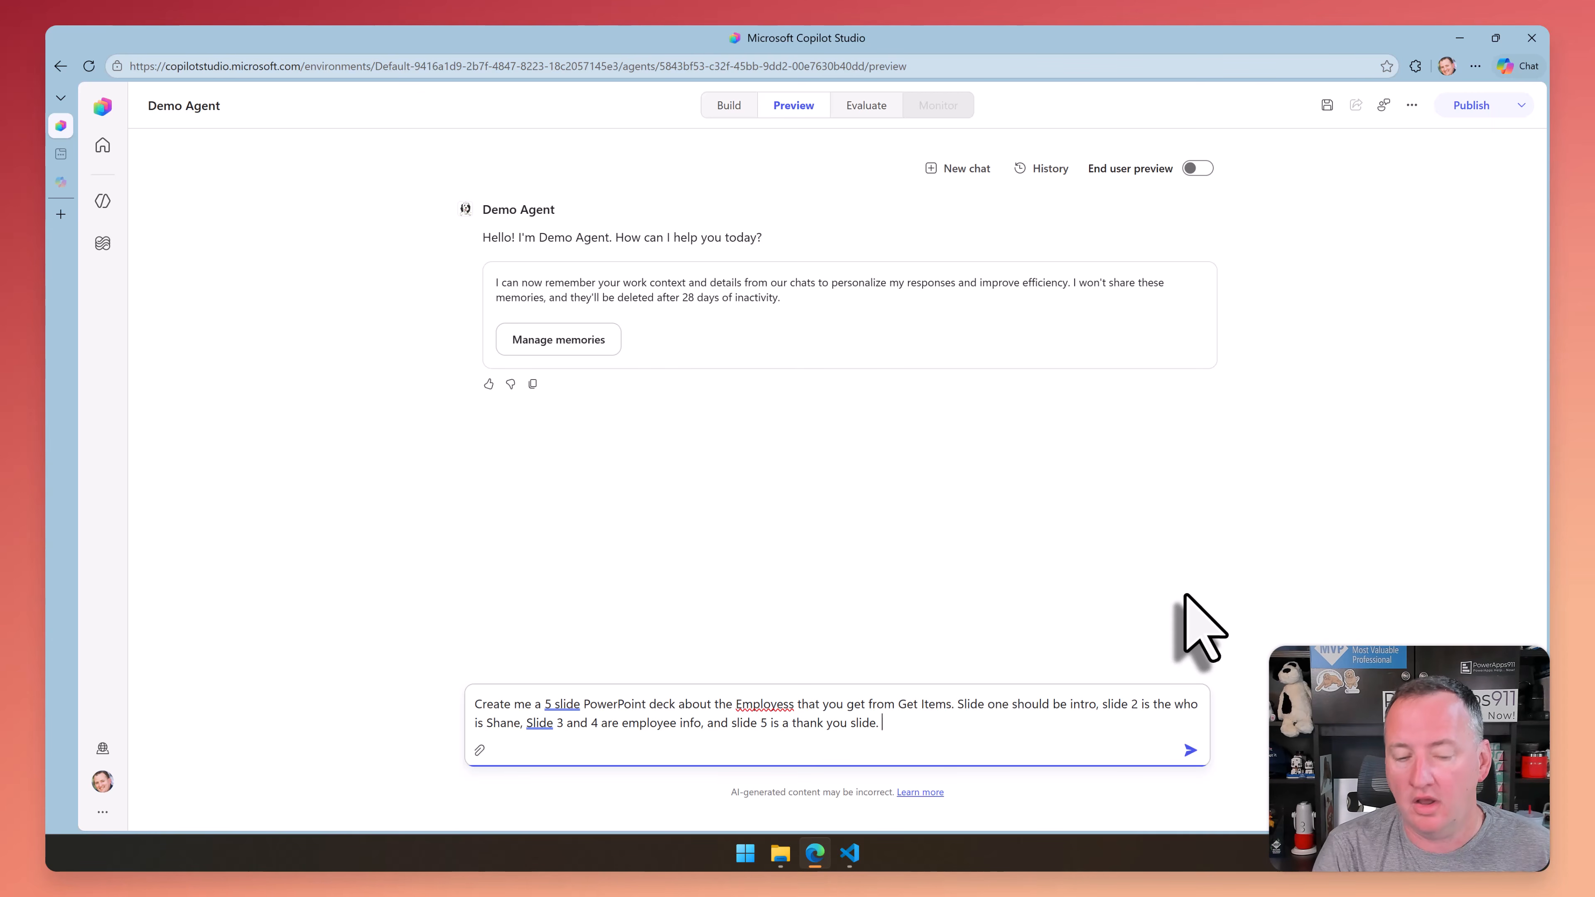
key("Return")
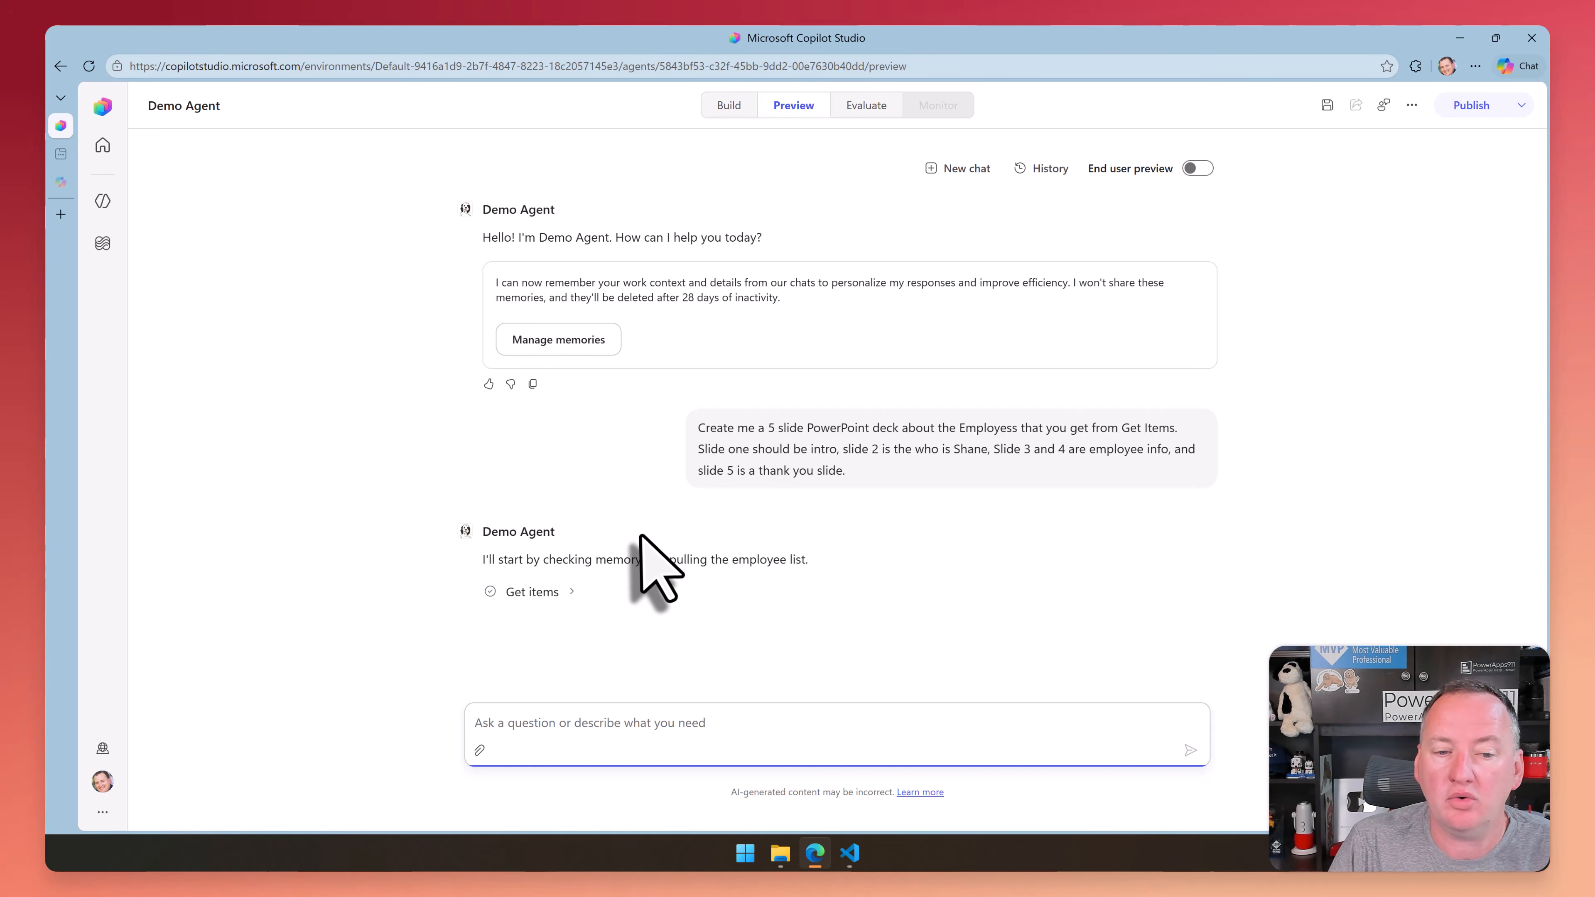
Examine the Get items call's input and output, and compare the agent's response with End user preview on and off
left_click(569, 591)
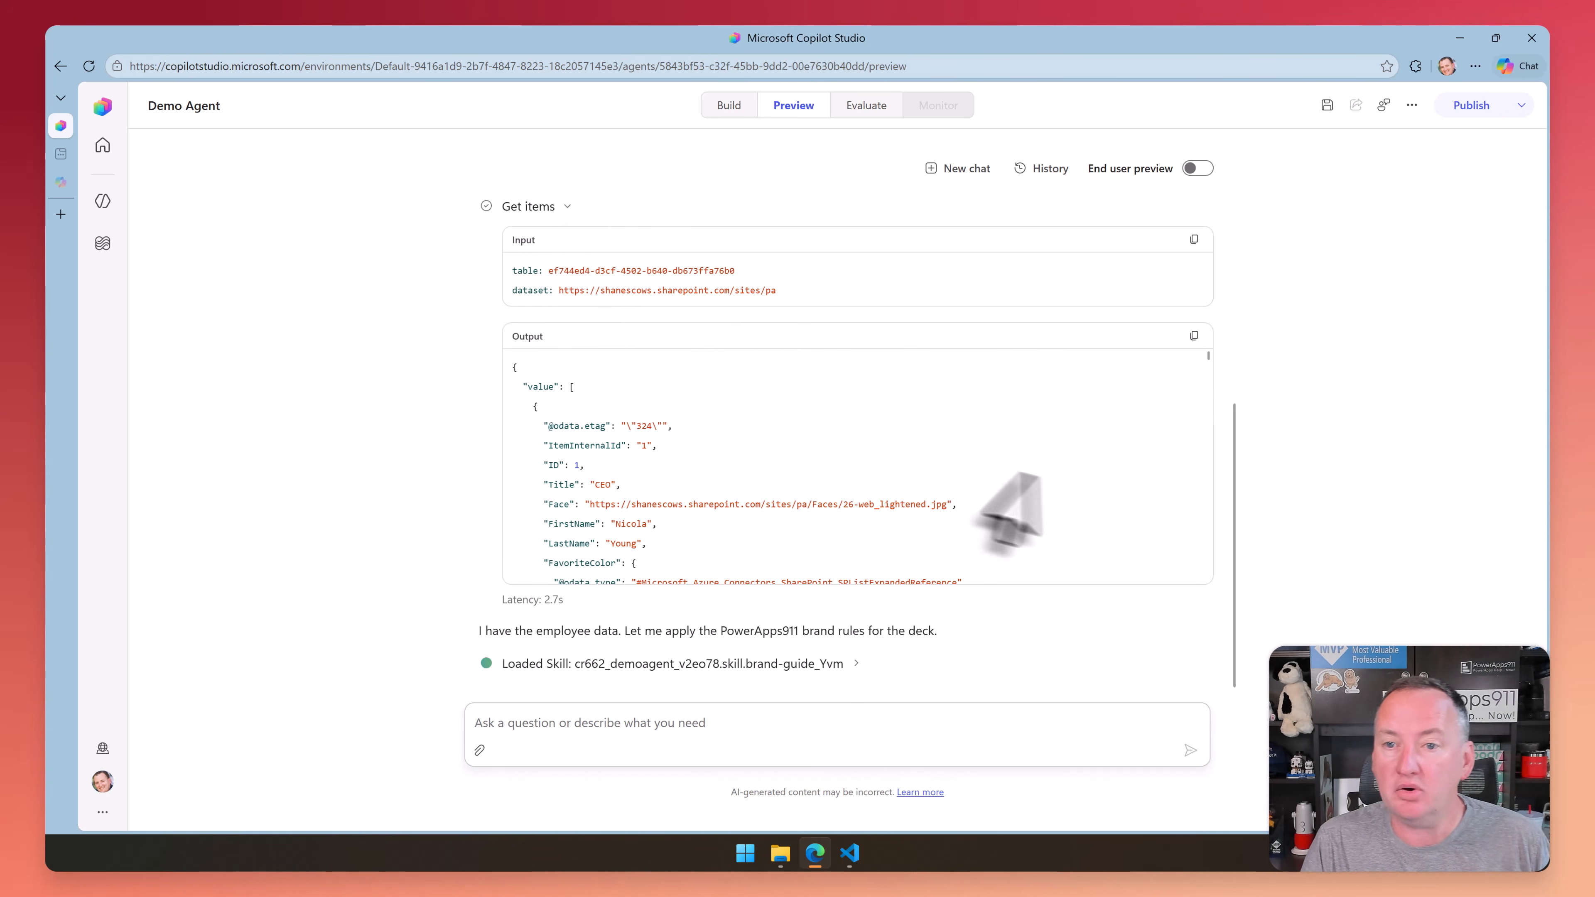
scroll(944, 374, "up", 4)
scroll(710, 405, "down", 5)
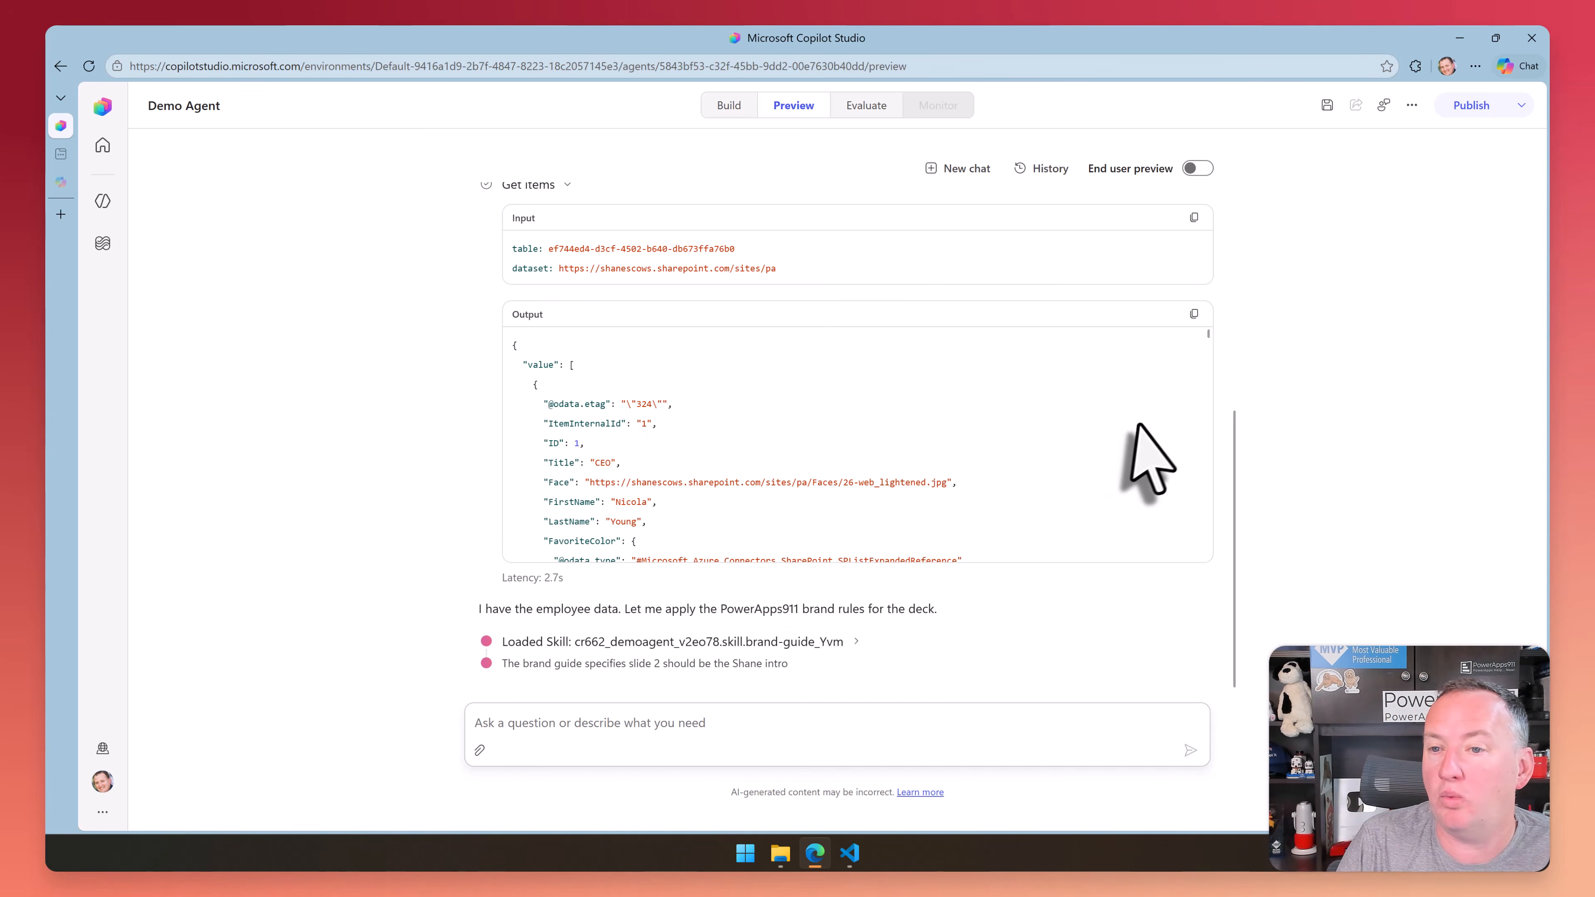
scroll(1162, 424, "up", 3)
scroll(1005, 414, "up", 5)
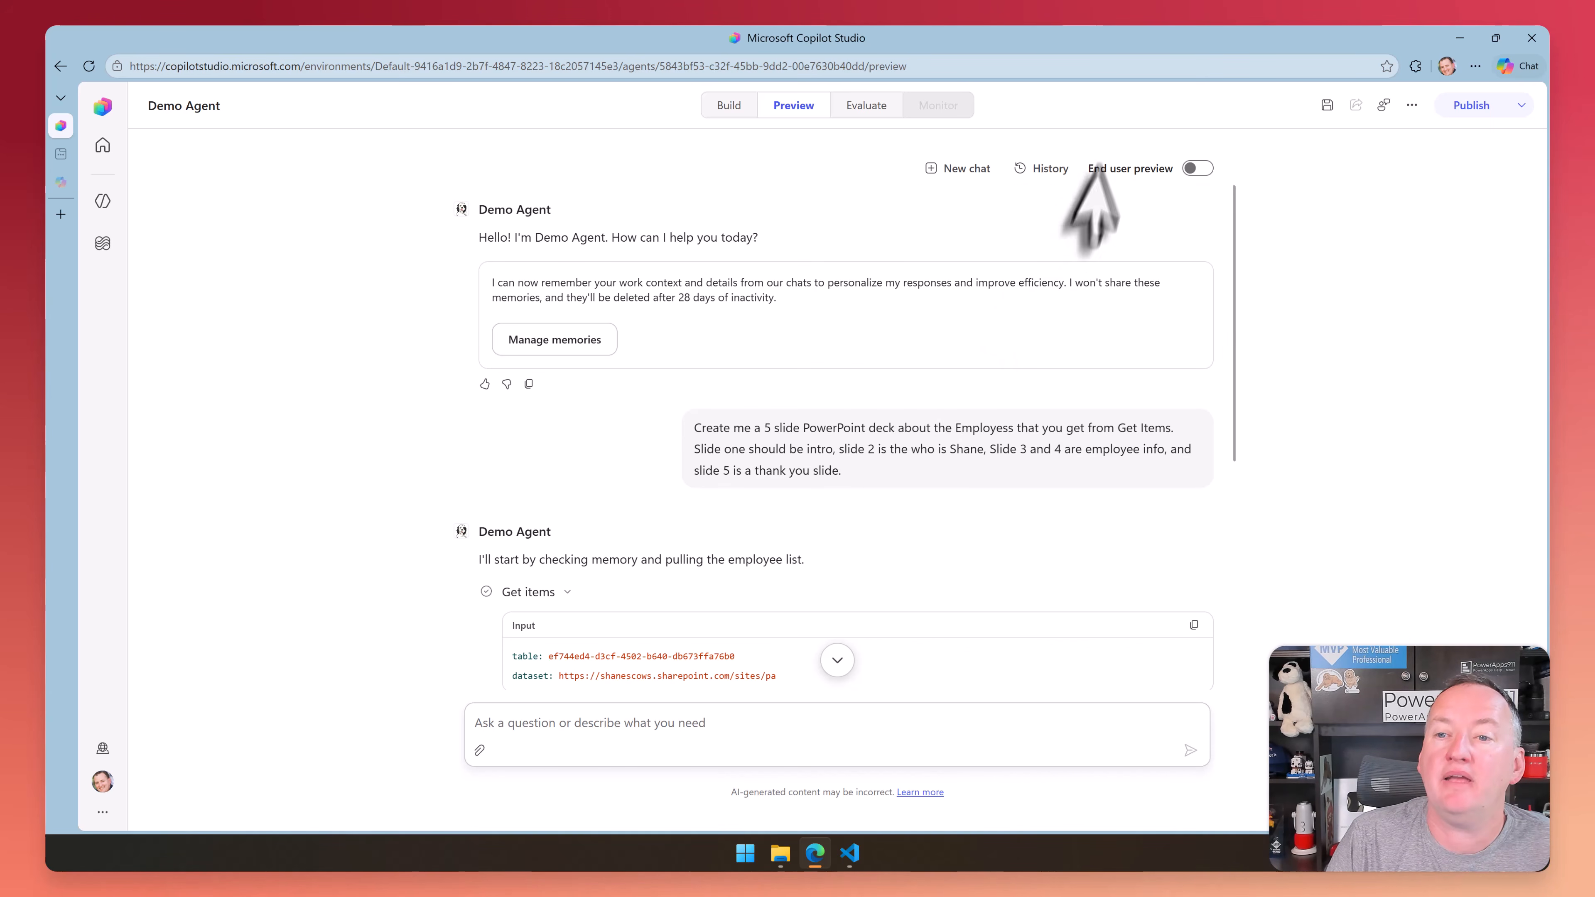
left_click(1199, 169)
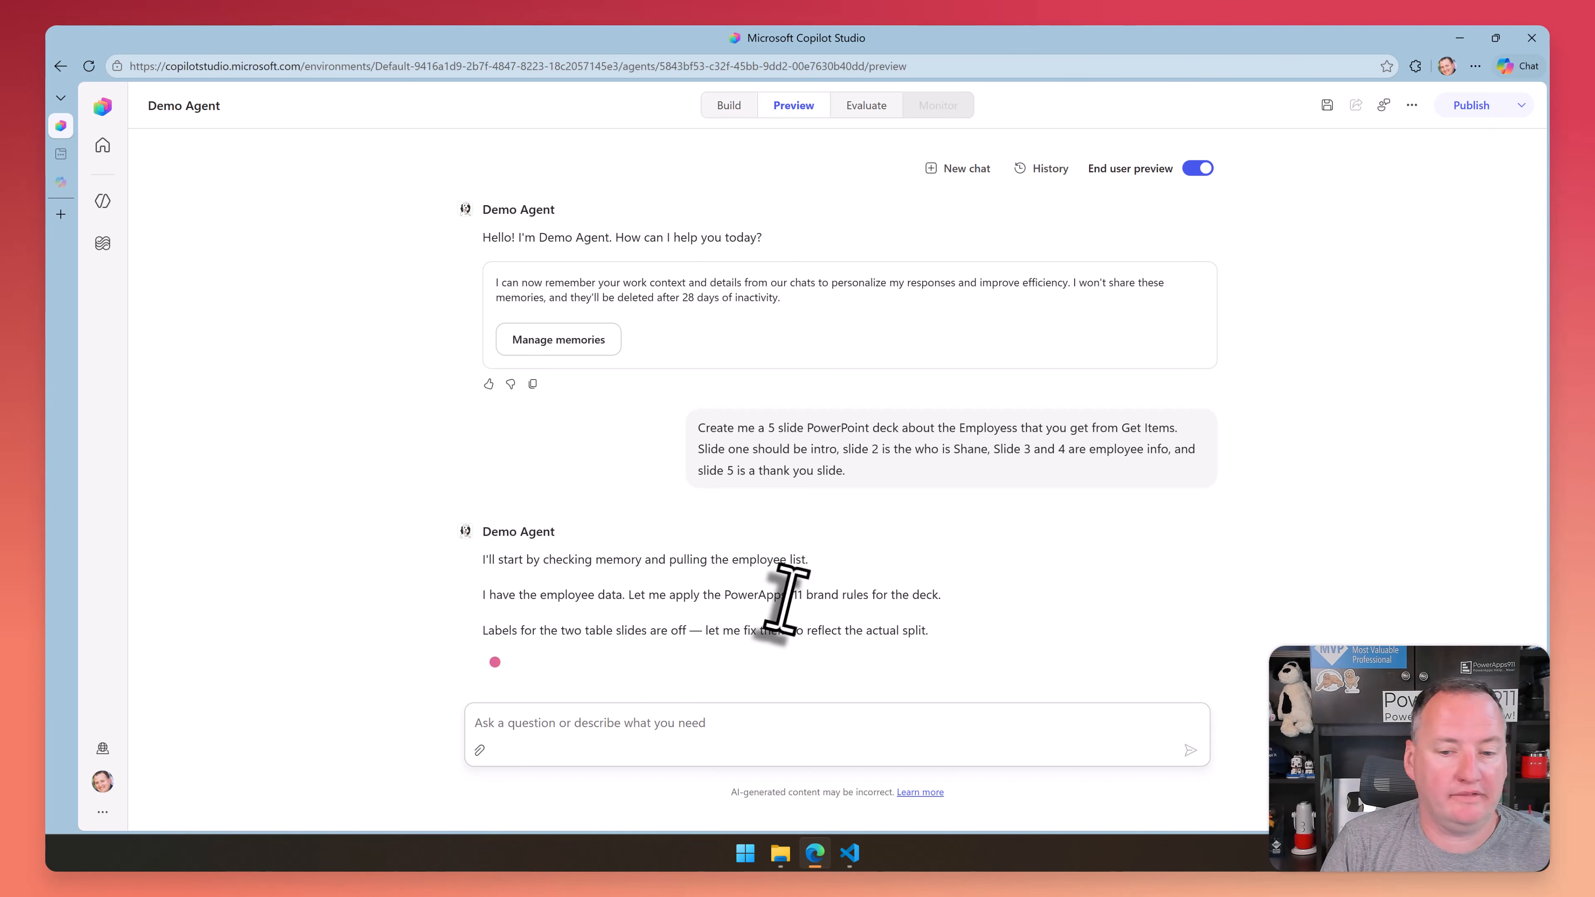
left_click(1198, 168)
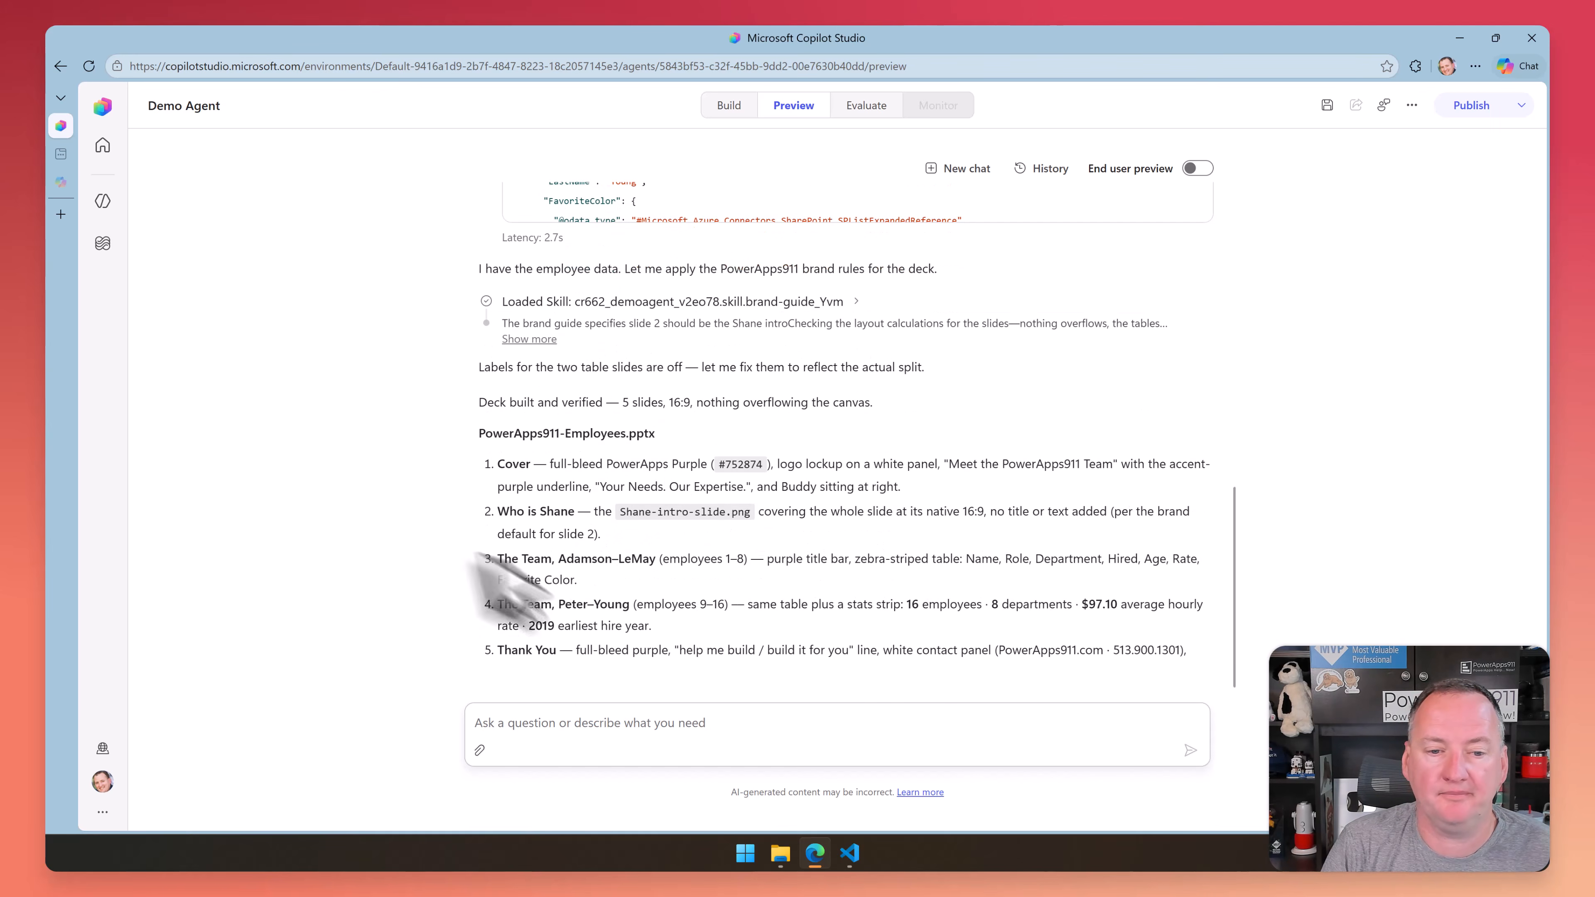
Open the generated PowerApps911-Employees.pptx in PowerPoint and review slides 2 through 5 before returning to Copilot Studio
left_click(594, 631)
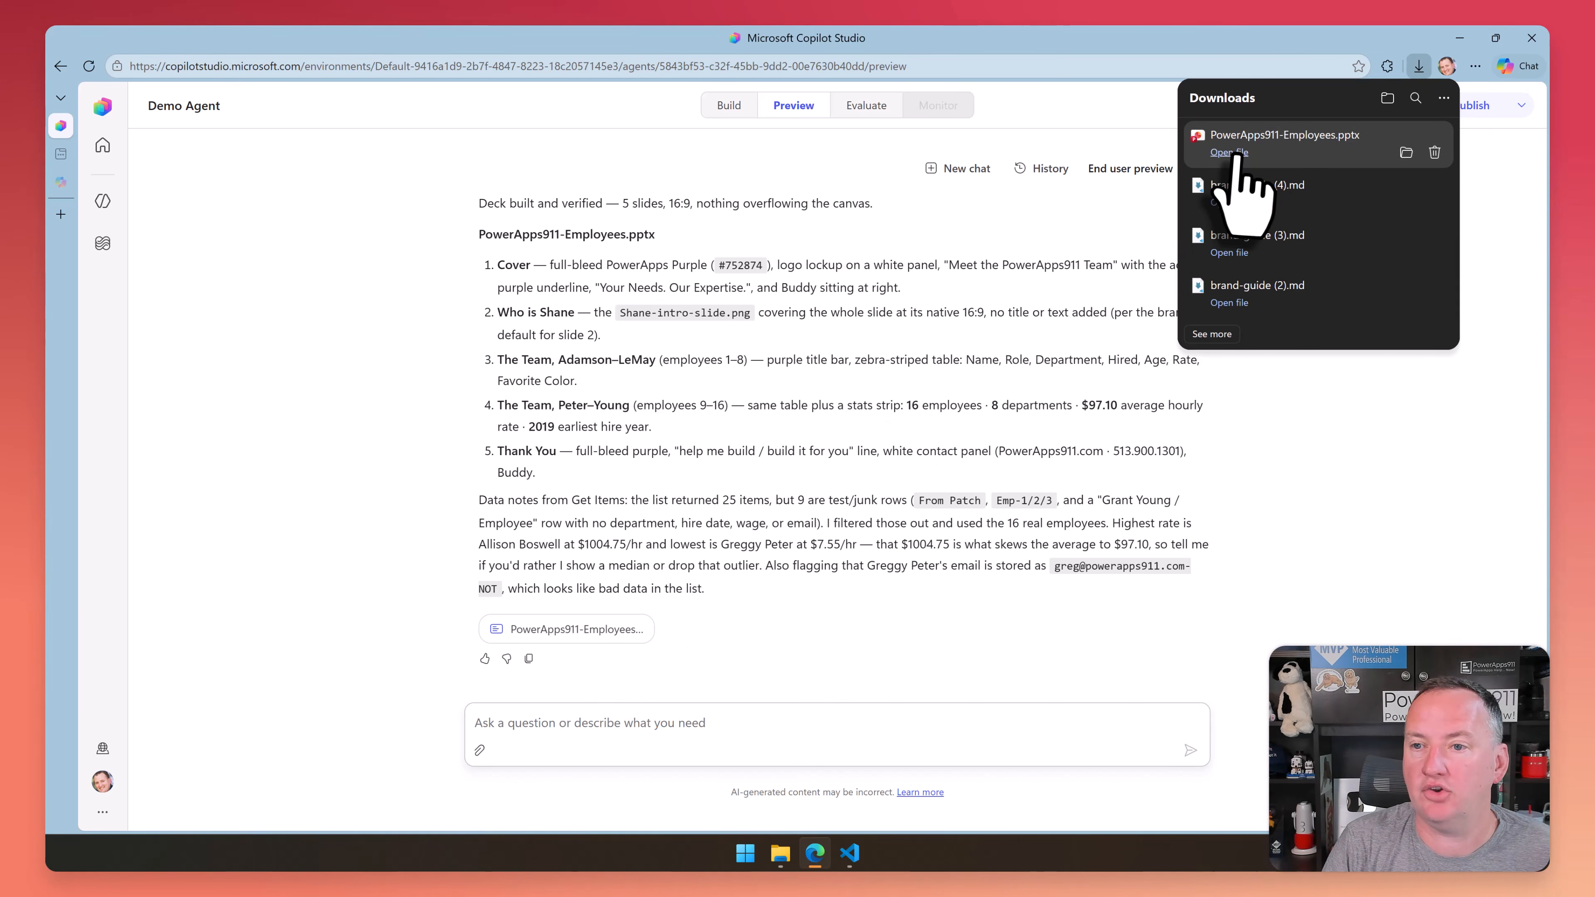
left_click(1229, 152)
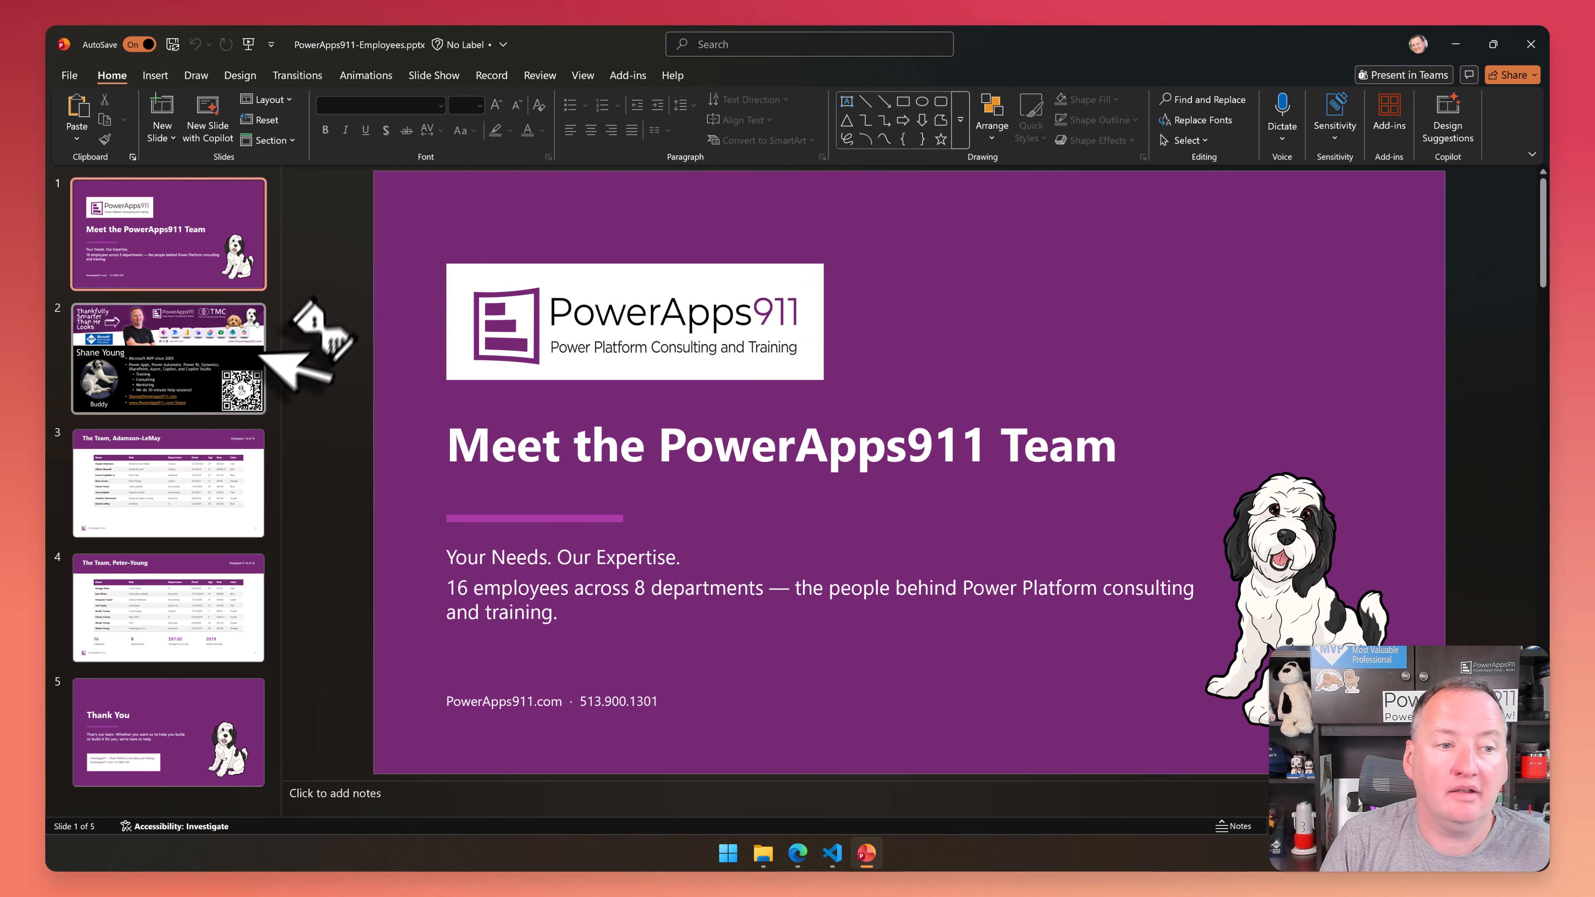
left_click(230, 364)
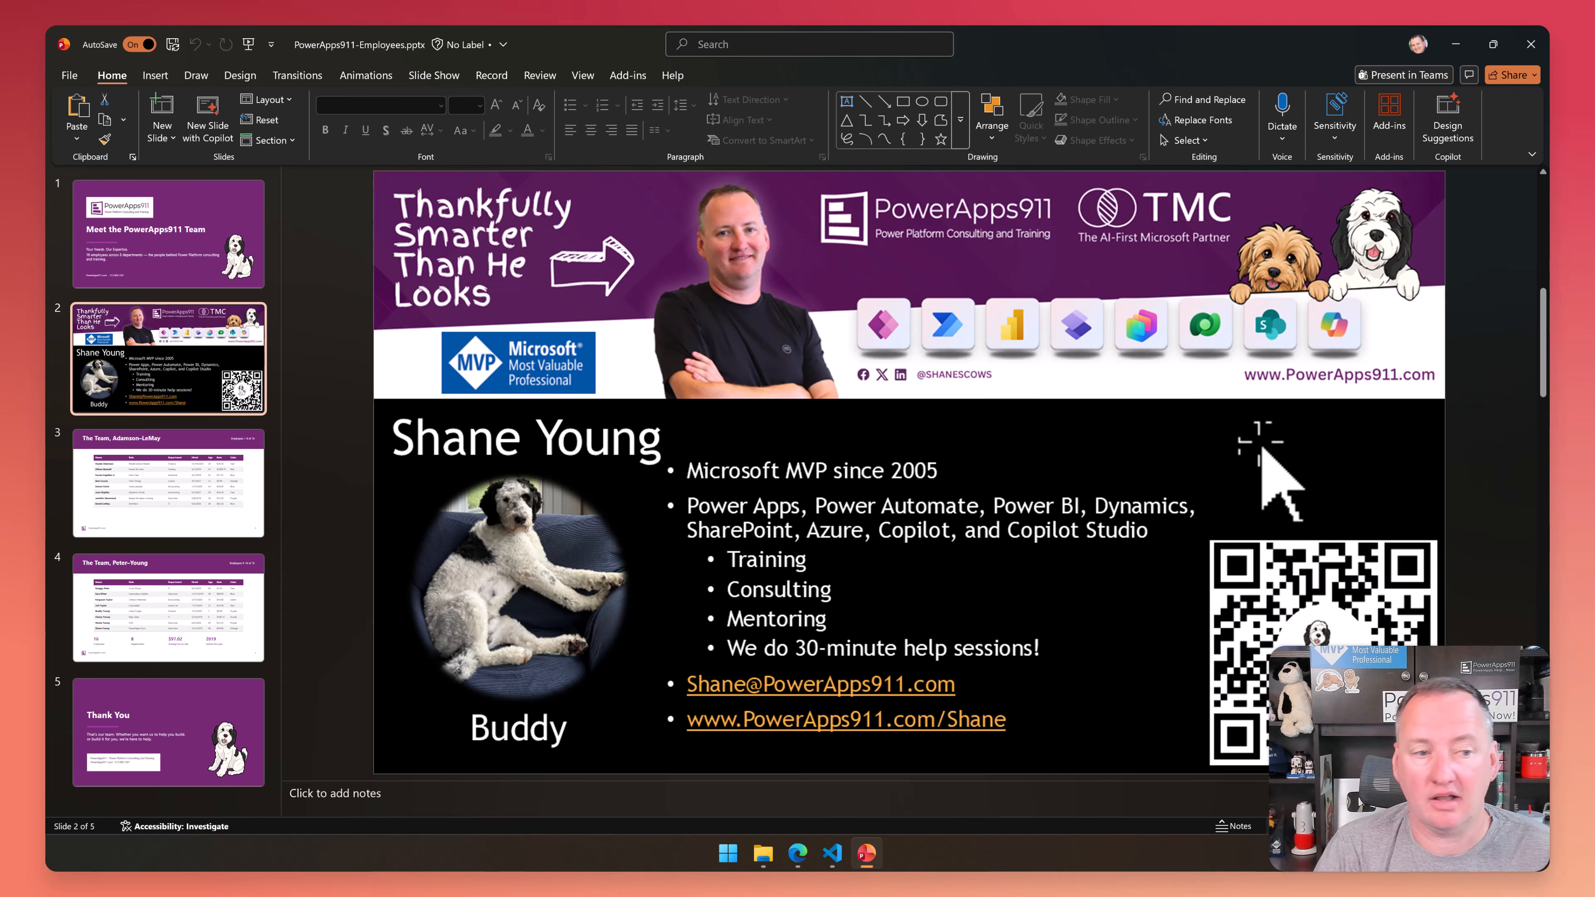
left_click(167, 509)
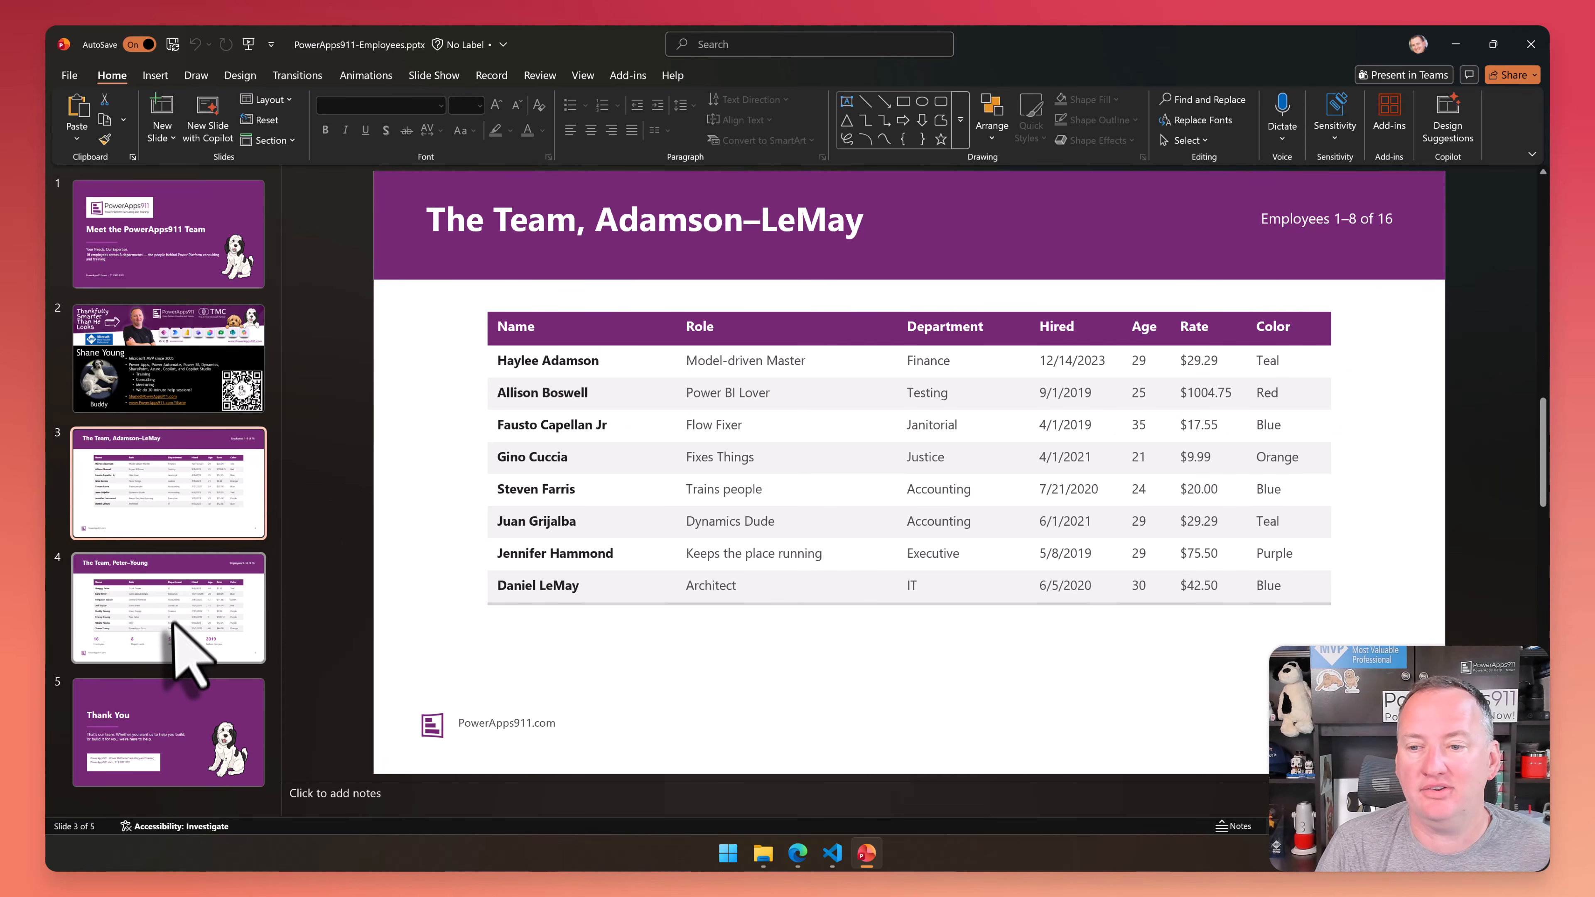
left_click(170, 606)
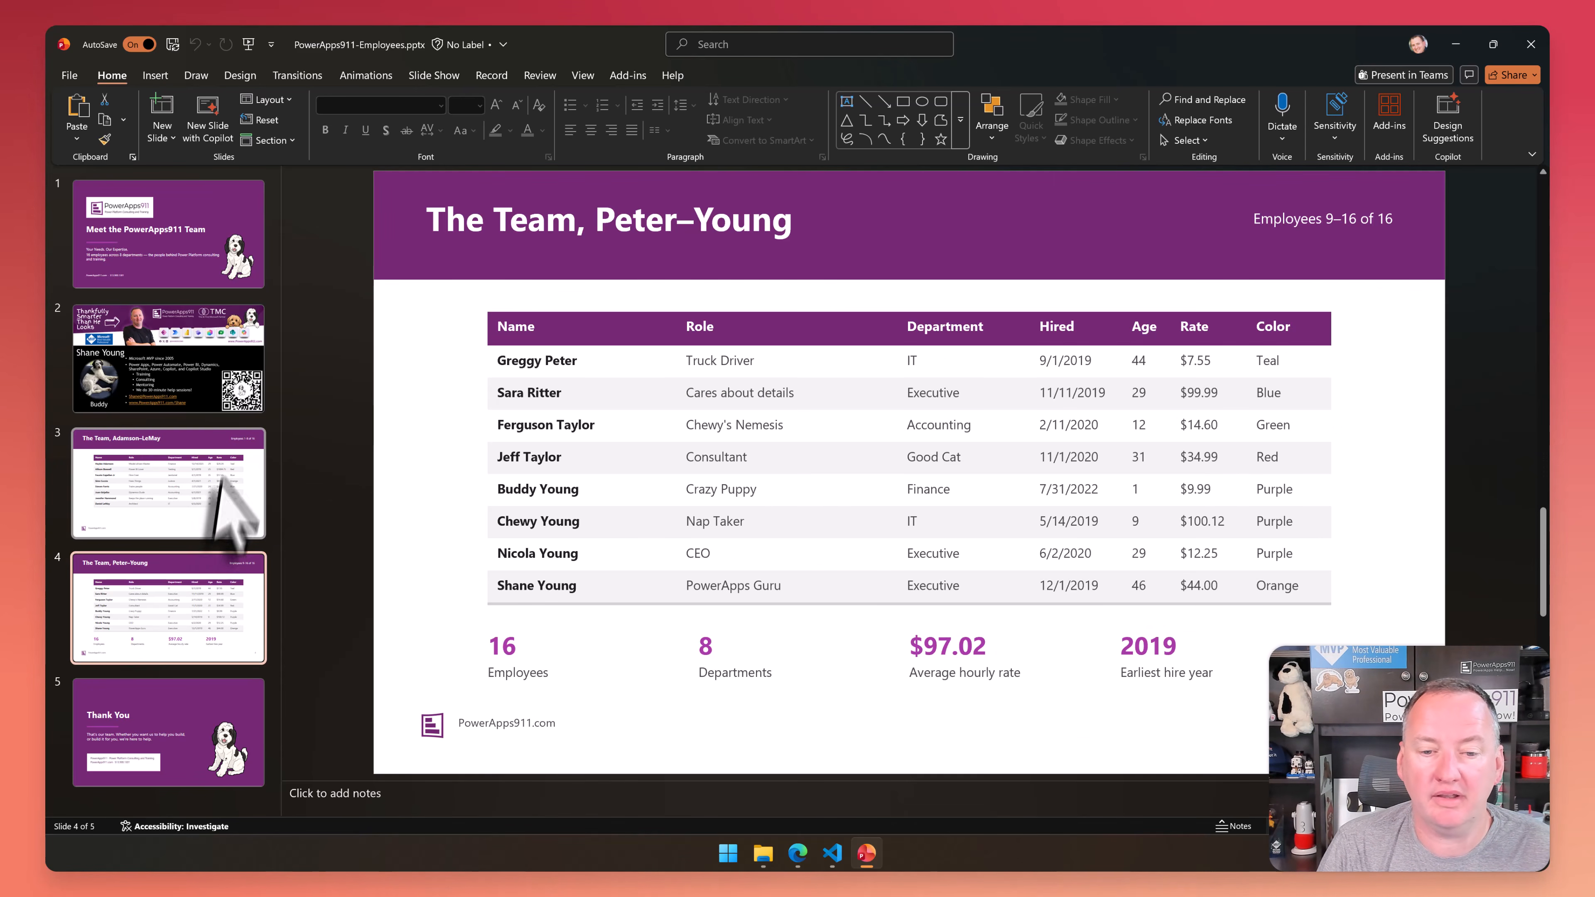
left_click(162, 710)
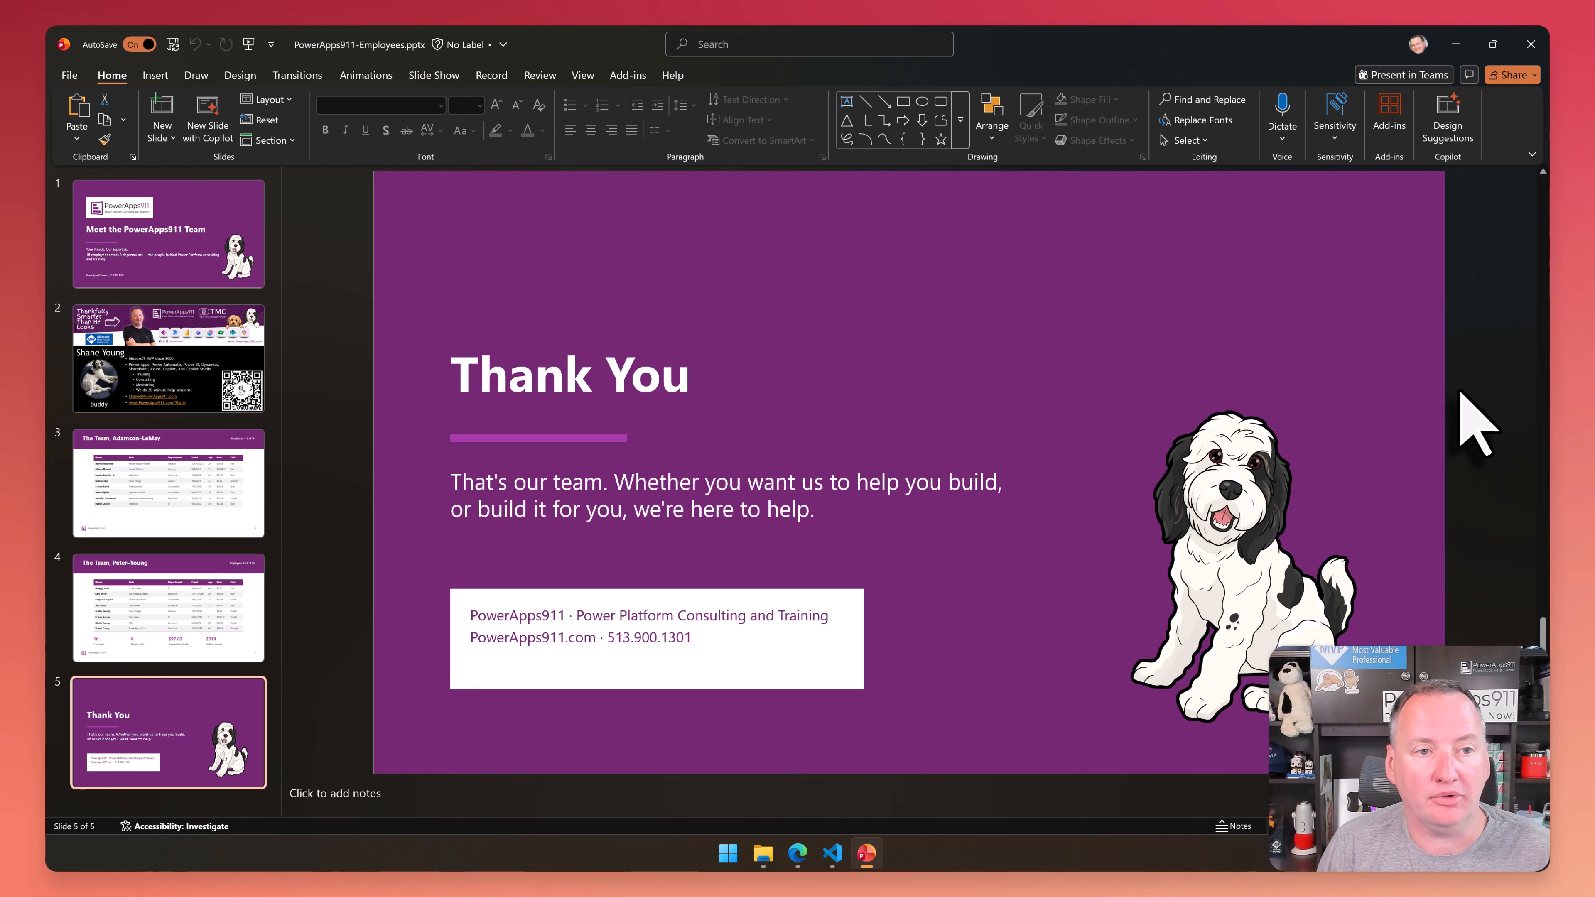
left_click(1456, 44)
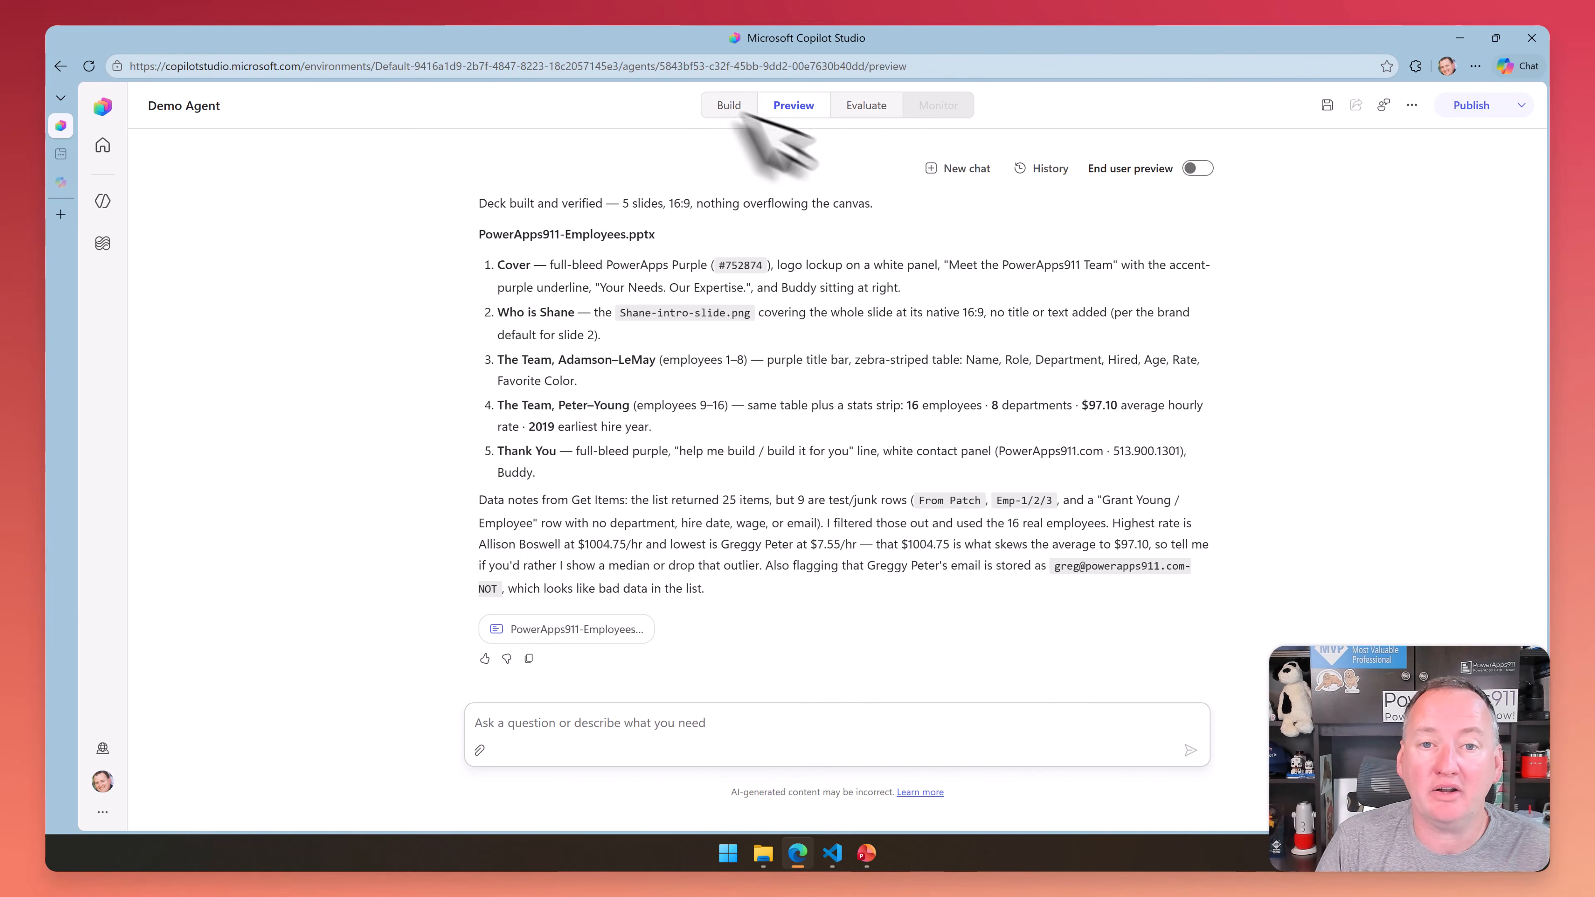
Check the Demo Agent's options for creating a new evaluation, and return to the list of all agents
left_click(728, 105)
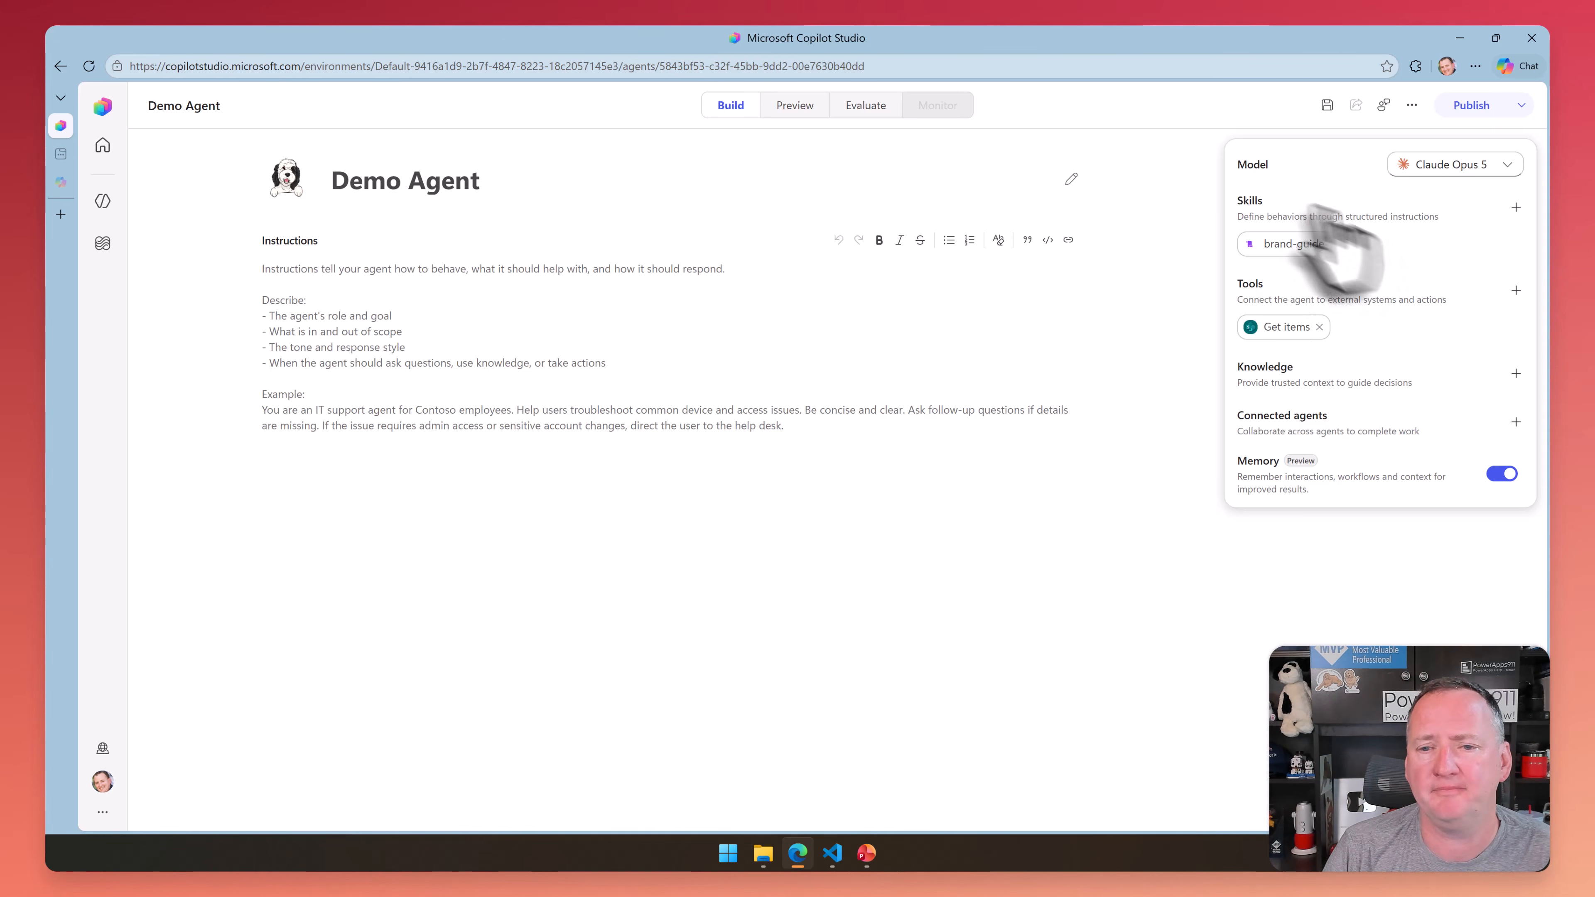
left_click(867, 115)
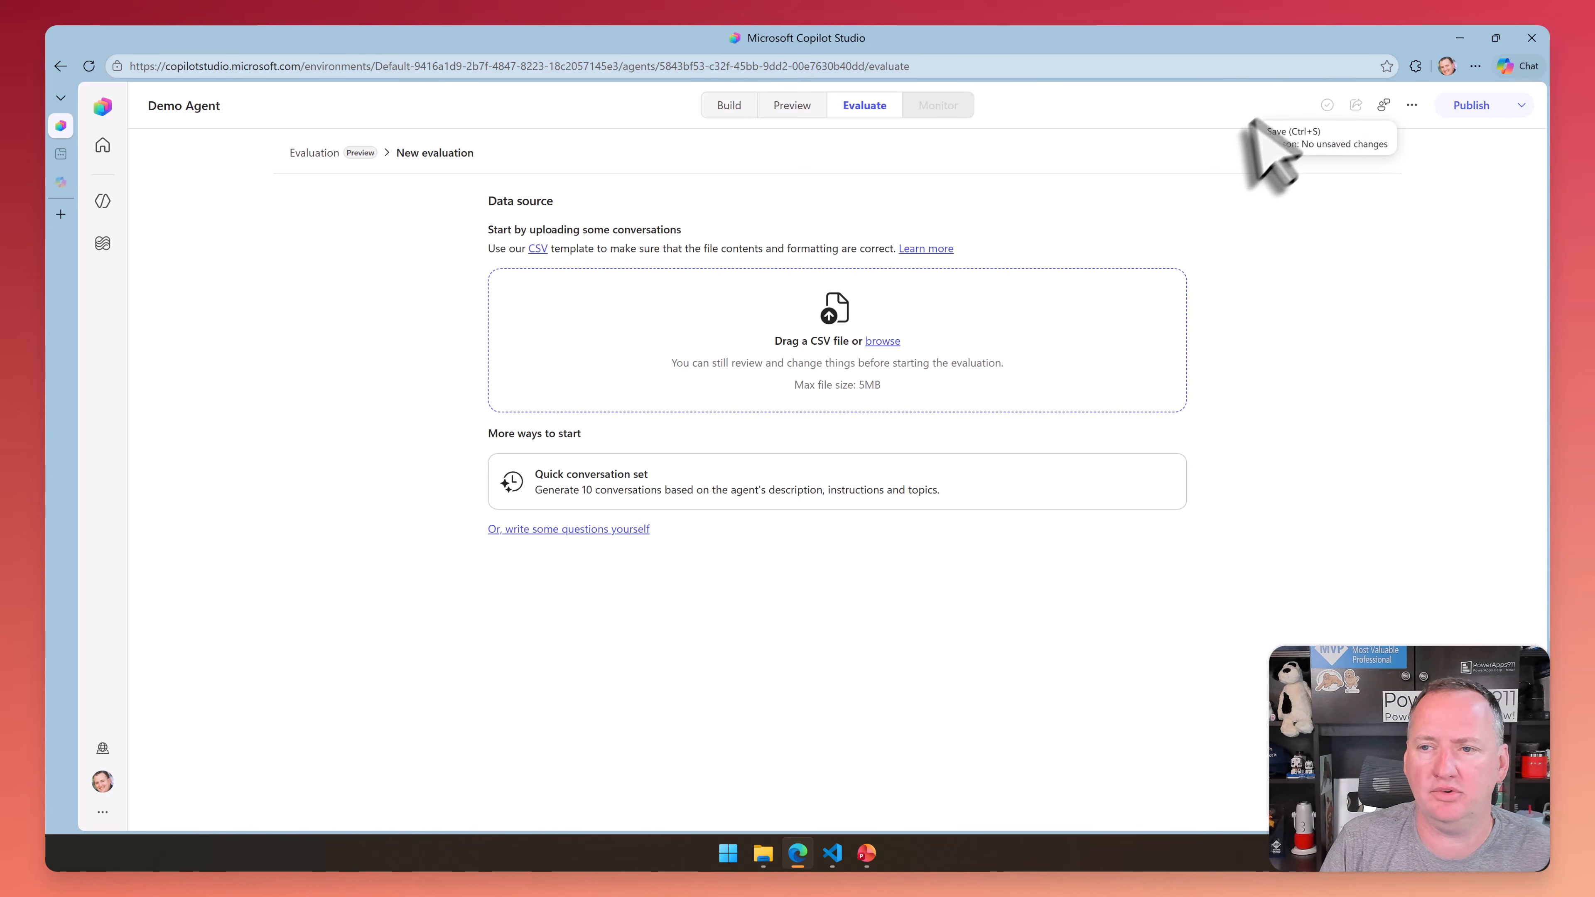
left_click(103, 201)
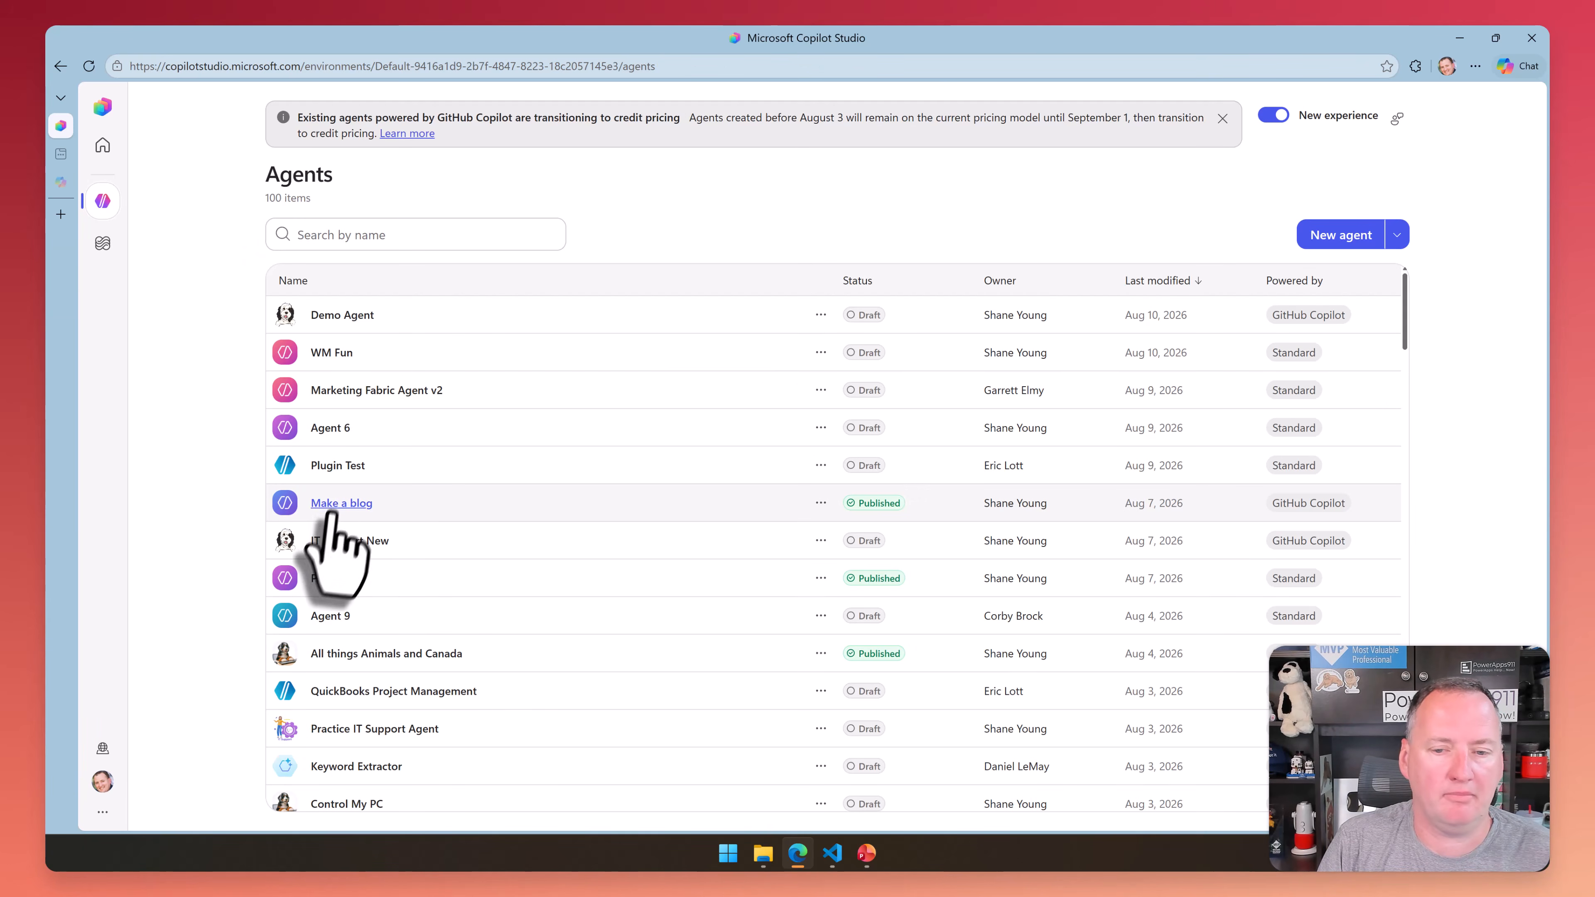
Open the Make a blog agent, review its evaluation page, monitoring page and publishing channels, and leave without republishing it
left_click(339, 503)
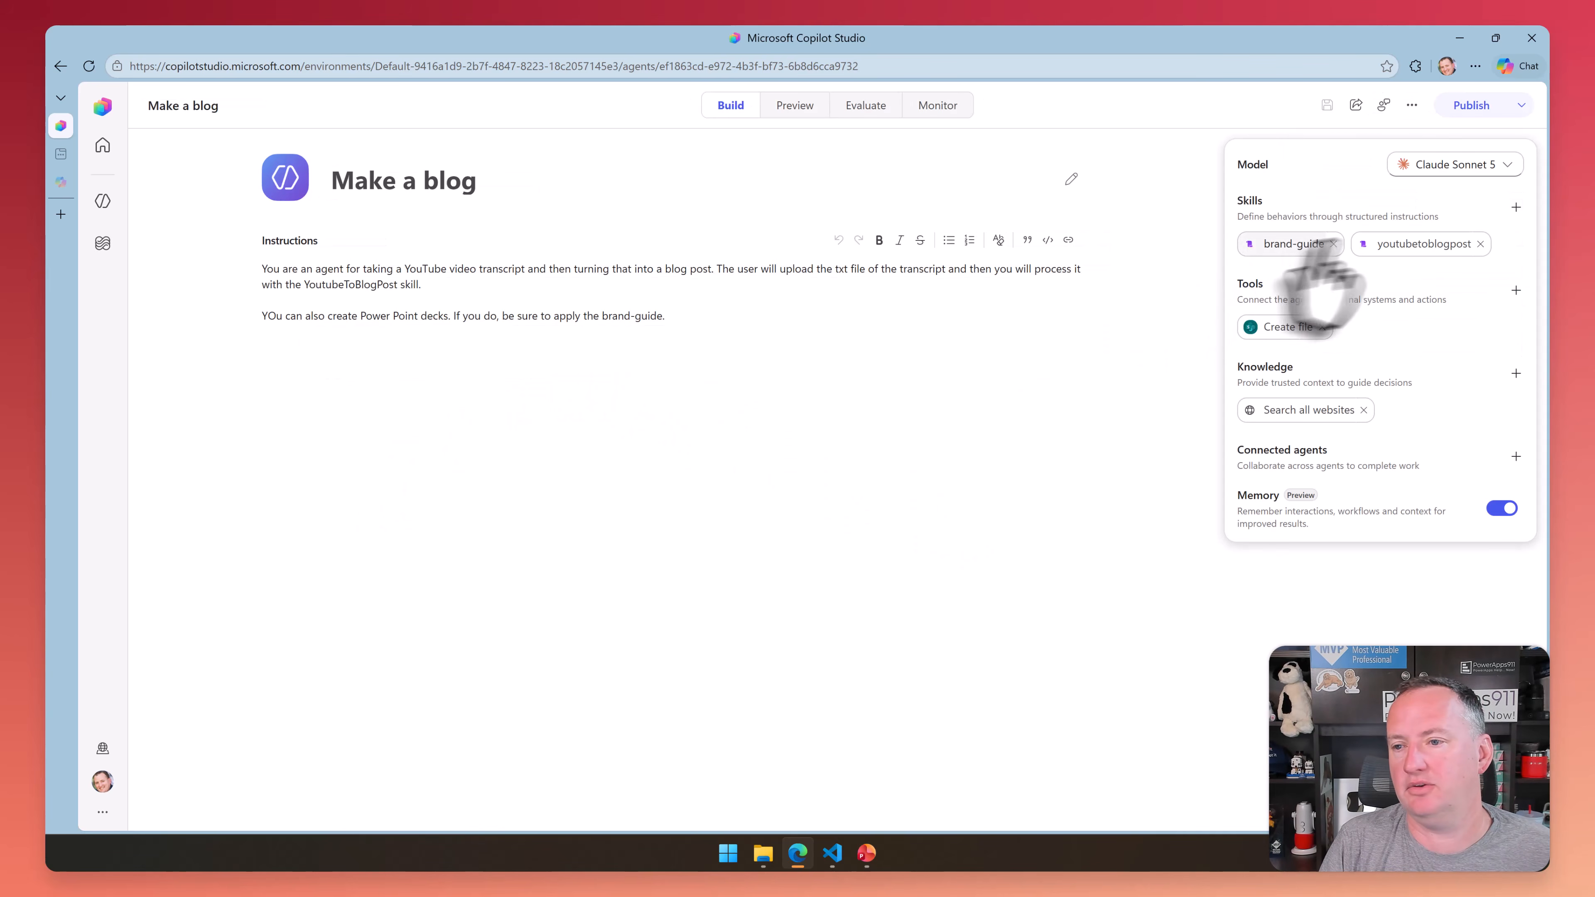
left_click(807, 105)
left_click(867, 105)
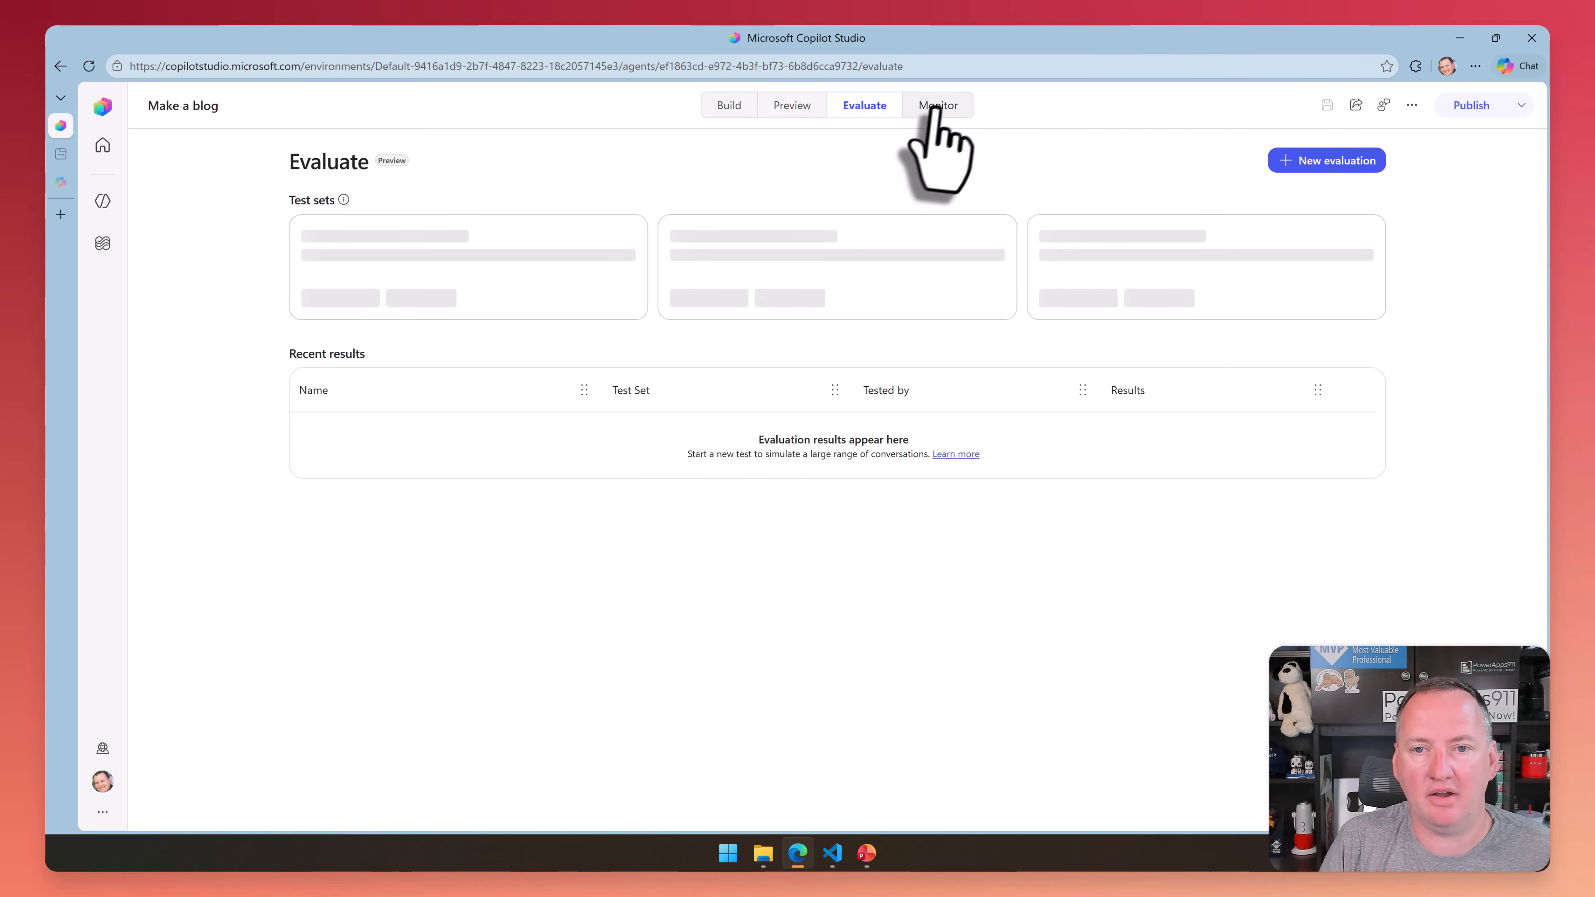
left_click(938, 106)
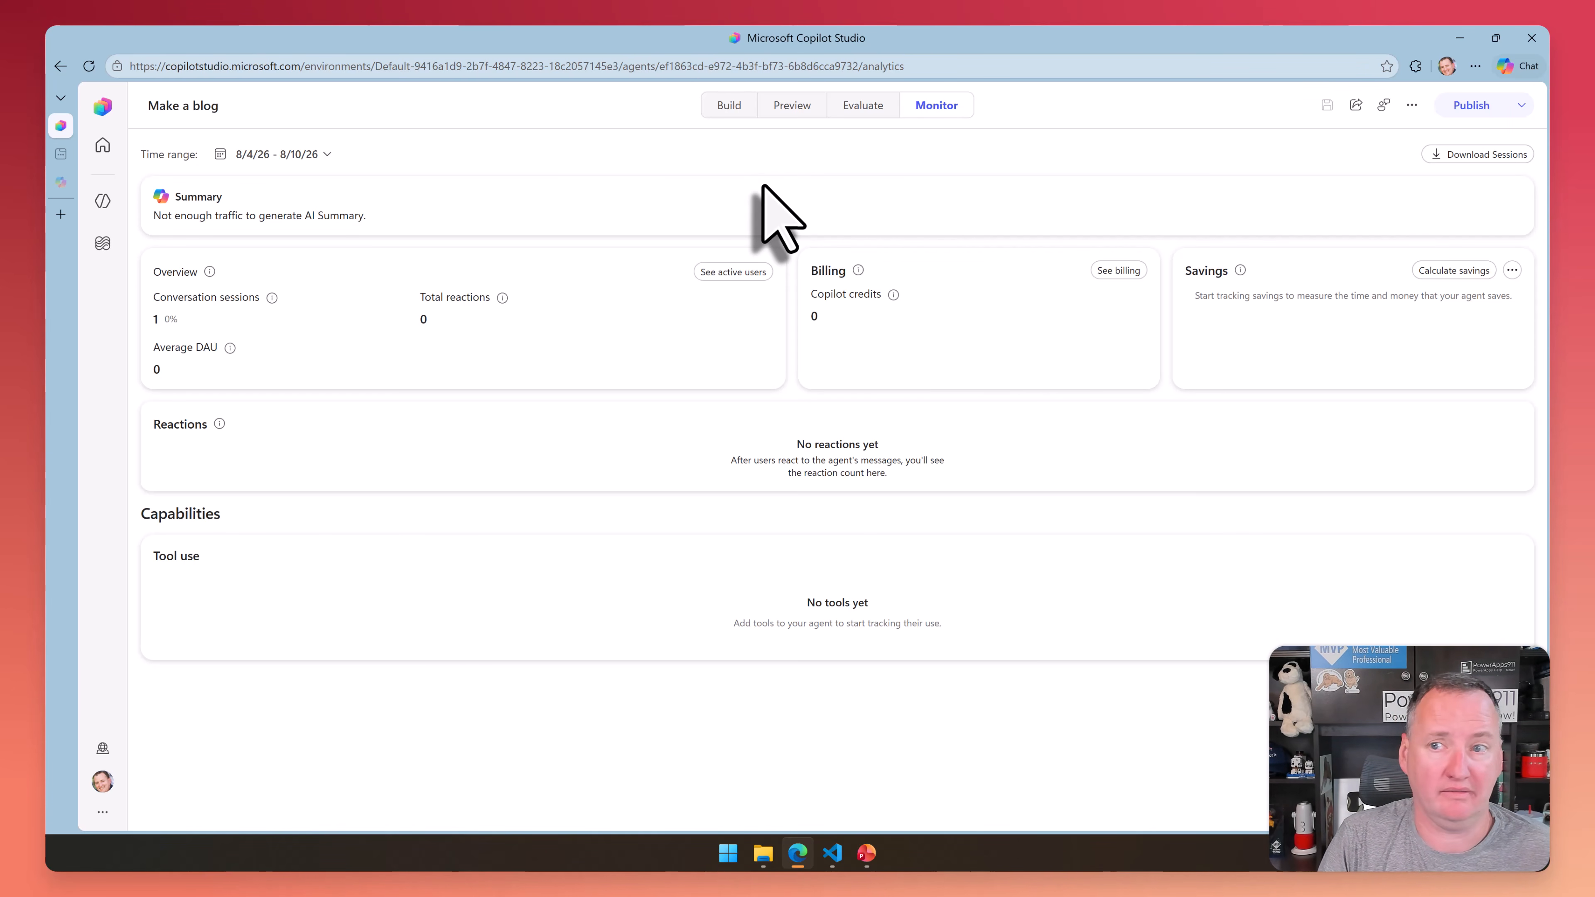
left_click(1522, 105)
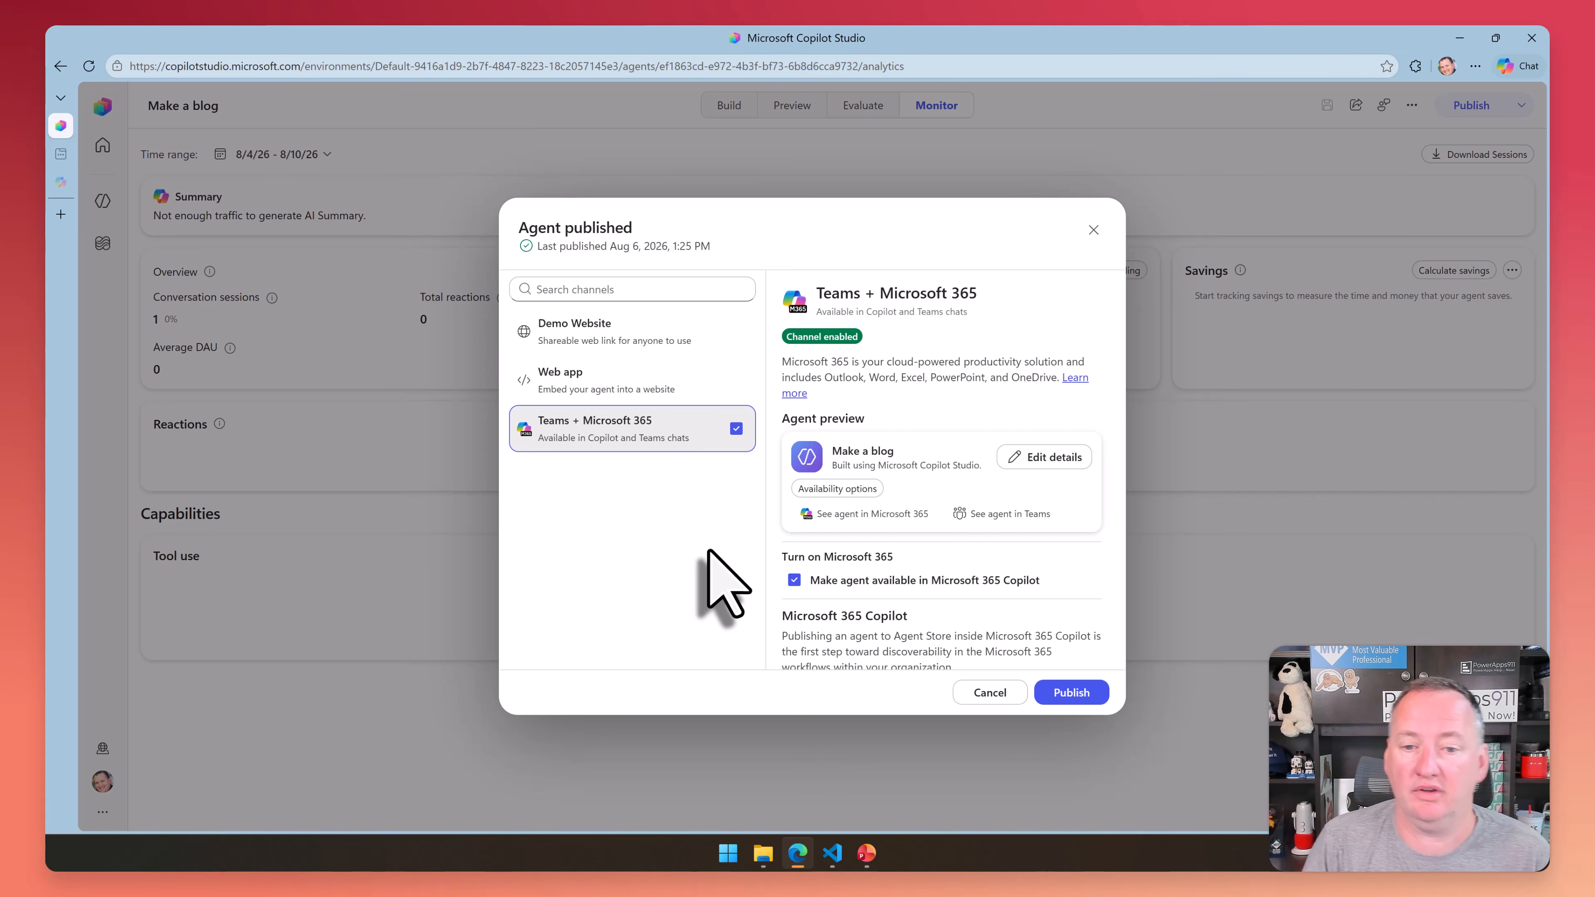
left_click(990, 693)
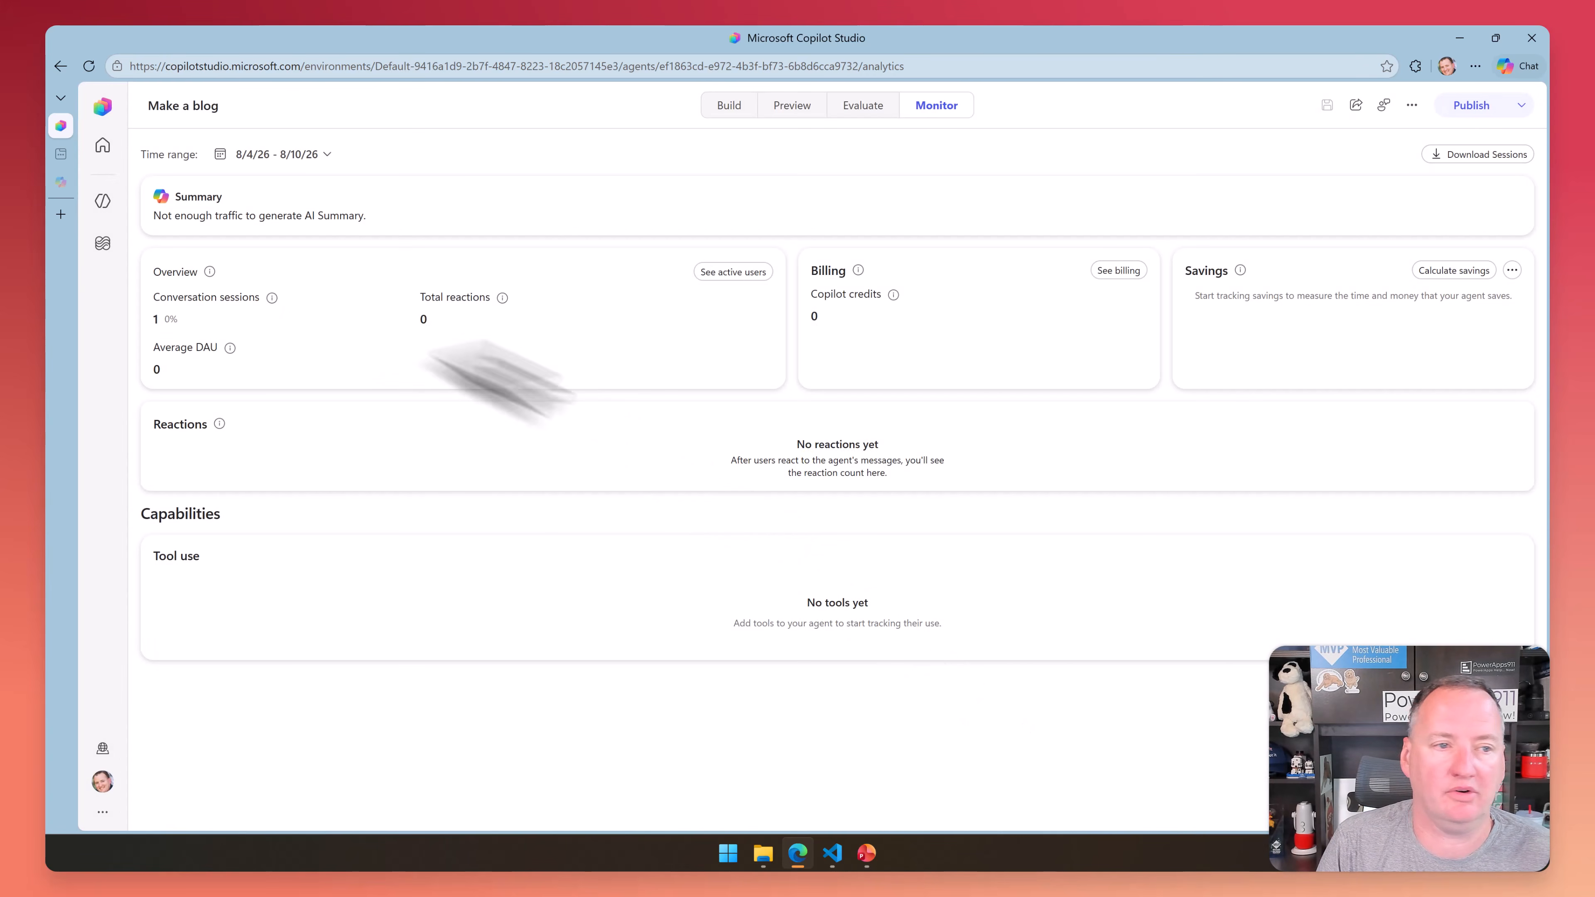
Reopen the Demo Agent from the agents list and examine its Demo Website, Web app and Teams + Microsoft 365 publishing channels
left_click(102, 203)
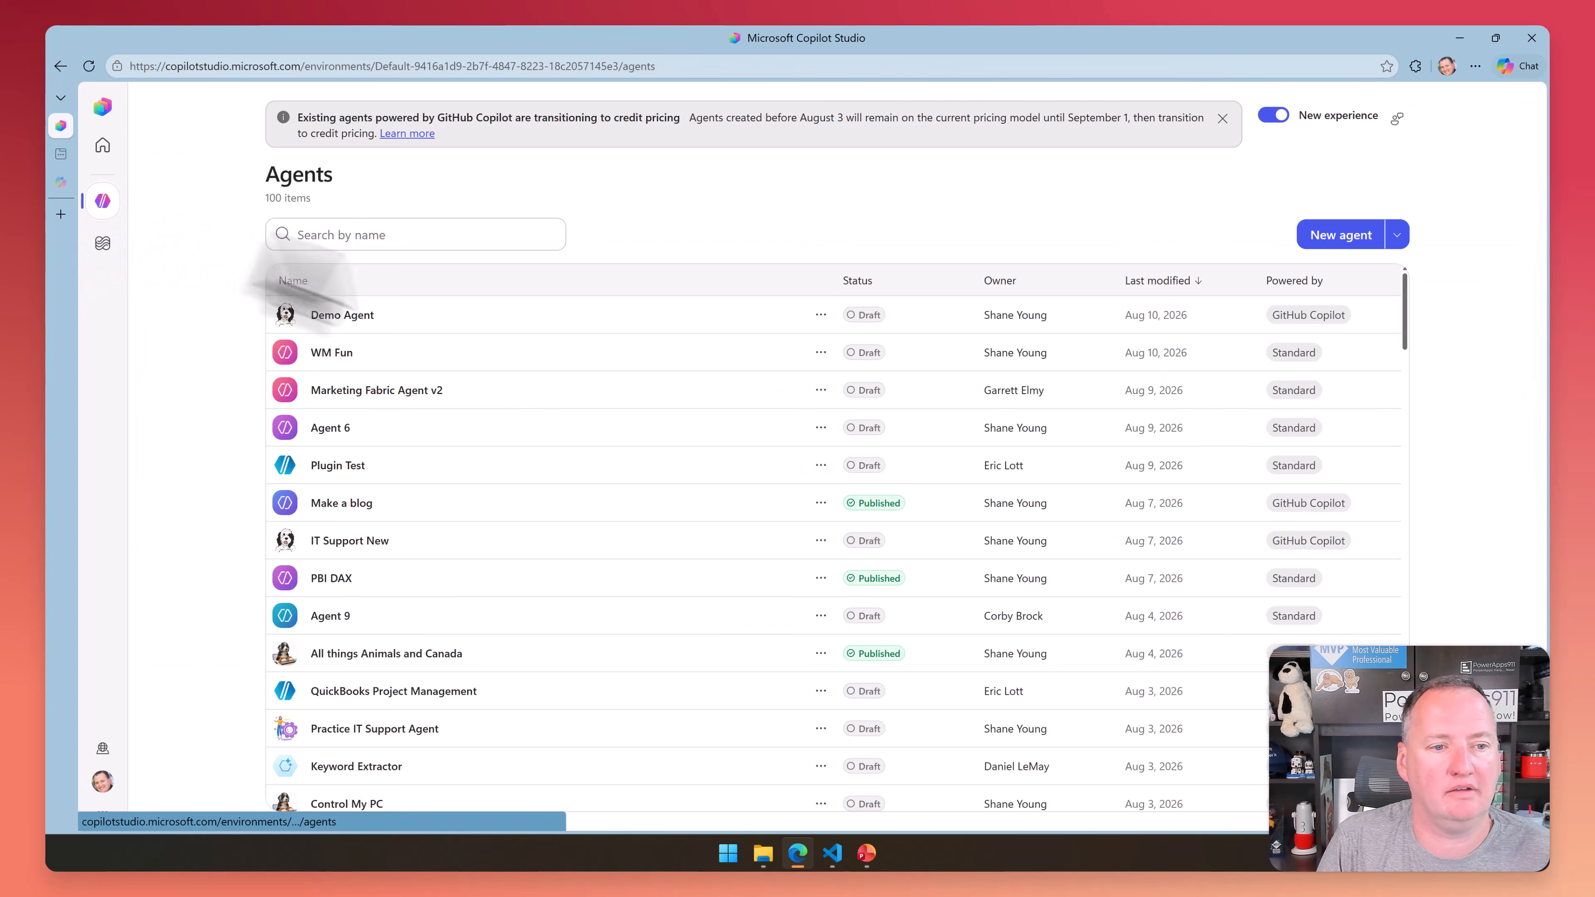
left_click(339, 316)
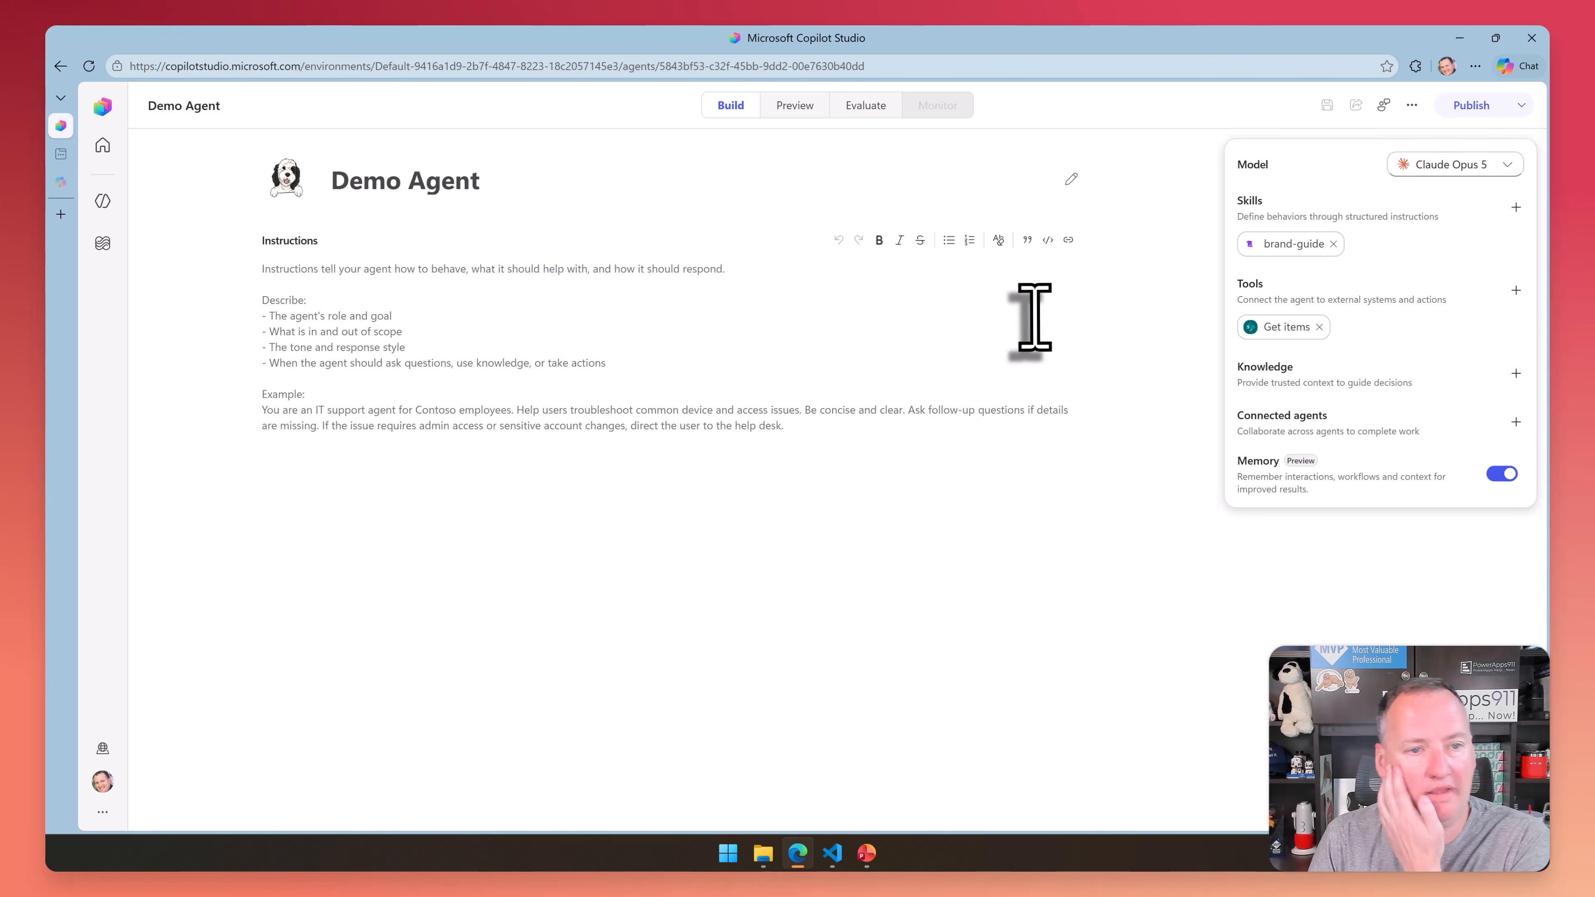
left_click(1513, 105)
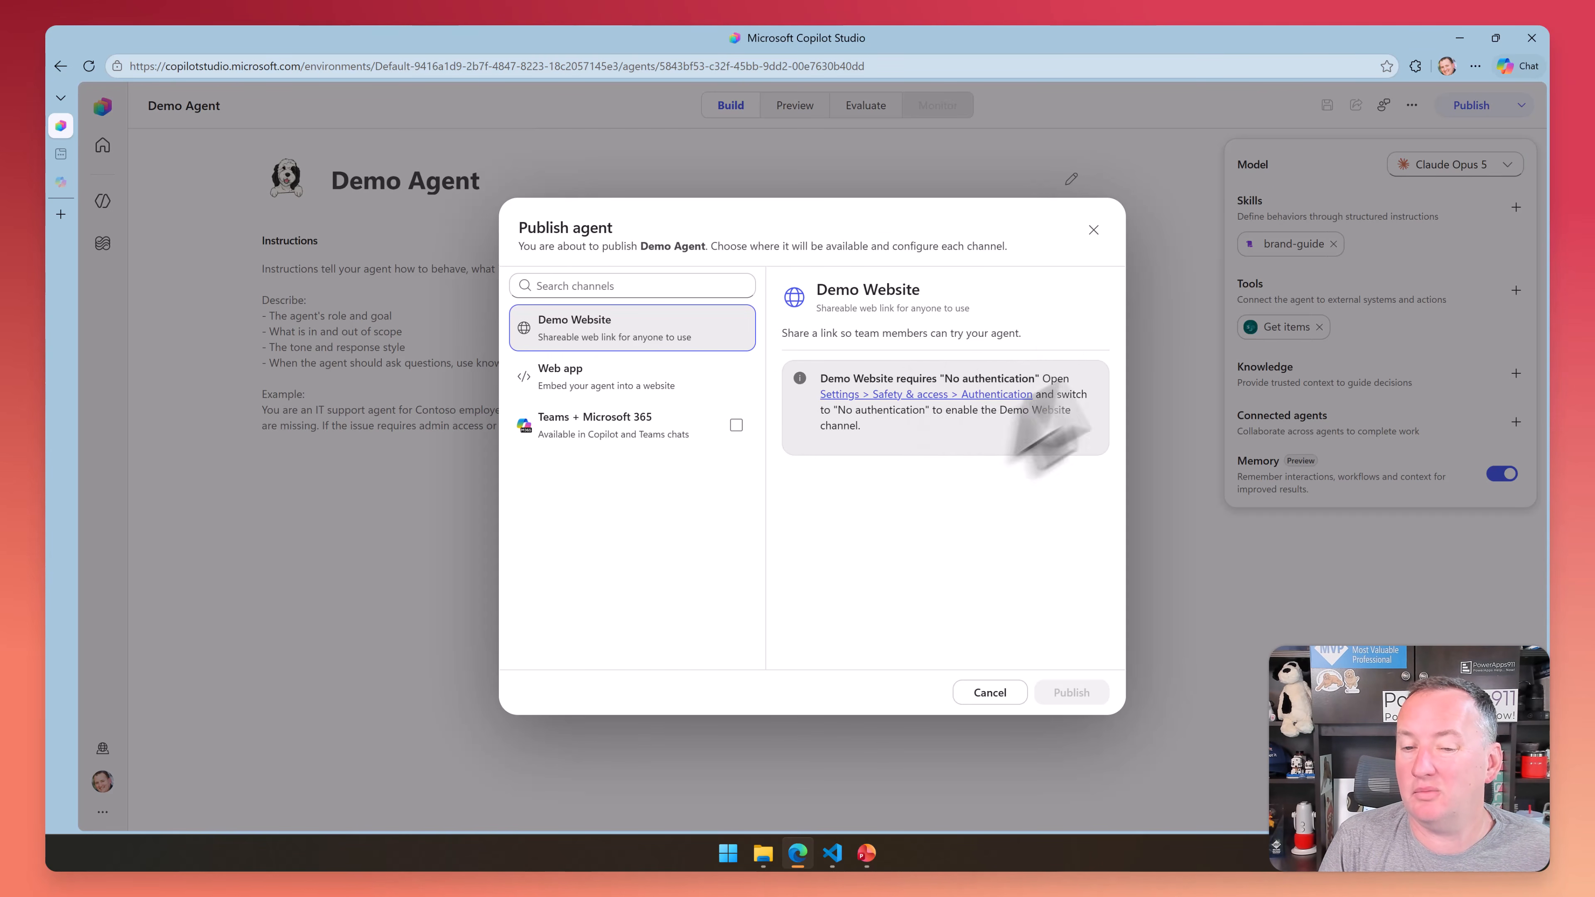
left_click(667, 392)
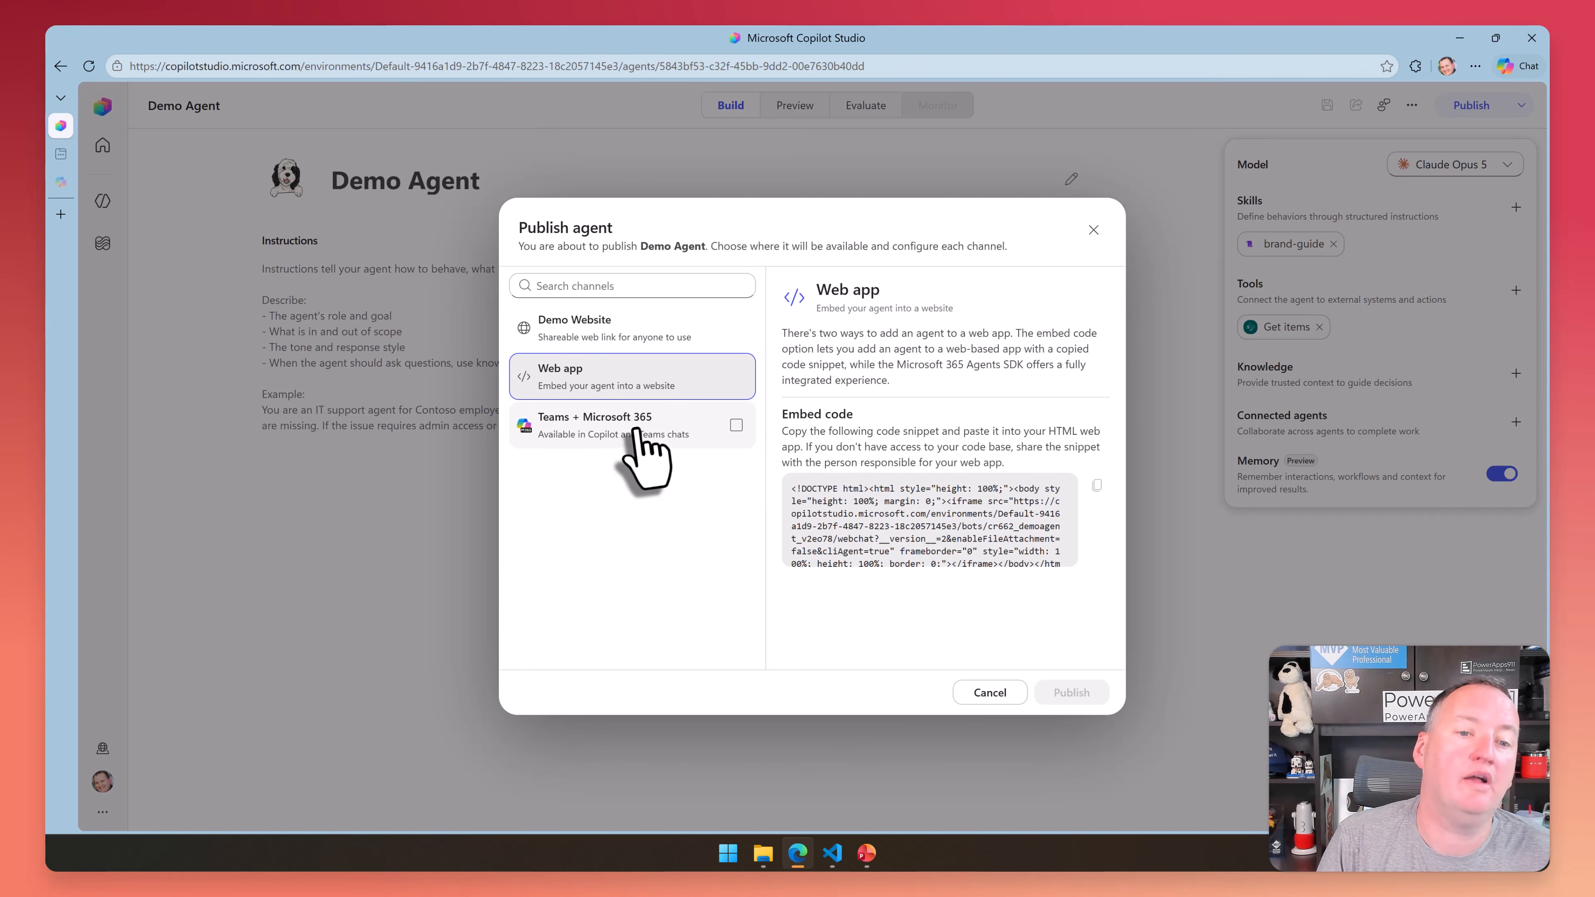
left_click(641, 443)
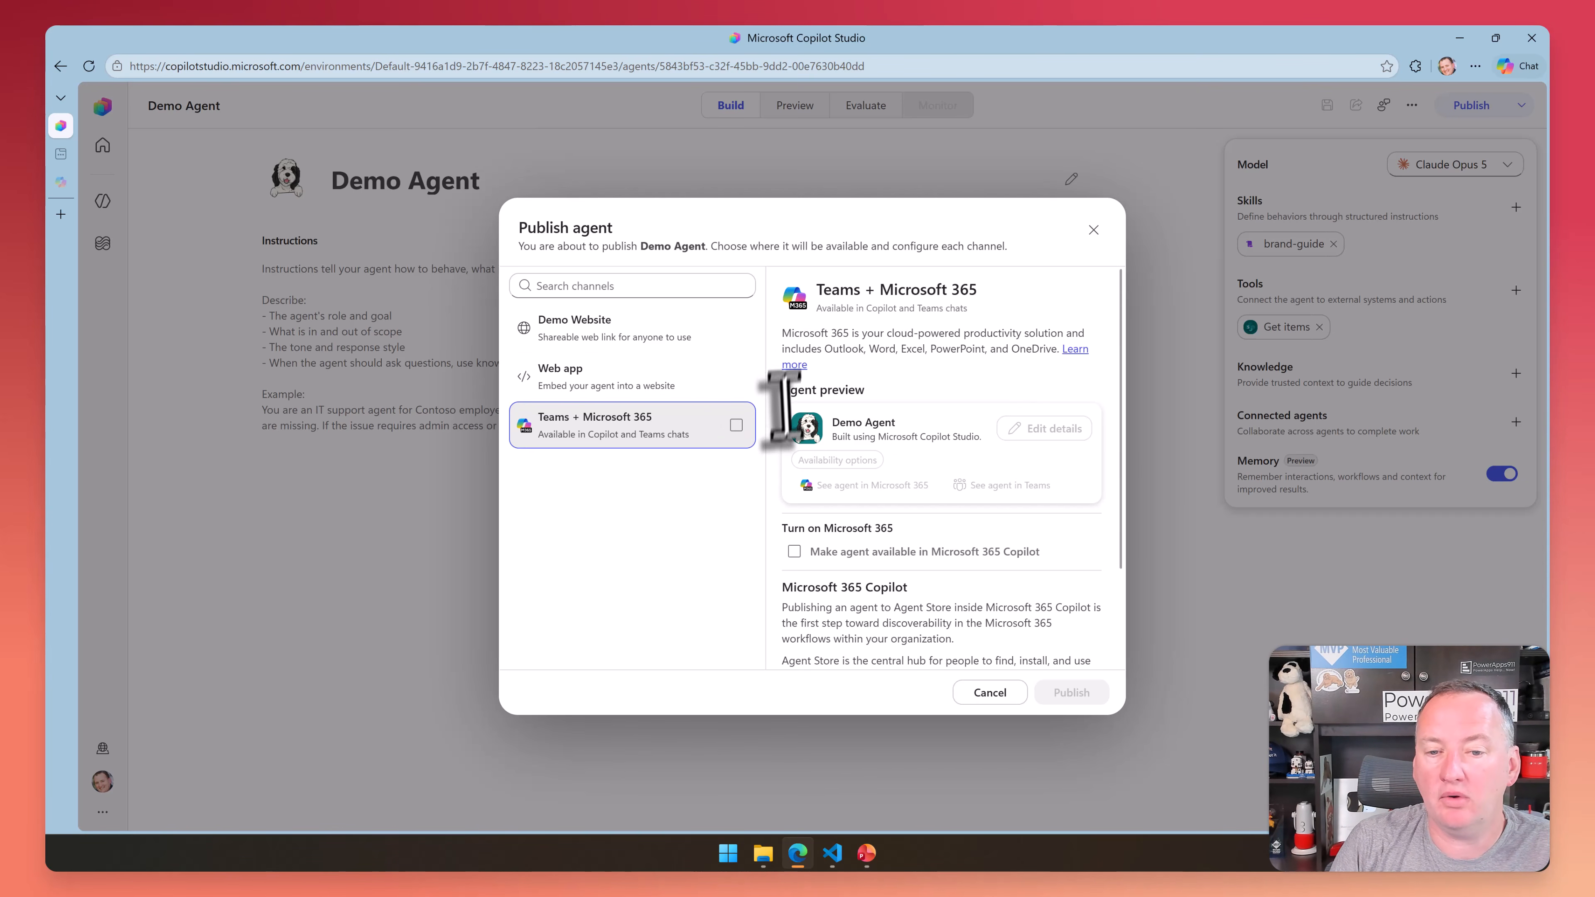
Make the Demo Agent available in Microsoft 365 Copilot through the Teams + Microsoft 365 channel, and save and publish it
scroll(795, 478, "down", 1)
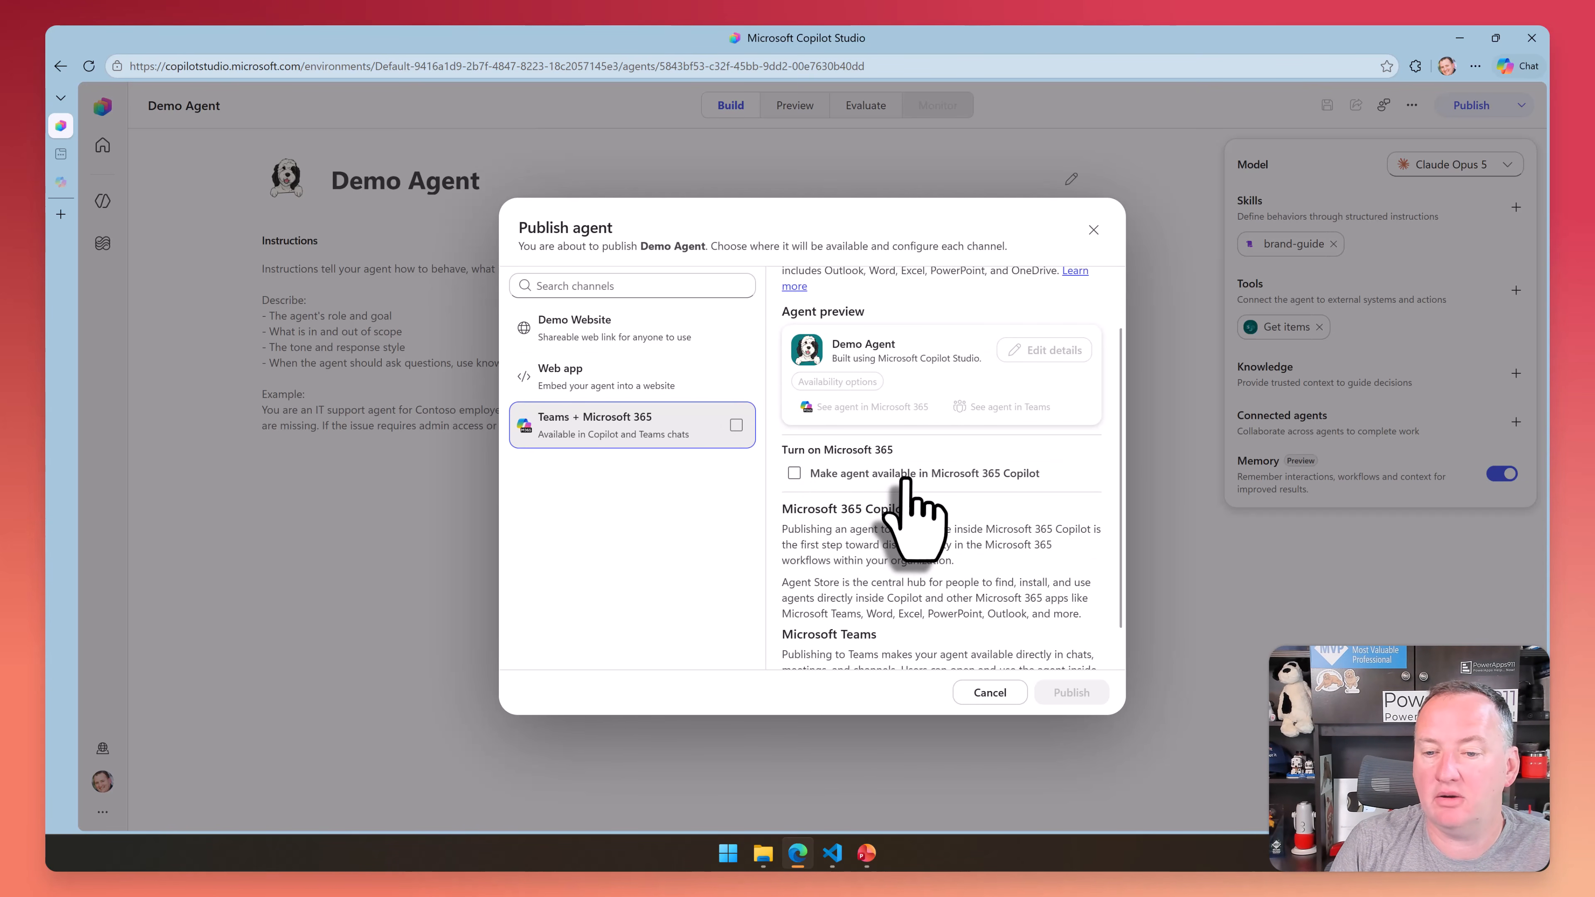
left_click(907, 479)
scroll(842, 497, "down", 1)
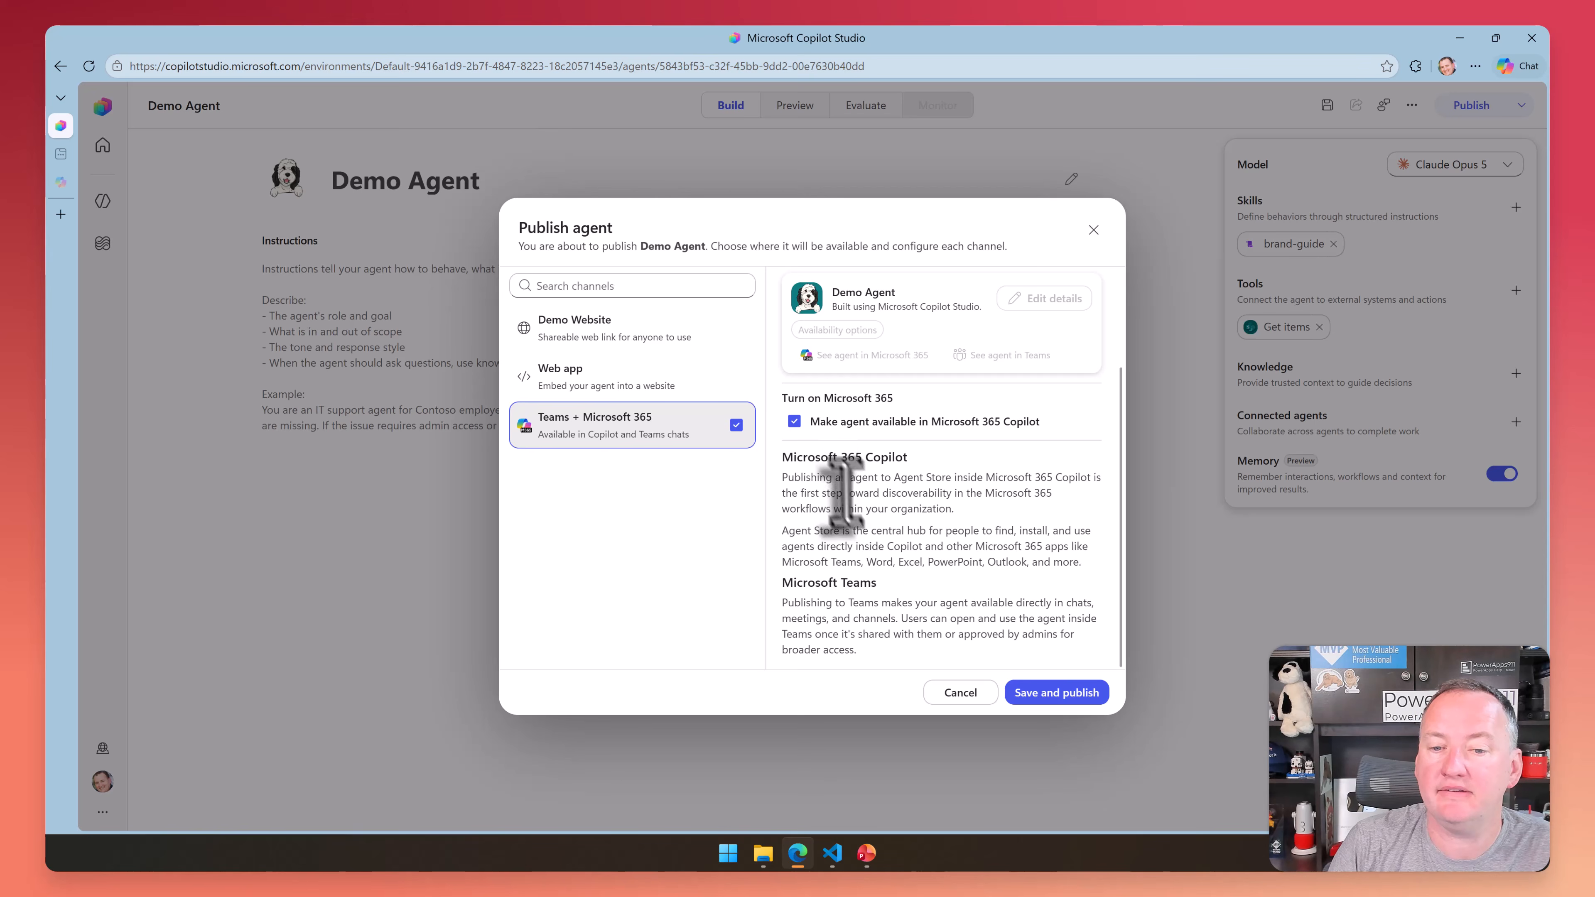
scroll(923, 590, "up", 1)
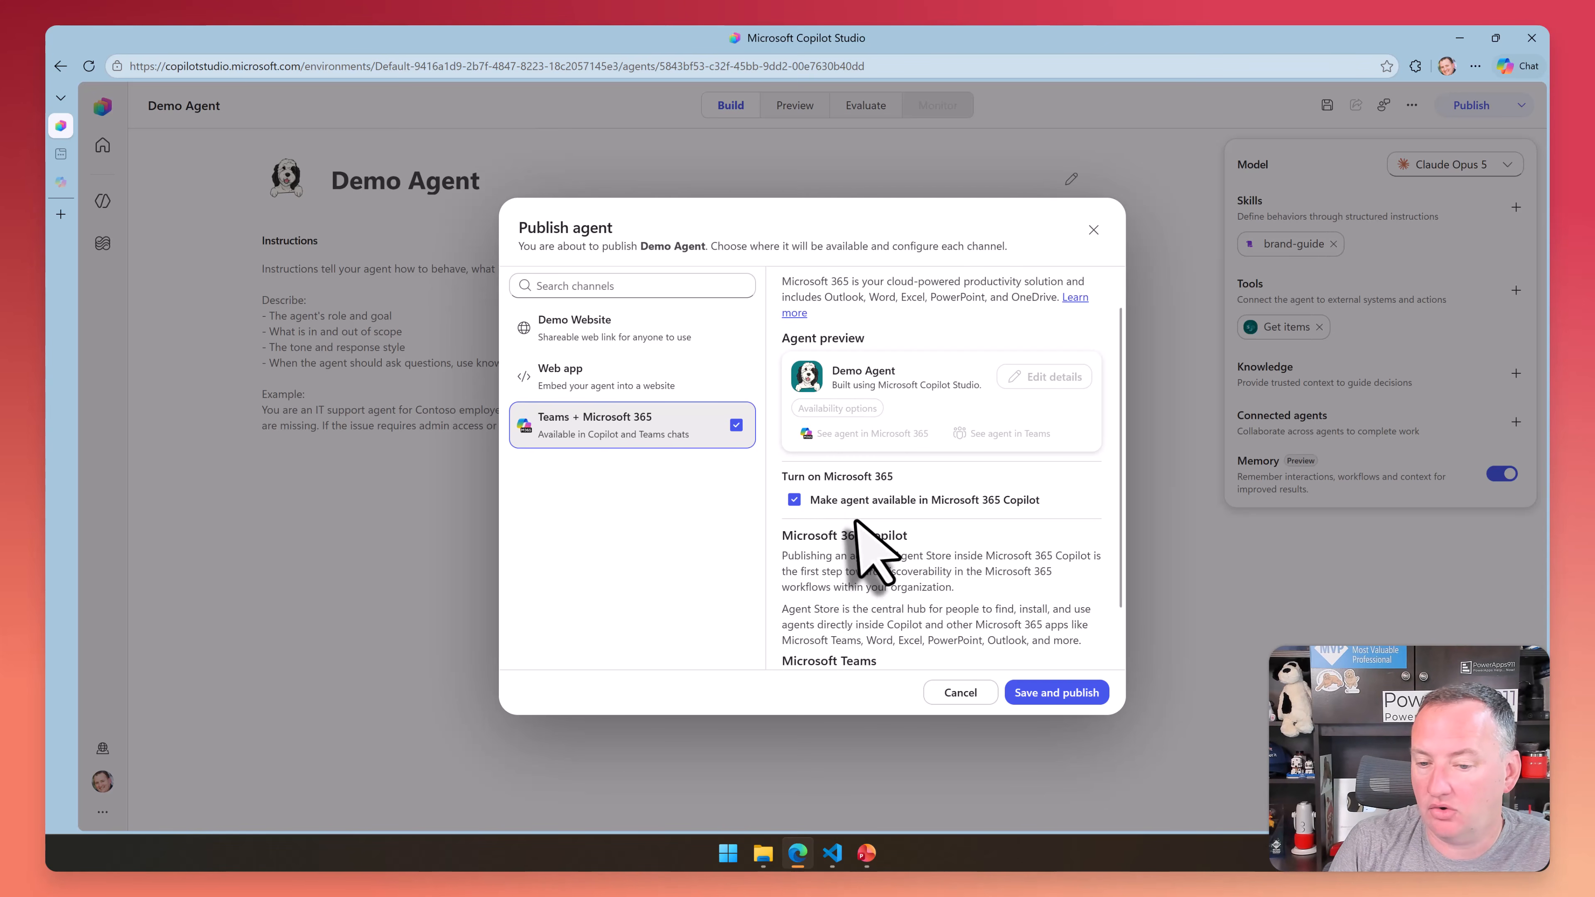
scroll(860, 496, "up", 1)
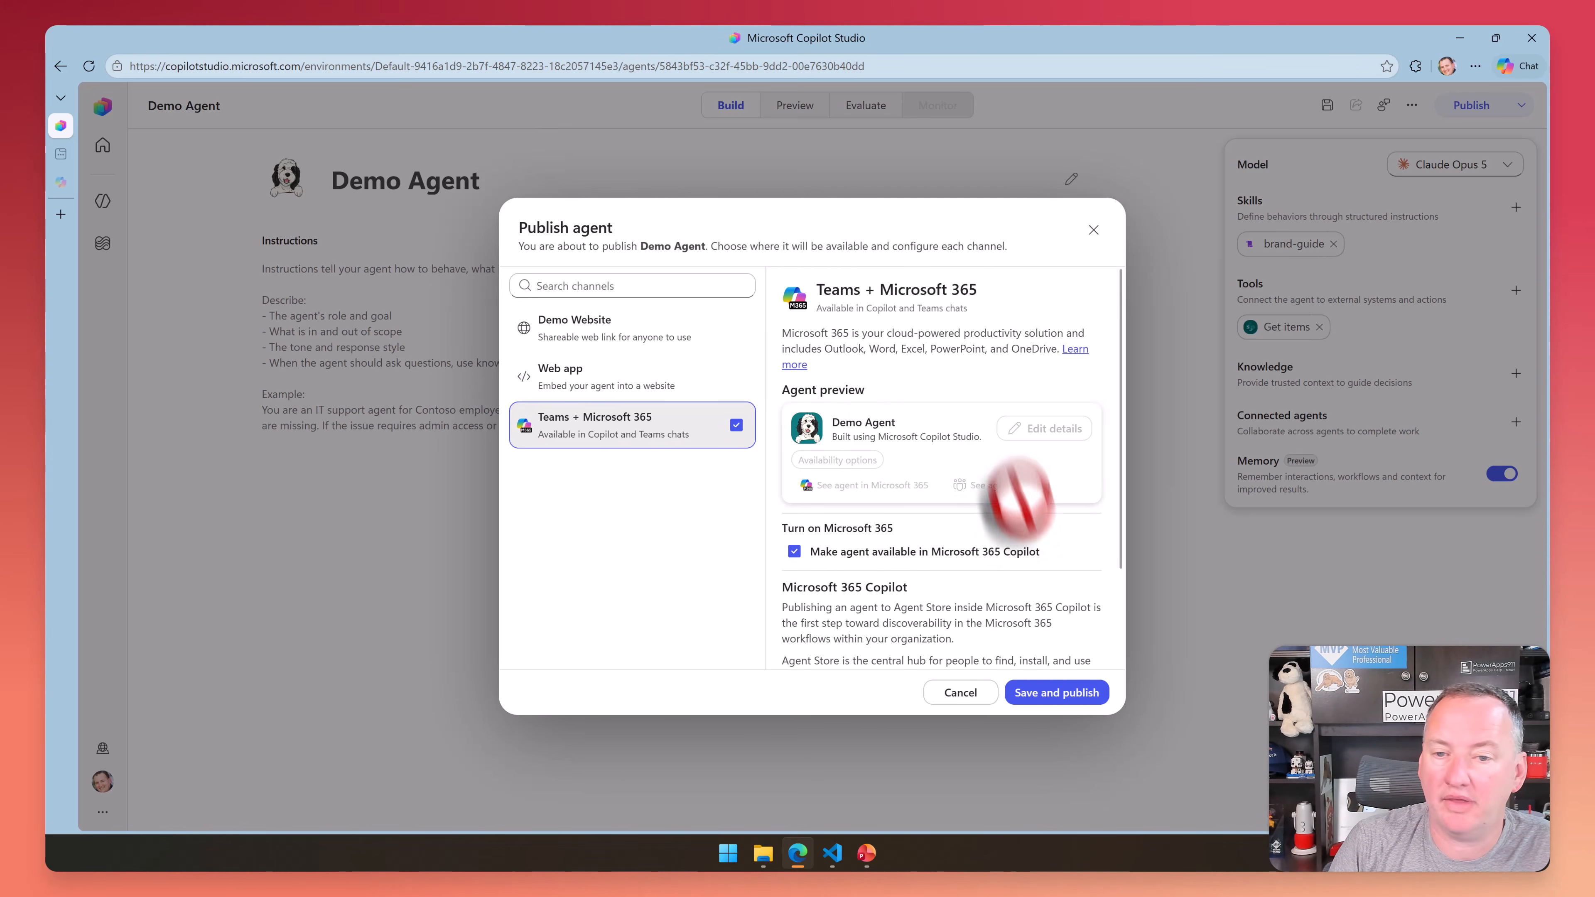
left_click(1050, 692)
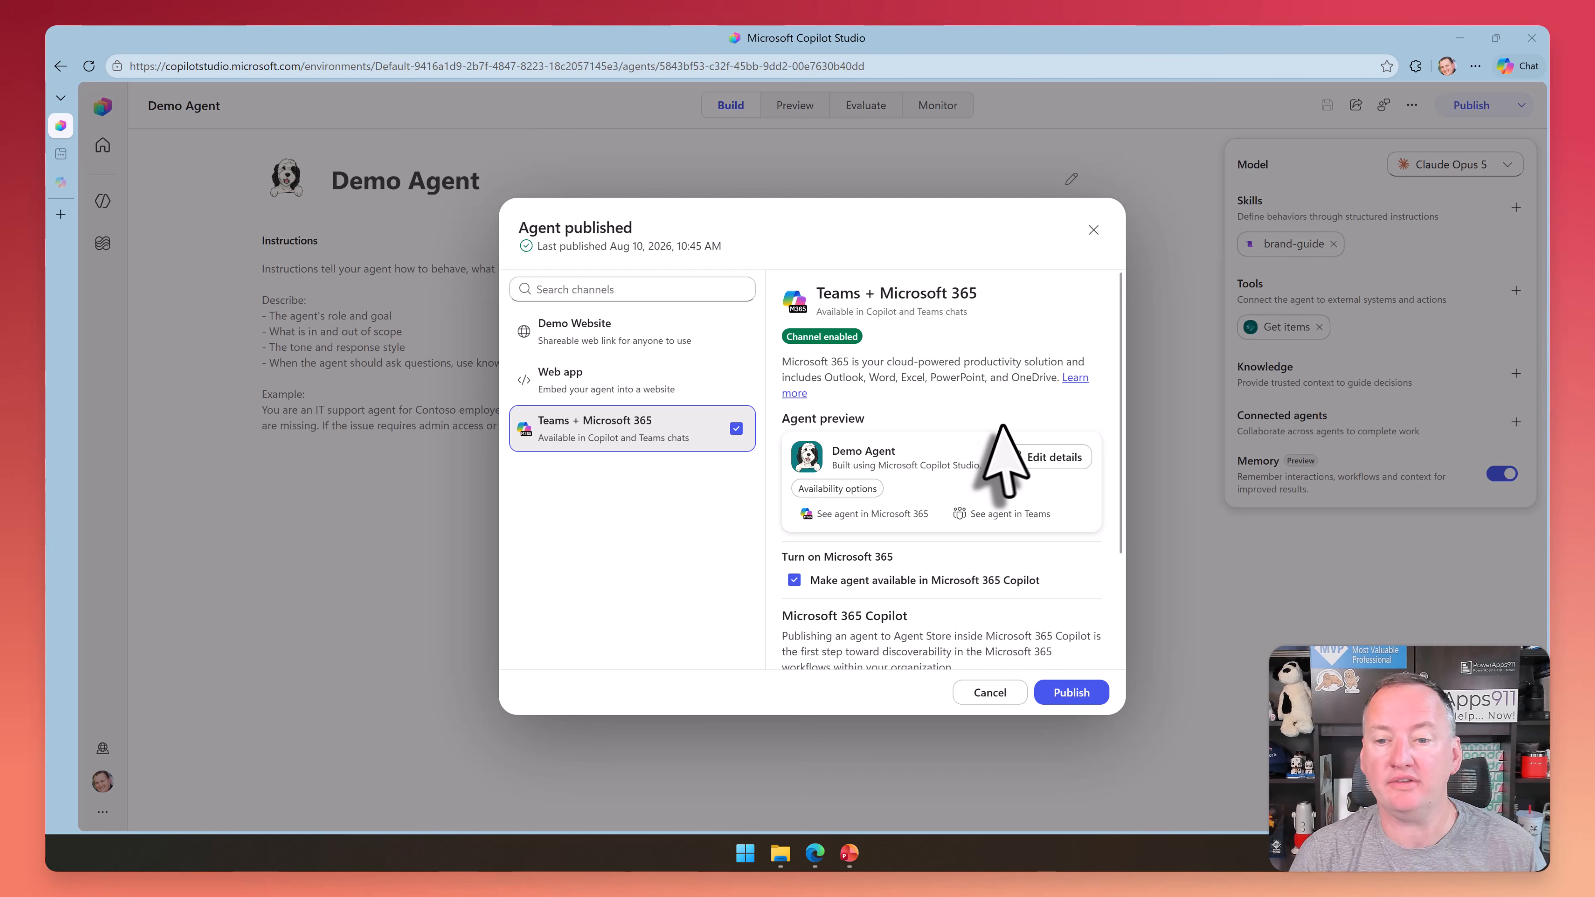
Examine the editable details of the Teams + Microsoft 365 channel, including descriptions, Teams settings and additional fields, and return to the channel overview
scroll(948, 465, "down", 3)
scroll(936, 521, "up", 3)
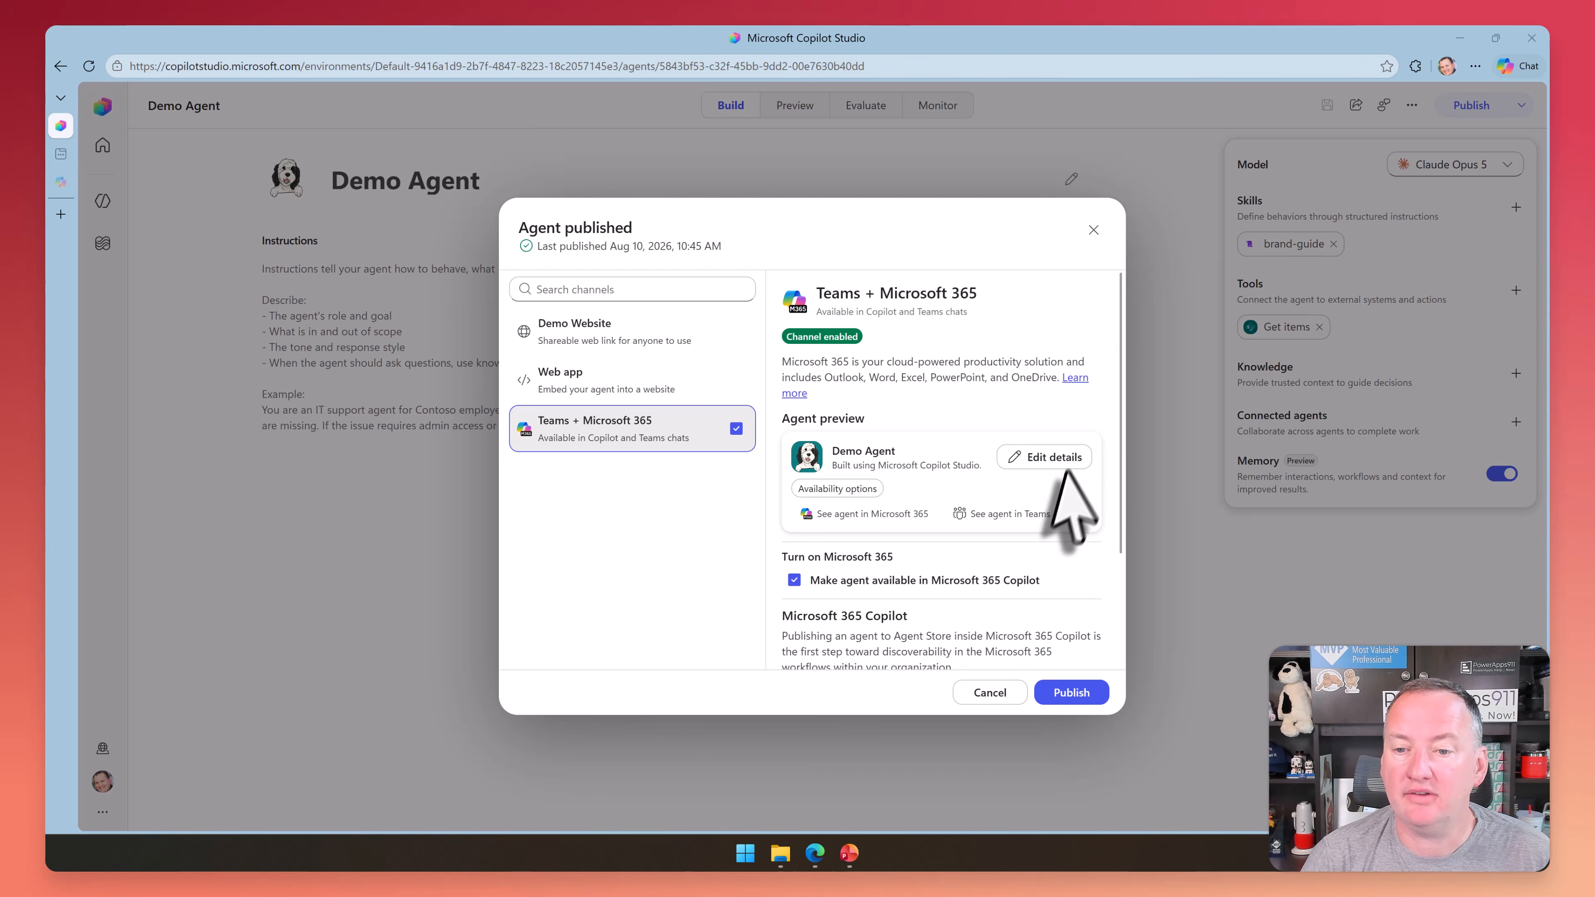
left_click(1056, 459)
scroll(923, 440, "down", 2)
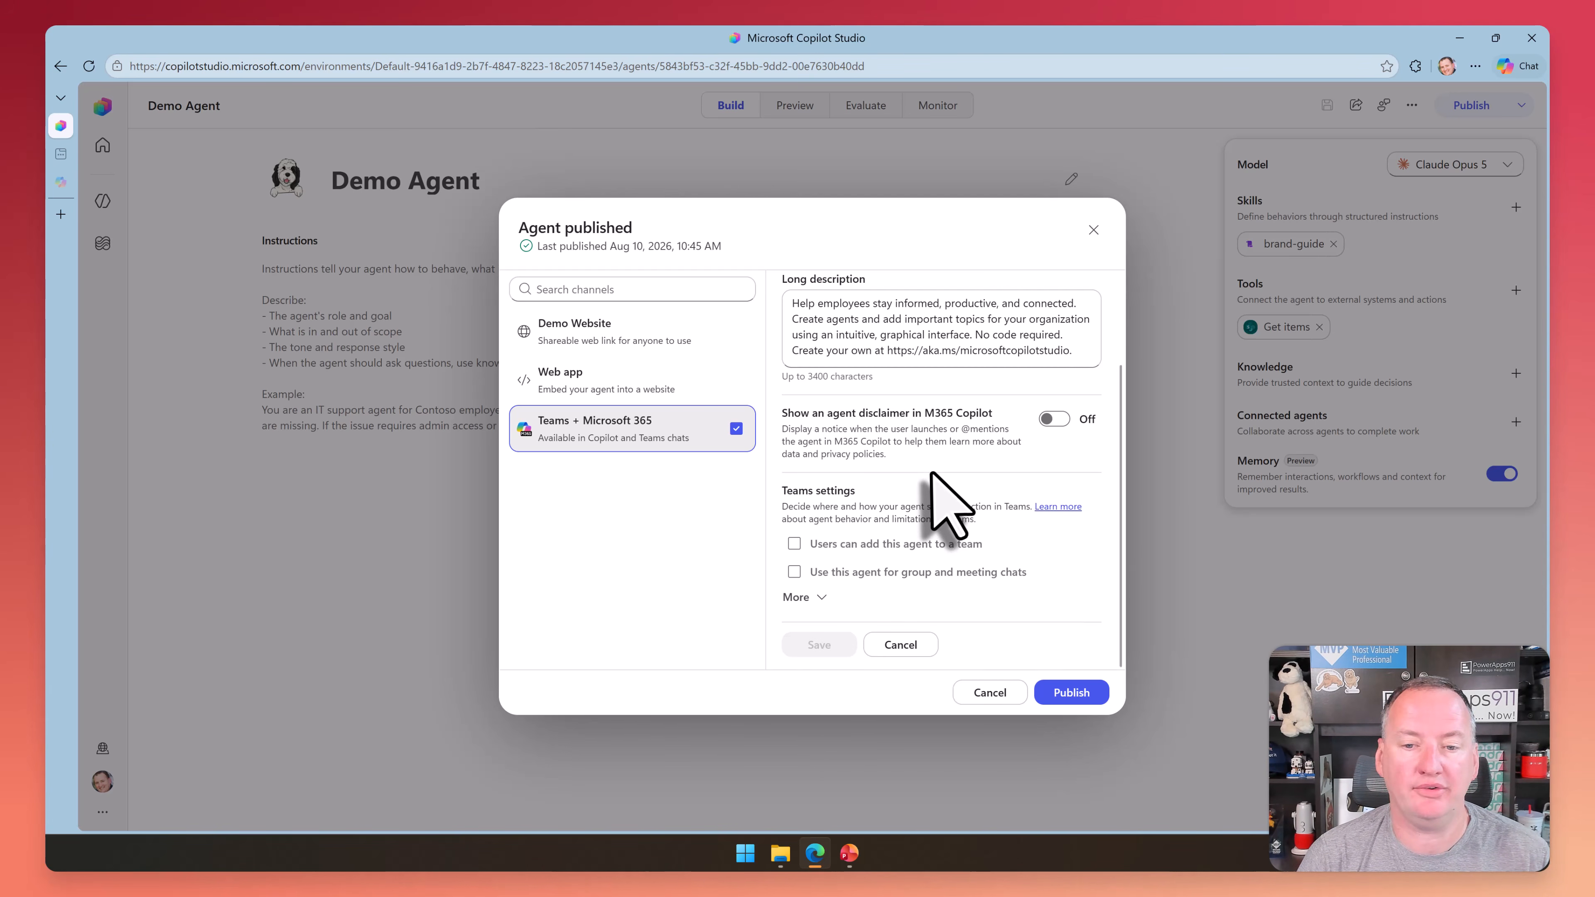
left_click(810, 599)
scroll(936, 497, "down", 5)
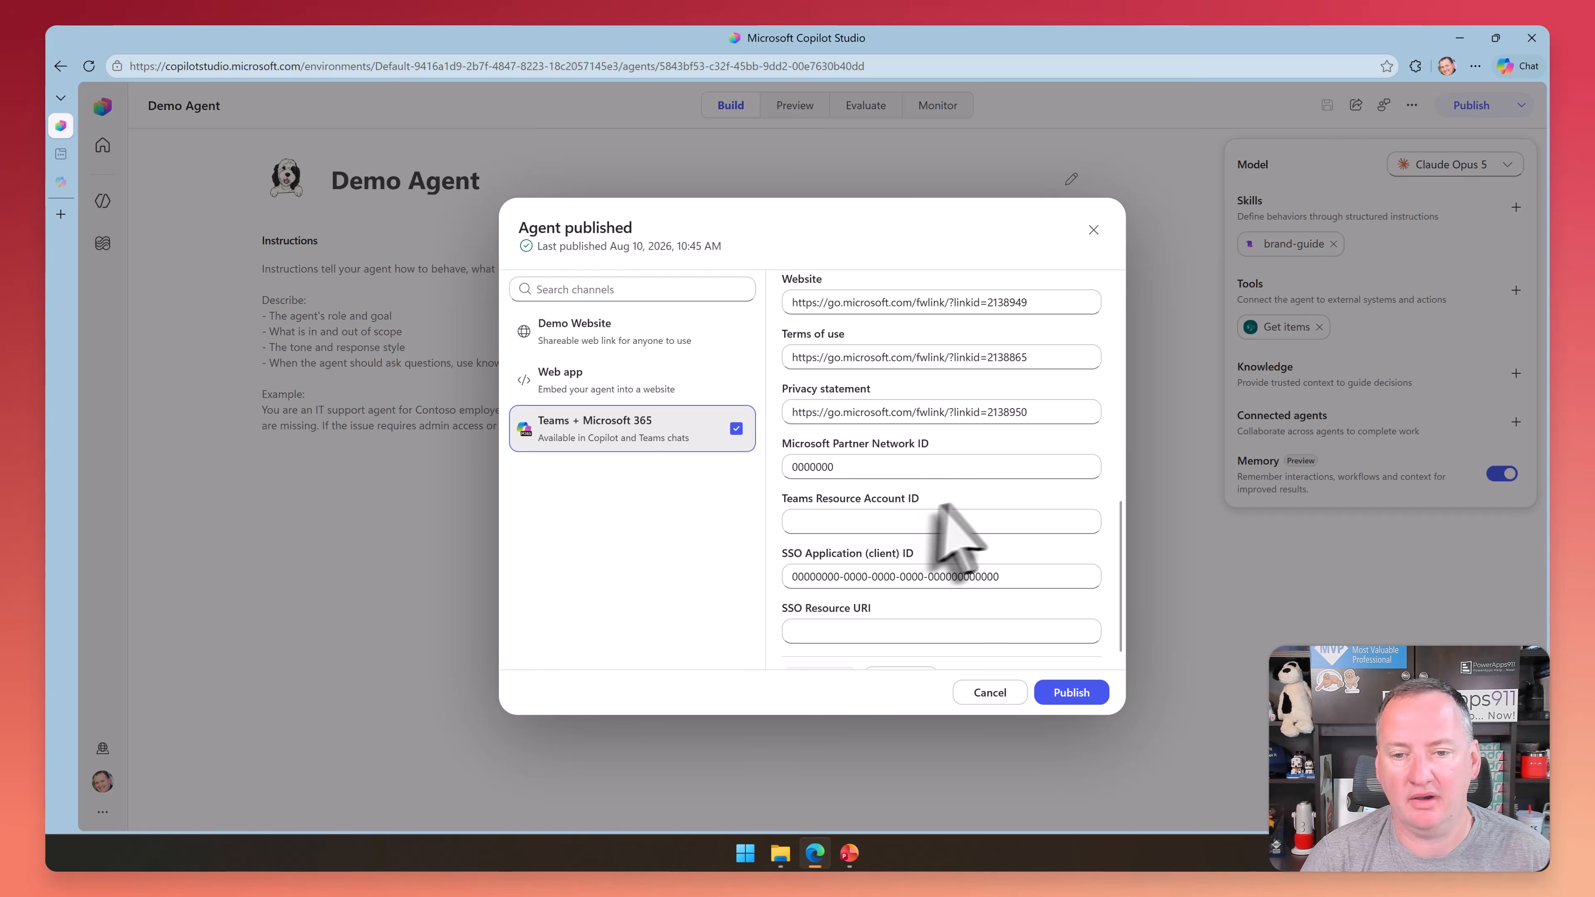
scroll(961, 508, "down", 1)
scroll(979, 498, "up", 10)
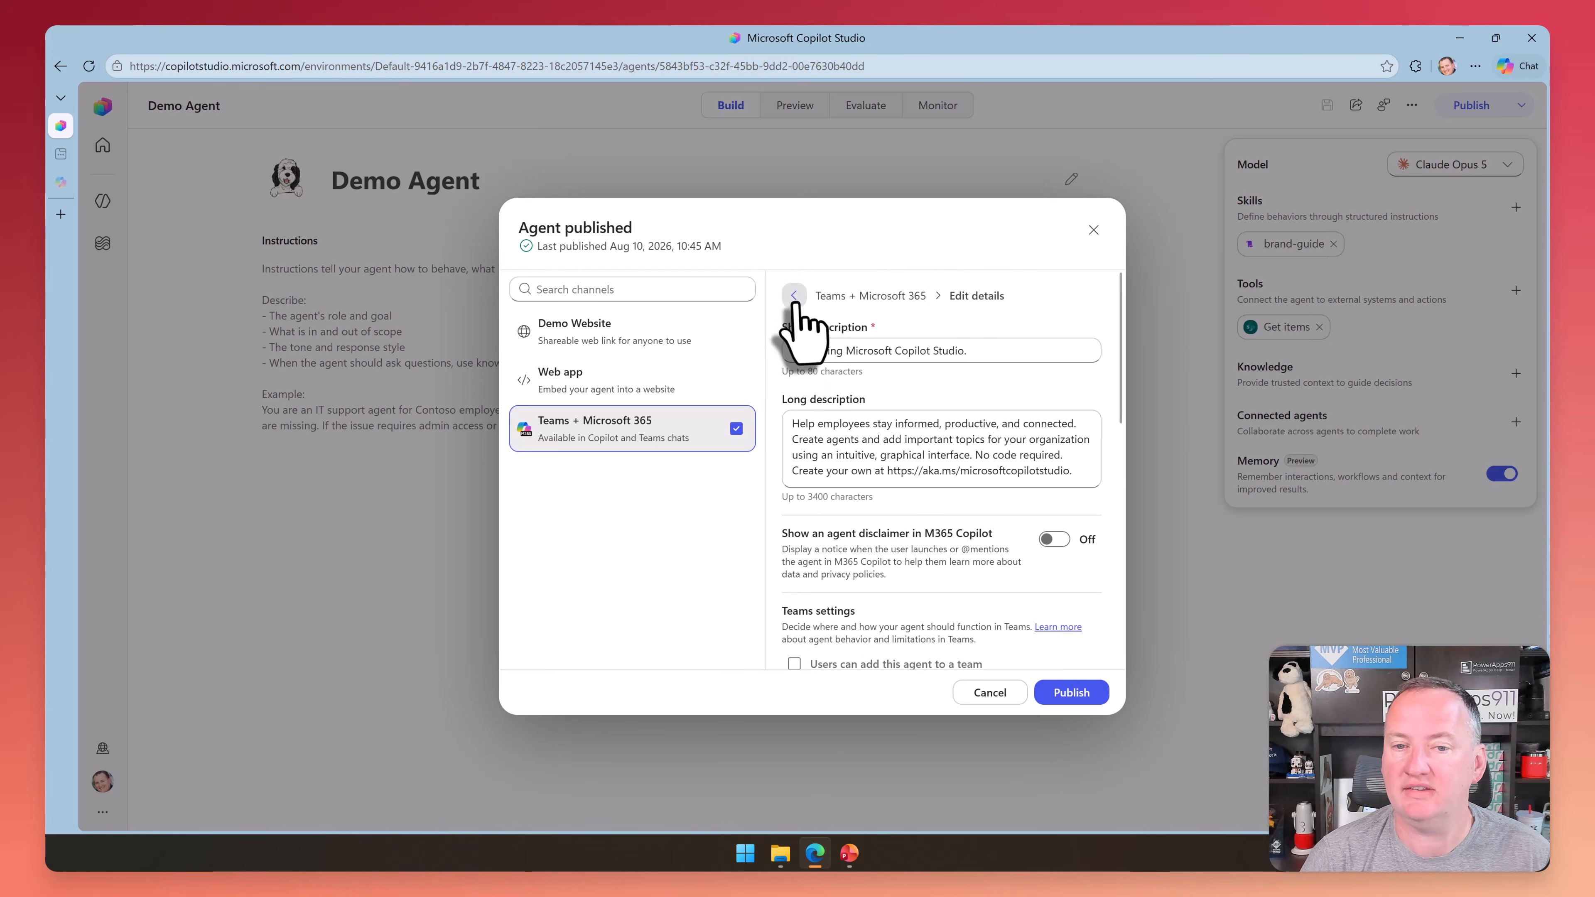
left_click(794, 297)
Examine the Demo Agent's availability options for link sharing, file download and store listing, and return to the channel overview
left_click(851, 494)
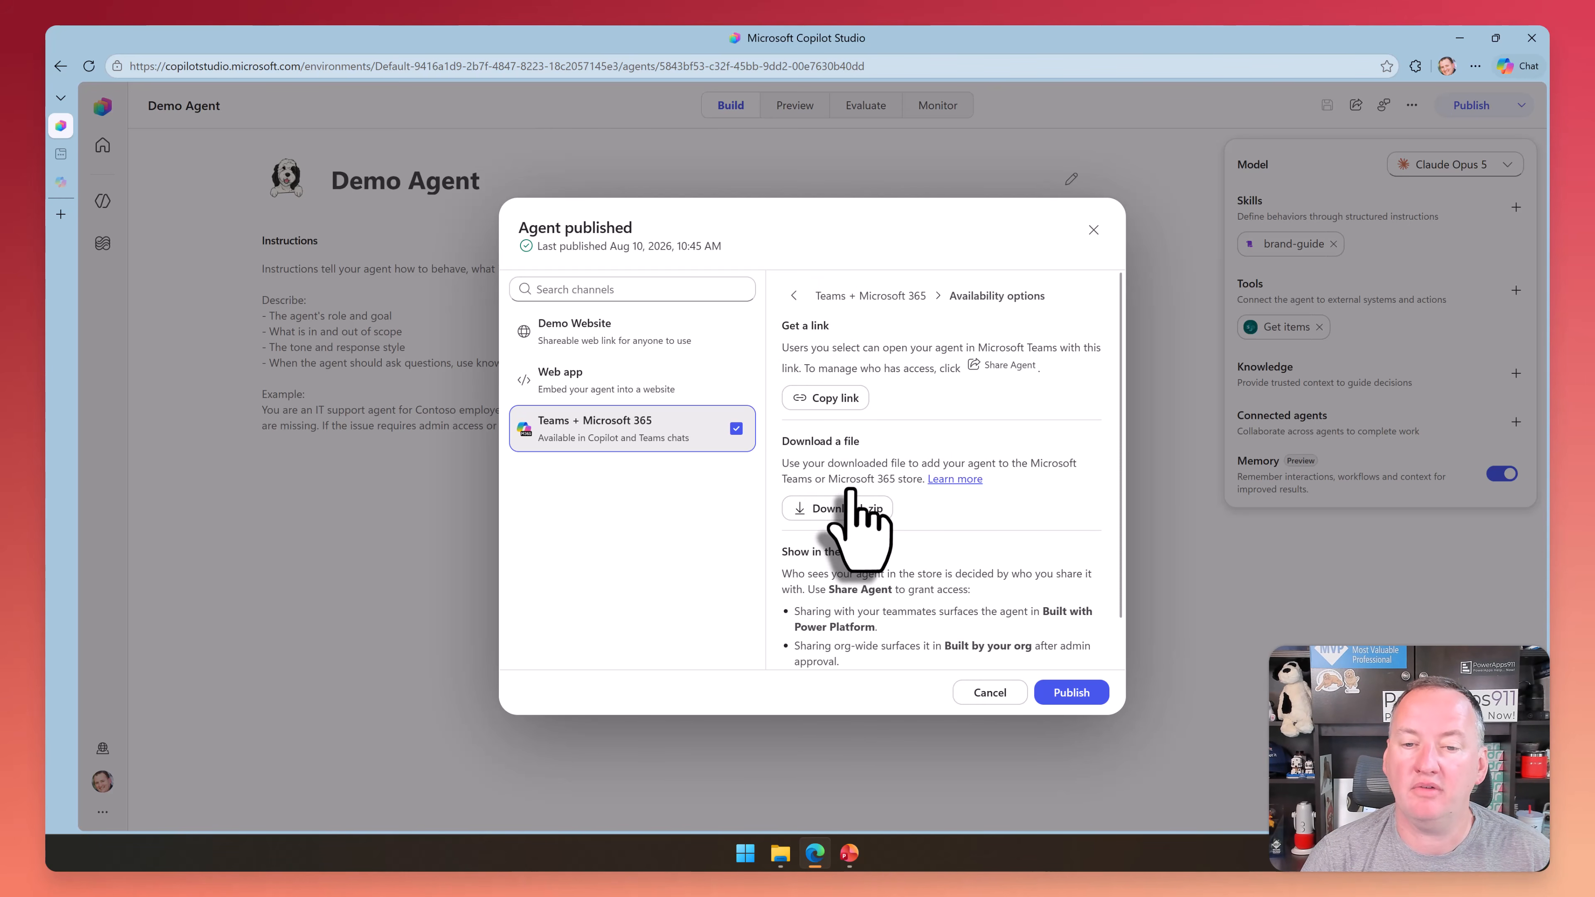
scroll(872, 463, "down", 1)
scroll(872, 464, "up", 1)
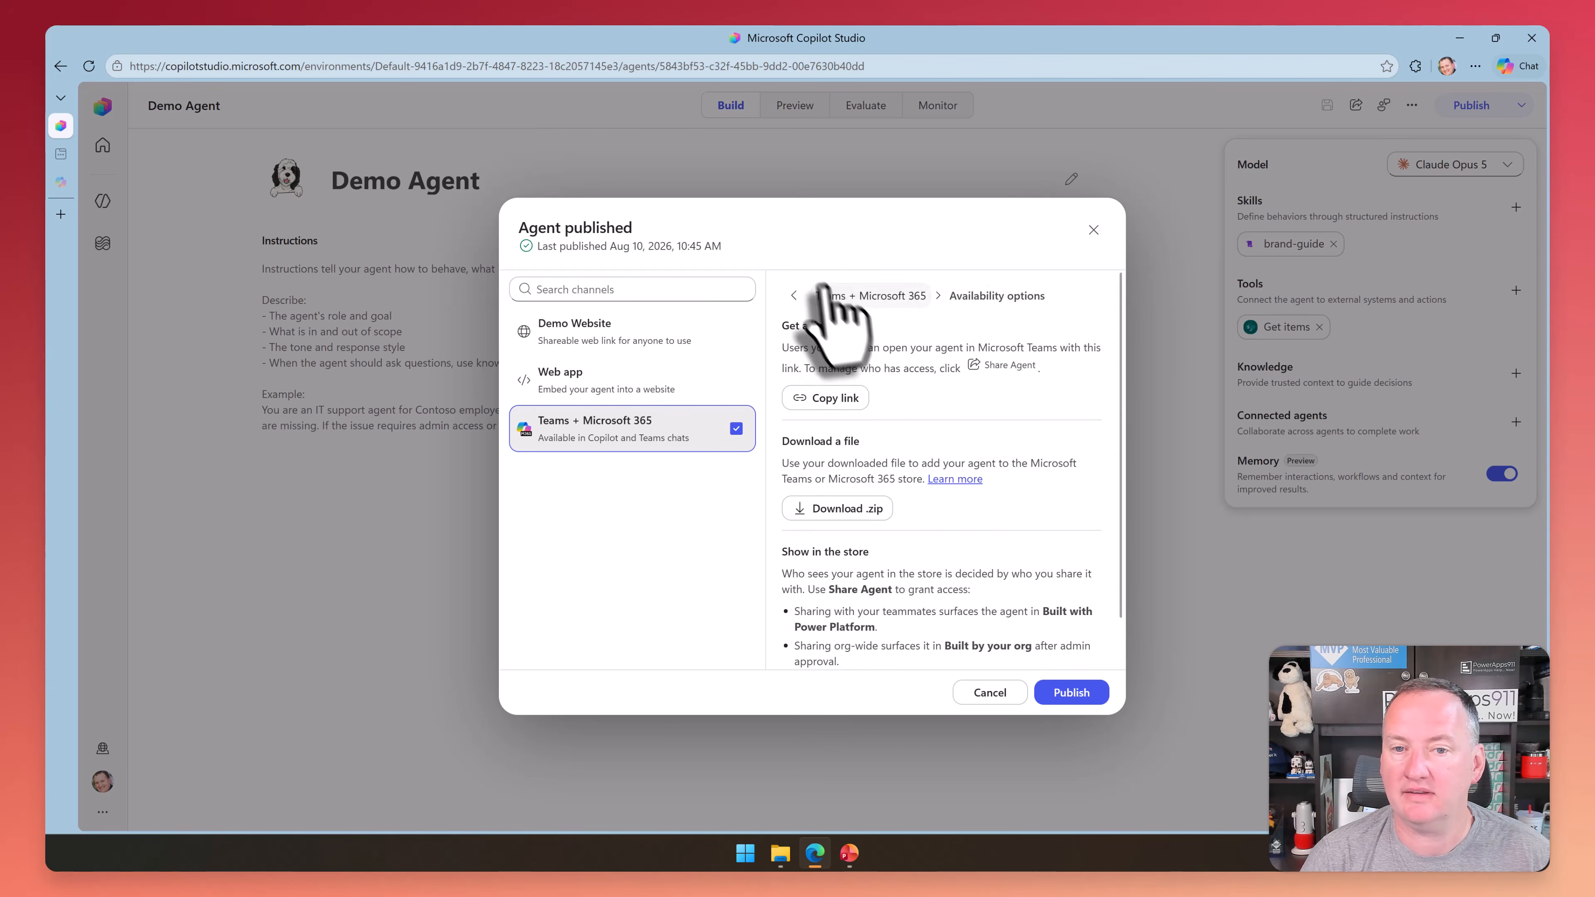
left_click(794, 295)
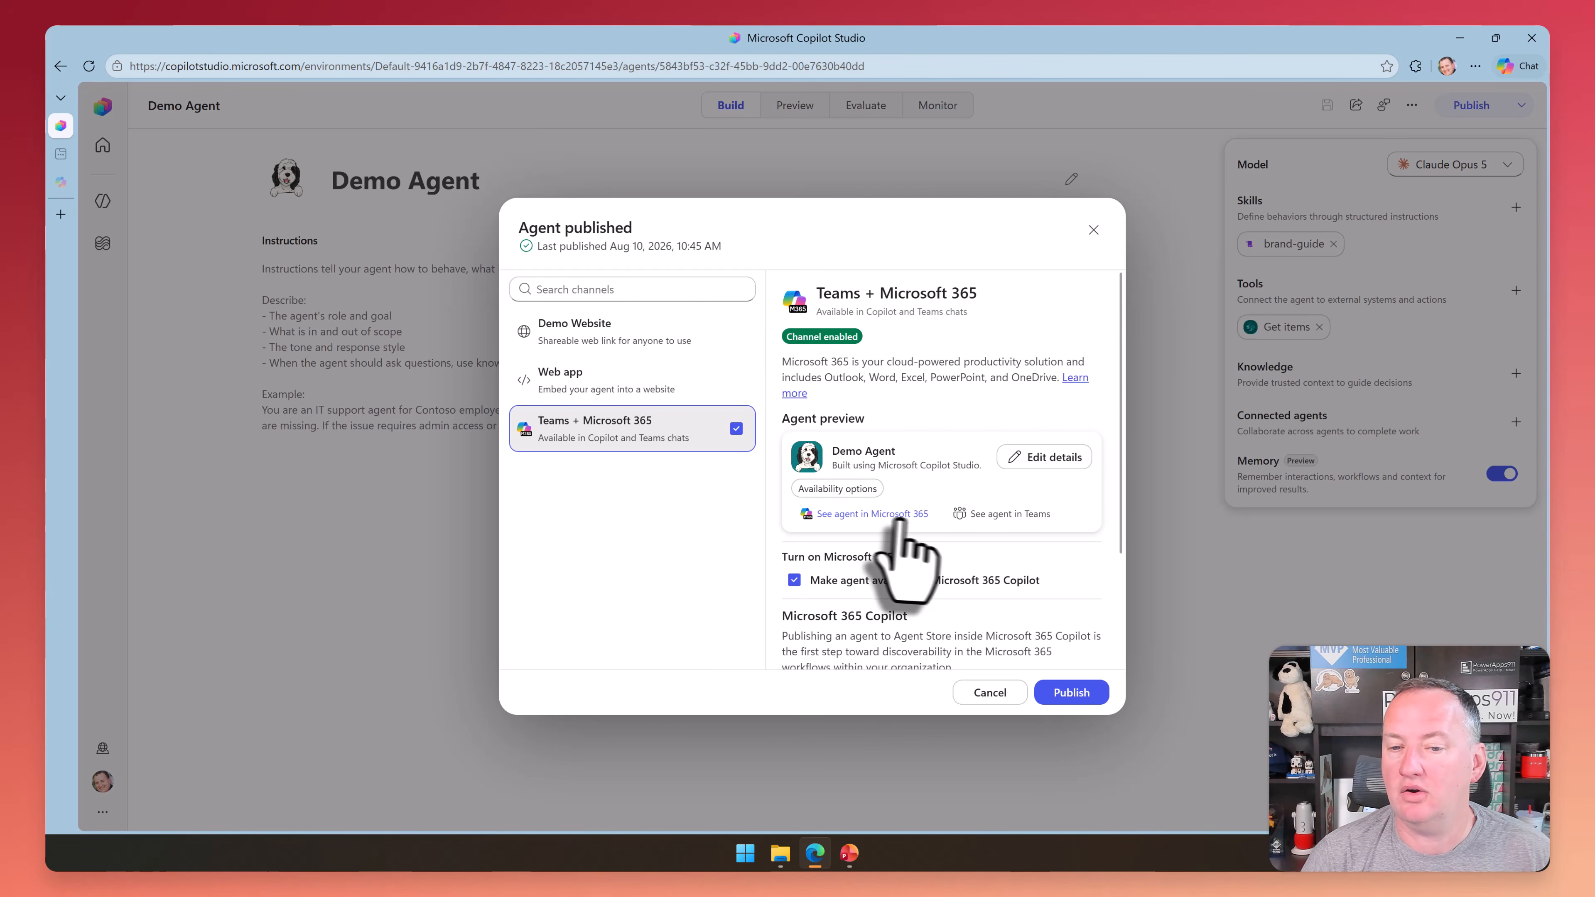
Add the Demo Agent in Microsoft 365 Copilot, switch back to Copilot Studio and close the publishing dialog
left_click(866, 514)
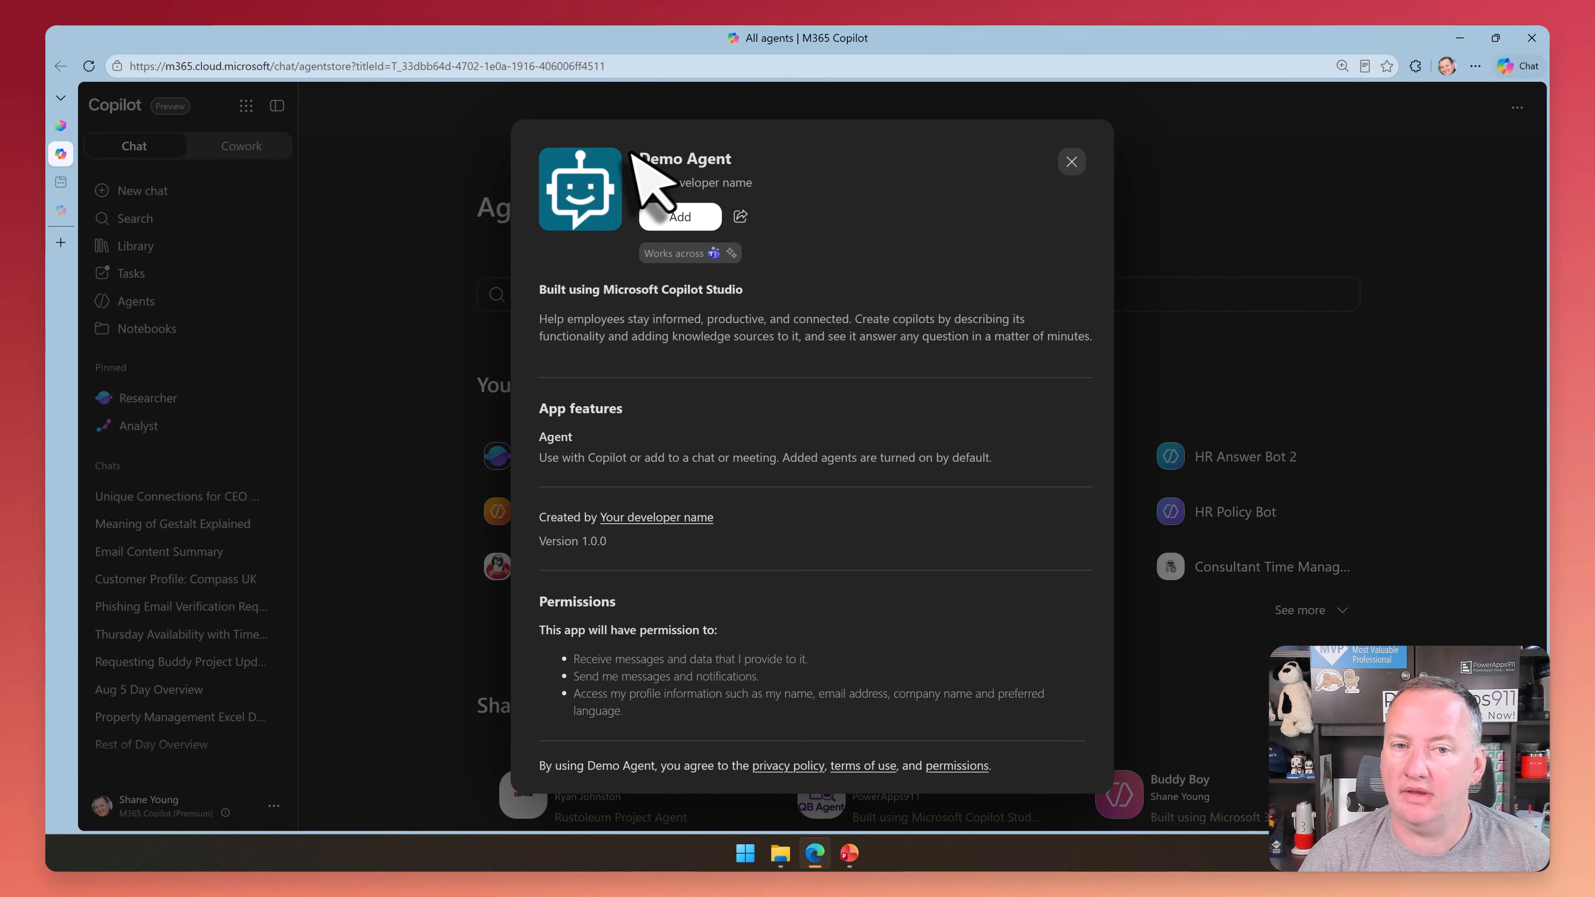
left_click(686, 217)
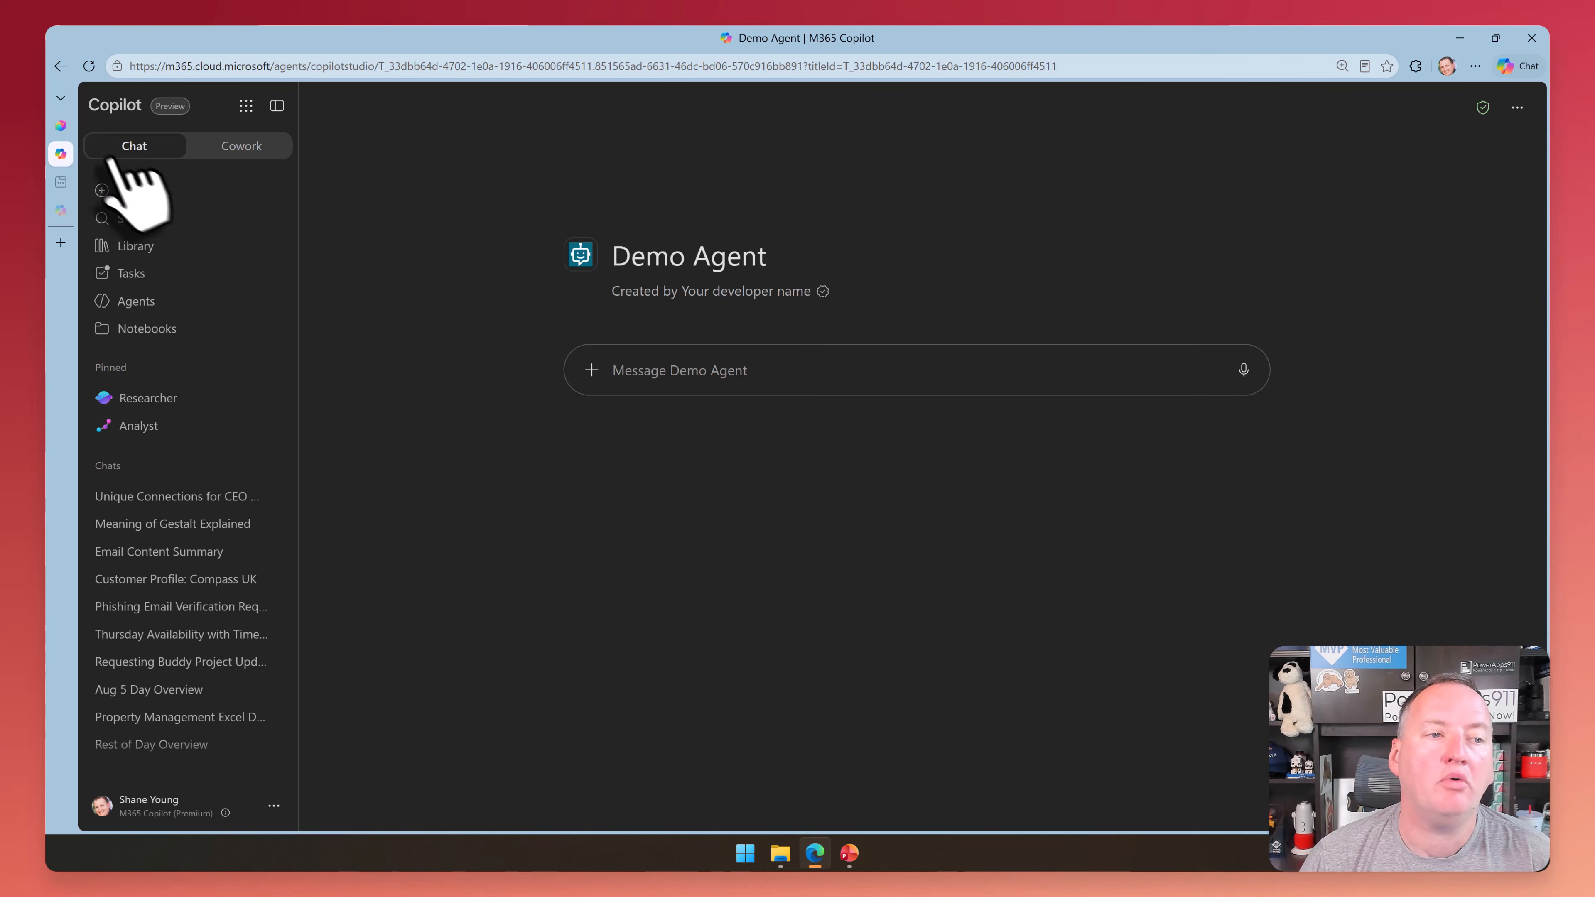
left_click(60, 125)
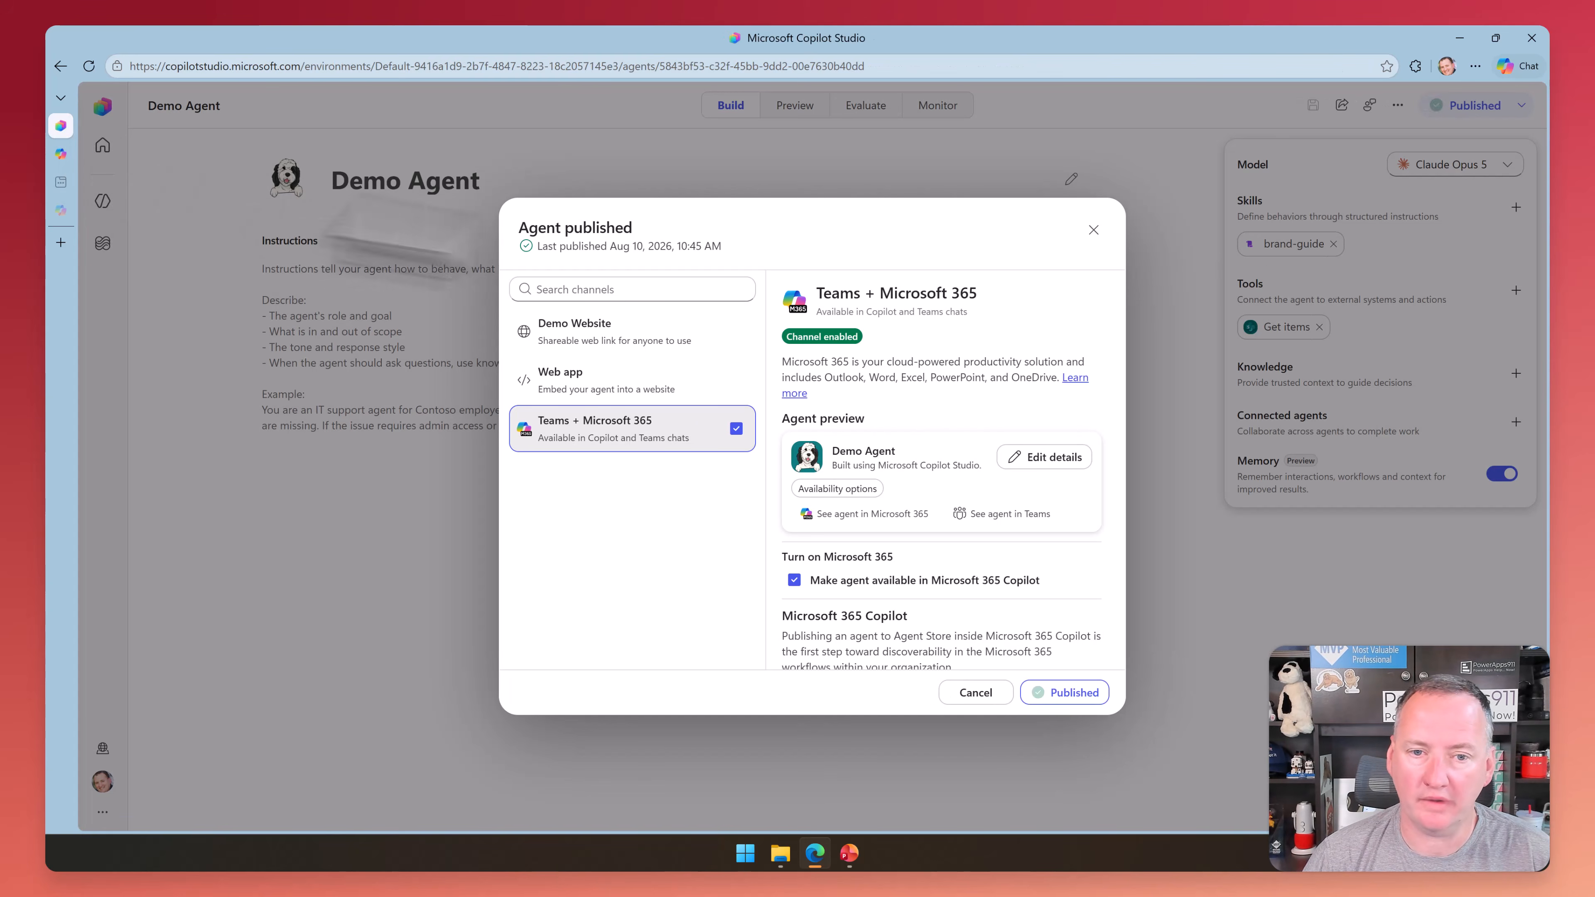
left_click(975, 693)
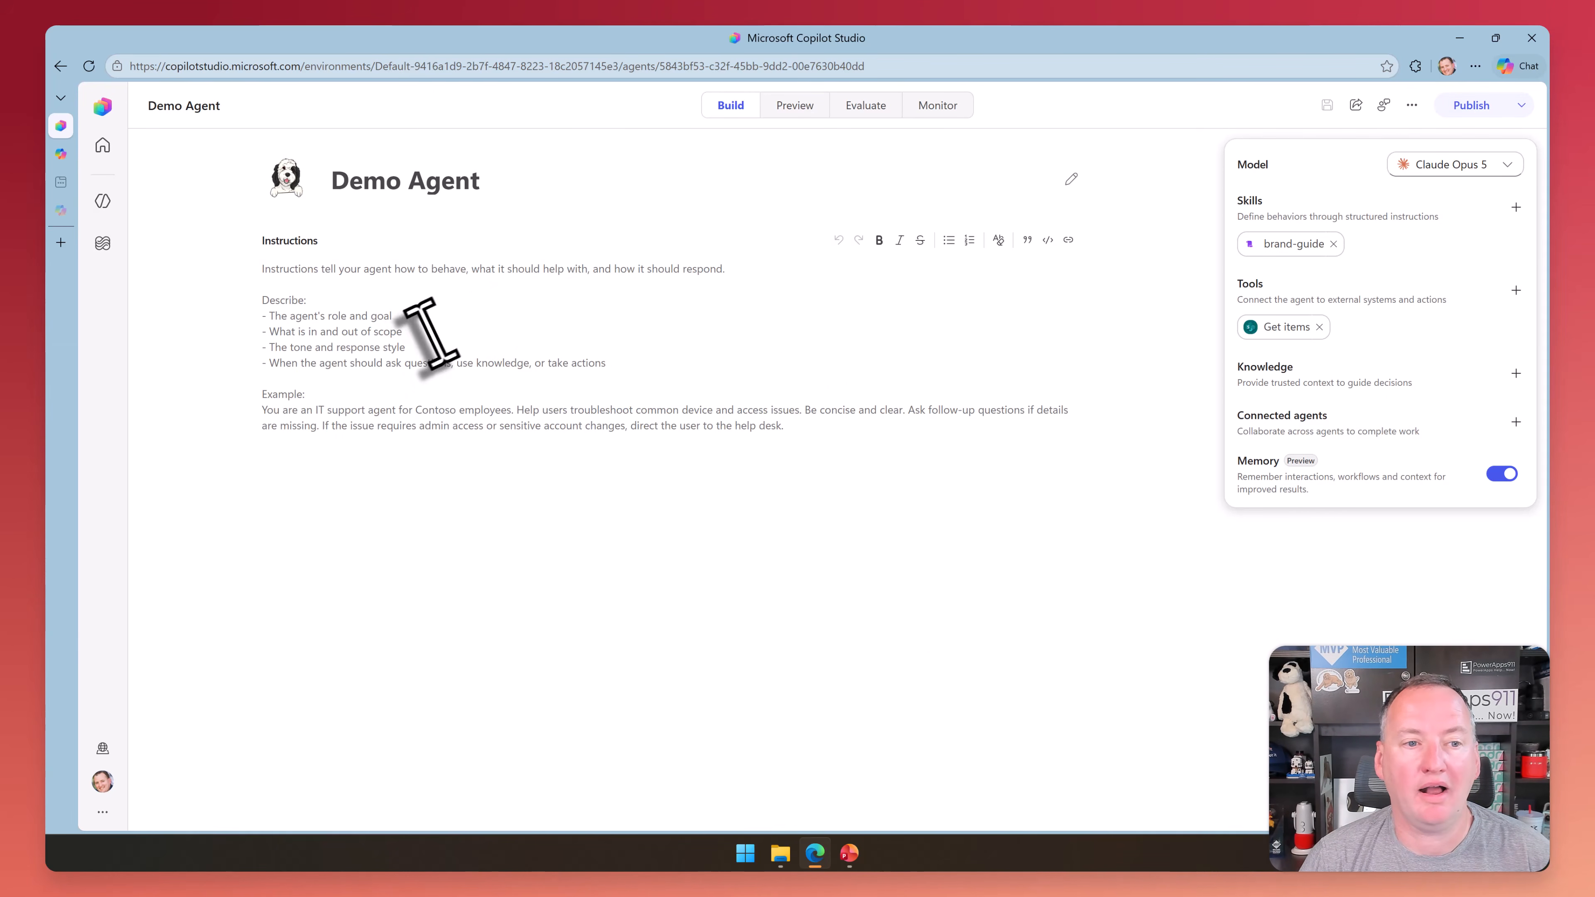
left_click(553, 304)
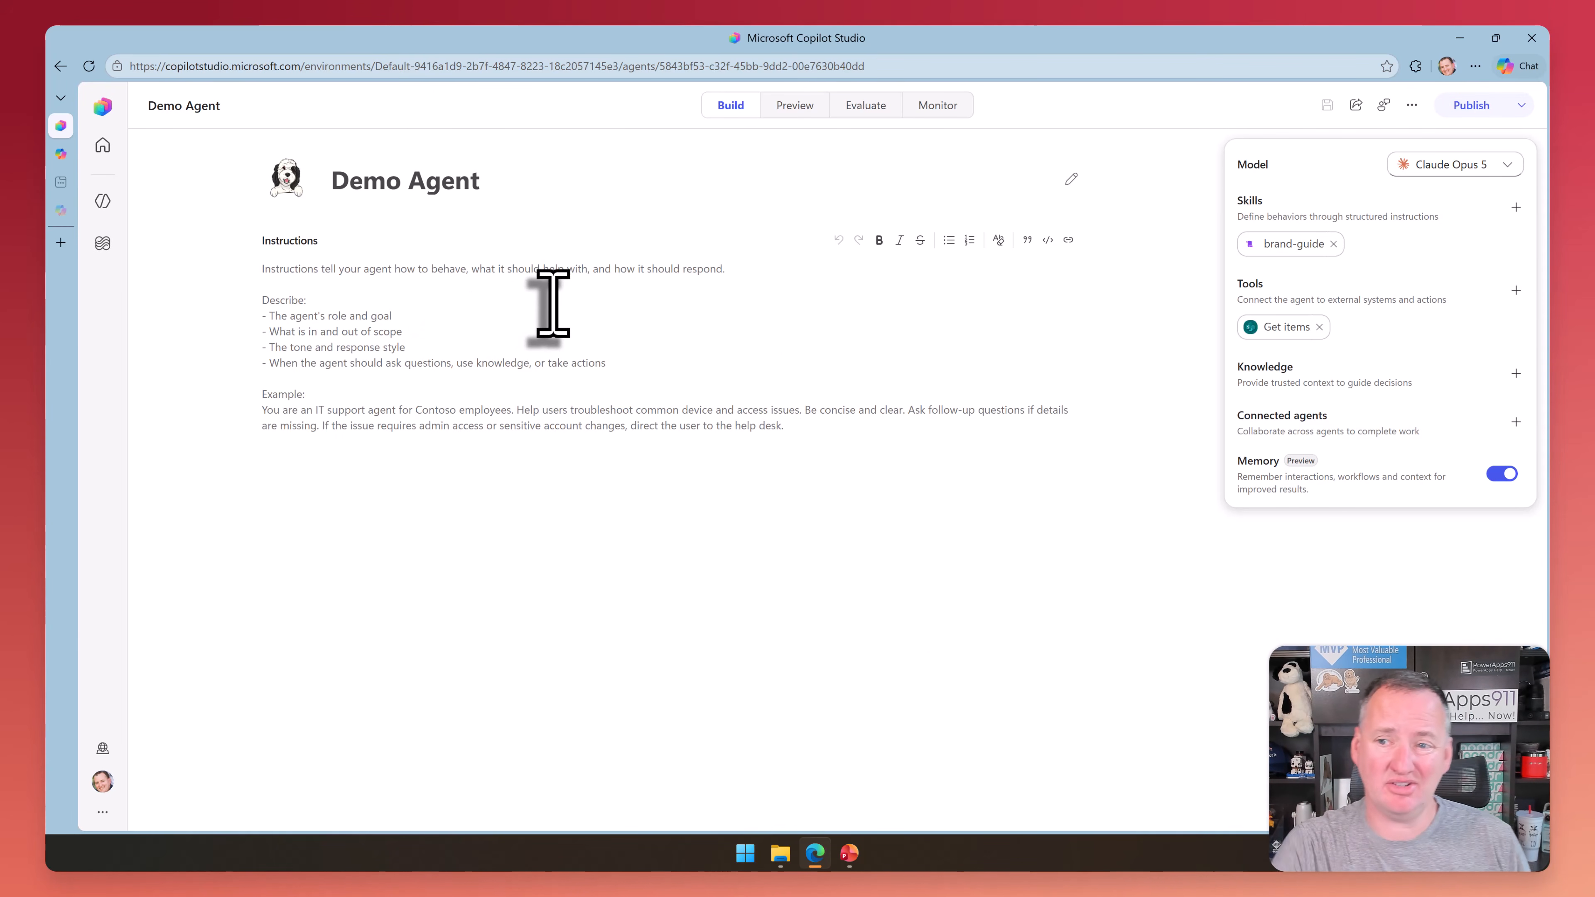